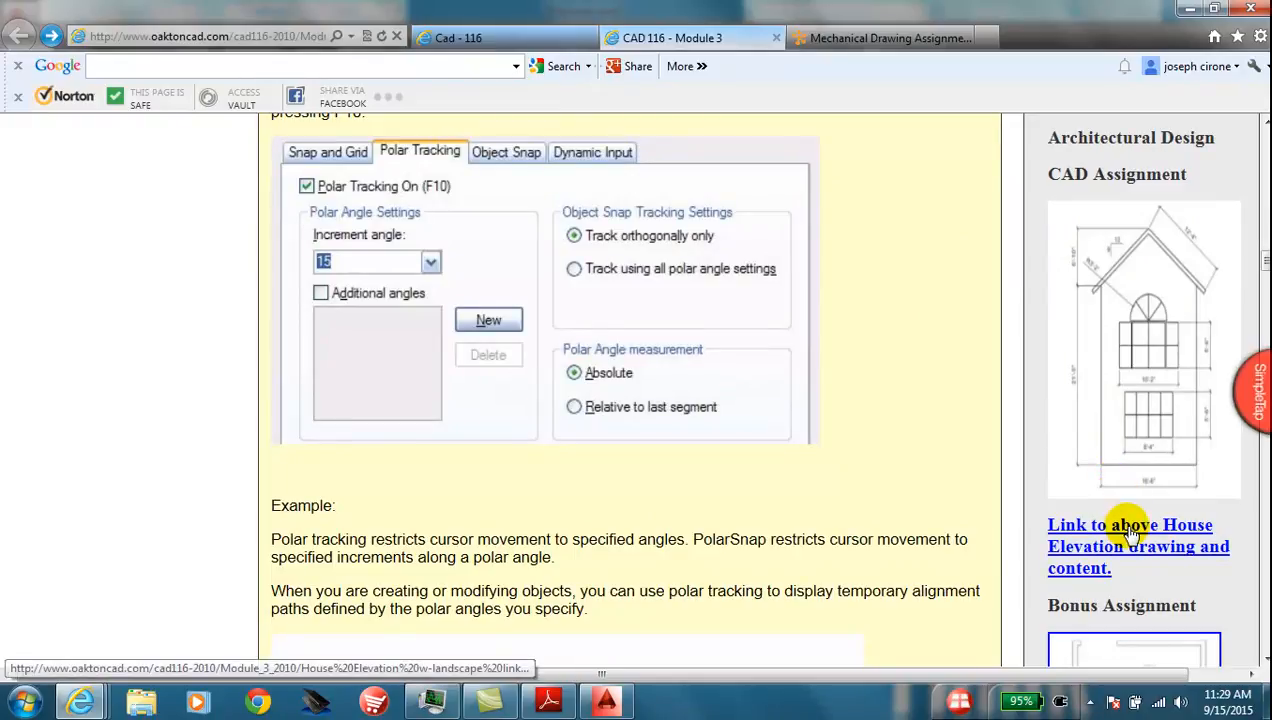
Step: Open the House Elevation drawing PDF linked under the Architectural Design CAD assignment
{"action": "left_click", "coordinate": [1130, 532]}
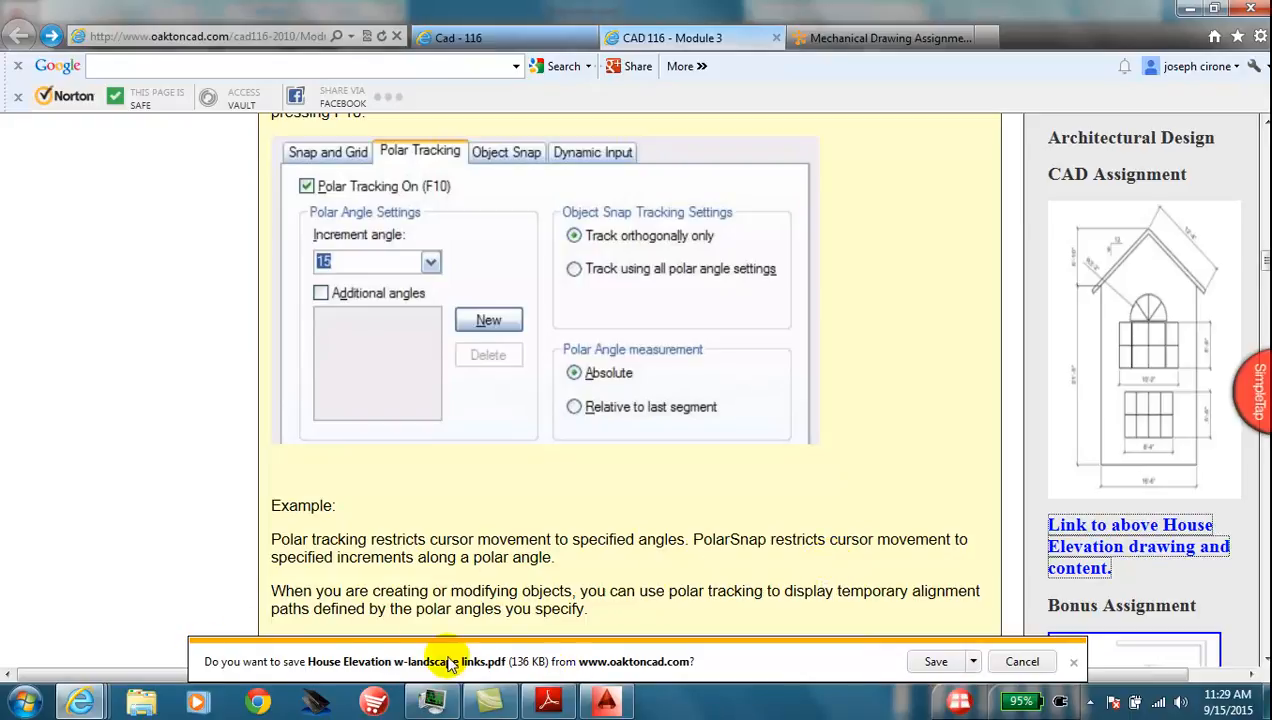
{"action": "left_click", "coordinate": [1022, 661]}
{"action": "left_click", "coordinate": [1095, 566]}
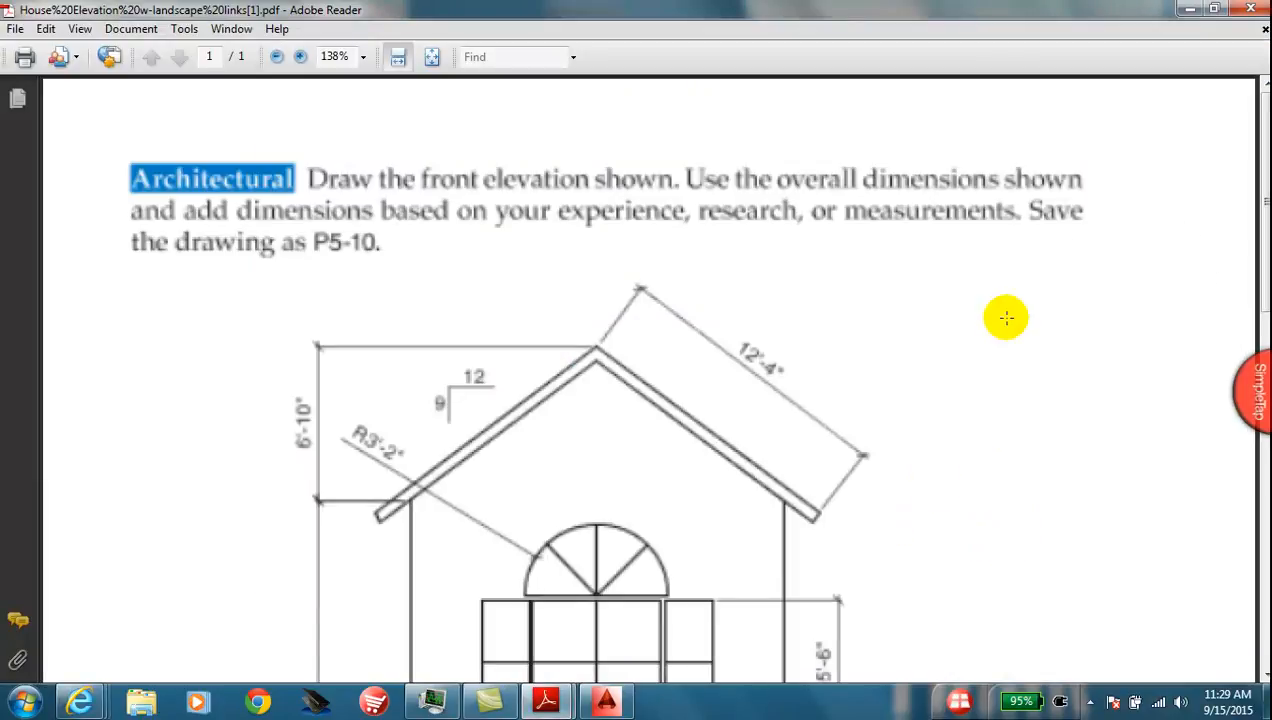
Step: Review the house elevation's dimensions and the notes on hatch patterns and landscape blocks
{"action": "scroll", "coordinate": [1015, 328], "scroll_direction": "down", "scroll_amount": 10}
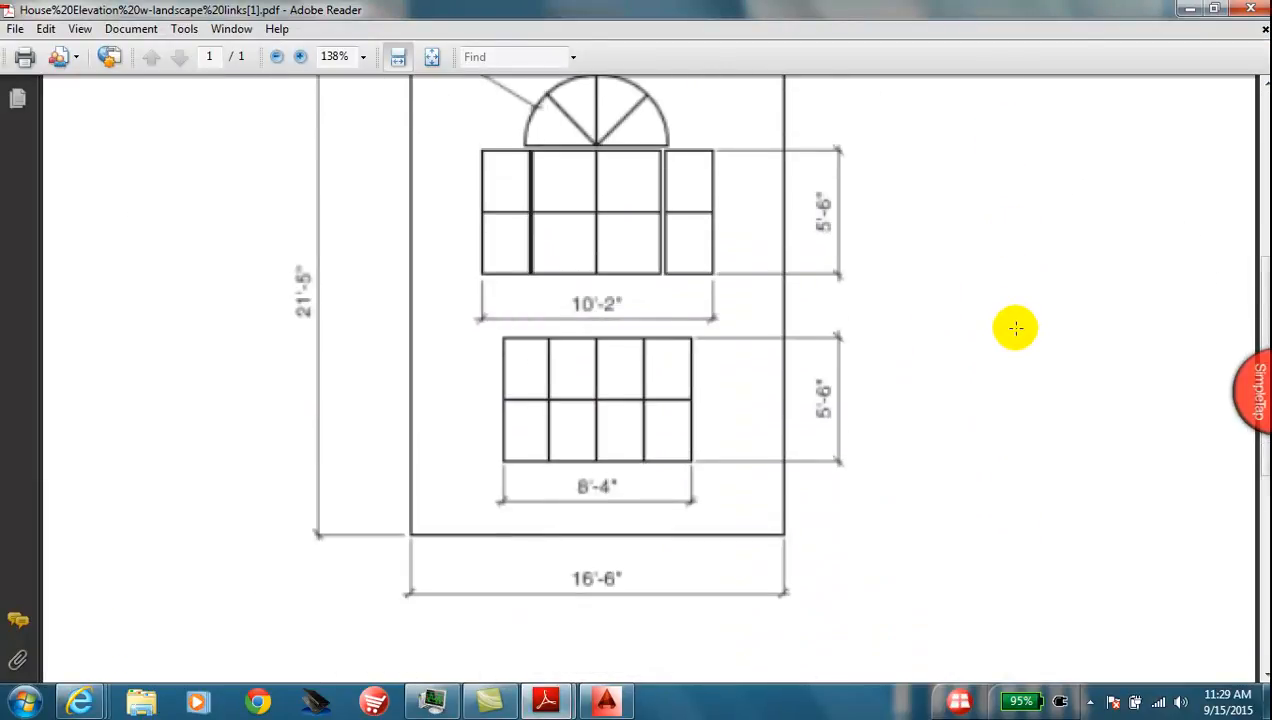
{"action": "scroll", "coordinate": [1015, 328], "scroll_direction": "down", "scroll_amount": 4}
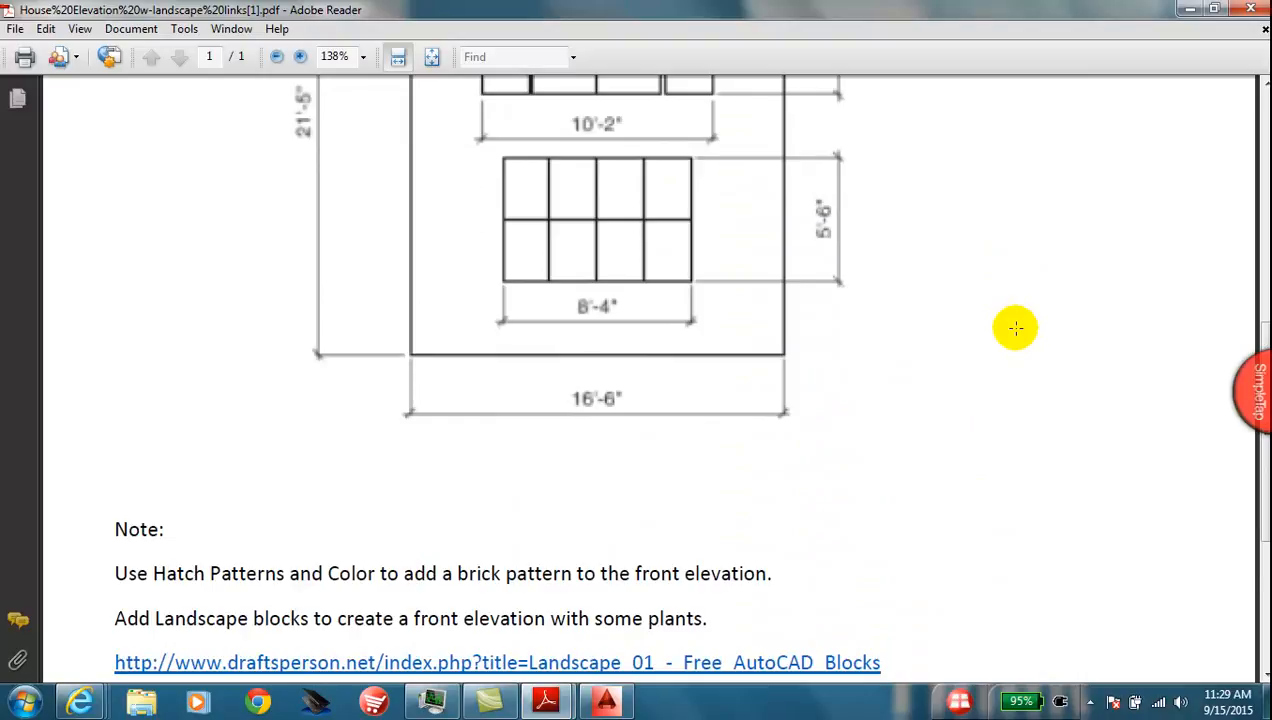
{"action": "scroll", "coordinate": [1015, 328], "scroll_direction": "down", "scroll_amount": 4}
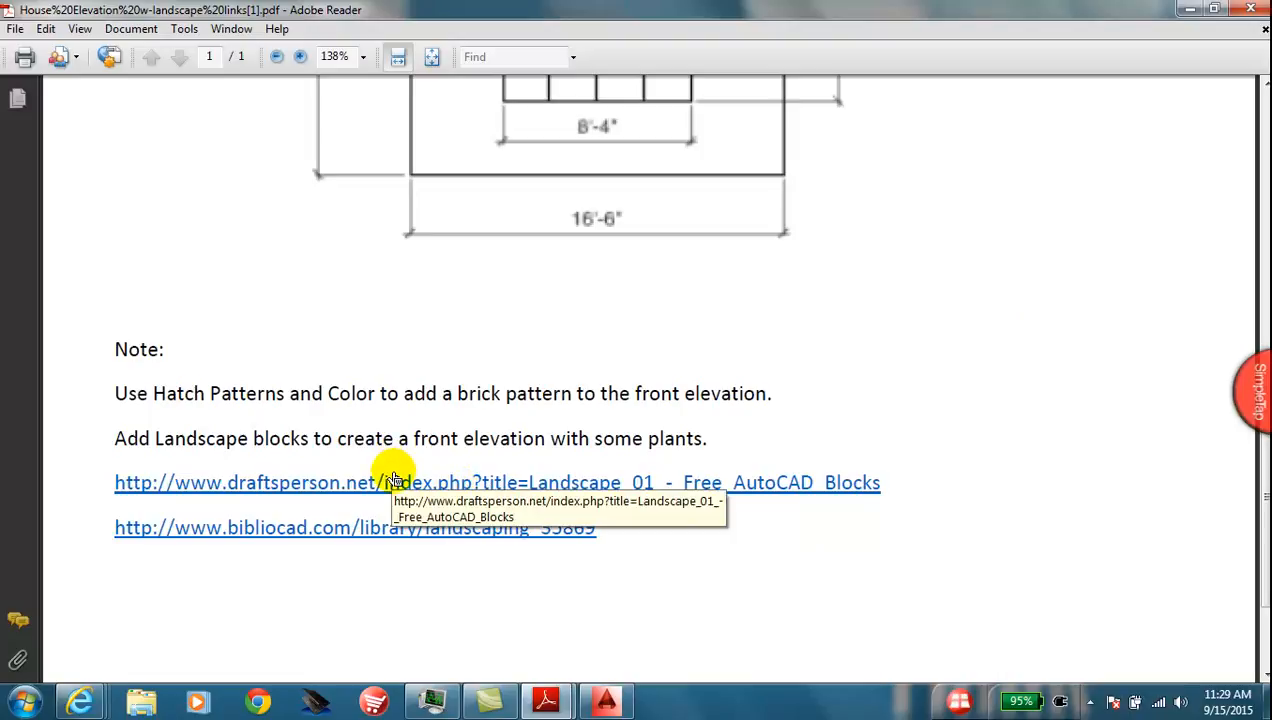
{"action": "scroll", "coordinate": [393, 480], "scroll_direction": "up", "scroll_amount": 10}
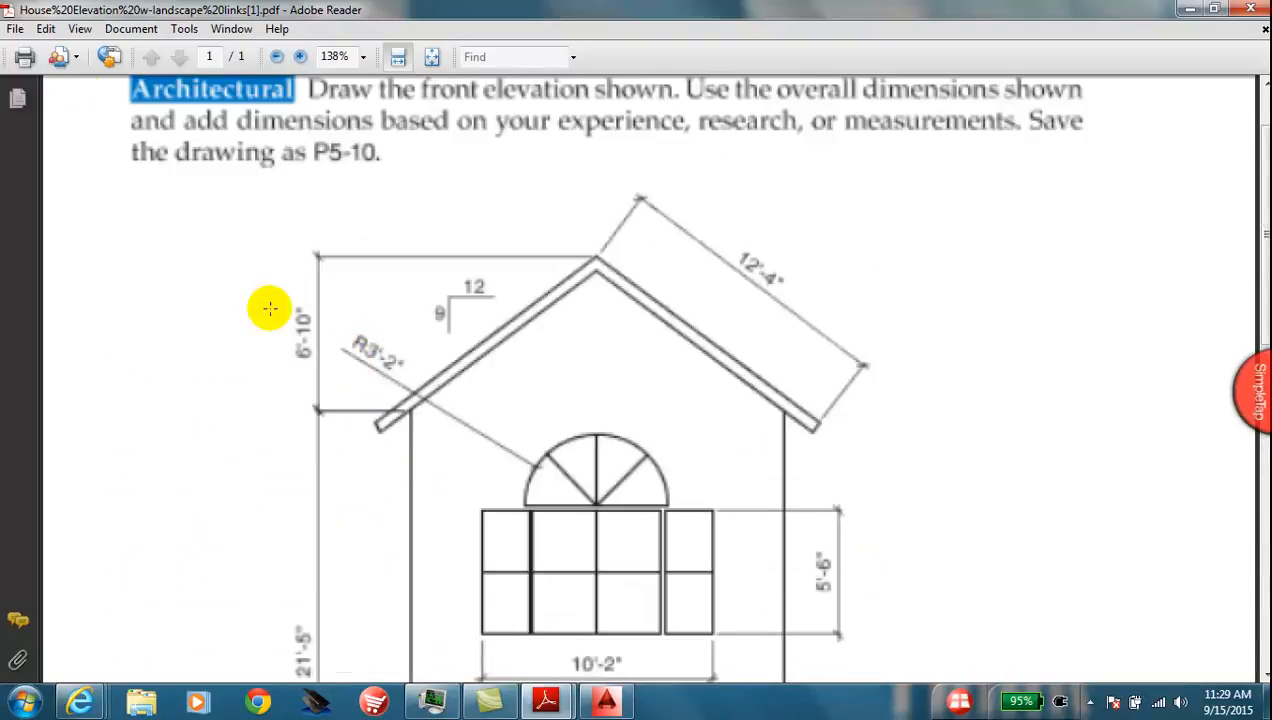
Step: Save a copy of the House Elevation PDF to the Desktop, keeping the suggested file name
{"action": "left_click", "coordinate": [15, 28]}
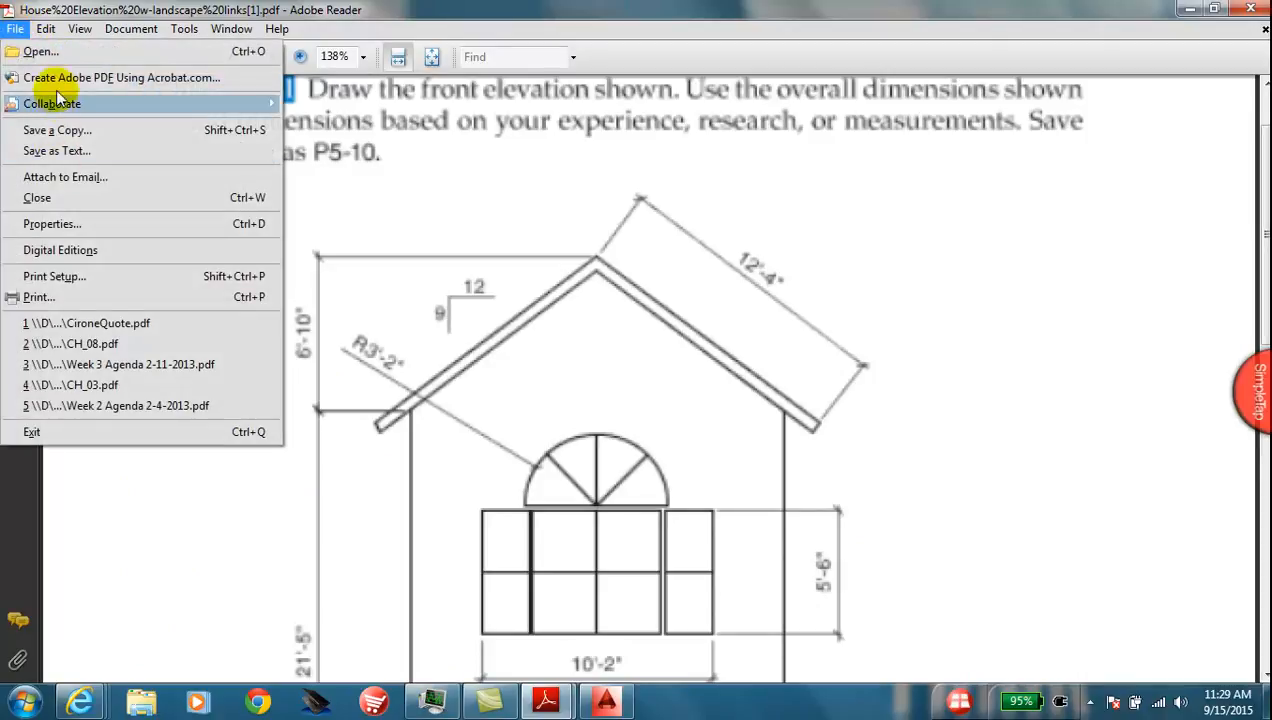
{"action": "left_click", "coordinate": [52, 130]}
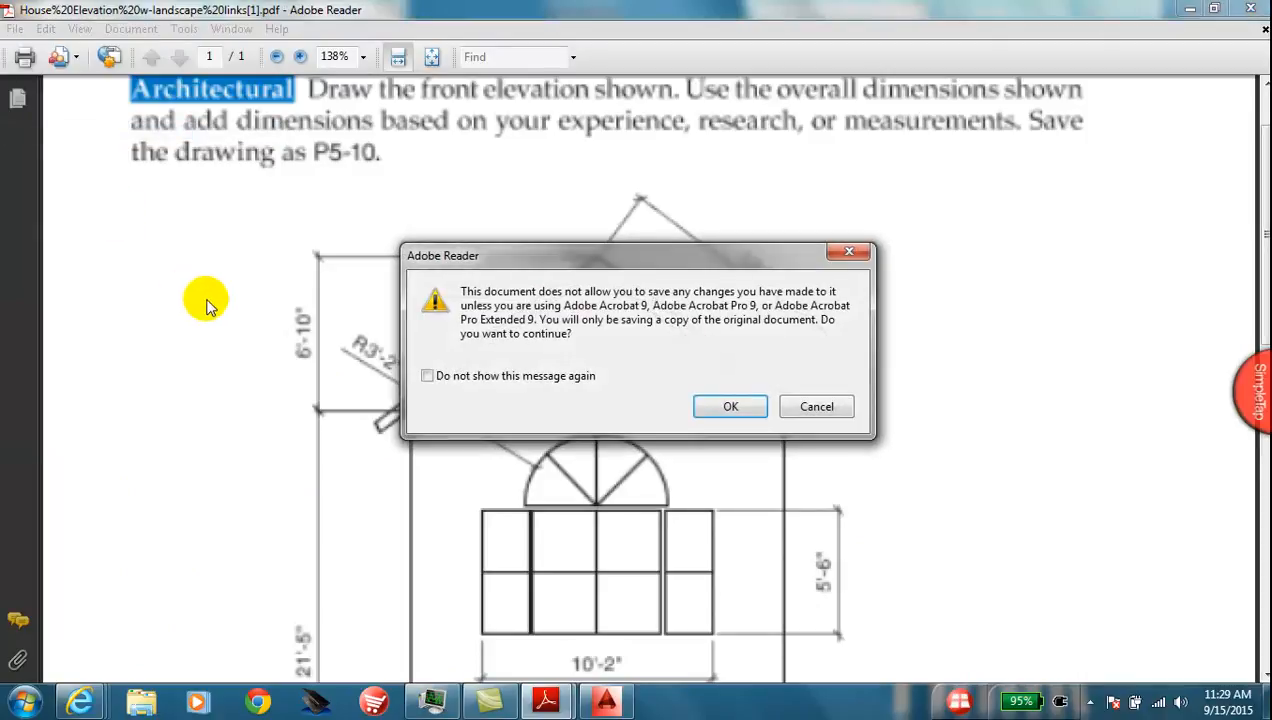
{"action": "left_click", "coordinate": [728, 404]}
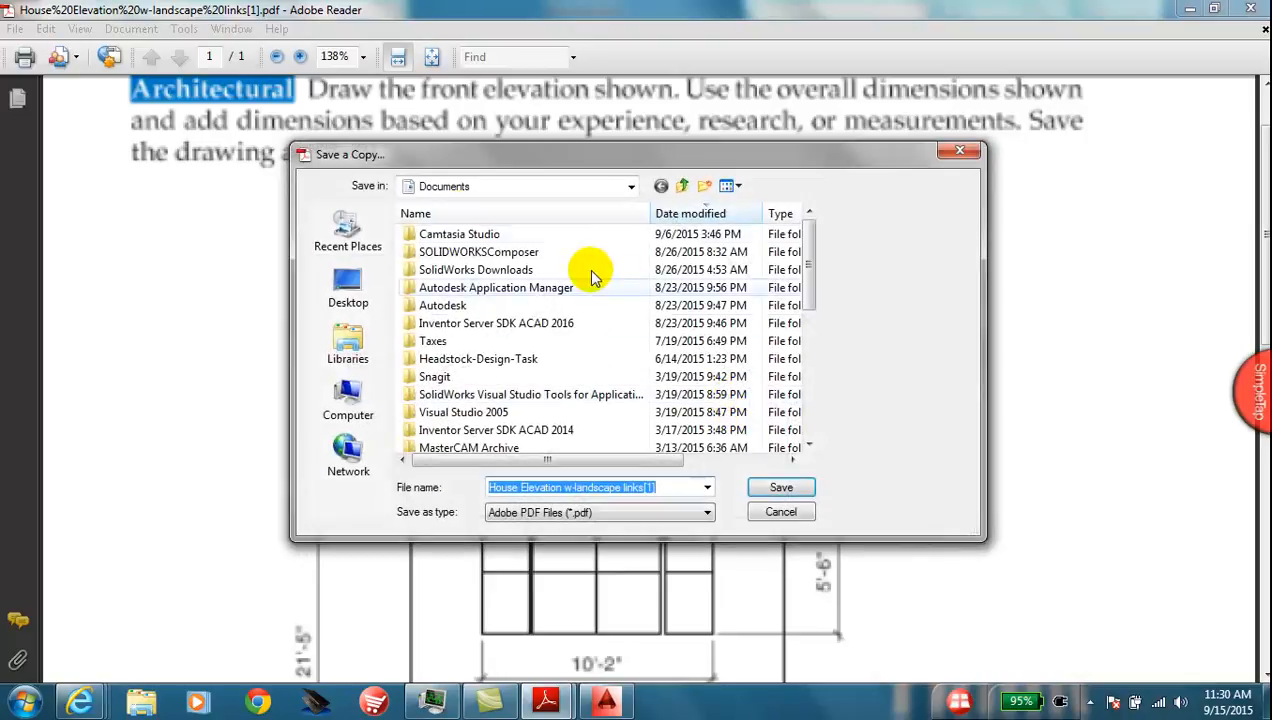
{"action": "left_click", "coordinate": [347, 288]}
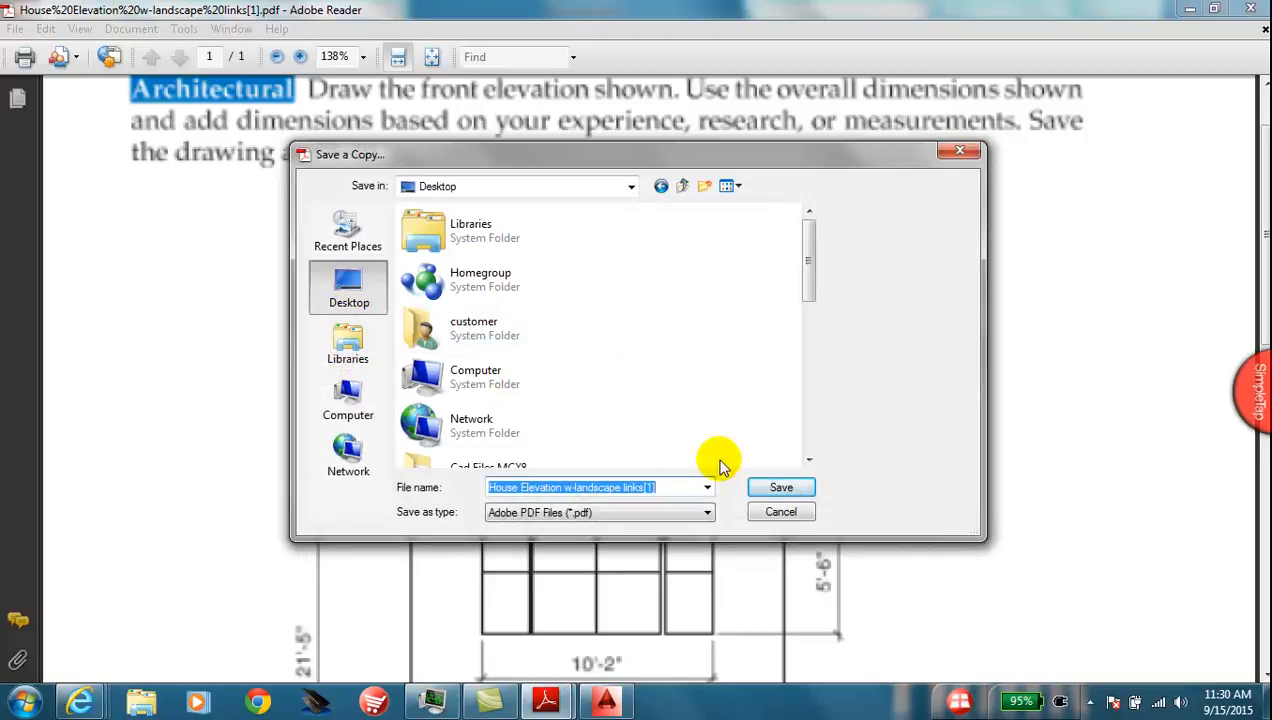
{"action": "left_click", "coordinate": [782, 488]}
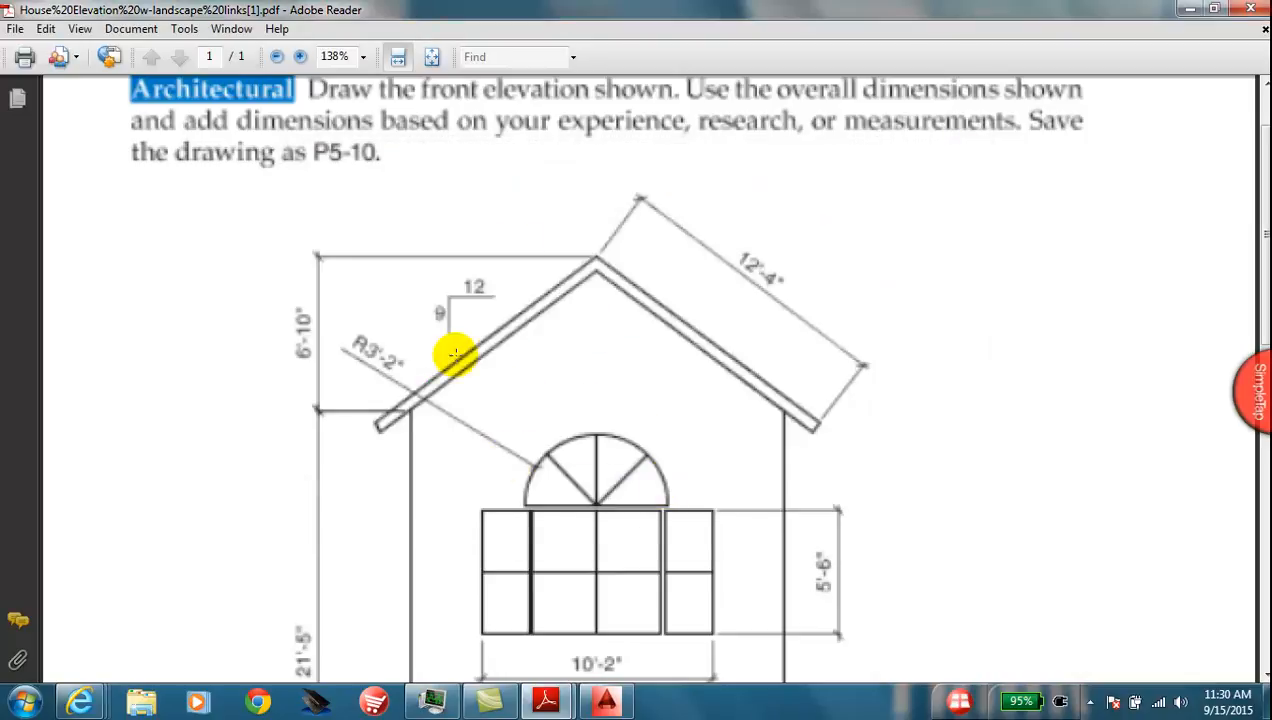
Step: Return to the Module 3 web page and download B-Size ARC Titleblock.dwg to the Desktop, replacing the existing copy
{"action": "left_click", "coordinate": [1189, 12]}
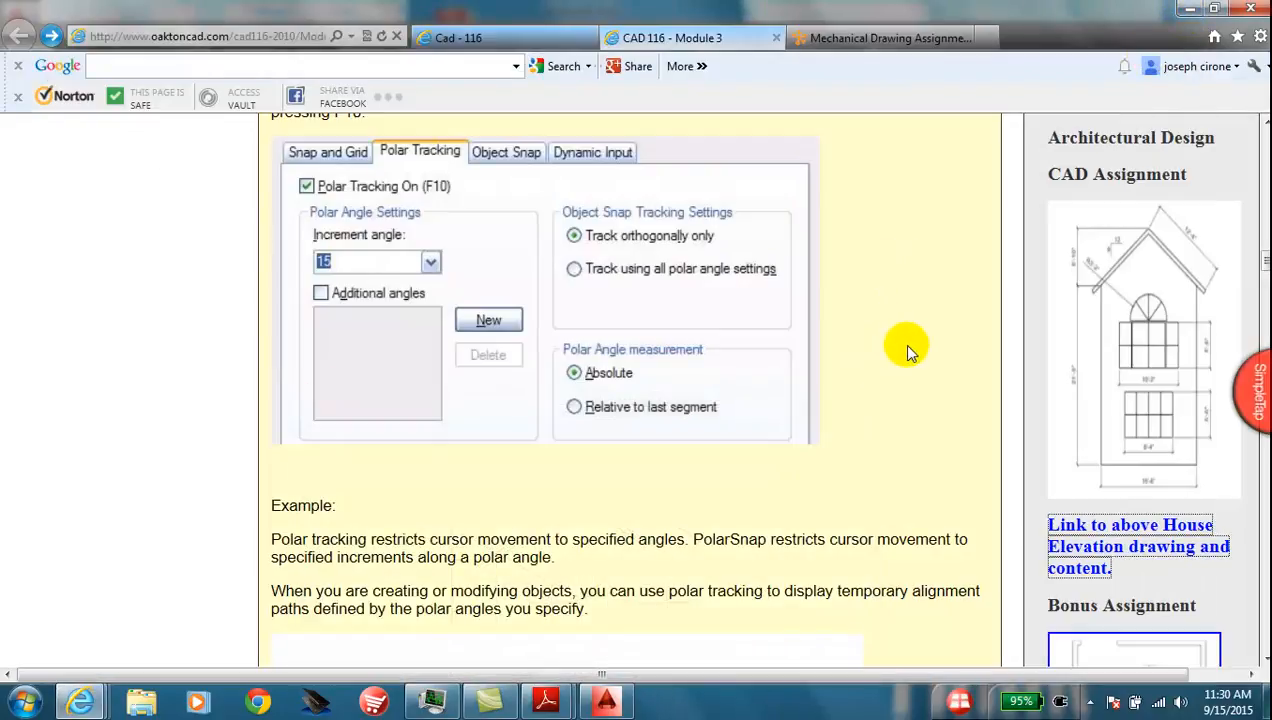
{"action": "scroll", "coordinate": [908, 340], "scroll_direction": "down", "scroll_amount": 5}
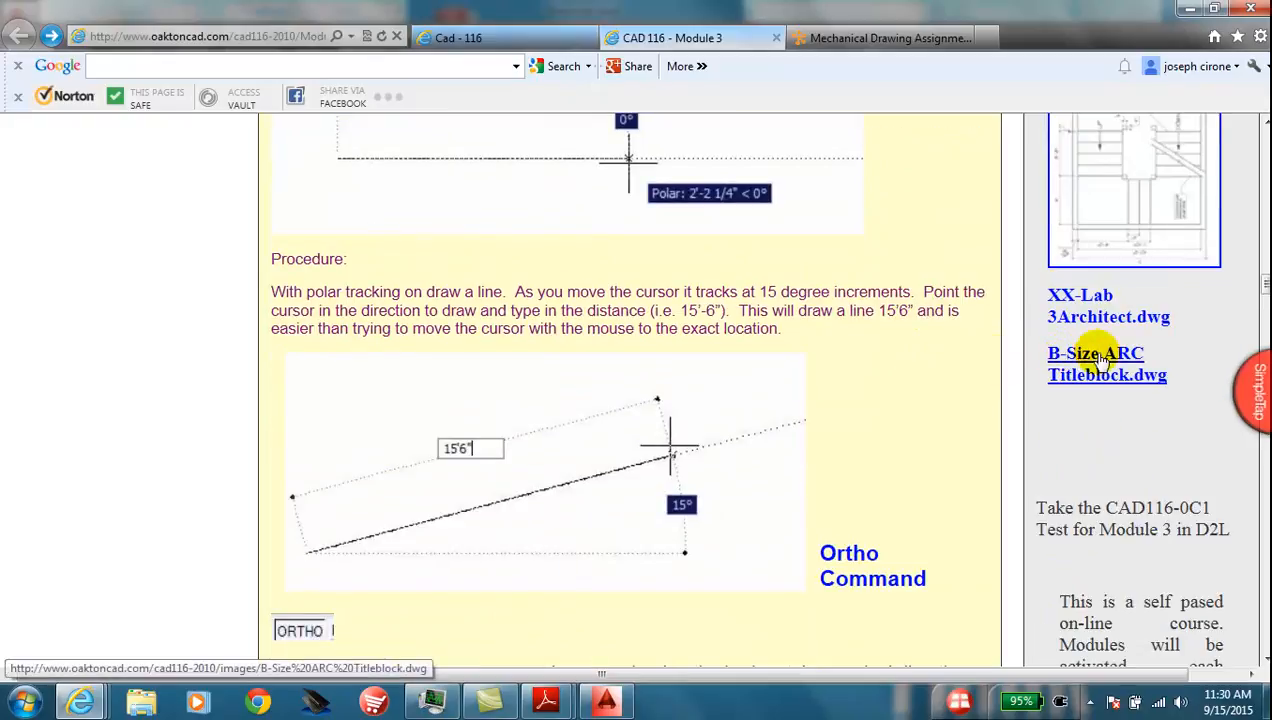
{"action": "right_click", "coordinate": [1100, 358]}
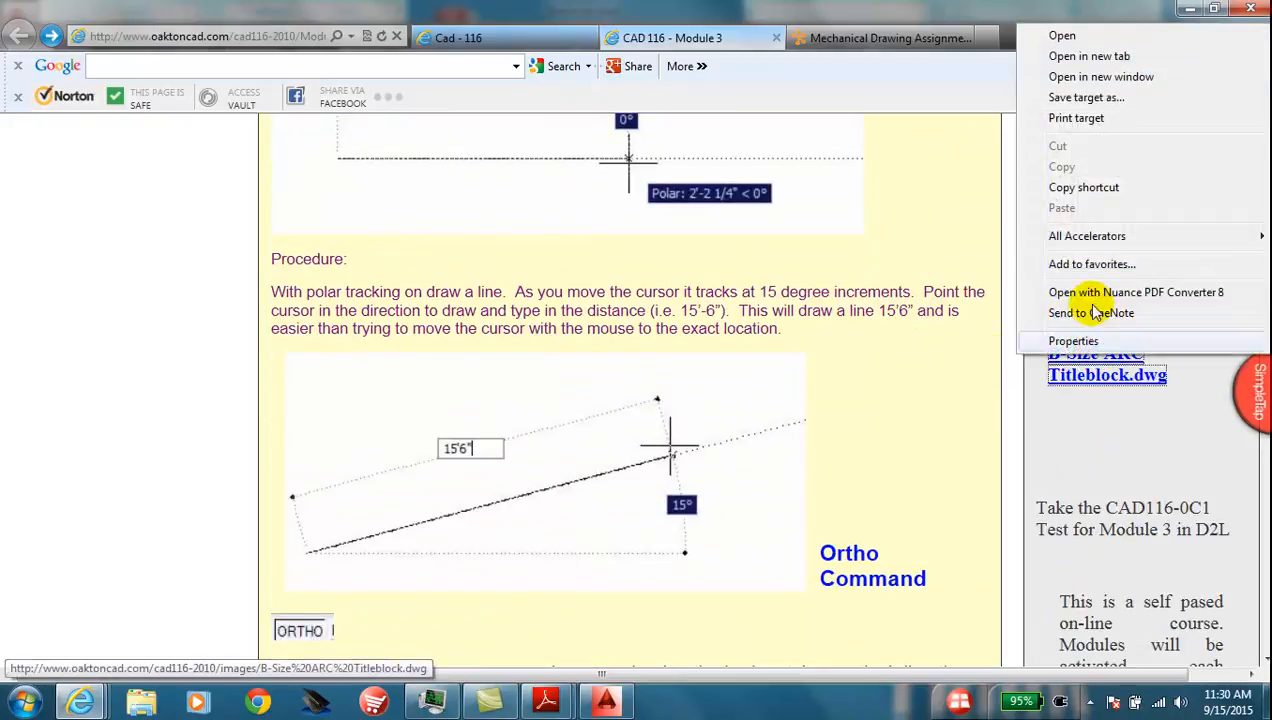
{"action": "left_click", "coordinate": [1086, 97]}
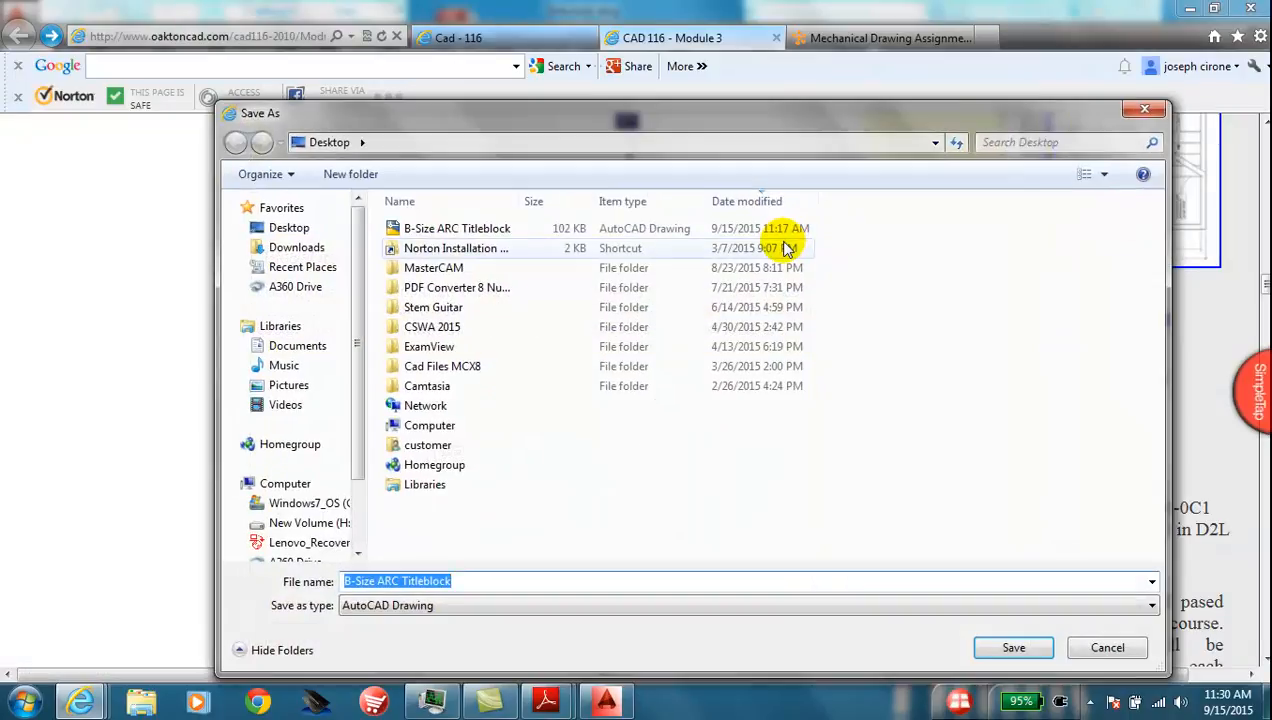
{"action": "left_click", "coordinate": [985, 650]}
{"action": "left_click", "coordinate": [700, 355]}
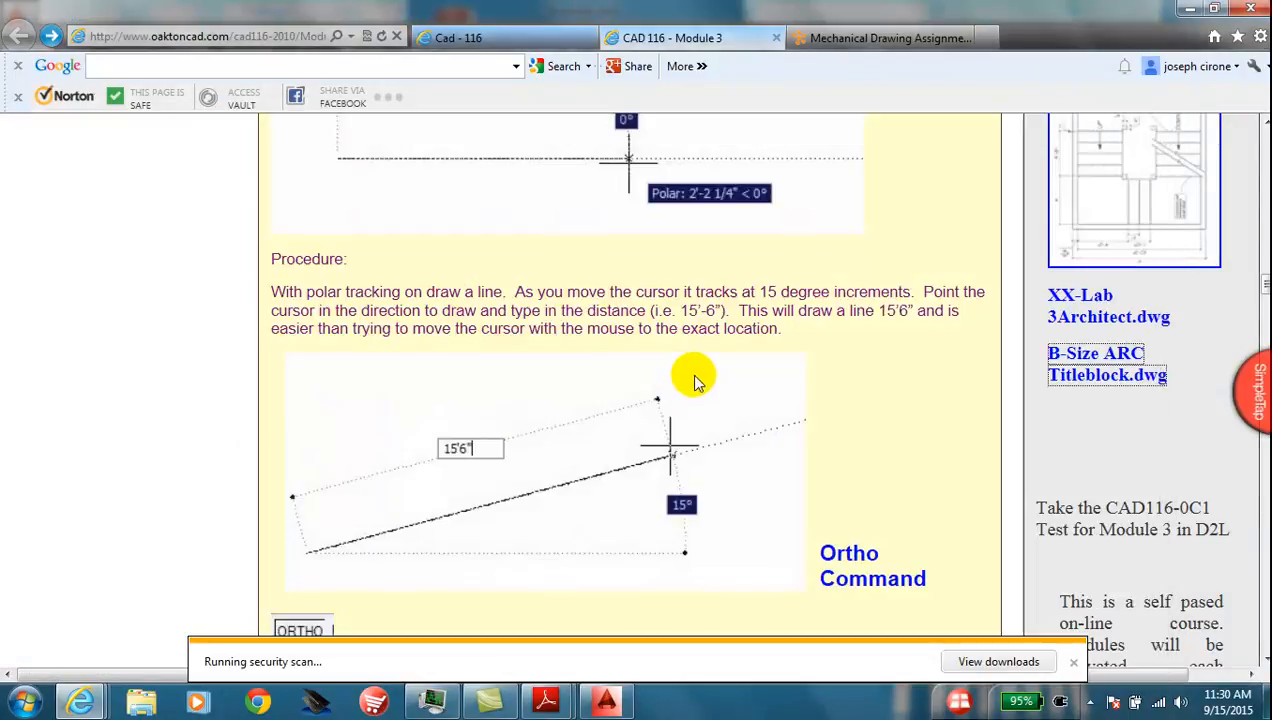
{"action": "left_click", "coordinate": [1073, 664]}
Step: Switch to AutoCAD and open the B-Size ARC Titleblock drawing from the Desktop
{"action": "left_click", "coordinate": [604, 704]}
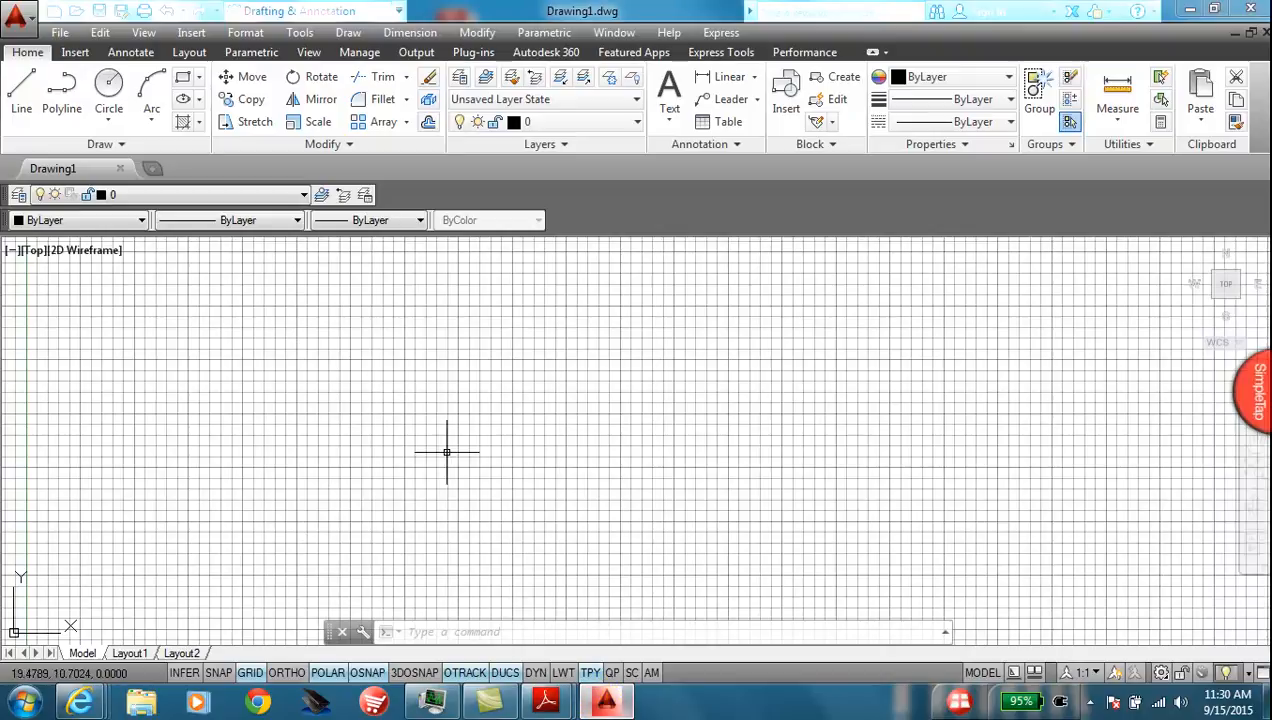
{"action": "left_click", "coordinate": [57, 32]}
{"action": "left_click", "coordinate": [82, 70]}
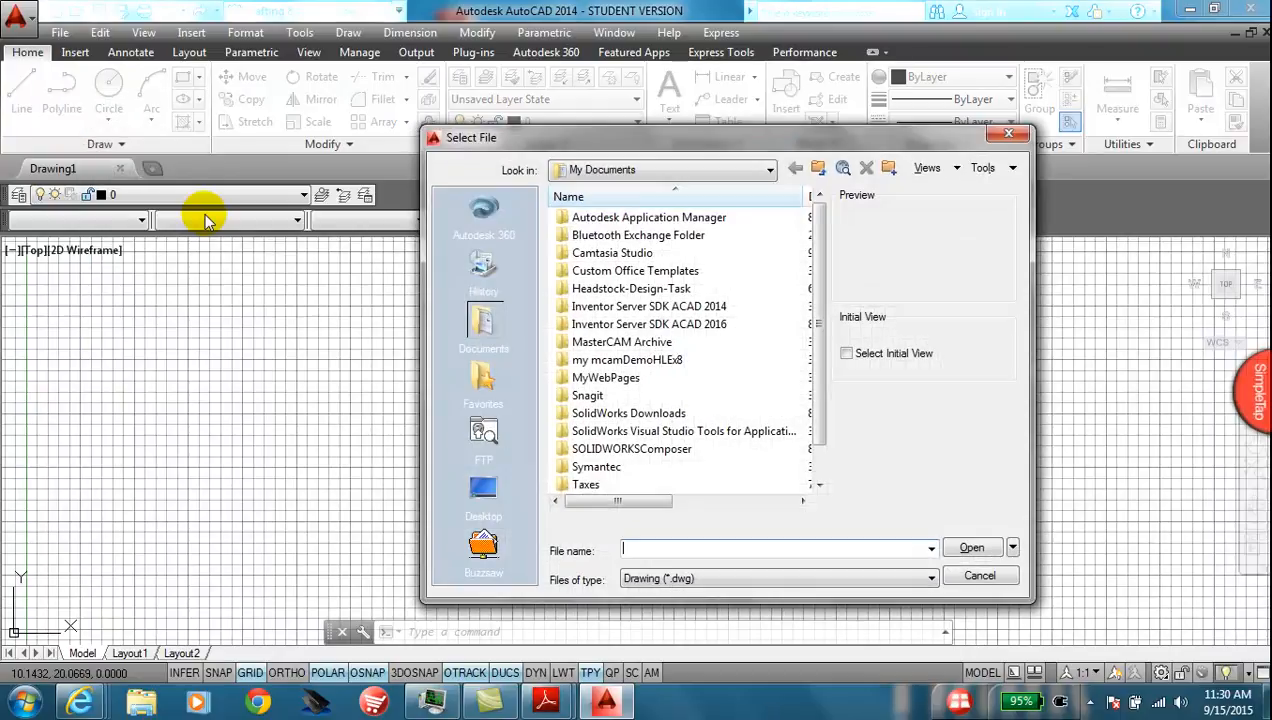
{"action": "left_click", "coordinate": [720, 172]}
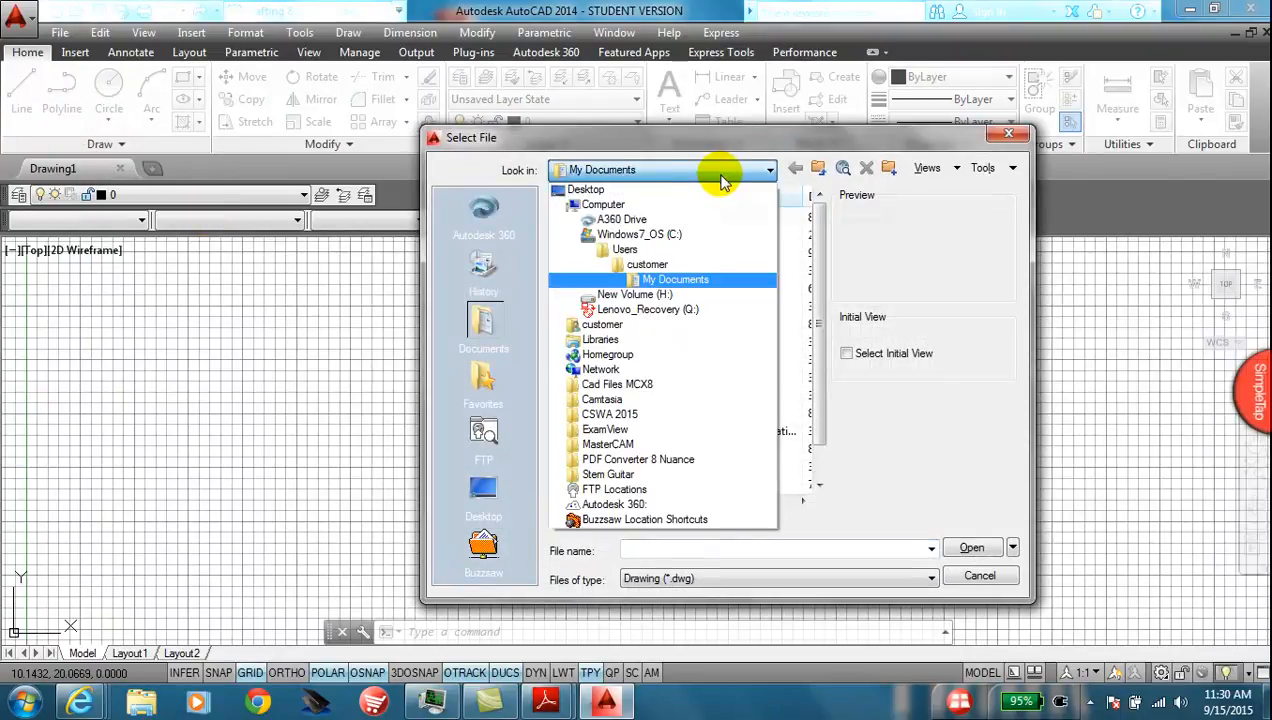
{"action": "left_click", "coordinate": [639, 189]}
{"action": "left_click", "coordinate": [625, 431]}
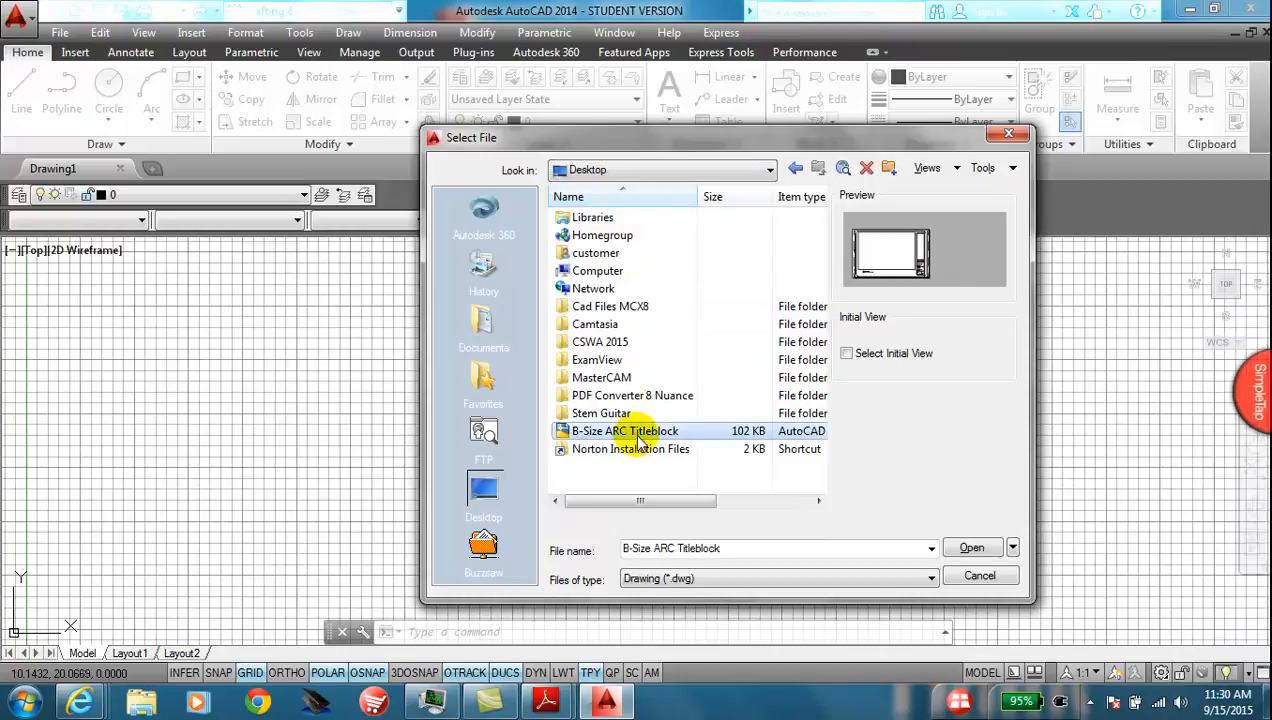
{"action": "left_click", "coordinate": [978, 550]}
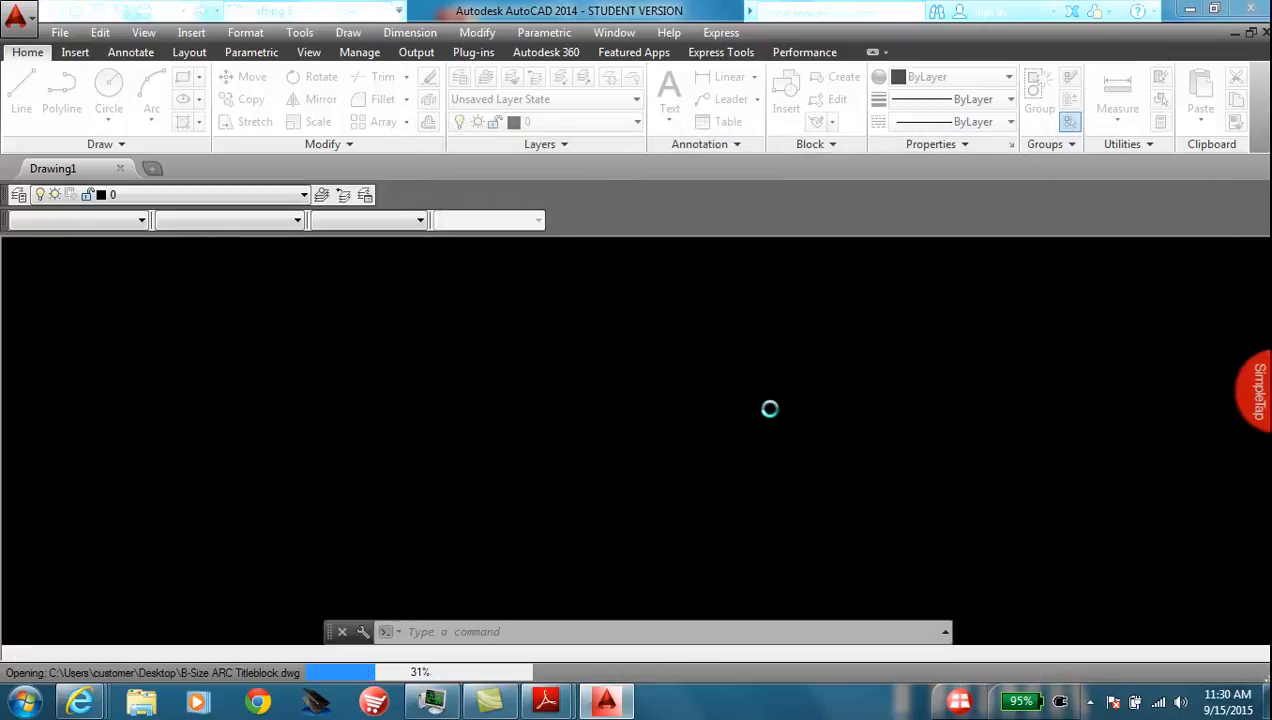
{"action": "left_click", "coordinate": [675, 405]}
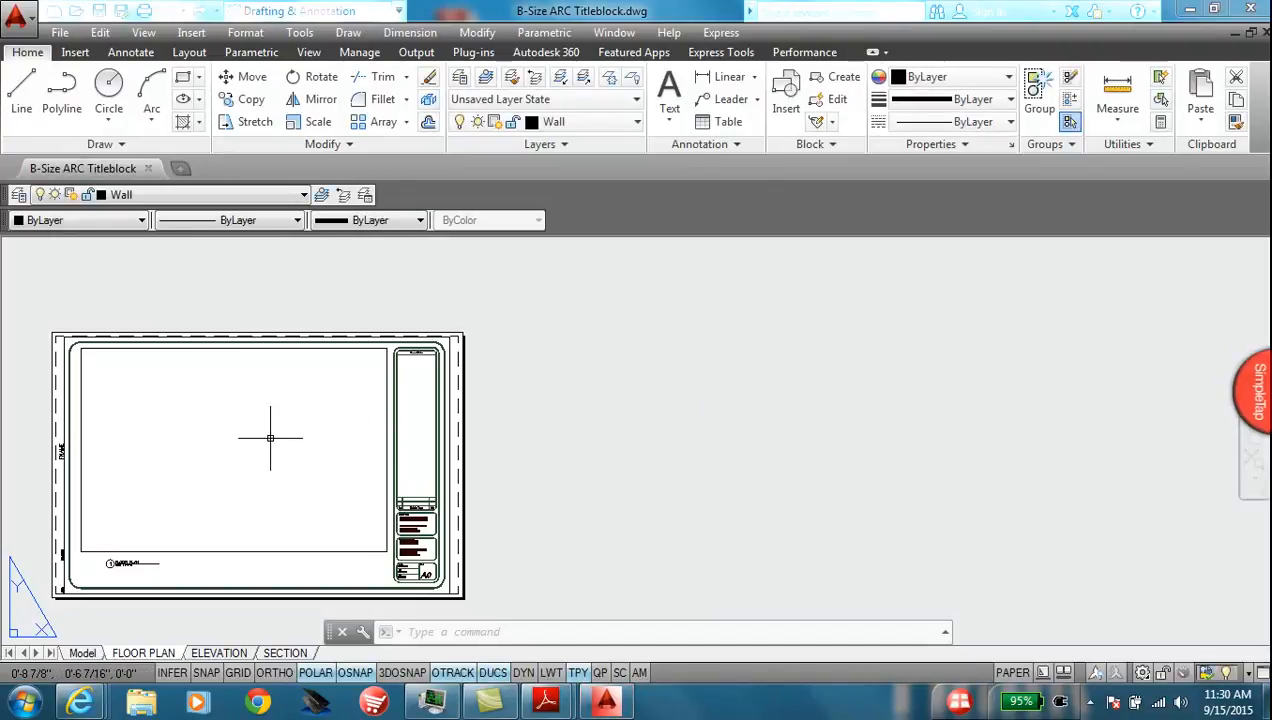
Step: Examine the FLOOR PLAN layout's title block and viewport border
{"action": "mouse_move", "coordinate": [270, 437]}
{"action": "middle_mouse_down"}
{"action": "mouse_move", "coordinate": [332, 440]}
{"action": "mouse_move", "coordinate": [577, 394]}
{"action": "middle_mouse_up"}
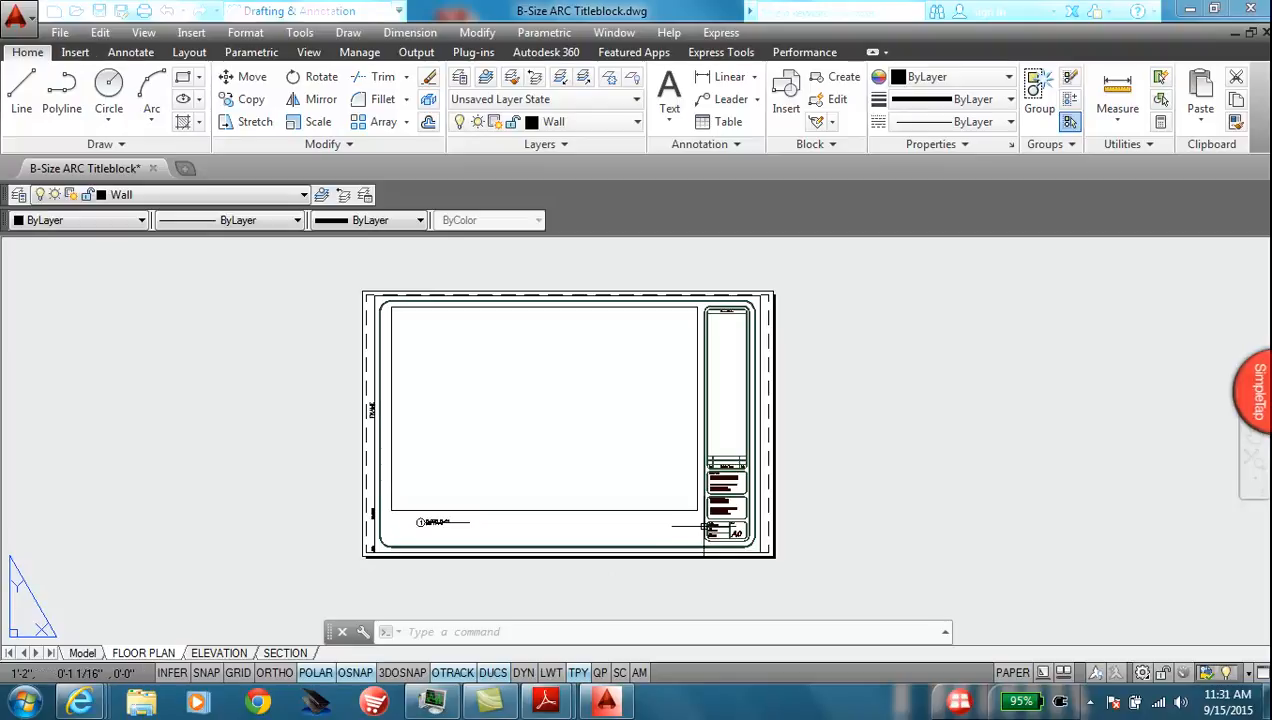
{"action": "scroll", "coordinate": [601, 490], "scroll_direction": "up", "scroll_amount": 2}
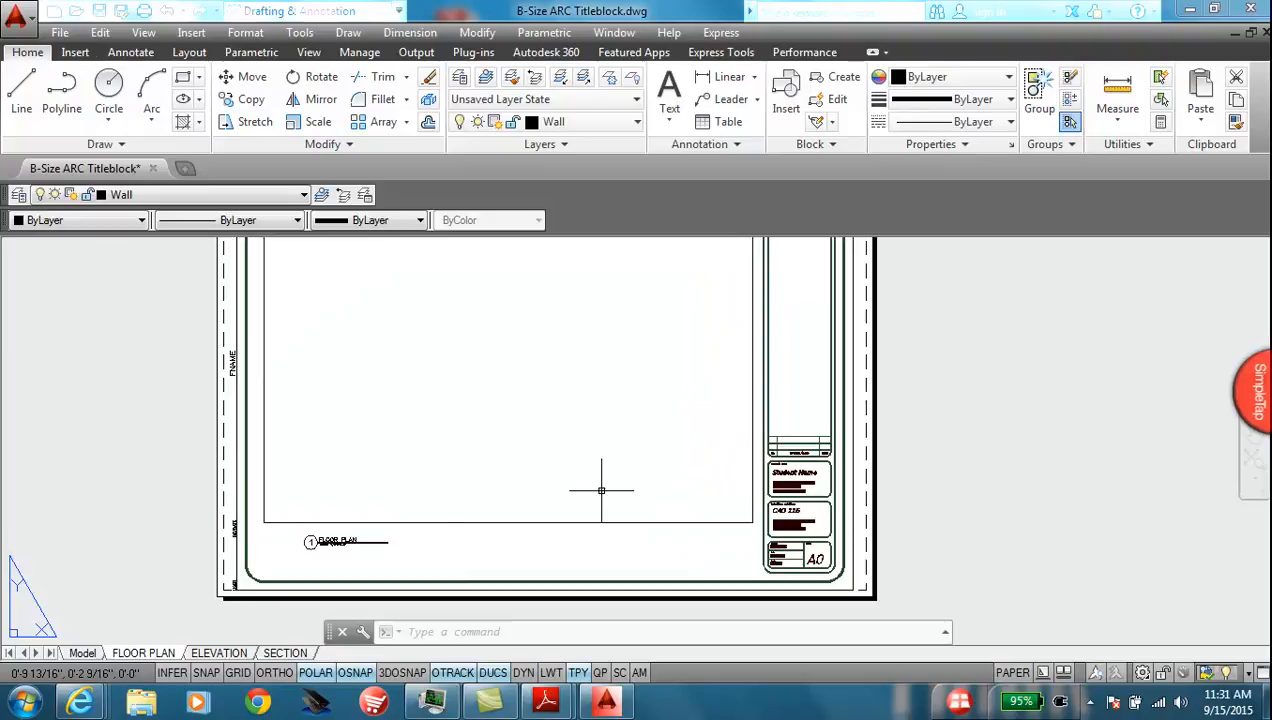
{"action": "scroll", "coordinate": [601, 490], "scroll_direction": "down", "scroll_amount": 2}
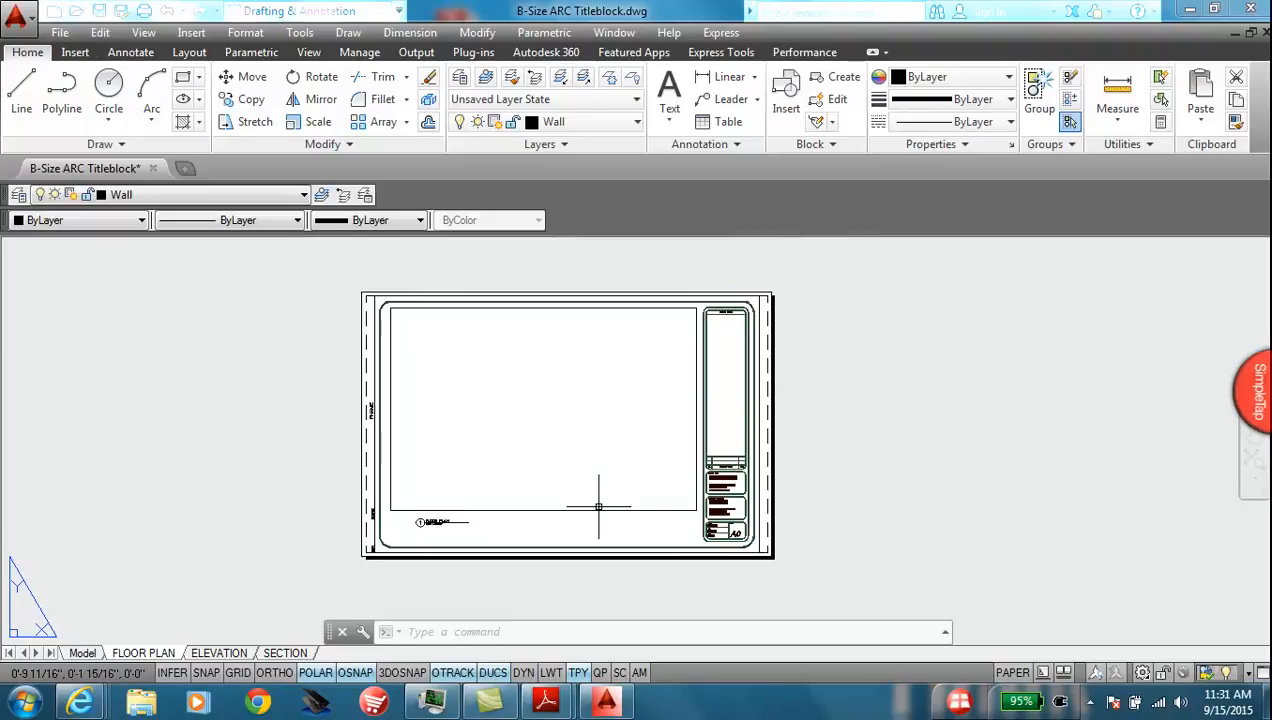
{"action": "left_click", "coordinate": [600, 511]}
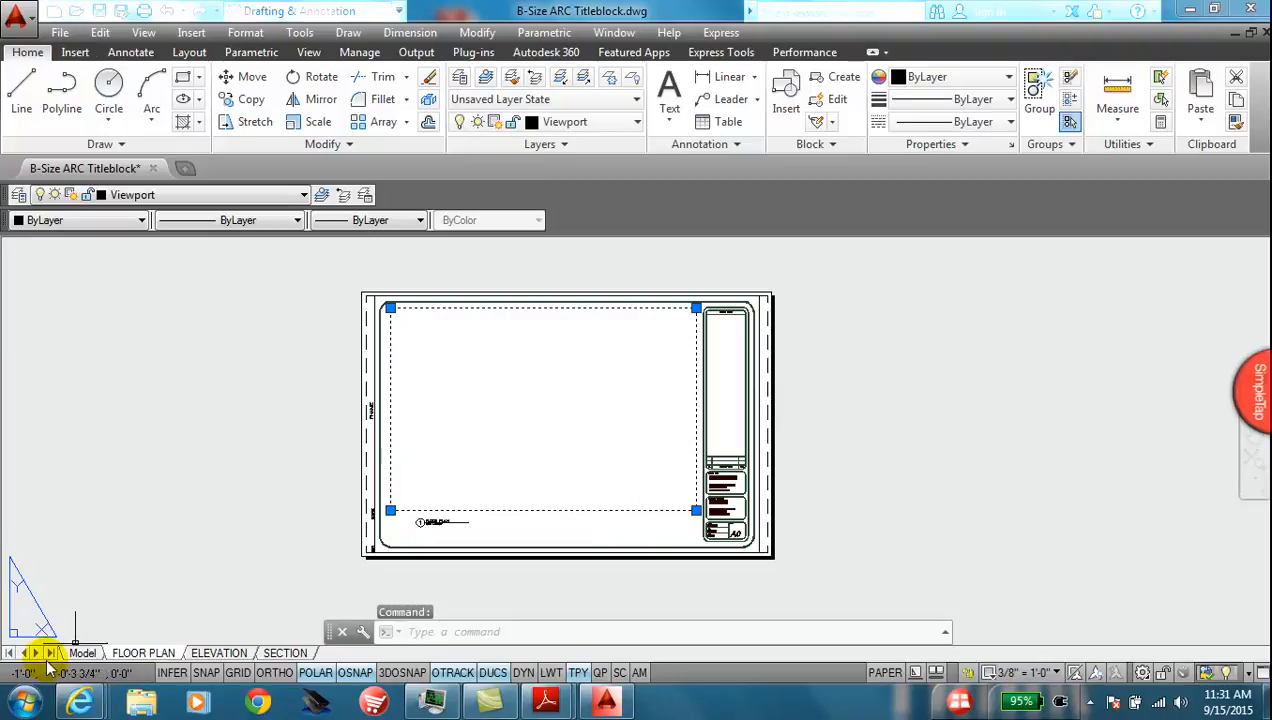
{"action": "mouse_move", "coordinate": [90, 649]}
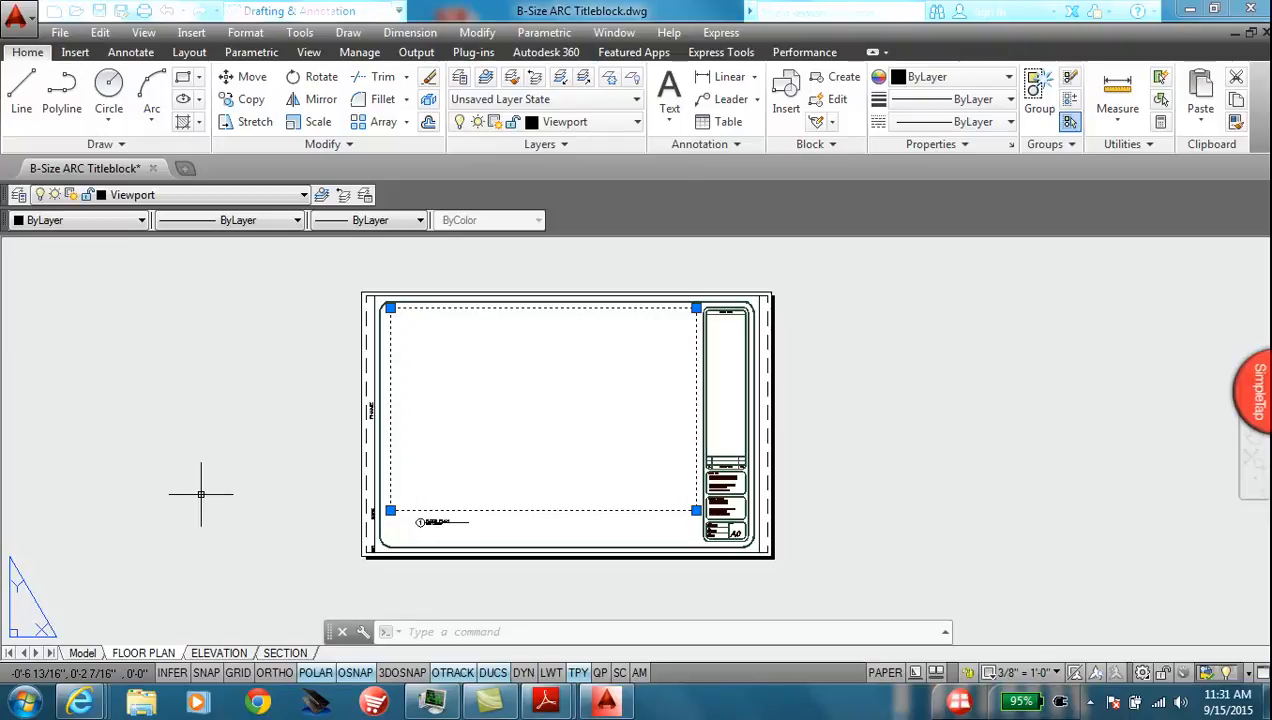
{"action": "key", "text": "Escape"}
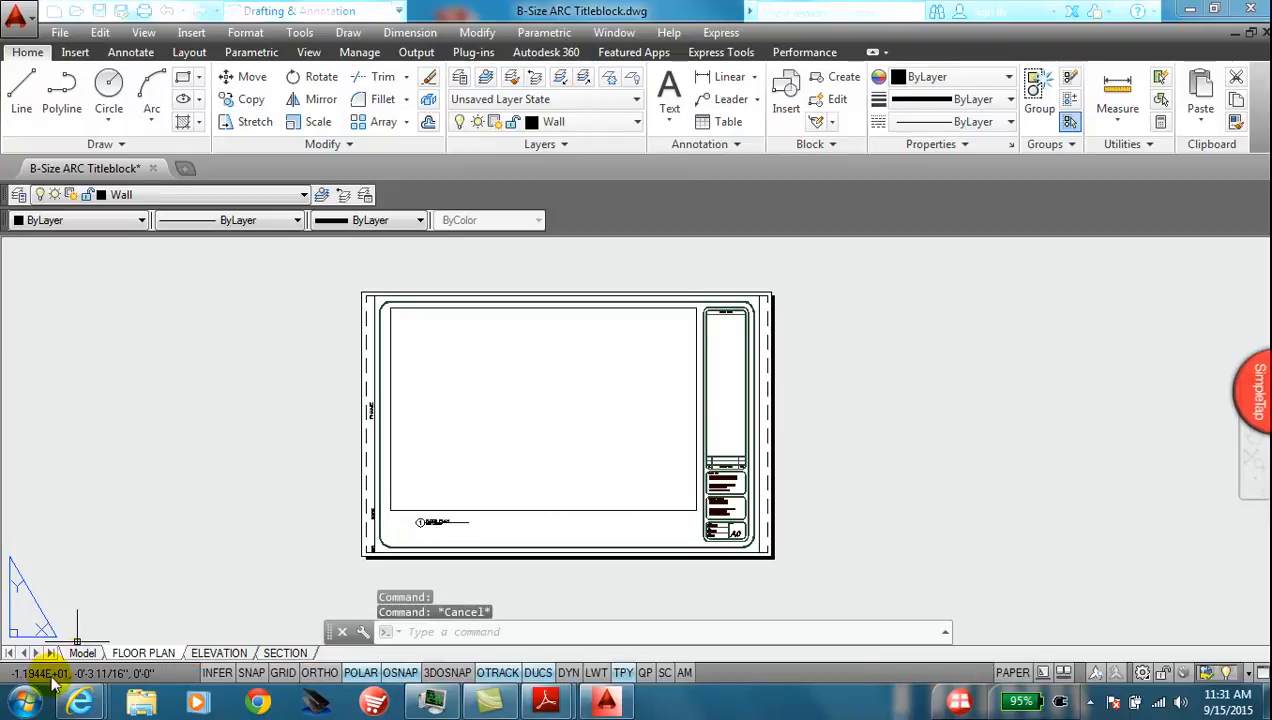
Step: Switch the drawing to model space and turn on snap and grid
{"action": "left_click", "coordinate": [83, 652]}
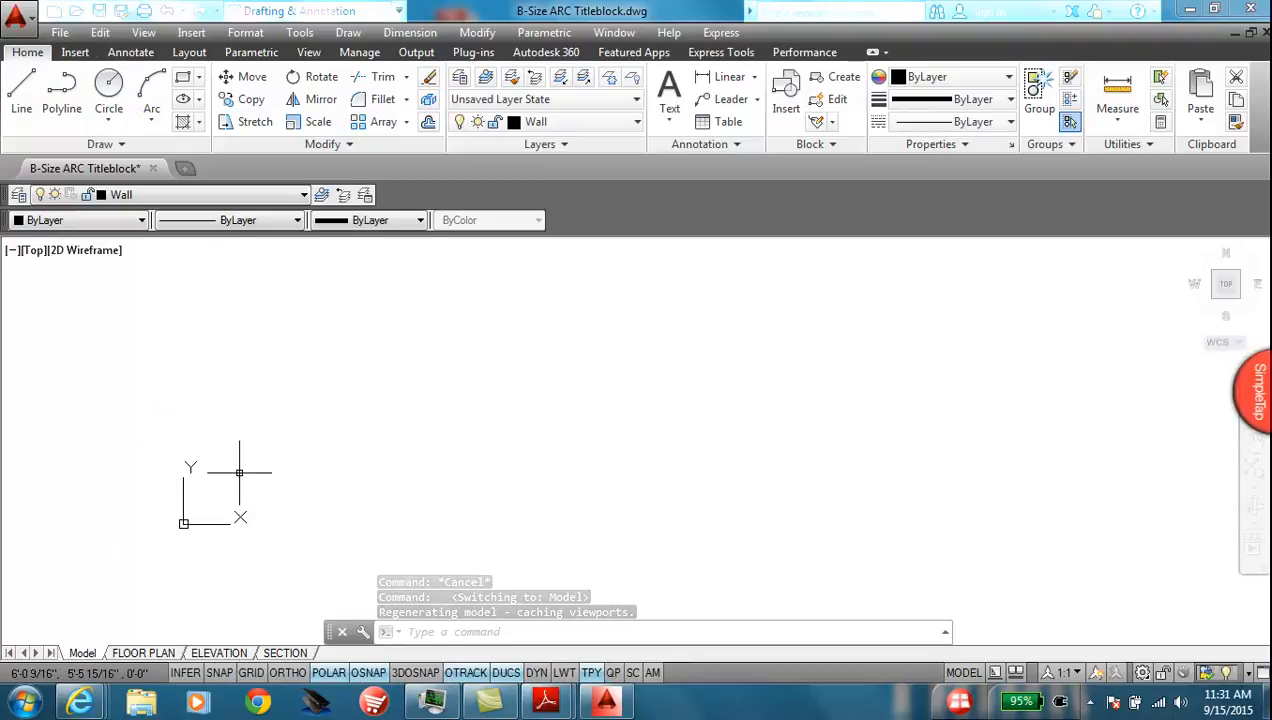
{"action": "left_click", "coordinate": [219, 673]}
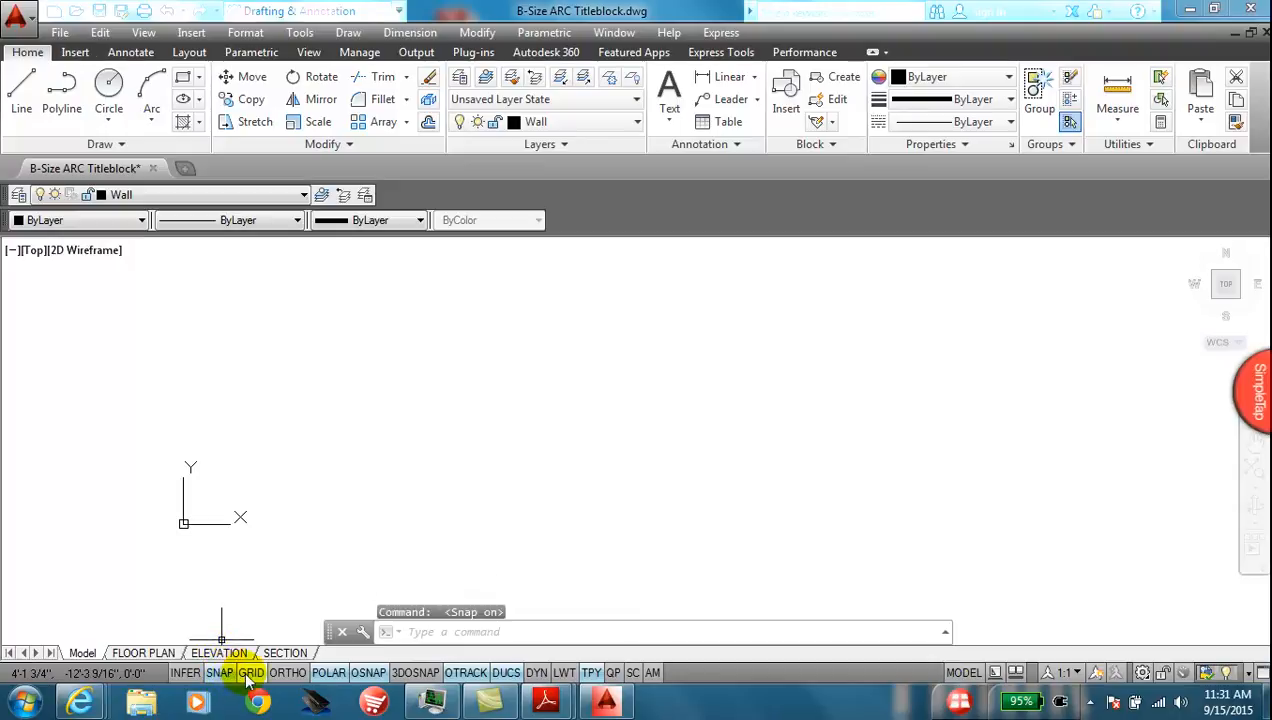
{"action": "left_click", "coordinate": [250, 673]}
{"action": "scroll", "coordinate": [170, 447], "scroll_direction": "up", "scroll_amount": 2}
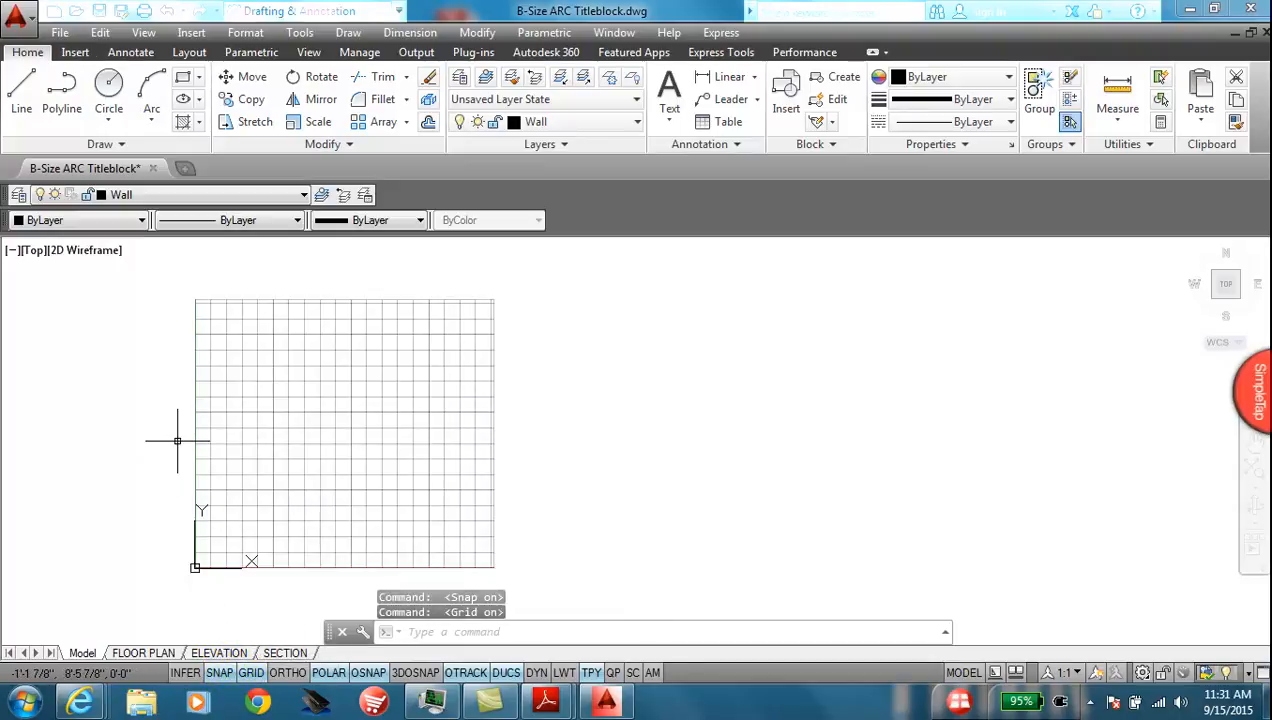
Step: Set the X and Y snap spacing to 6" and the X and Y grid spacing to 12" in the drafting settings
{"action": "left_click", "coordinate": [297, 34]}
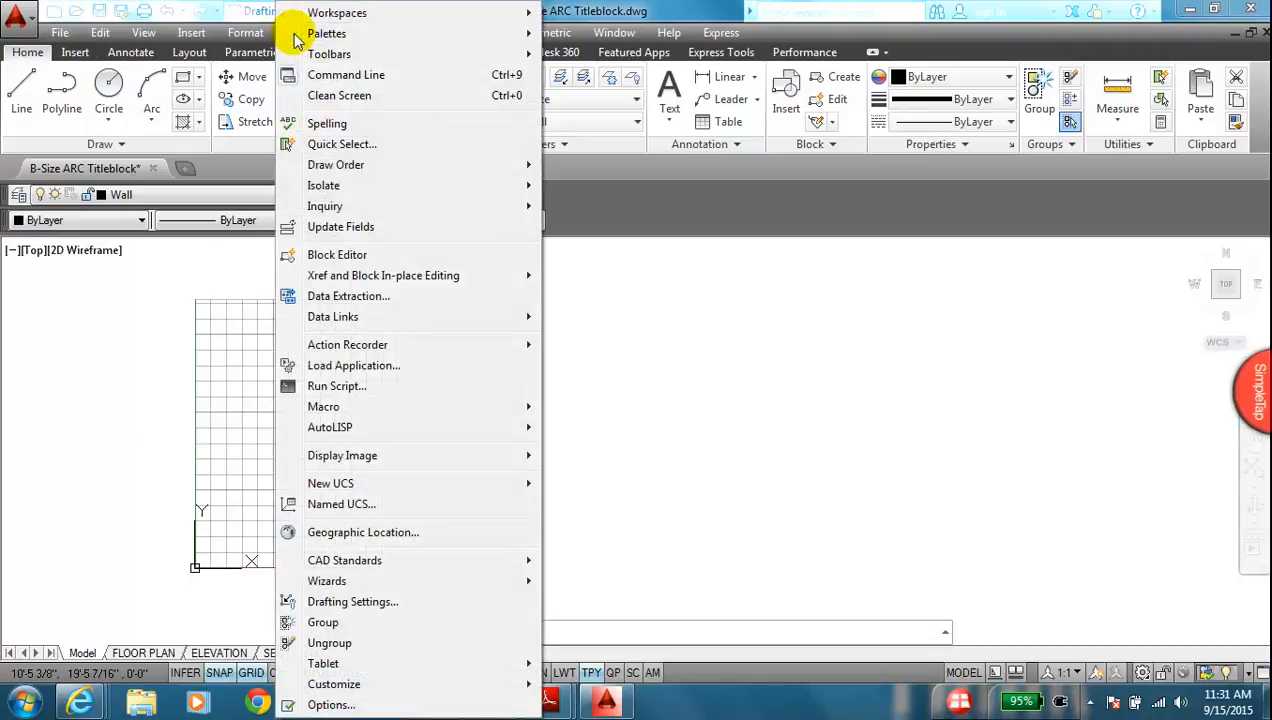
{"action": "left_click", "coordinate": [389, 601]}
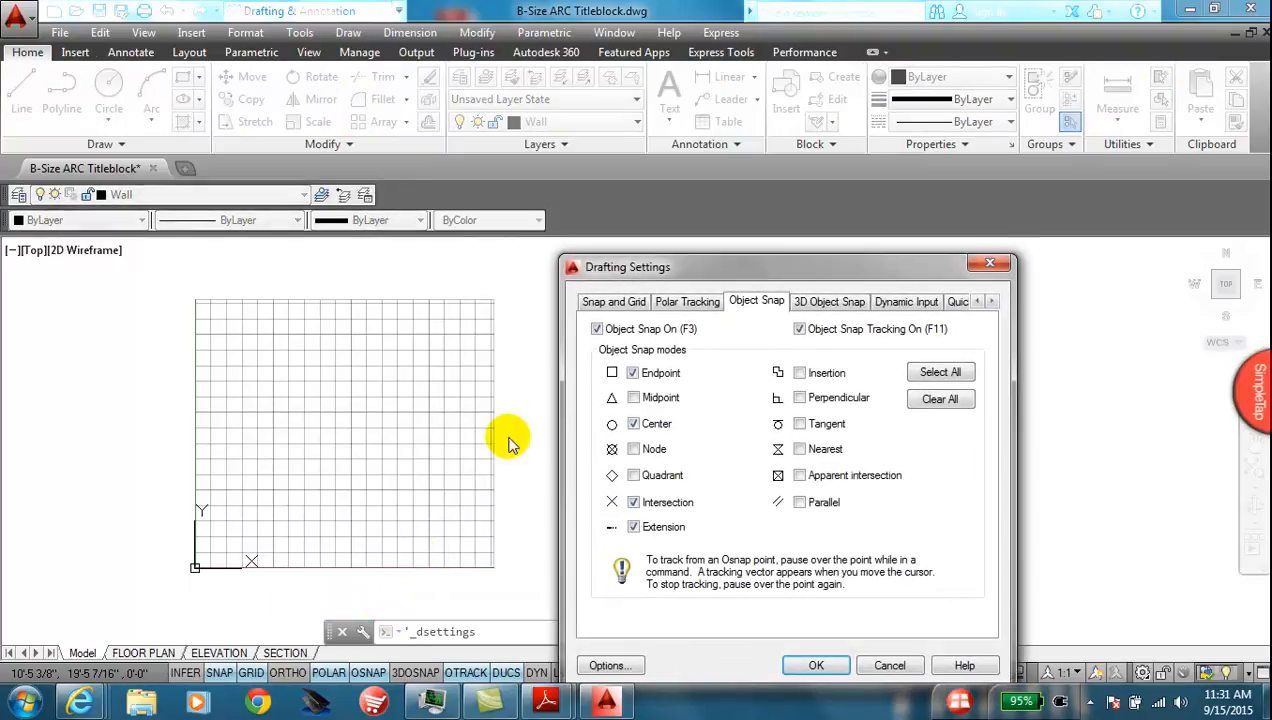
{"action": "left_click", "coordinate": [613, 303]}
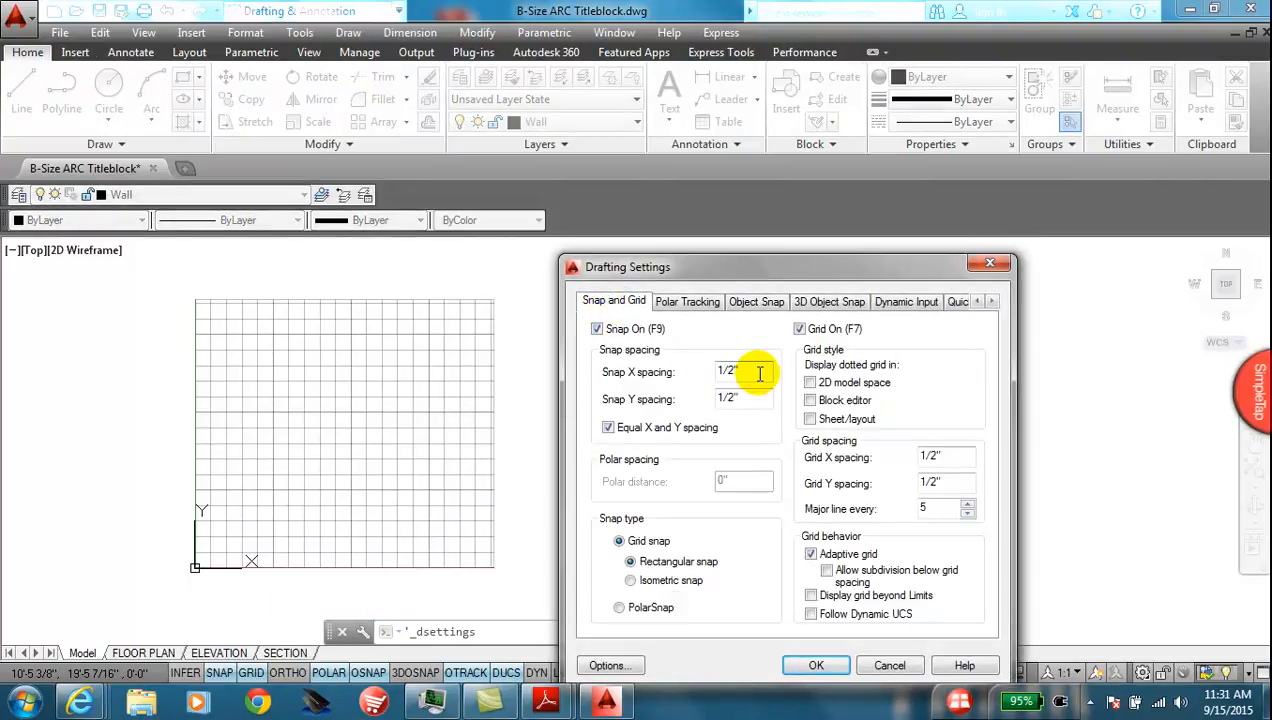
{"action": "type", "text": "6"}
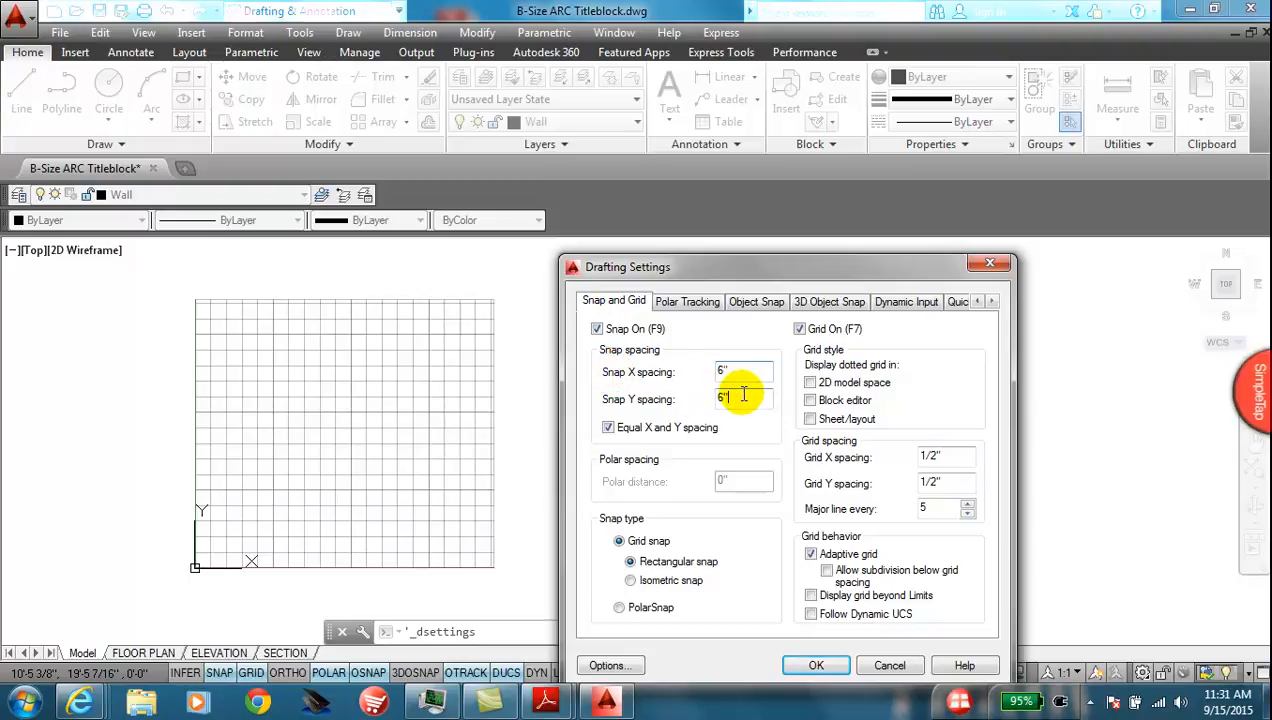
{"action": "left_click_drag", "start_coordinate": [956, 460], "coordinate": [840, 460]}
{"action": "type", "text": "1"}
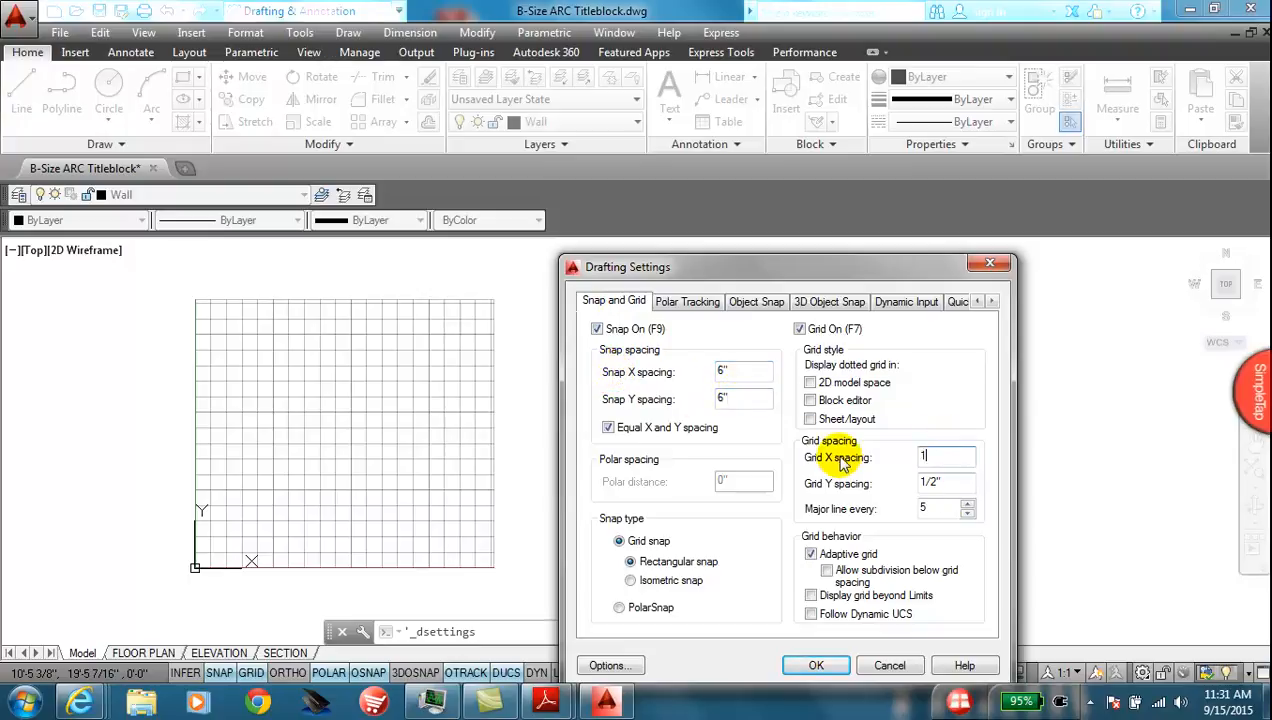
{"action": "type", "text": "2"}
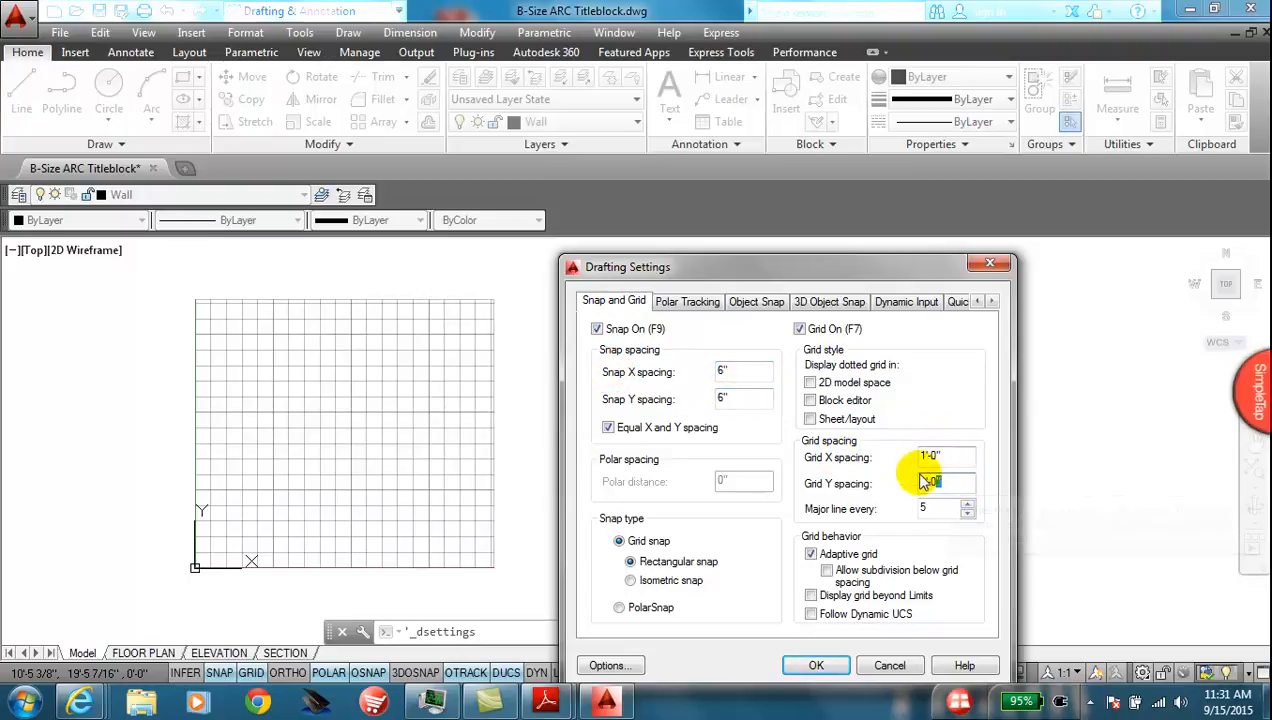
{"action": "left_click", "coordinate": [816, 665]}
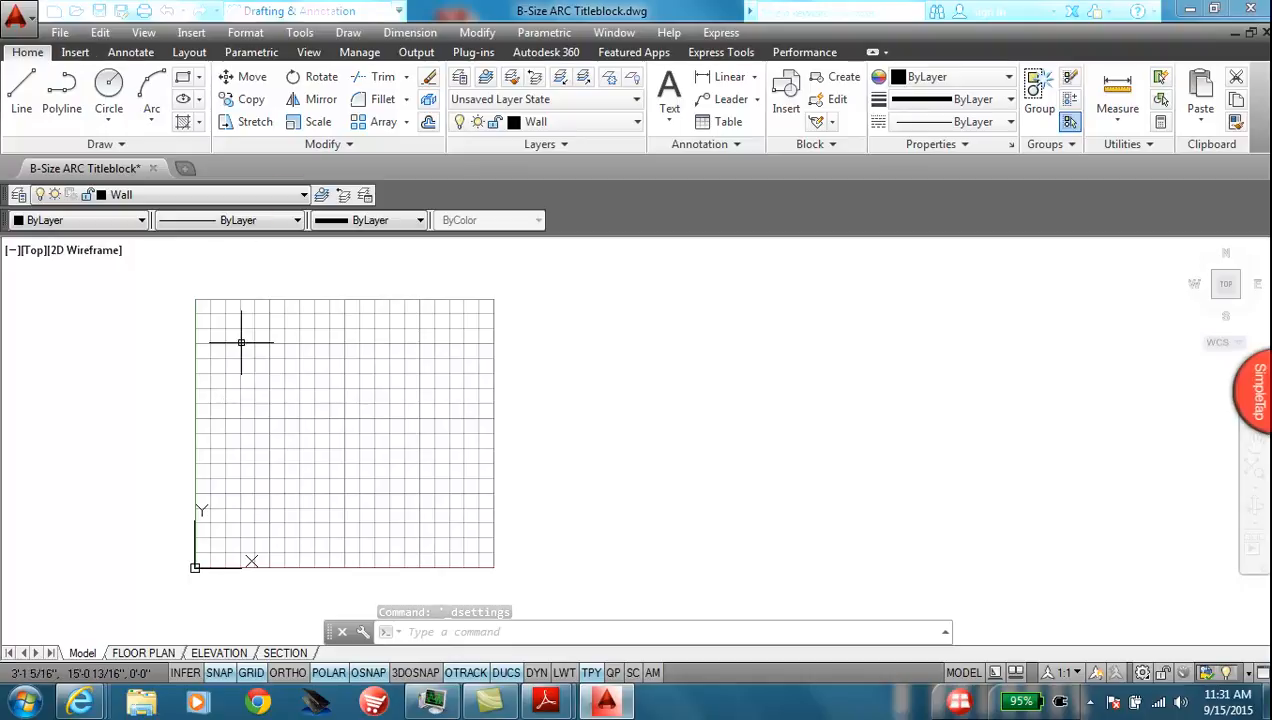
Step: Start resetting the model space drawing limits, accepting 0'-0",0'-0" as the lower-left corner
{"action": "left_click", "coordinate": [248, 34]}
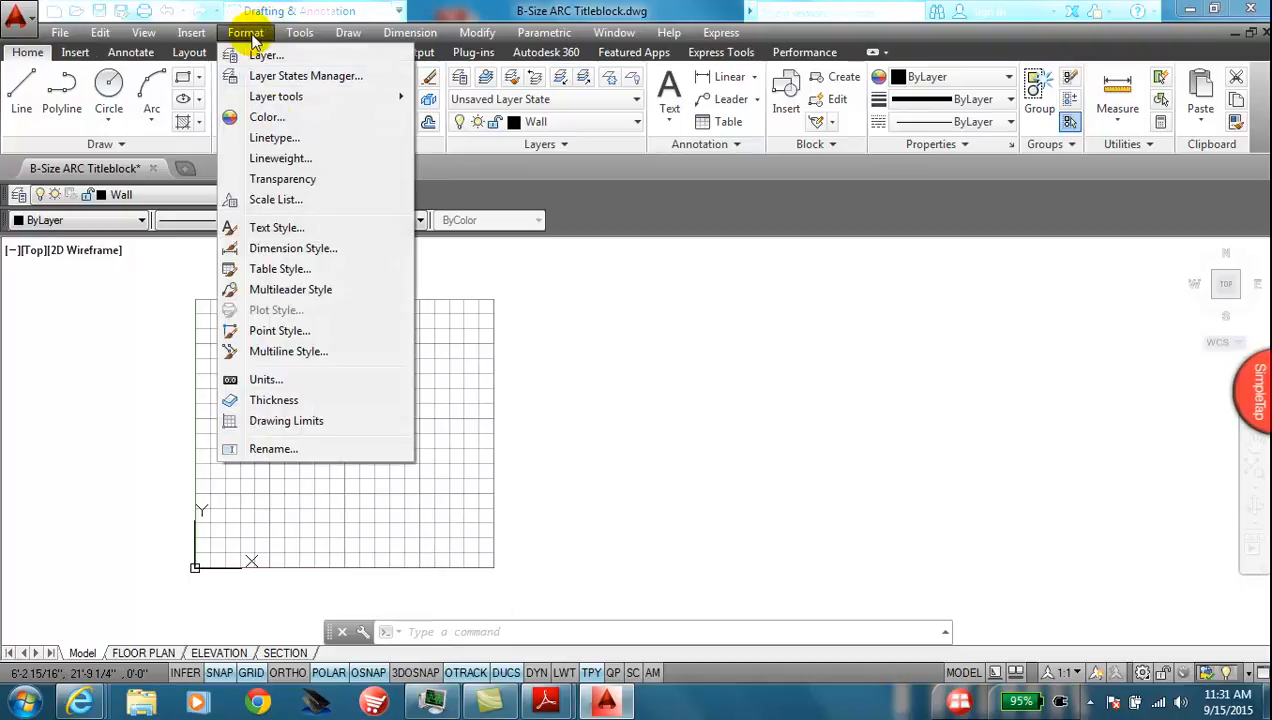
{"action": "left_click", "coordinate": [305, 420]}
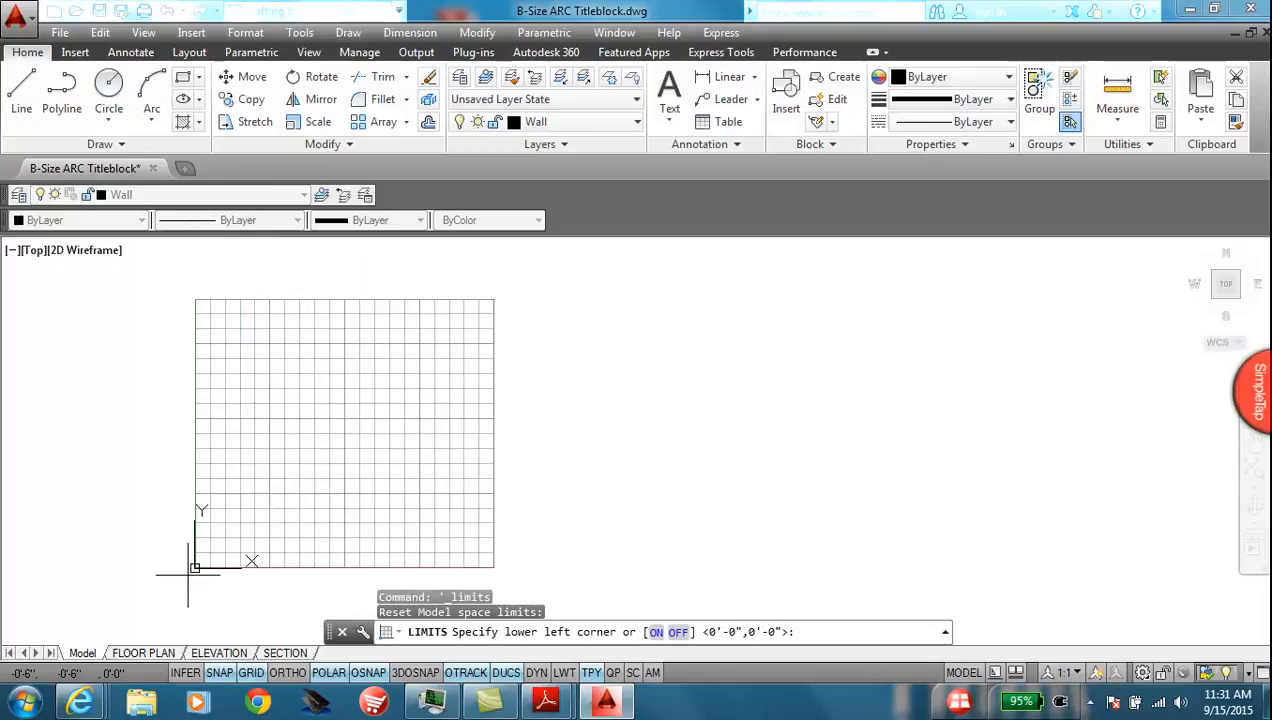
{"action": "key", "text": "Return"}
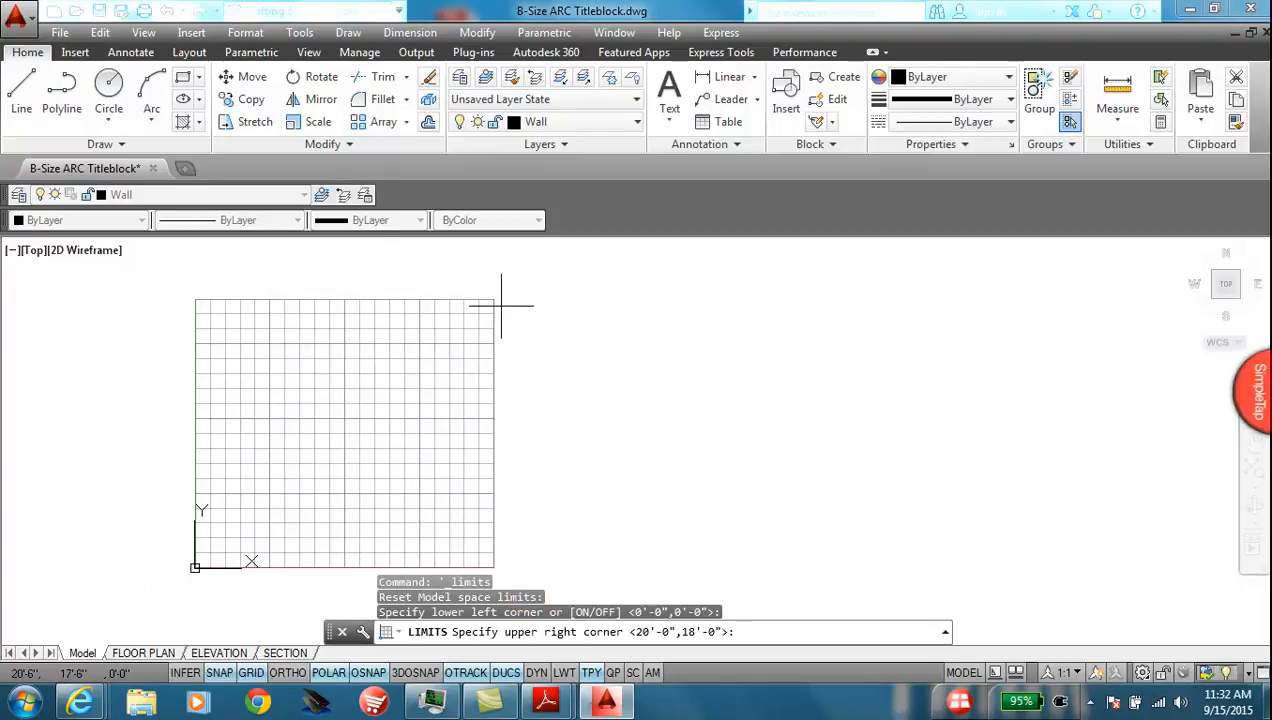
Step: Check the overall height dimensions of the front elevation in the house elevation PDF and return to AutoCAD
{"action": "mouse_move", "coordinate": [546, 700]}
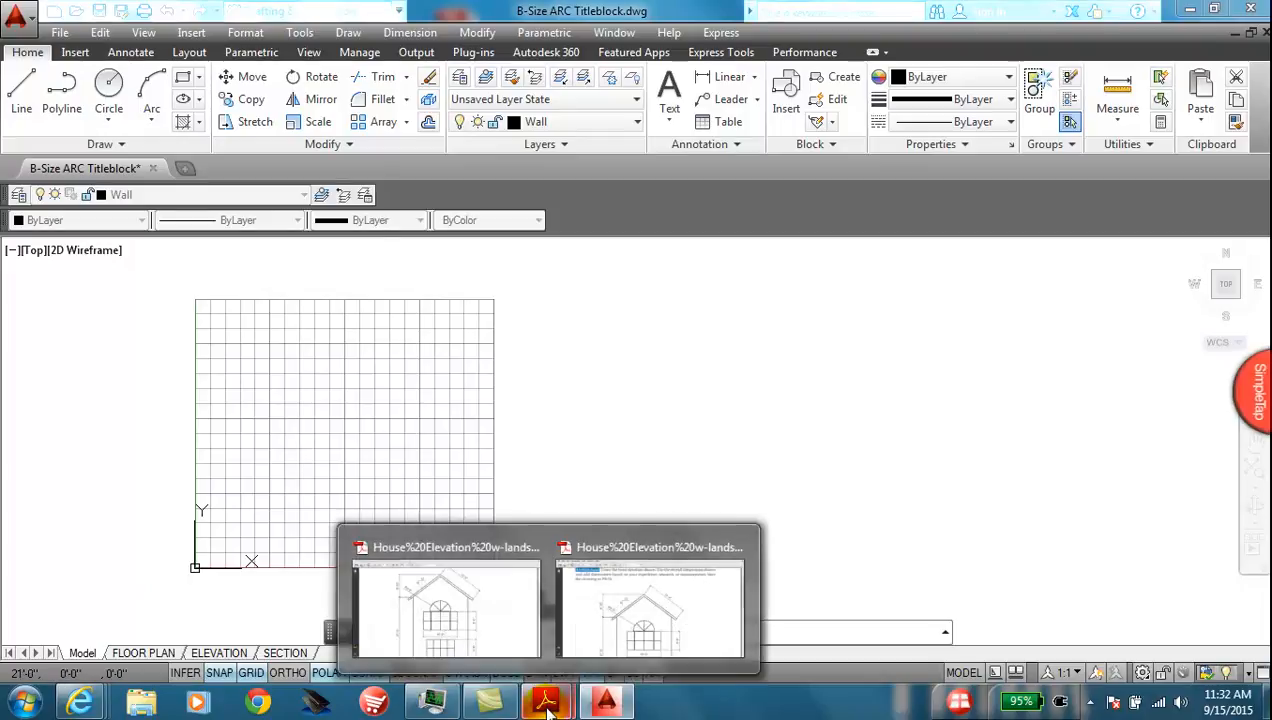
{"action": "mouse_move", "coordinate": [619, 631]}
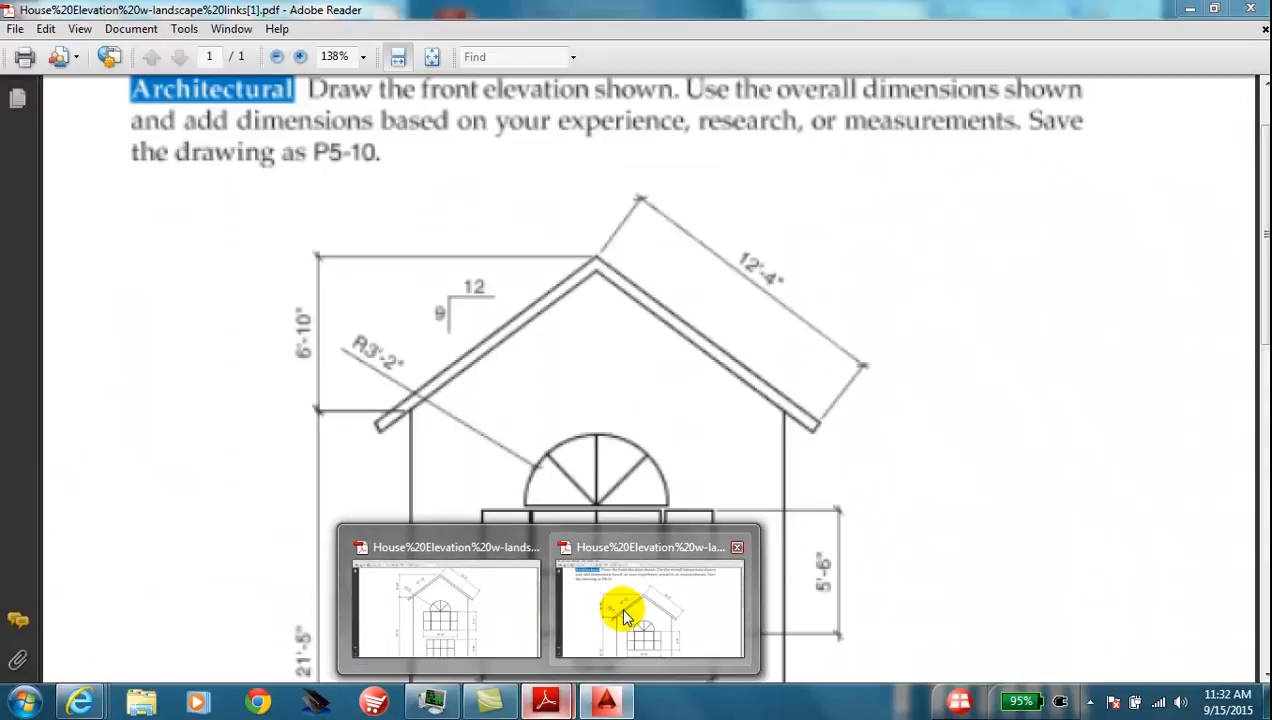
{"action": "left_click", "coordinate": [620, 608]}
{"action": "scroll", "coordinate": [270, 630], "scroll_direction": "down", "scroll_amount": 2}
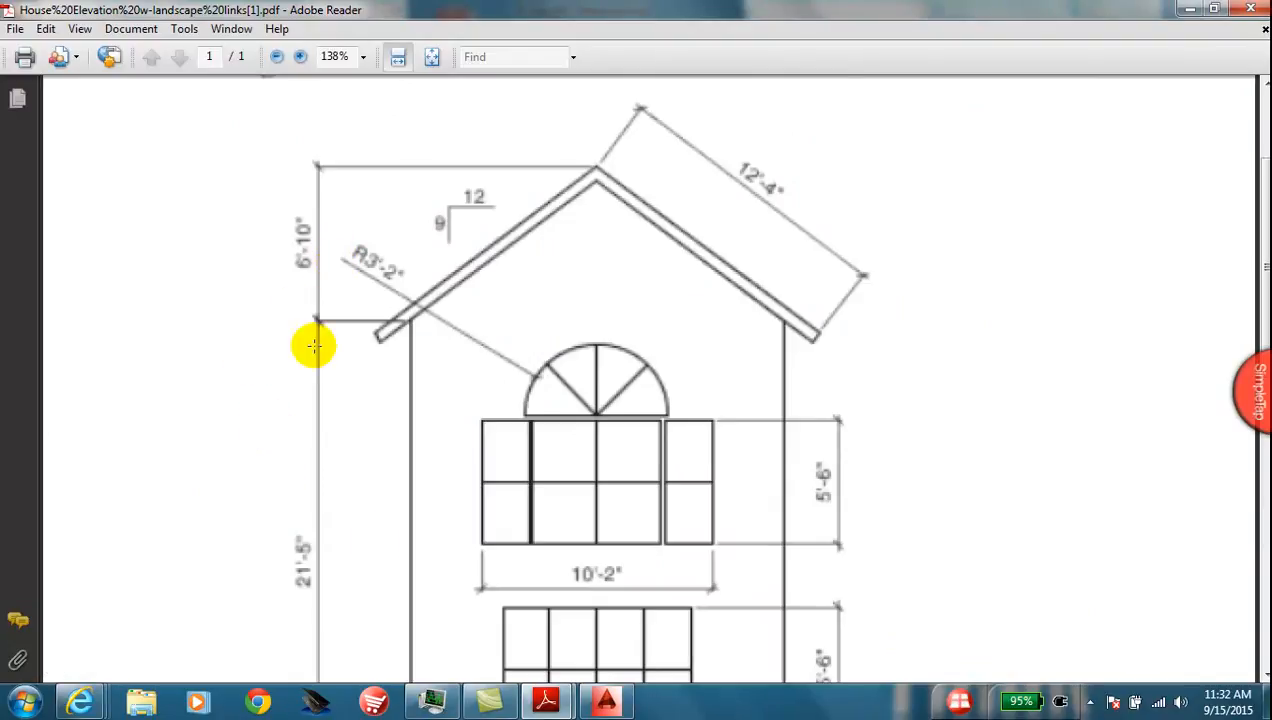
{"action": "left_click", "coordinate": [606, 700]}
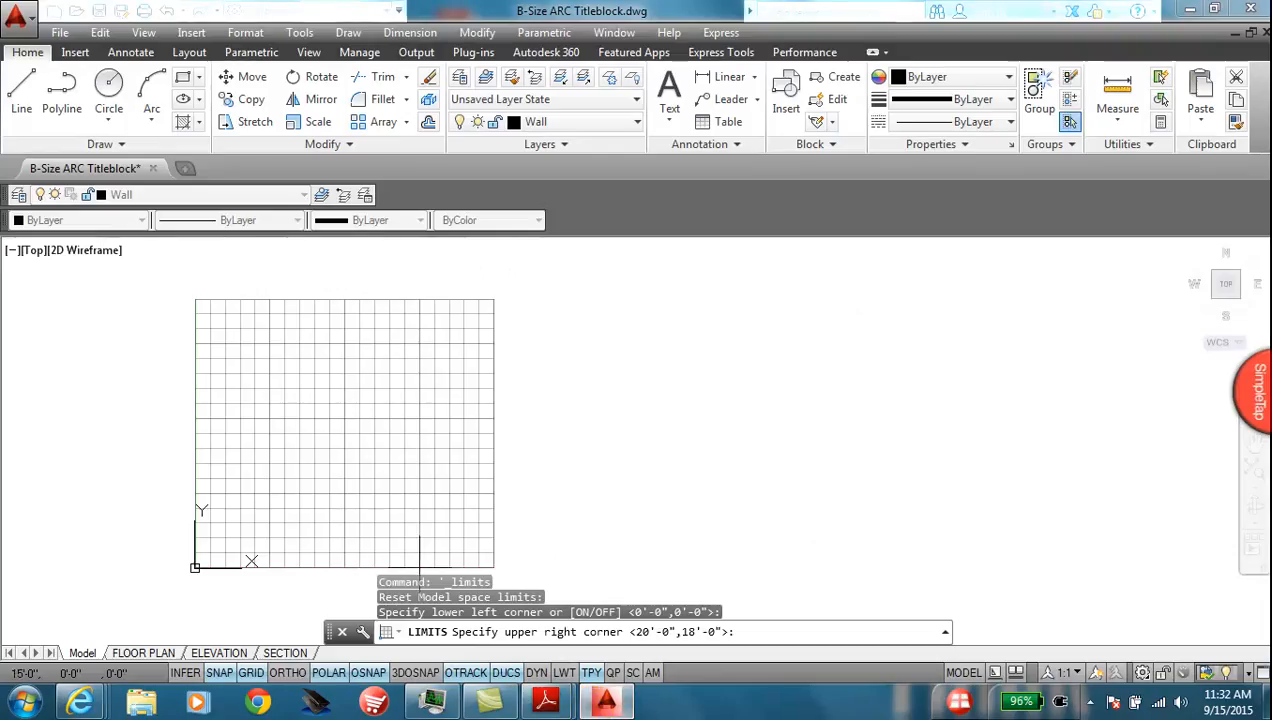
Step: Set the upper-right corner of the drawing limits to 20',30'
{"action": "left_click", "coordinate": [375, 583]}
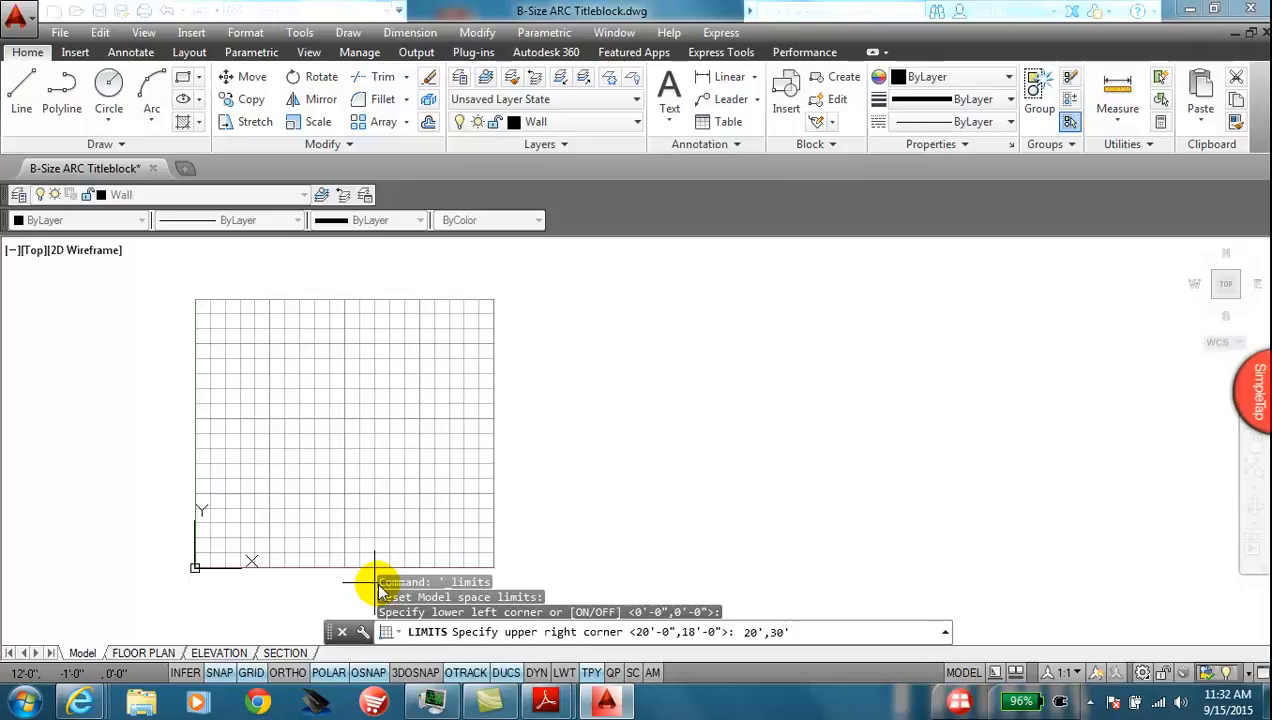
{"action": "type", "text": "20',30'"}
{"action": "key", "text": "Return"}
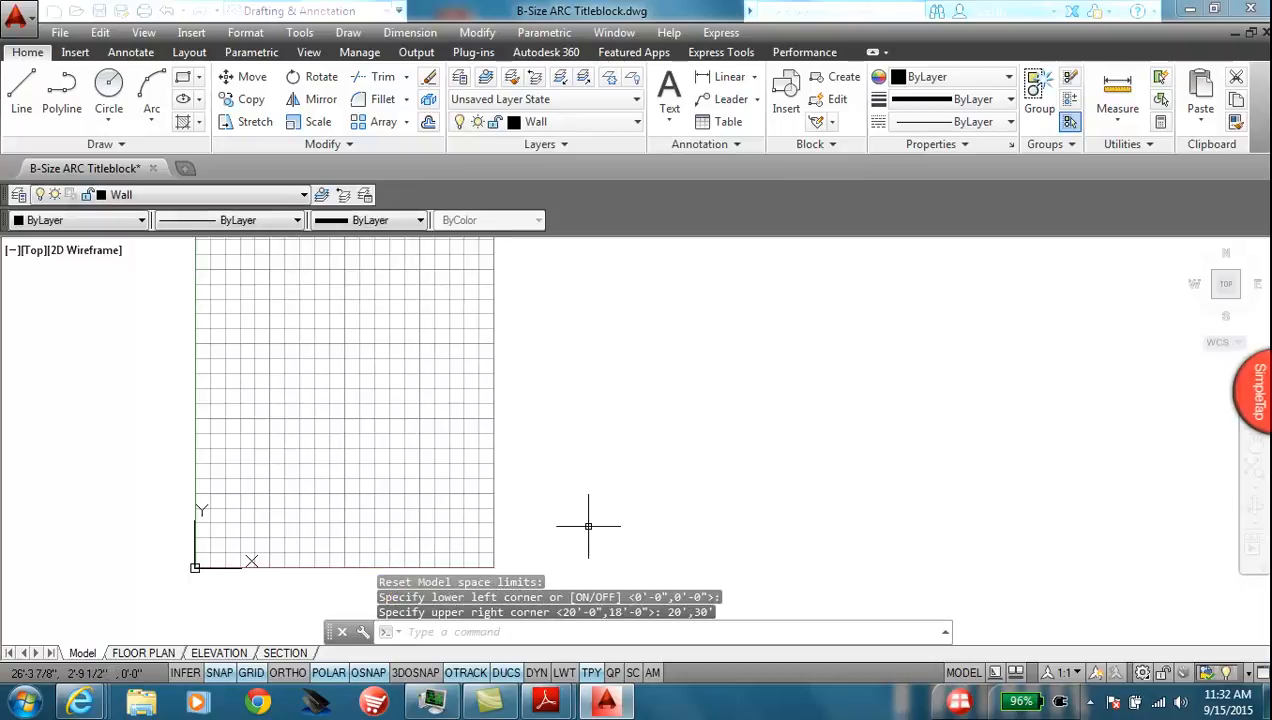
{"action": "scroll", "coordinate": [490, 366], "scroll_direction": "down", "scroll_amount": 2}
{"action": "mouse_move", "coordinate": [503, 372]}
{"action": "middle_mouse_down"}
{"action": "mouse_move", "coordinate": [522, 451]}
{"action": "mouse_move", "coordinate": [546, 431]}
{"action": "middle_mouse_up"}
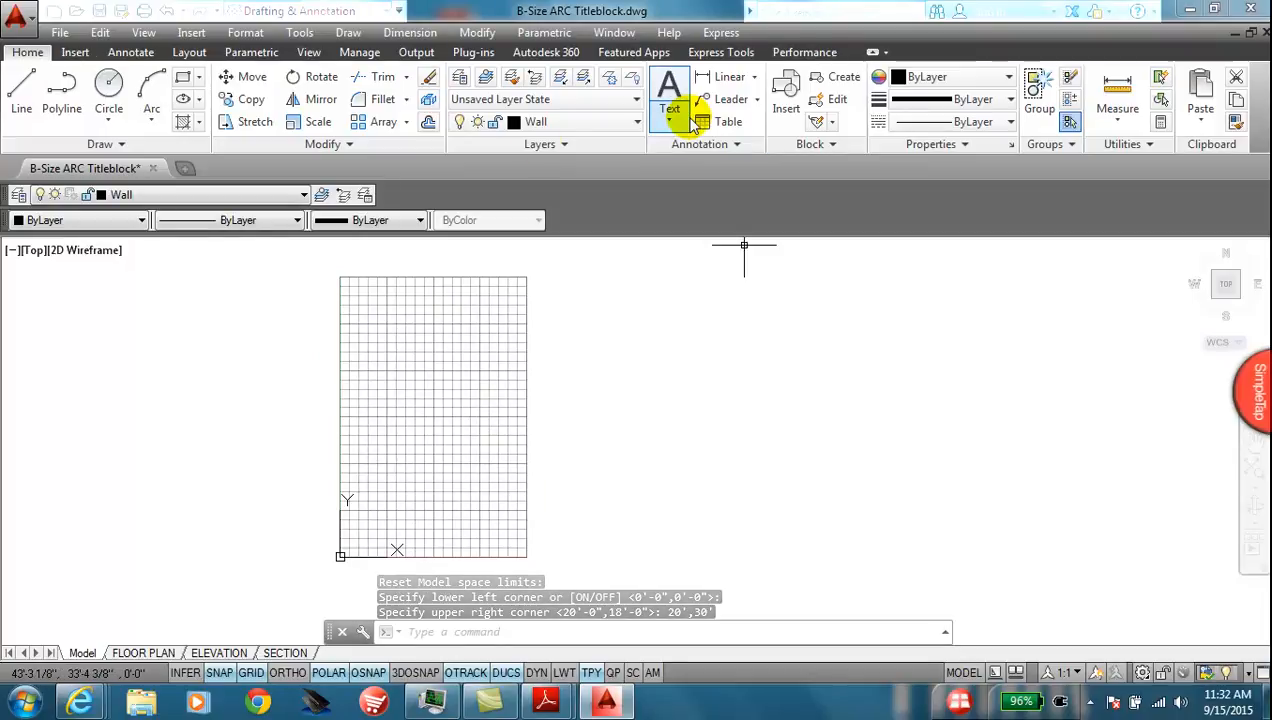
Step: Draw a horizontal base line 16'6" long, starting at 2'-0",2'-6" near the grid's lower-left corner
{"action": "left_click", "coordinate": [20, 82]}
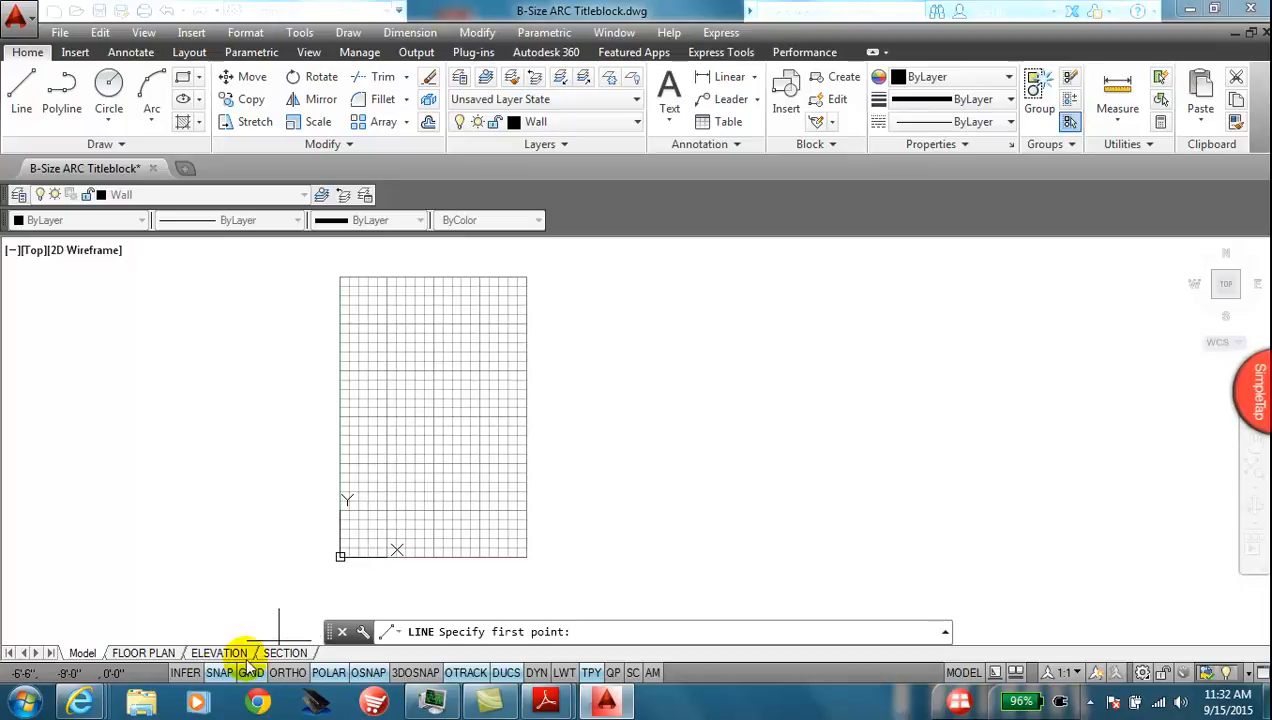
{"action": "scroll", "coordinate": [394, 525], "scroll_direction": "up", "scroll_amount": 4}
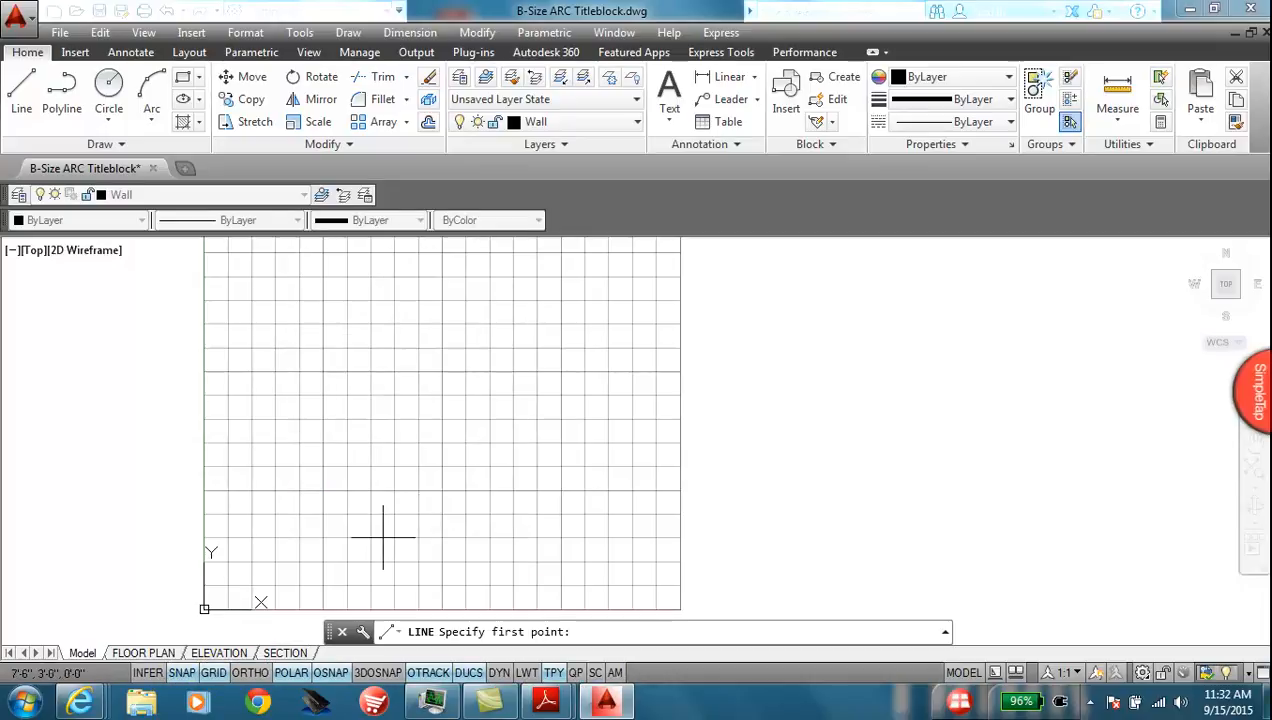
{"action": "left_click", "coordinate": [251, 549]}
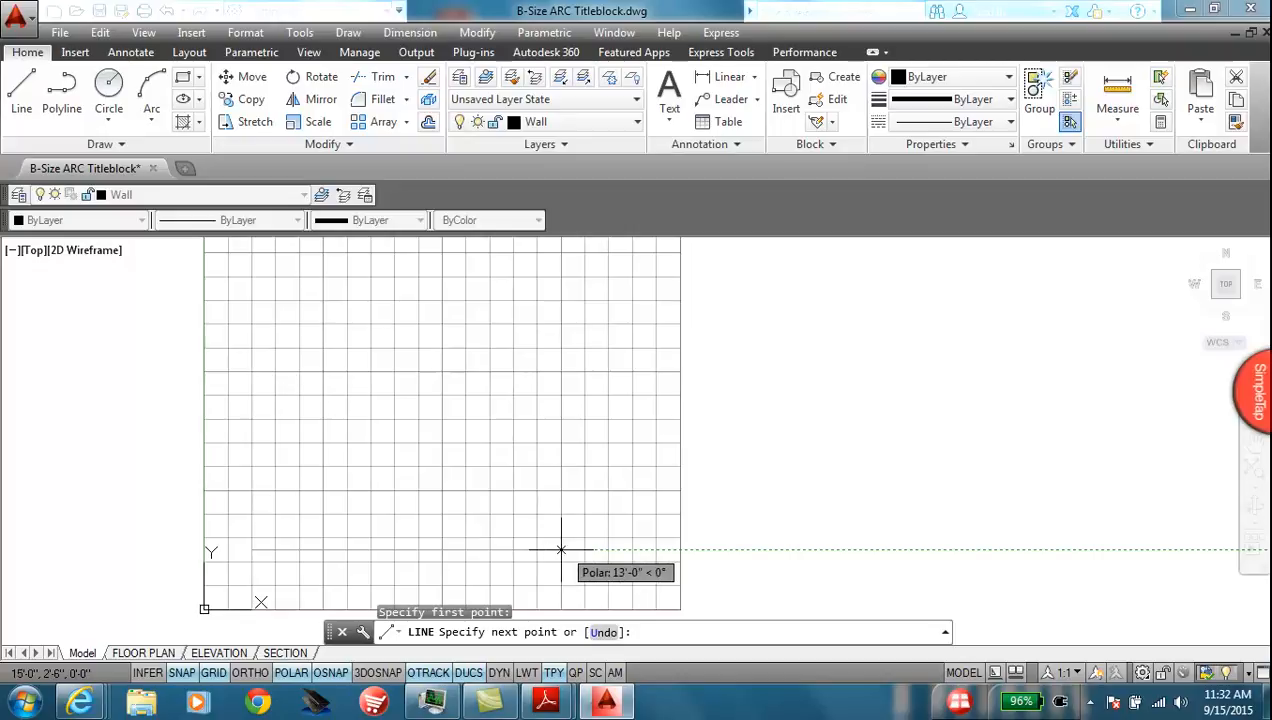
{"action": "type", "text": "16'6\""}
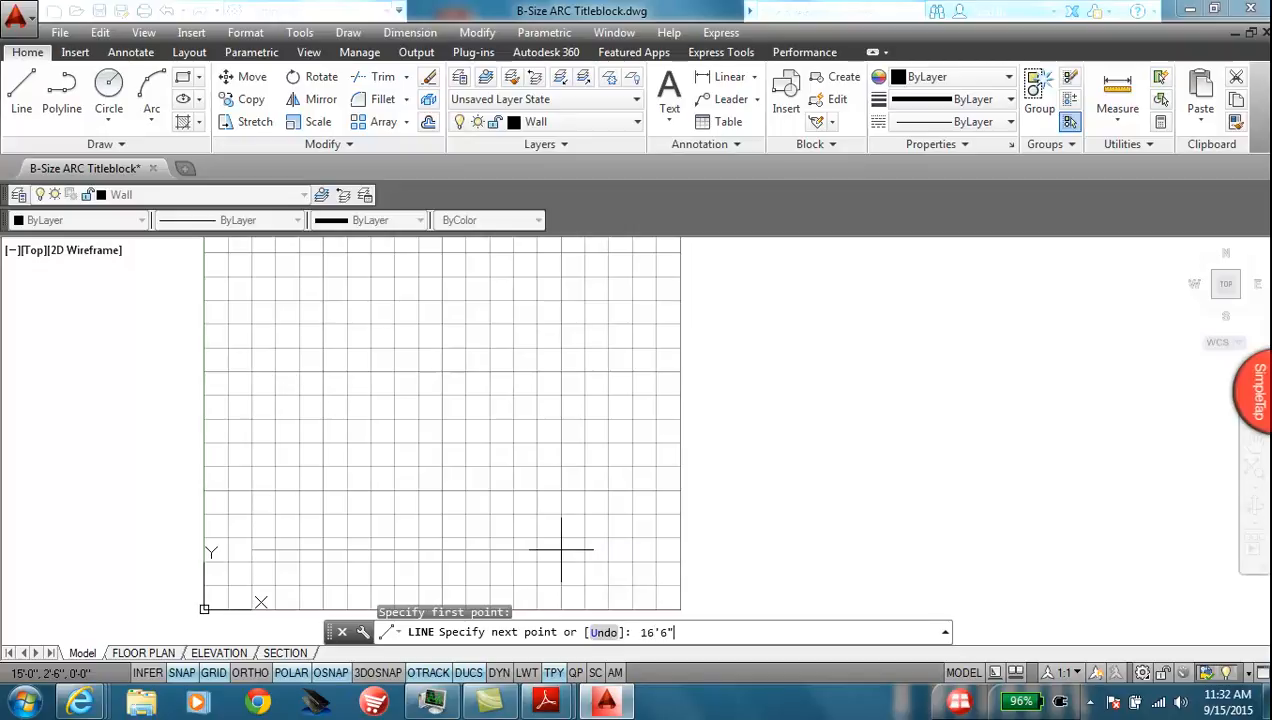
{"action": "key", "text": "Return"}
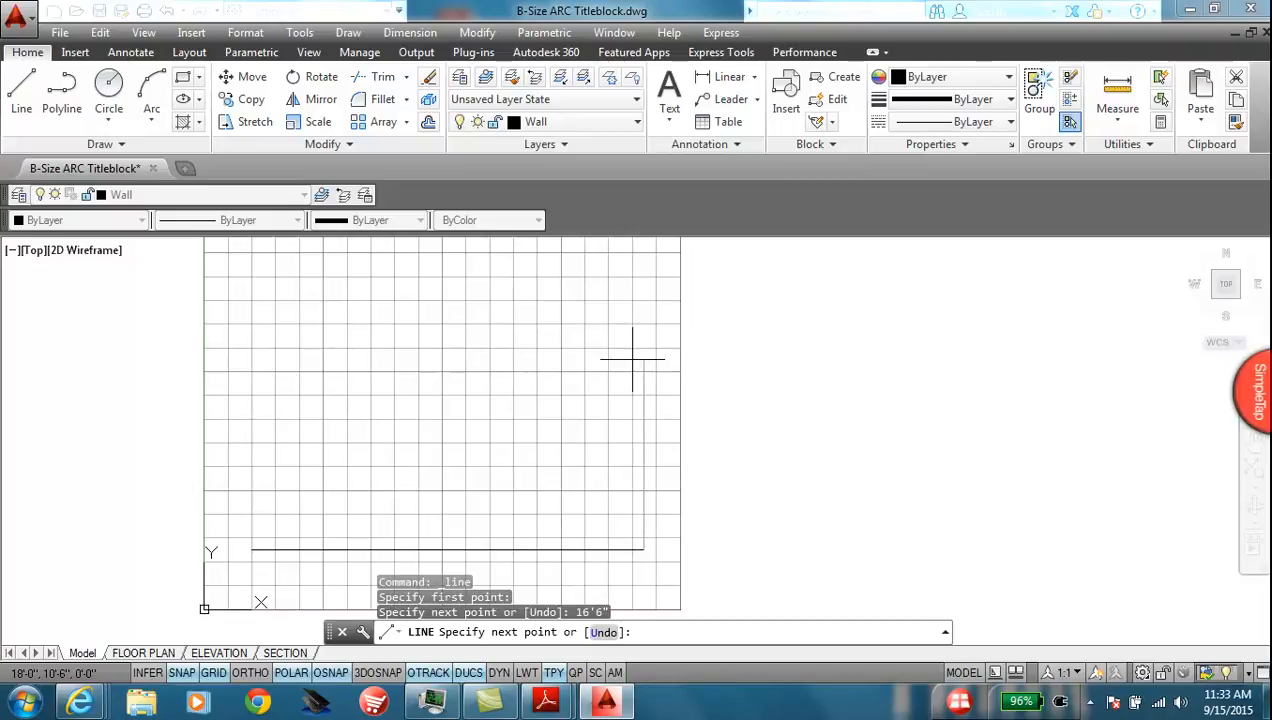
Step: Try to draw a 21'5" wall line upward from the base line's right end, undo the slanted segments and leave the Line command
{"action": "type", "text": "21'5"}
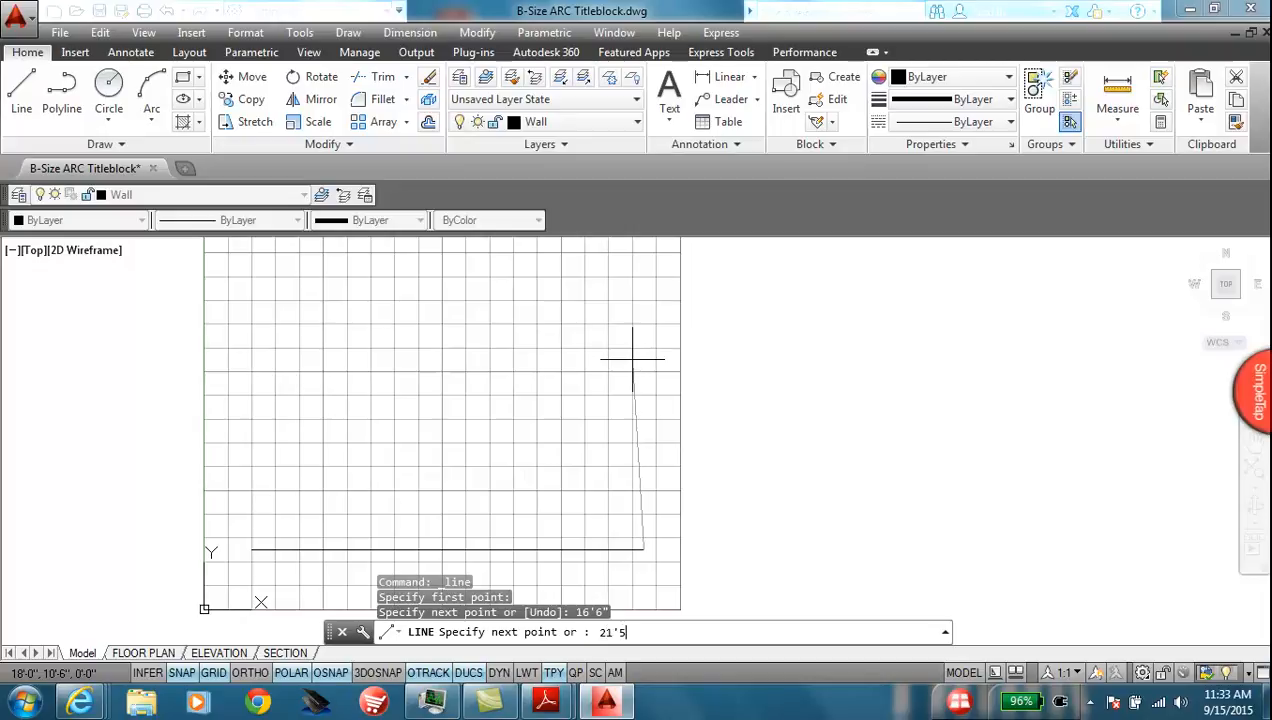
{"action": "key", "text": "Return"}
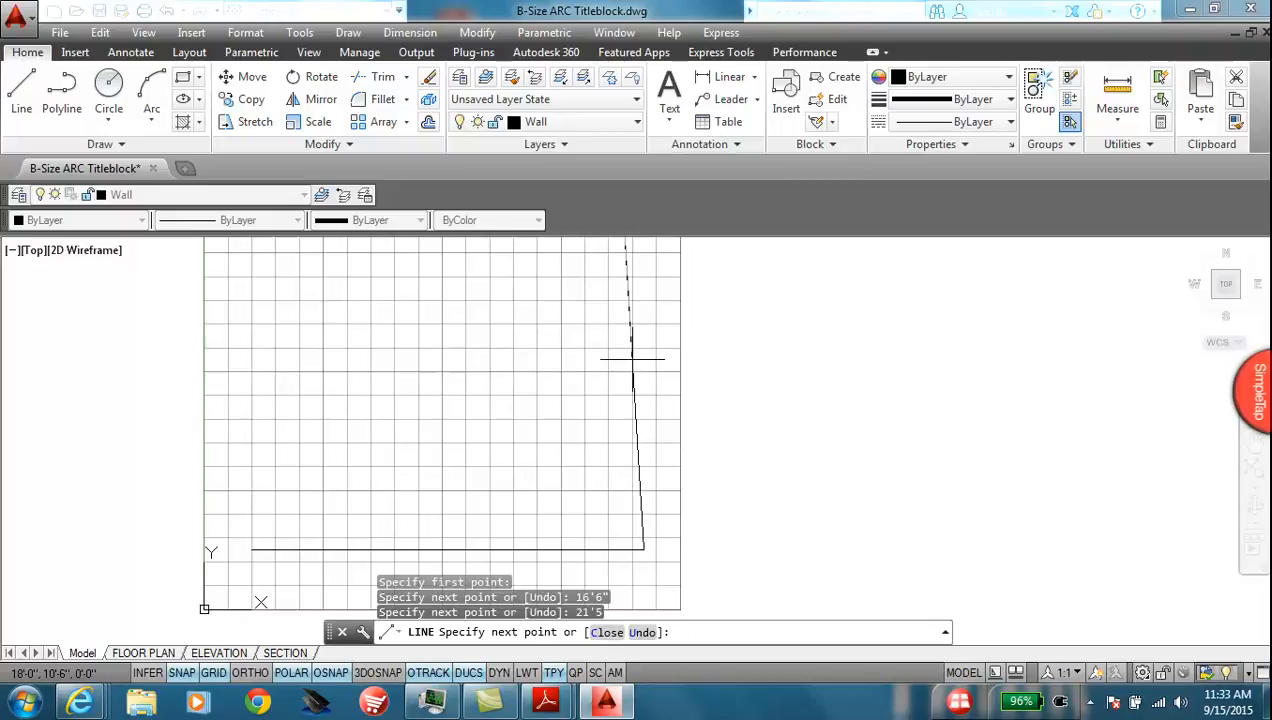
{"action": "type", "text": "u"}
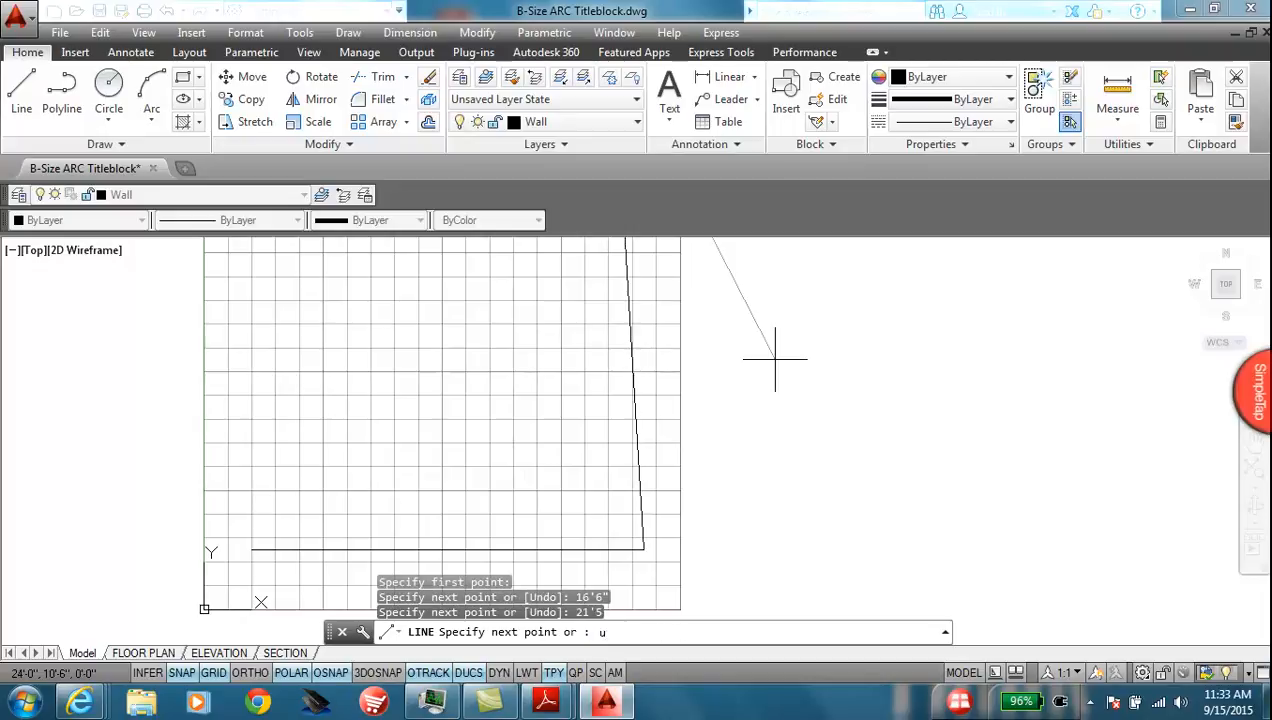
{"action": "key", "text": "Return"}
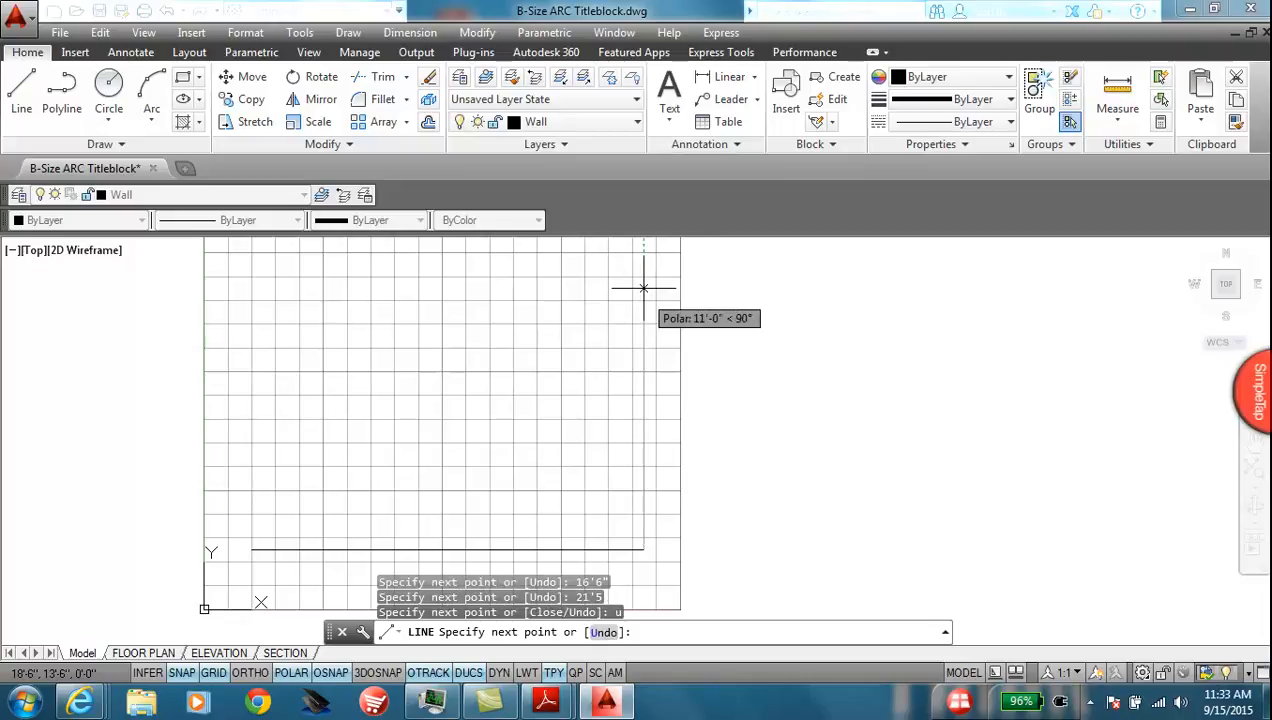
{"action": "type", "text": "21"}
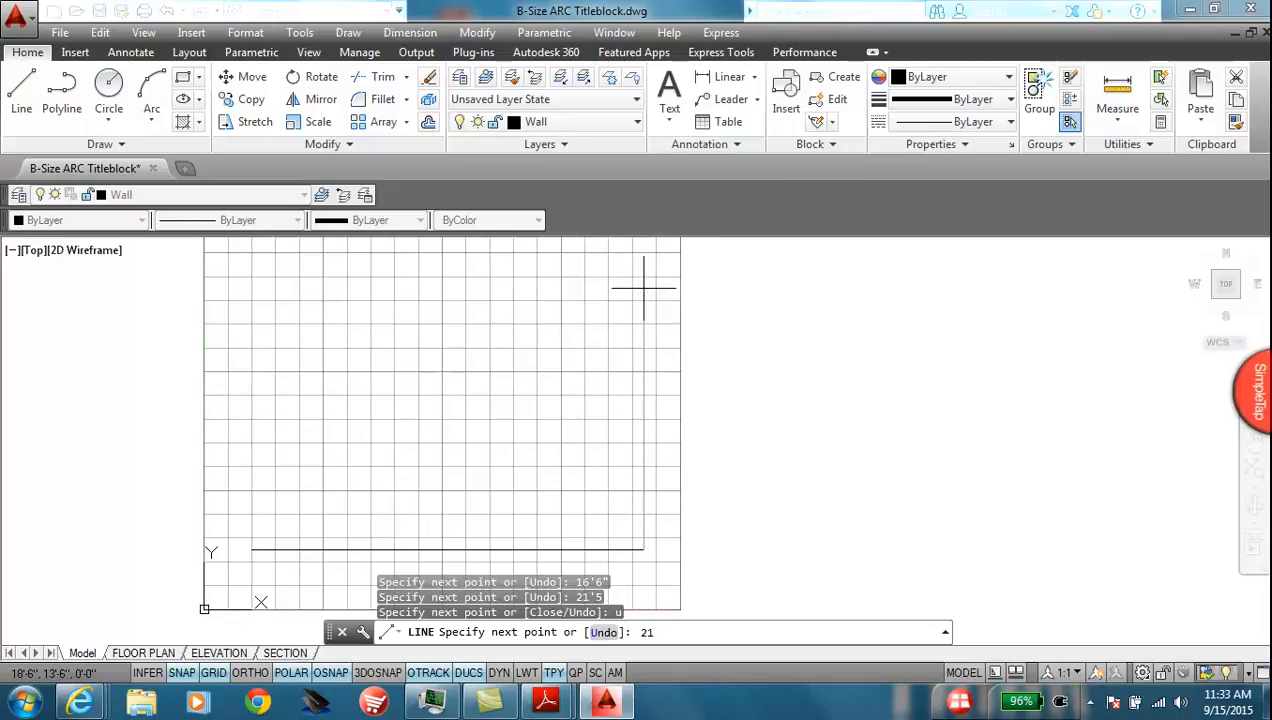
{"action": "type", "text": "'5"}
{"action": "key", "text": "Return"}
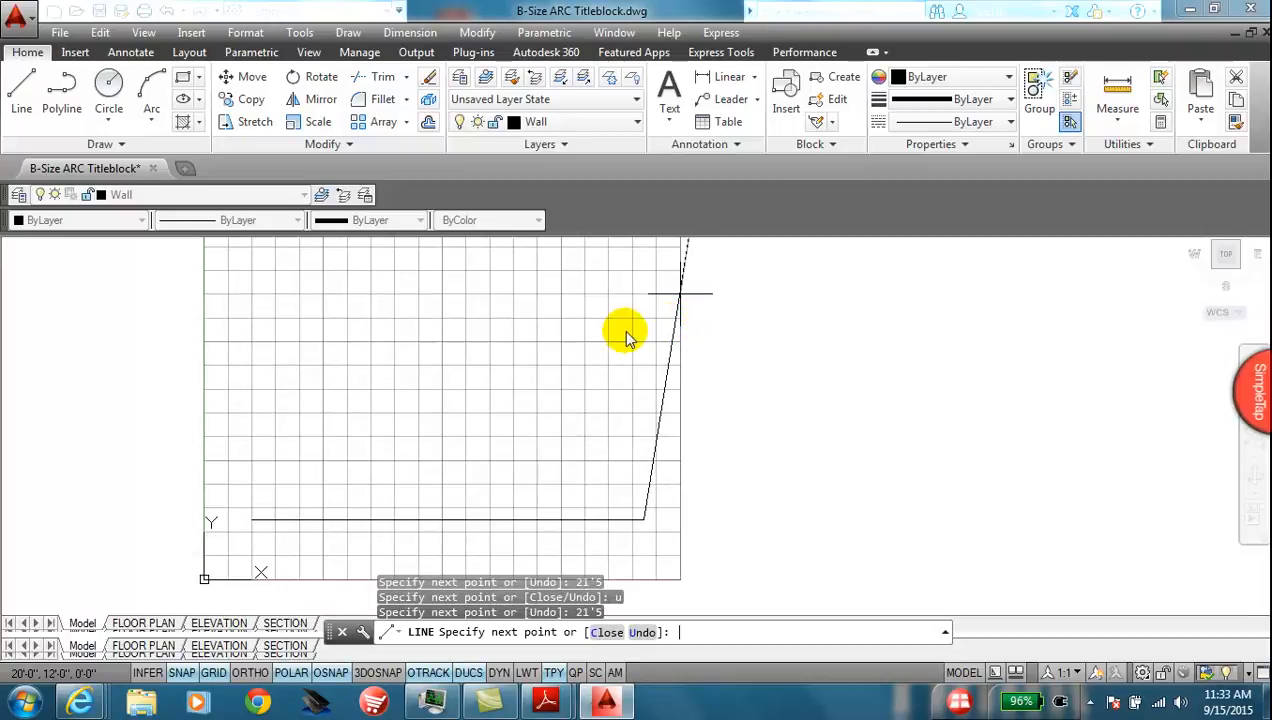
{"action": "type", "text": "u"}
{"action": "key", "text": "Escape"}
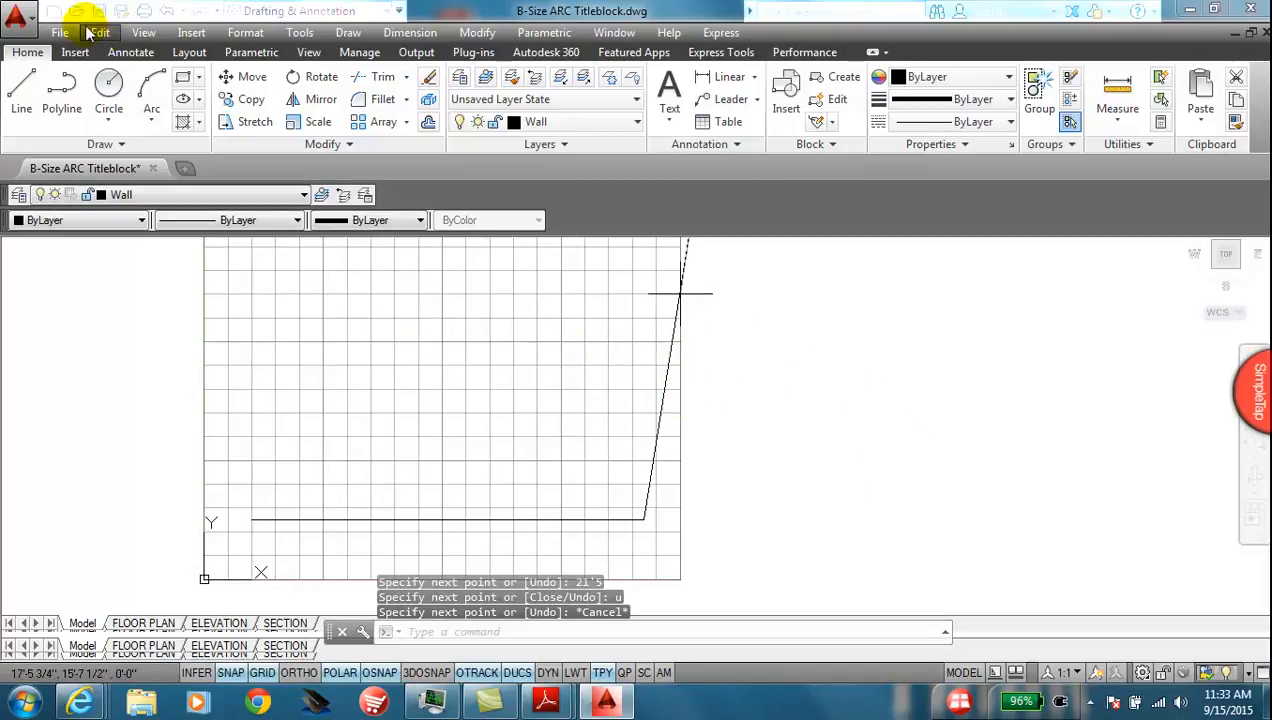
Step: Draw the right wall as a vertical line 21'5" high, straight up from the base line's right end
{"action": "left_click", "coordinate": [141, 33]}
{"action": "mouse_move", "coordinate": [196, 125]}
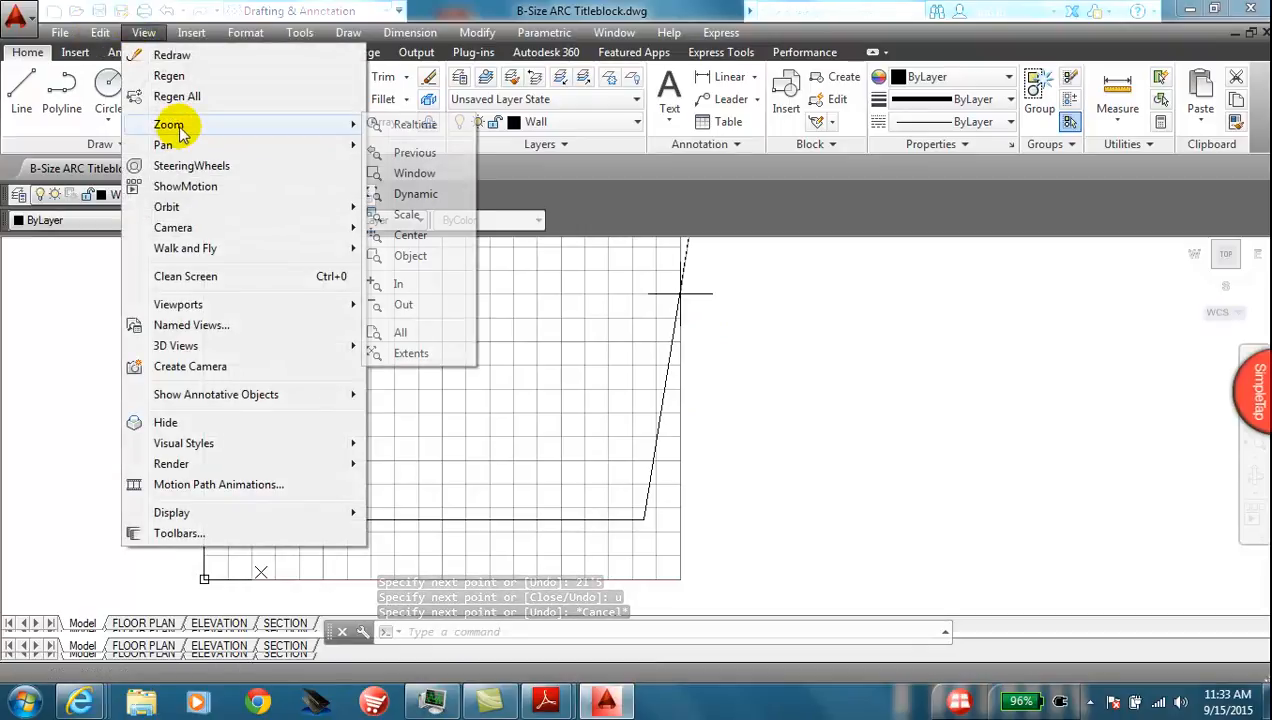
{"action": "left_click", "coordinate": [400, 332]}
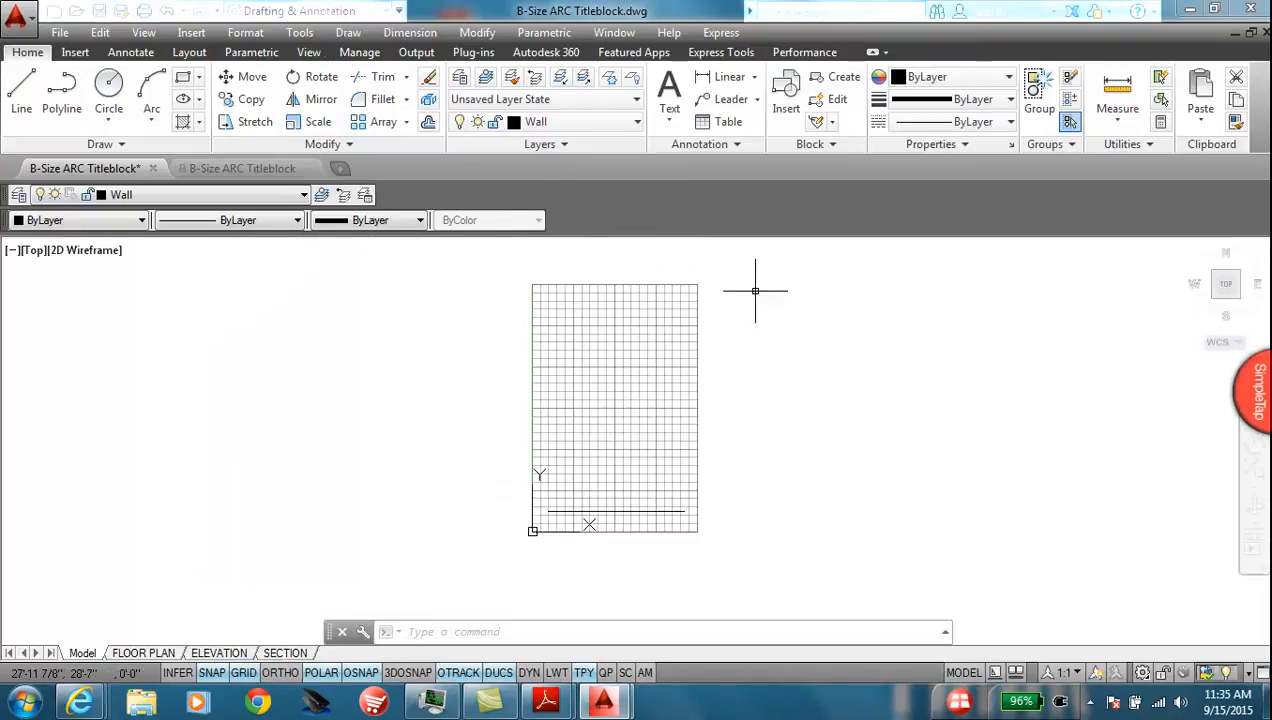
{"action": "left_click", "coordinate": [40, 95]}
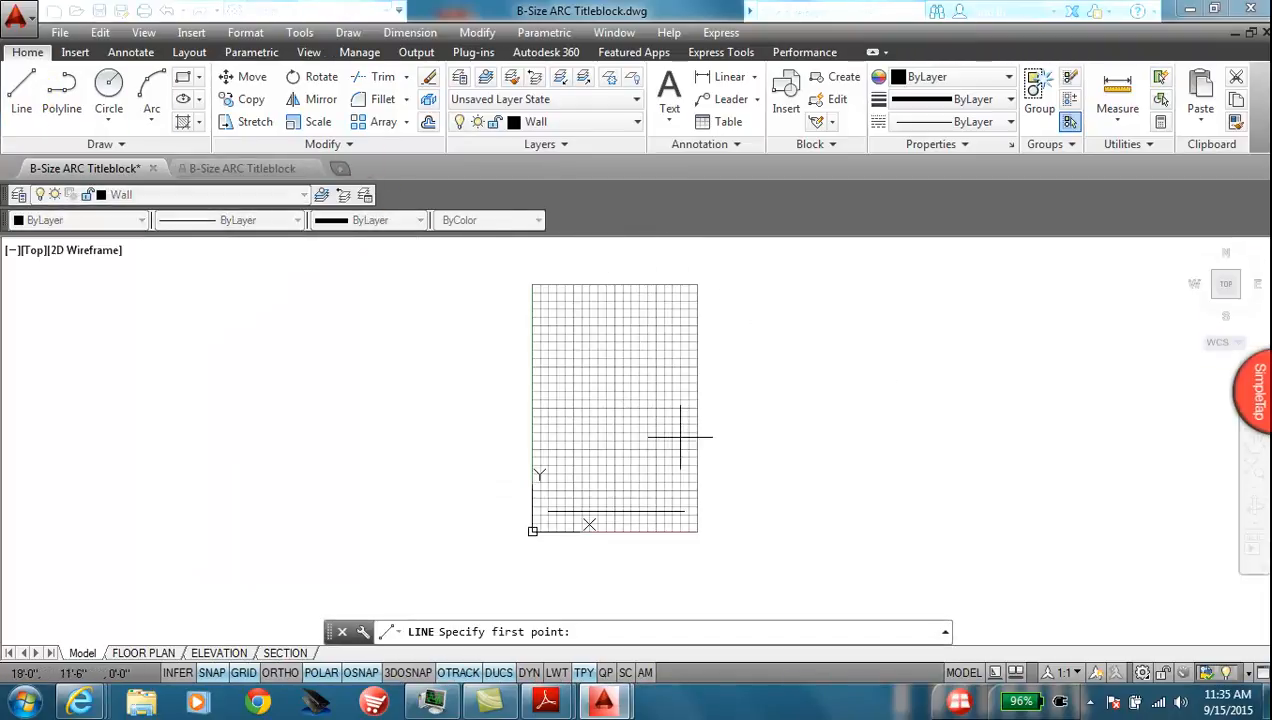
{"action": "left_click", "coordinate": [685, 512]}
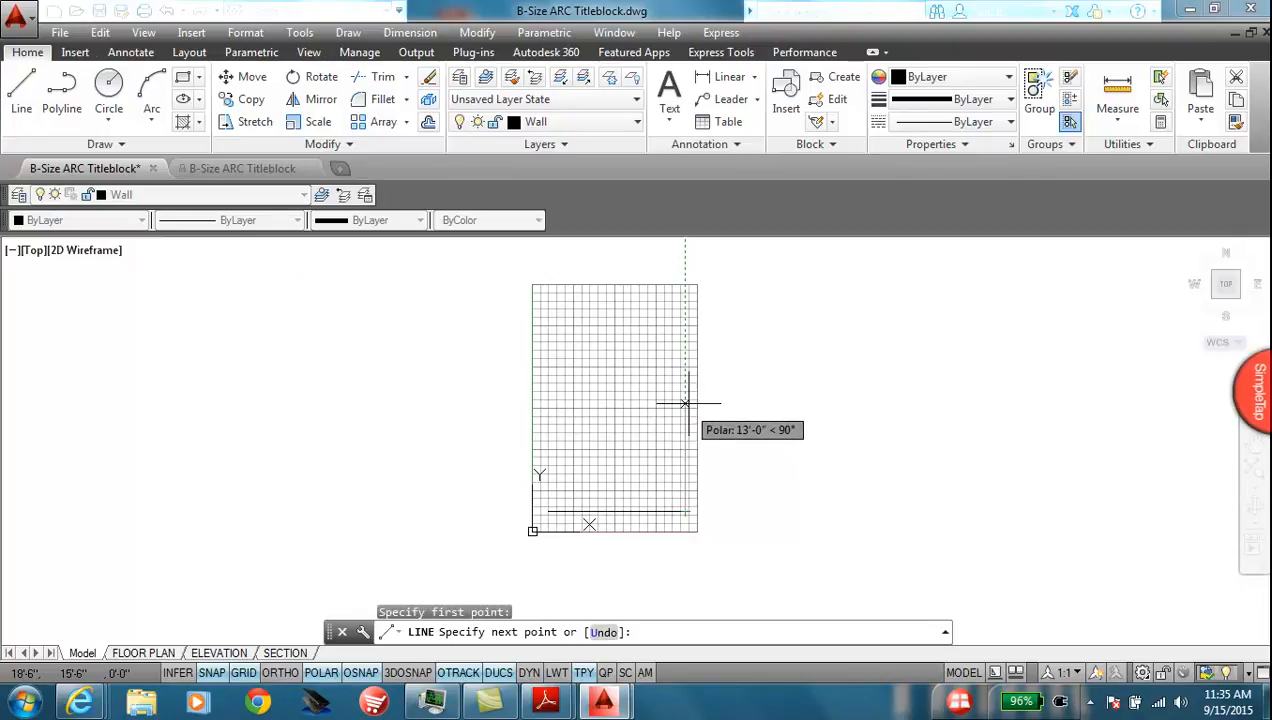
{"action": "type", "text": "21'5"}
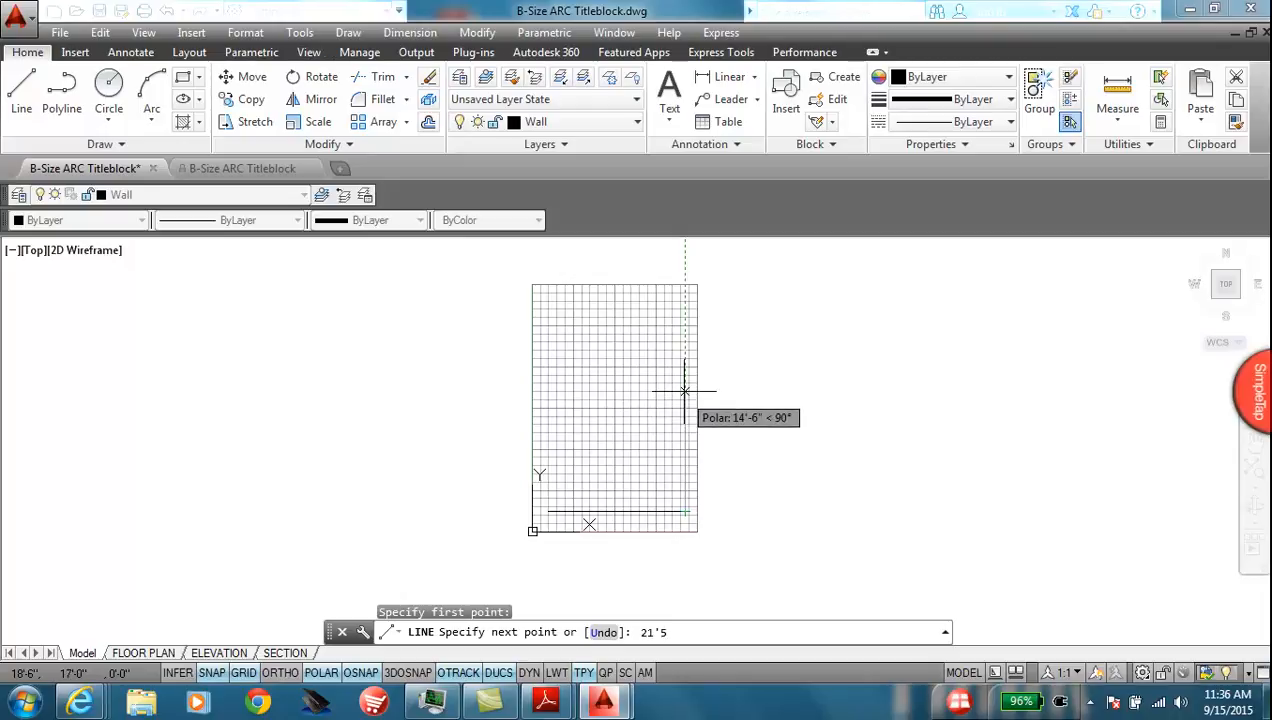
{"action": "key", "text": "Return"}
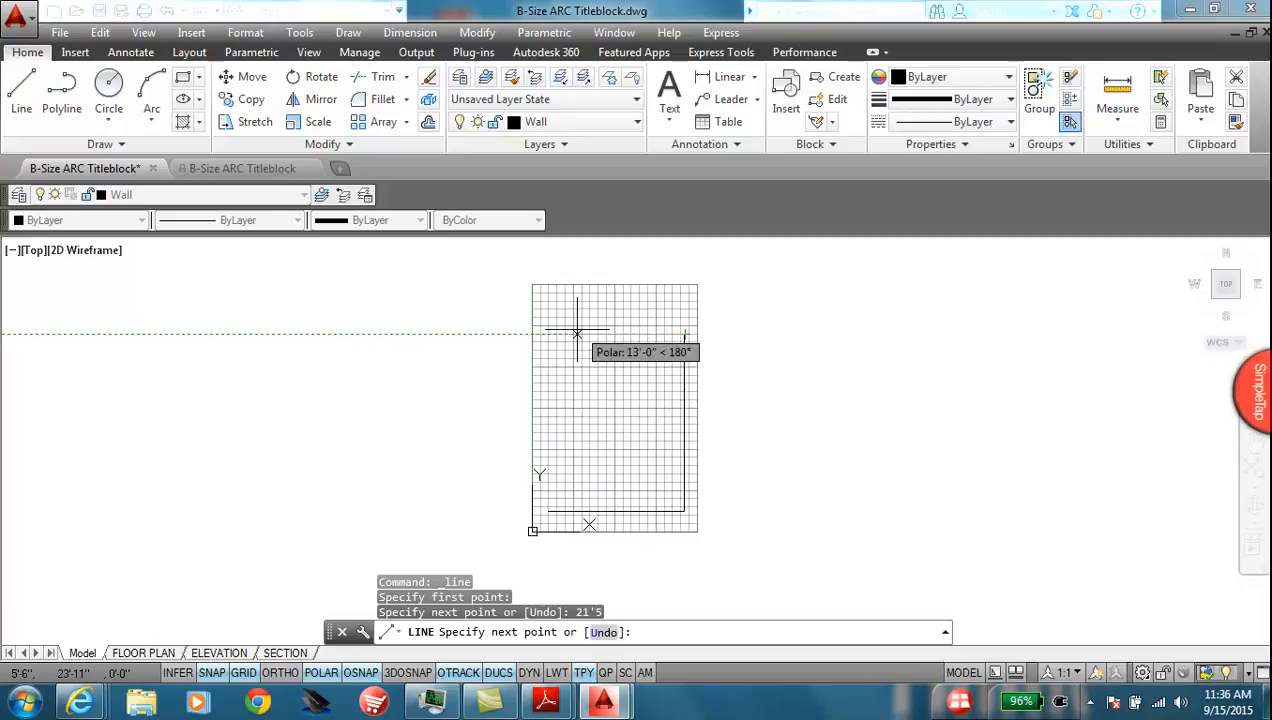
Step: Draw a 16'6" top line leftward from the right wall's upper end, and close the outline down to the base line's left end
{"action": "type", "text": "16'6"}
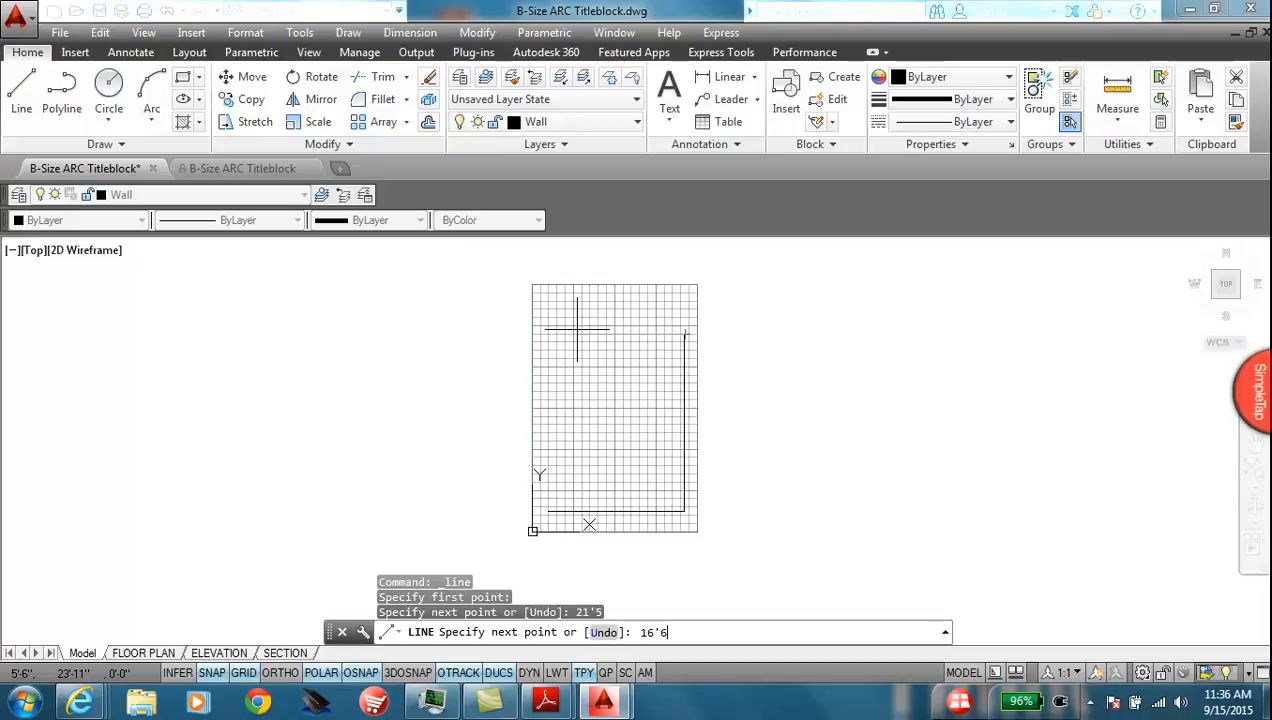
{"action": "key", "text": "Return"}
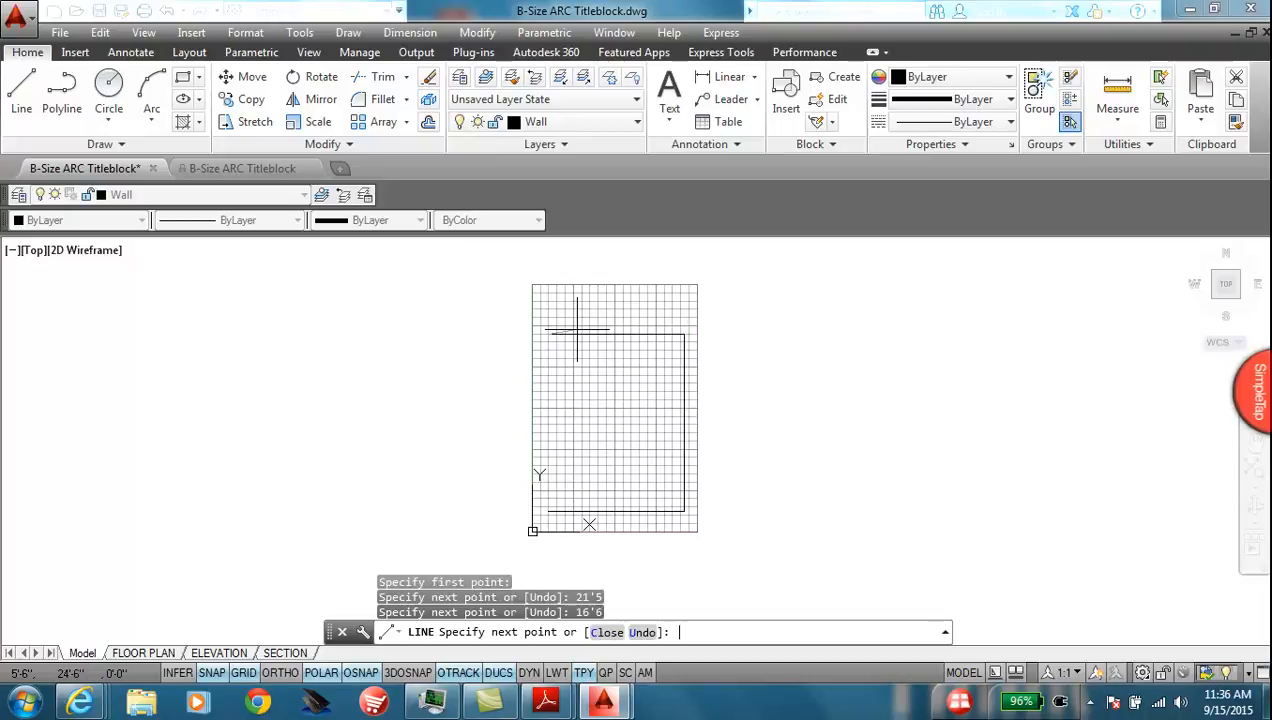
{"action": "left_click", "coordinate": [548, 512]}
{"action": "key", "text": "Escape"}
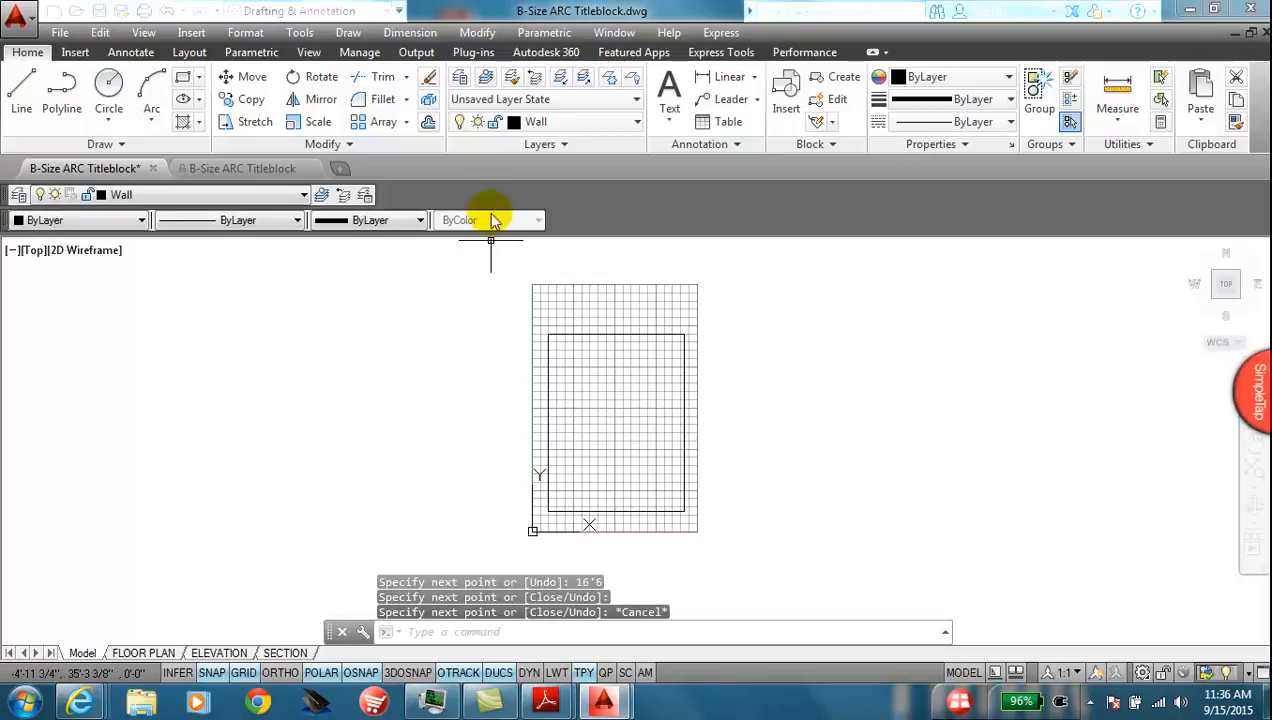
Step: Turn on the lineweight display for the drawing
{"action": "scroll", "coordinate": [608, 312], "scroll_direction": "up", "scroll_amount": 4}
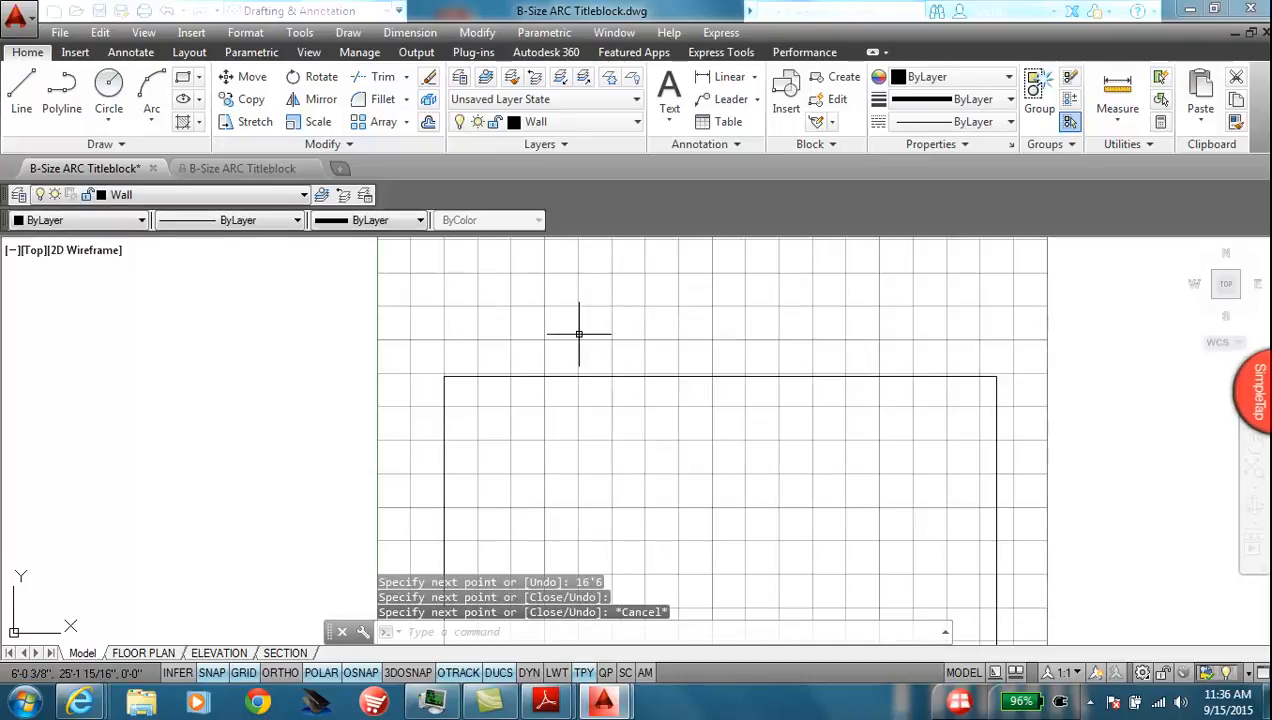
{"action": "left_click", "coordinate": [557, 672]}
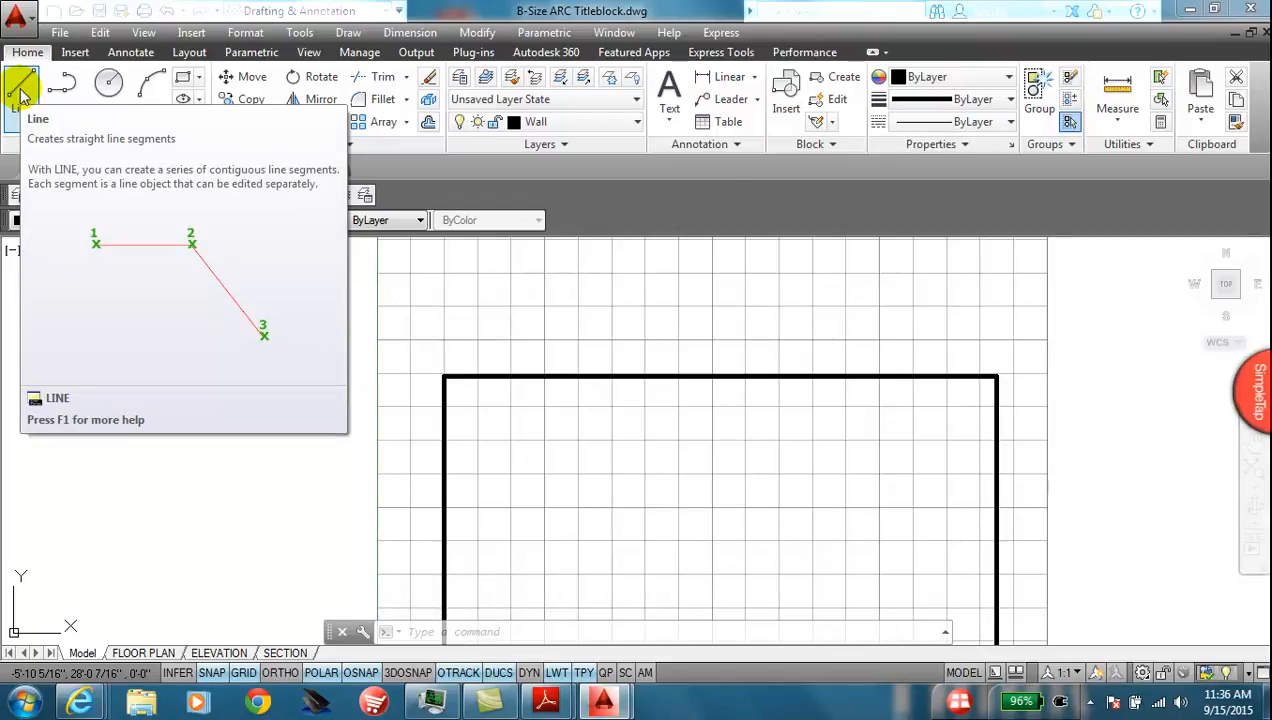
Step: Draw a roof slope triangle above the outline's upper-left corner, going 9" up, 12" right and back to its start point
{"action": "left_click", "coordinate": [22, 92]}
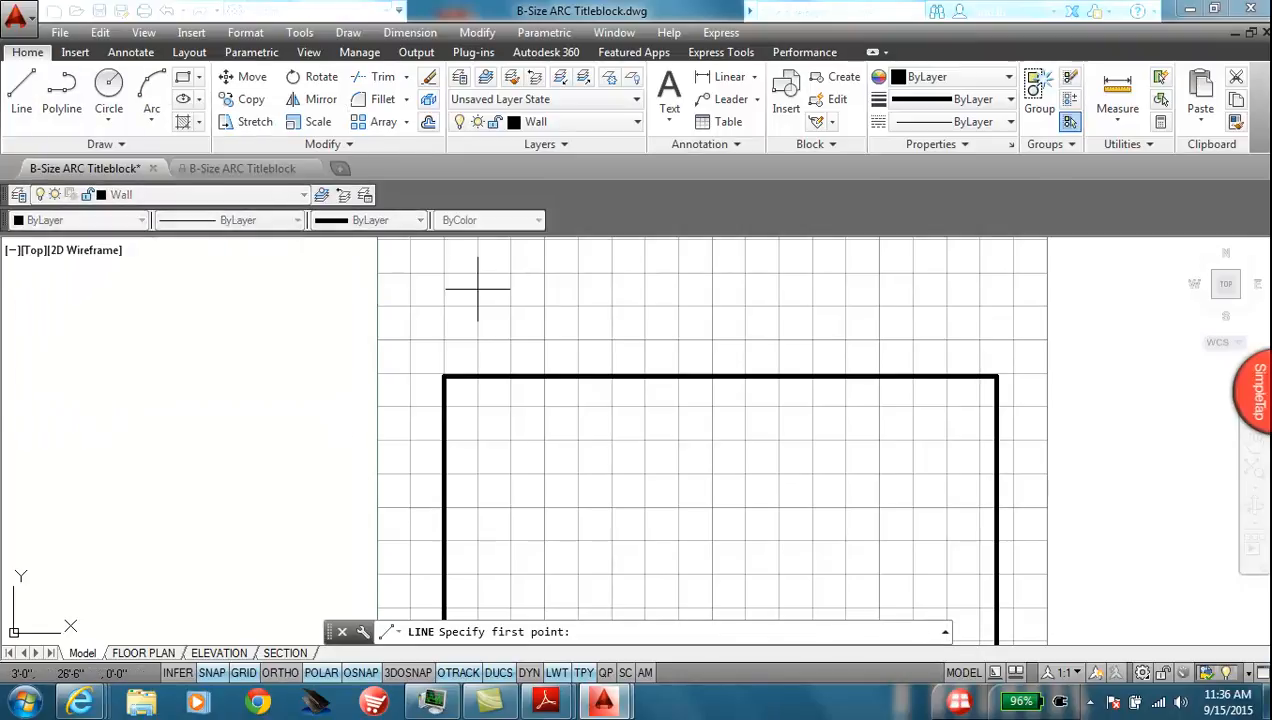
{"action": "left_click", "coordinate": [427, 321]}
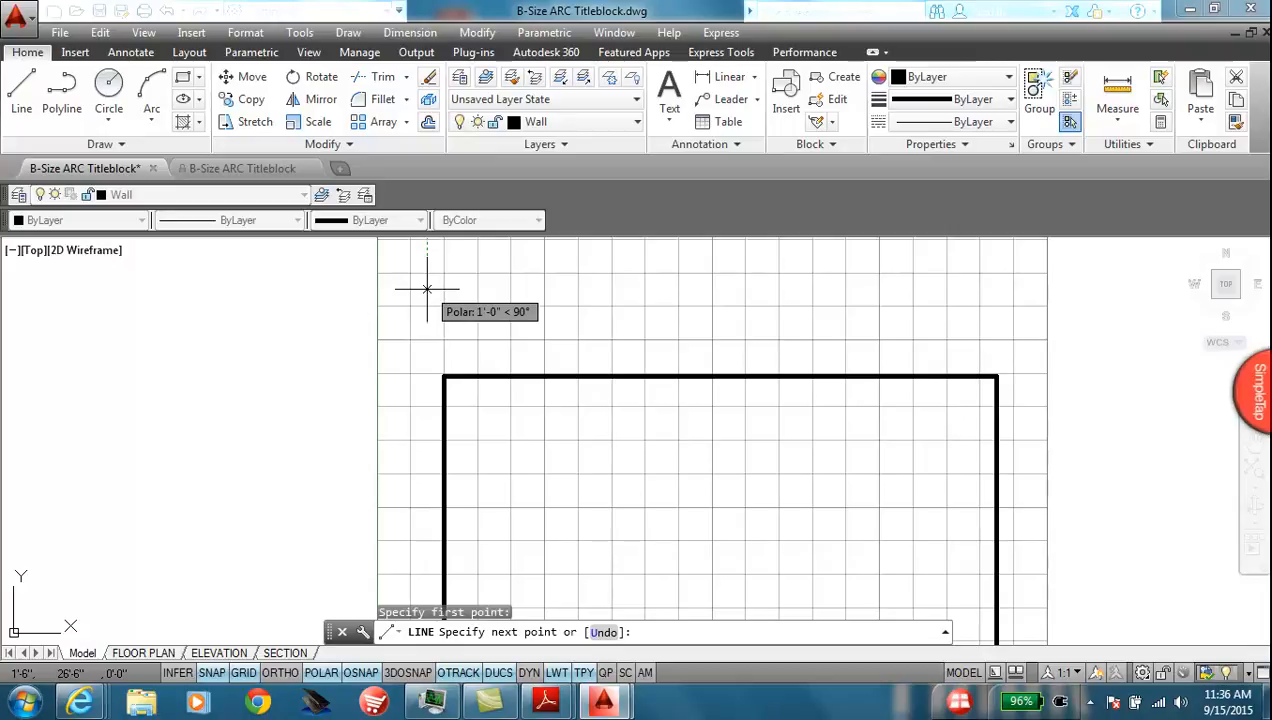
{"action": "type", "text": "9"}
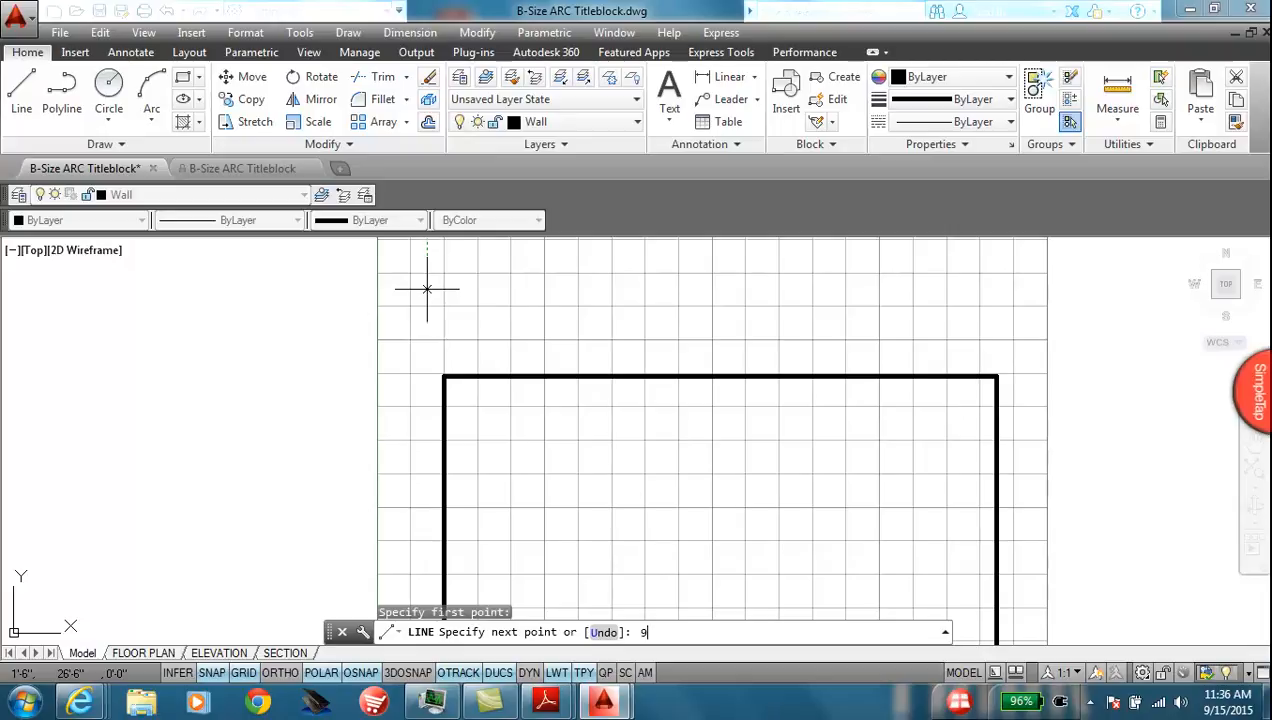
{"action": "key", "text": "Return"}
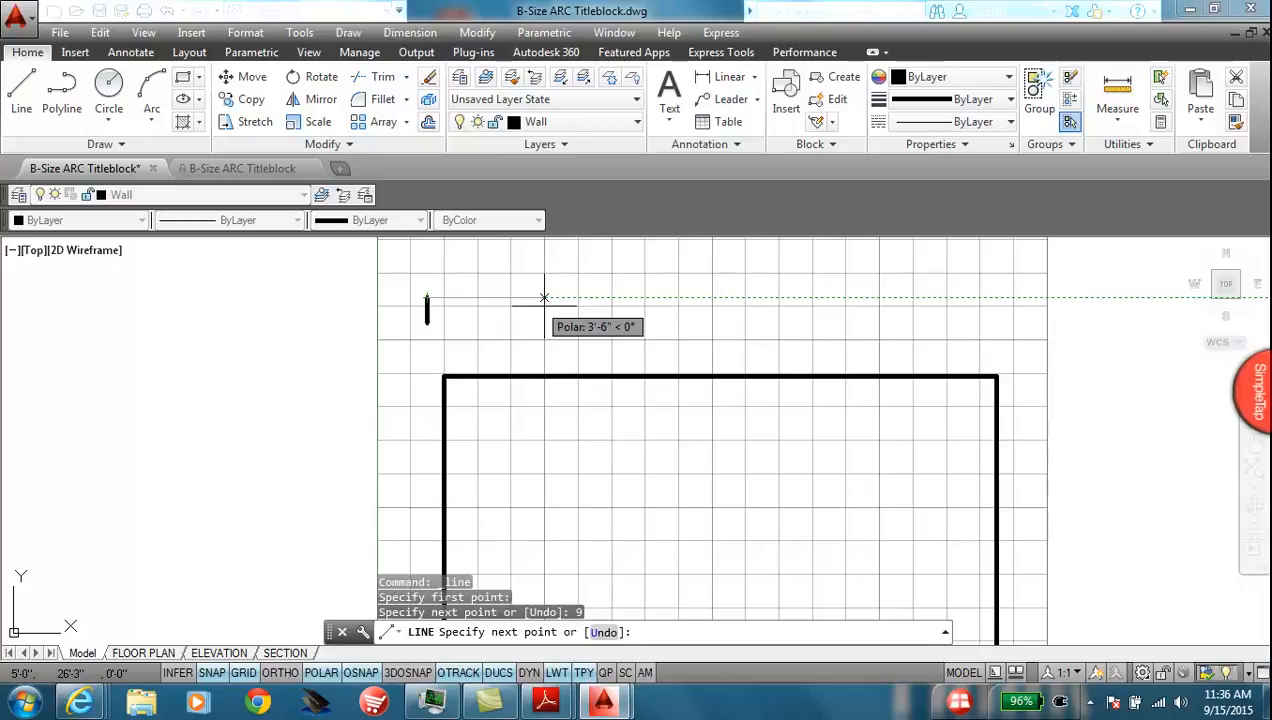
{"action": "type", "text": "12"}
{"action": "key", "text": "Return"}
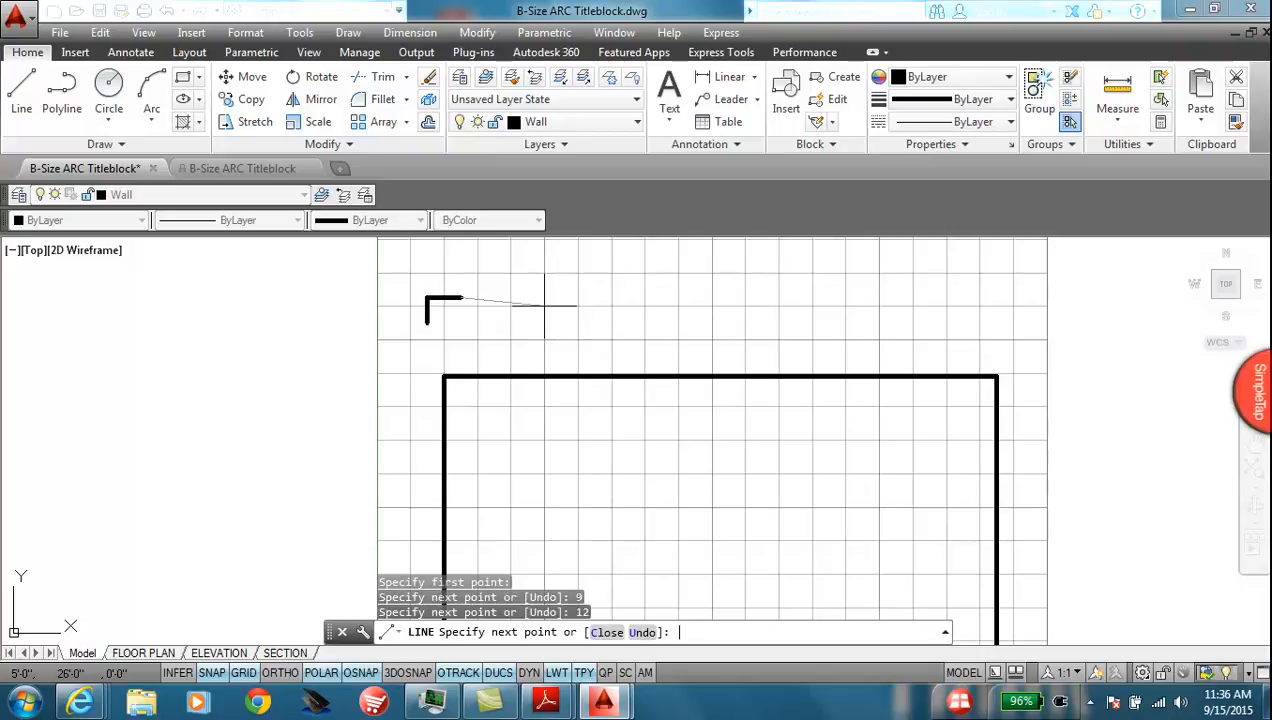
{"action": "left_click", "coordinate": [427, 322]}
{"action": "key", "text": "Escape"}
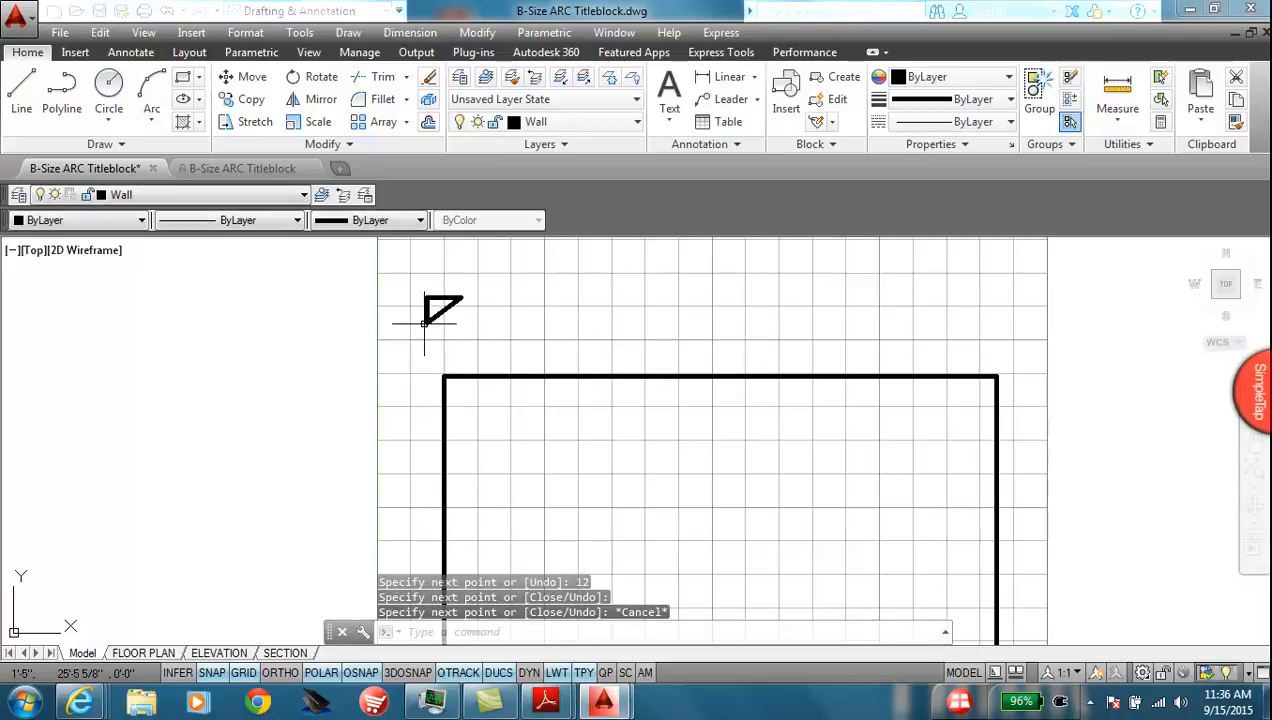
Step: Copy the slope triangle from its lower corner point onto the upper-left corner of the wall outline
{"action": "left_click", "coordinate": [252, 99]}
{"action": "left_click", "coordinate": [495, 269]}
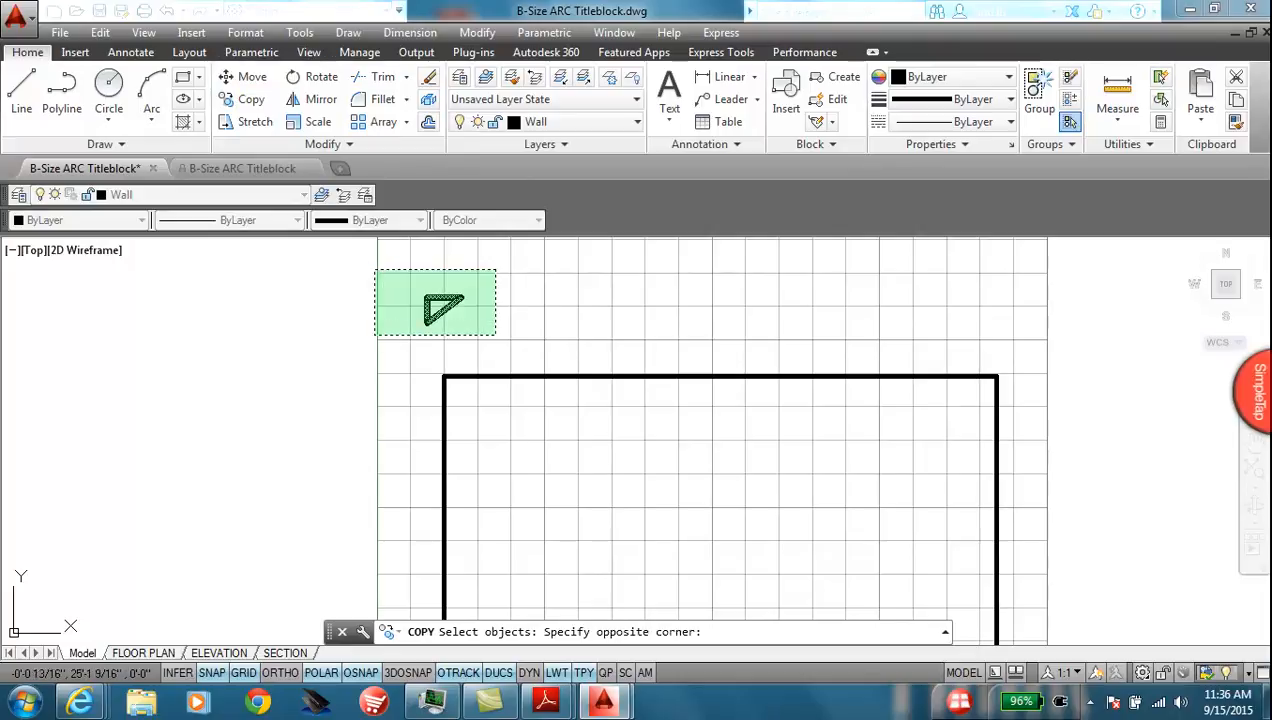
{"action": "left_click", "coordinate": [368, 340]}
{"action": "key", "text": "Return"}
{"action": "left_click", "coordinate": [427, 322]}
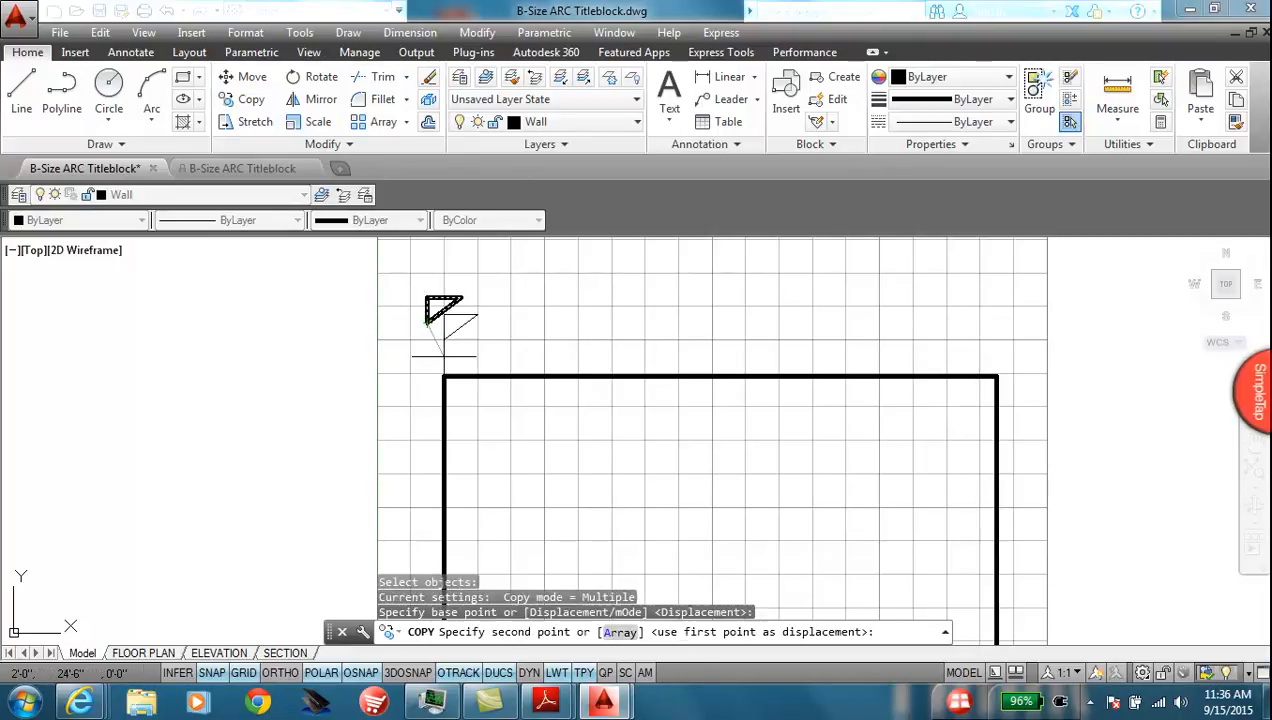
{"action": "left_click", "coordinate": [443, 376]}
{"action": "key", "text": "Escape"}
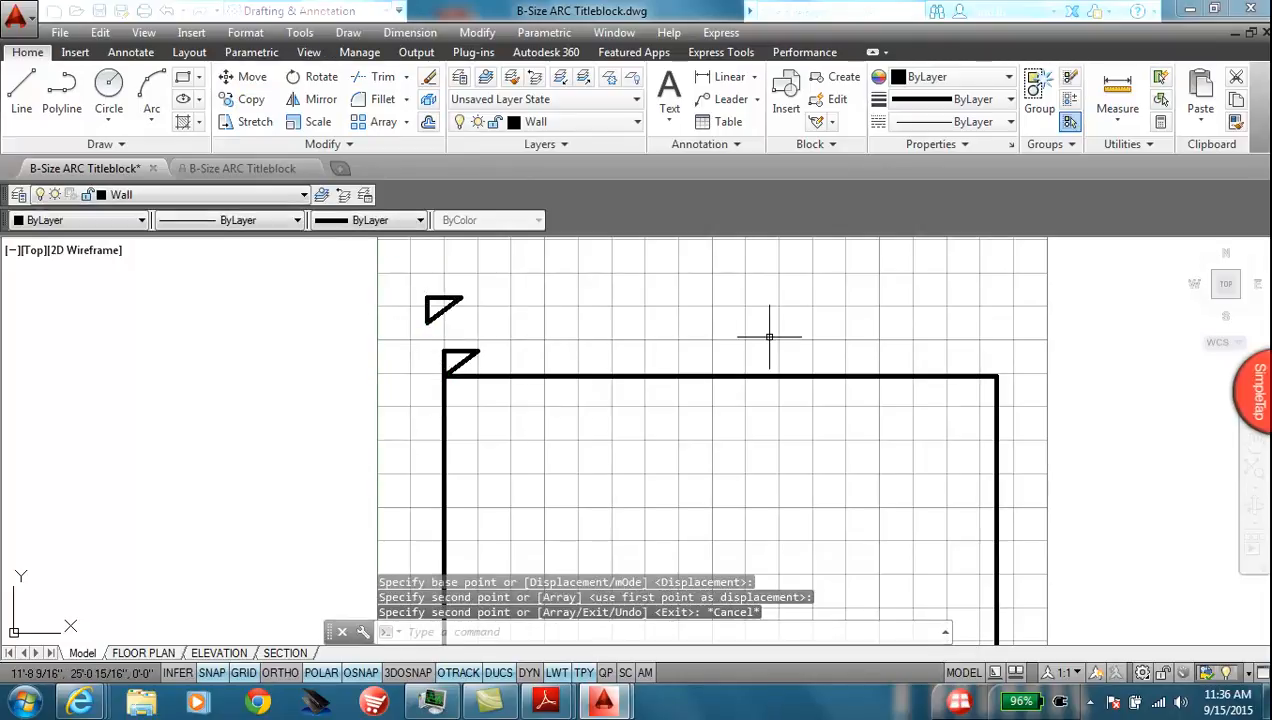
Step: Mirror the corner triangle to the right wall about a vertical line through the top line's midpoint, keeping the source objects
{"action": "scroll", "coordinate": [768, 335], "scroll_direction": "down", "scroll_amount": 1}
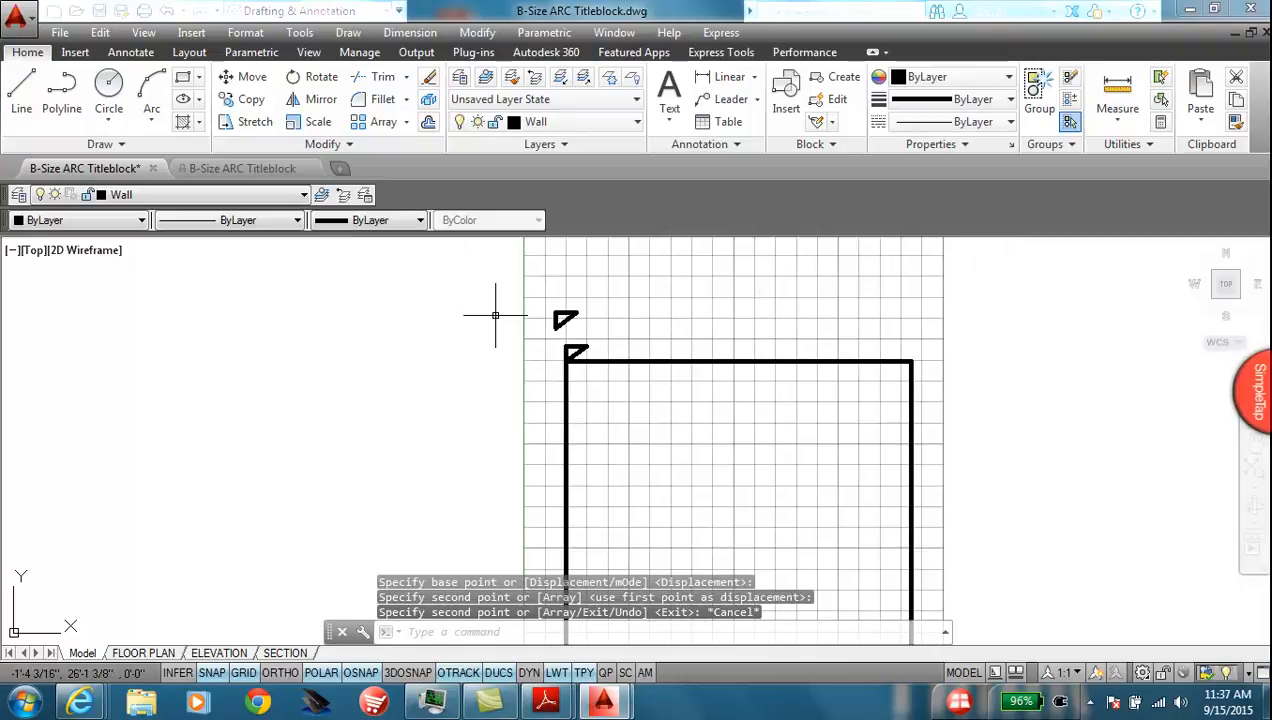
{"action": "left_click", "coordinate": [316, 100]}
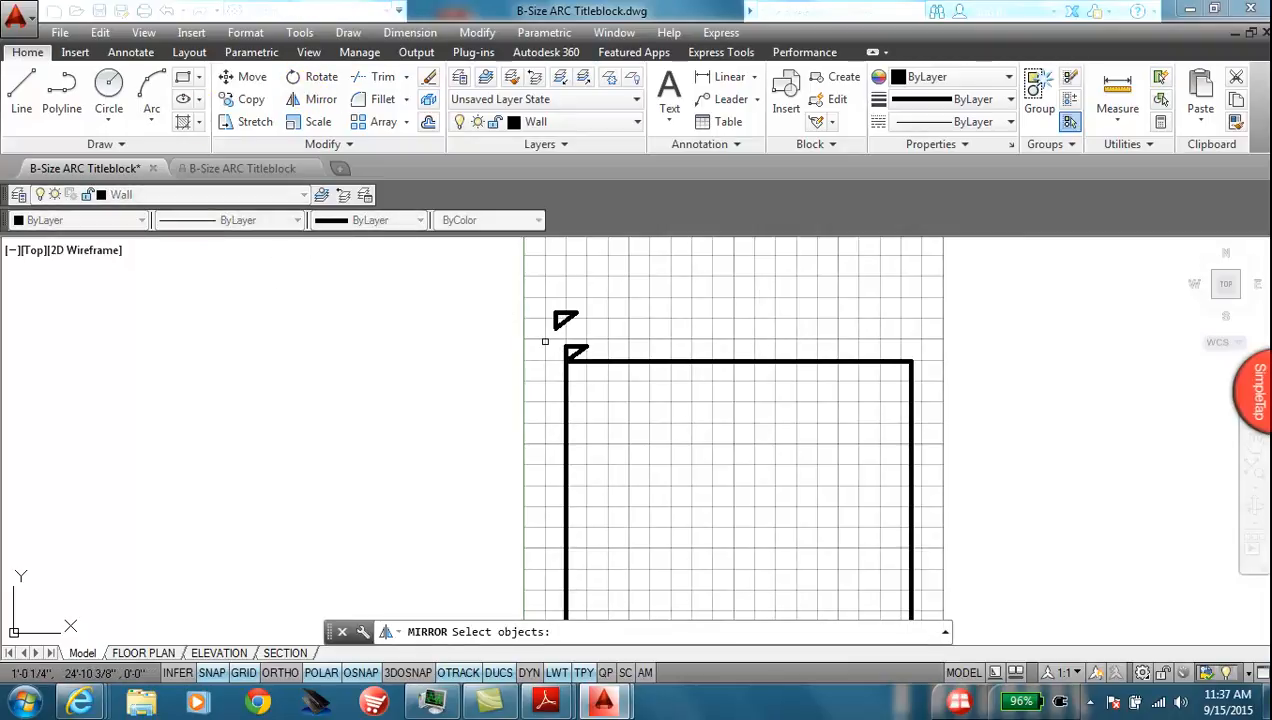
{"action": "left_click", "coordinate": [557, 339]}
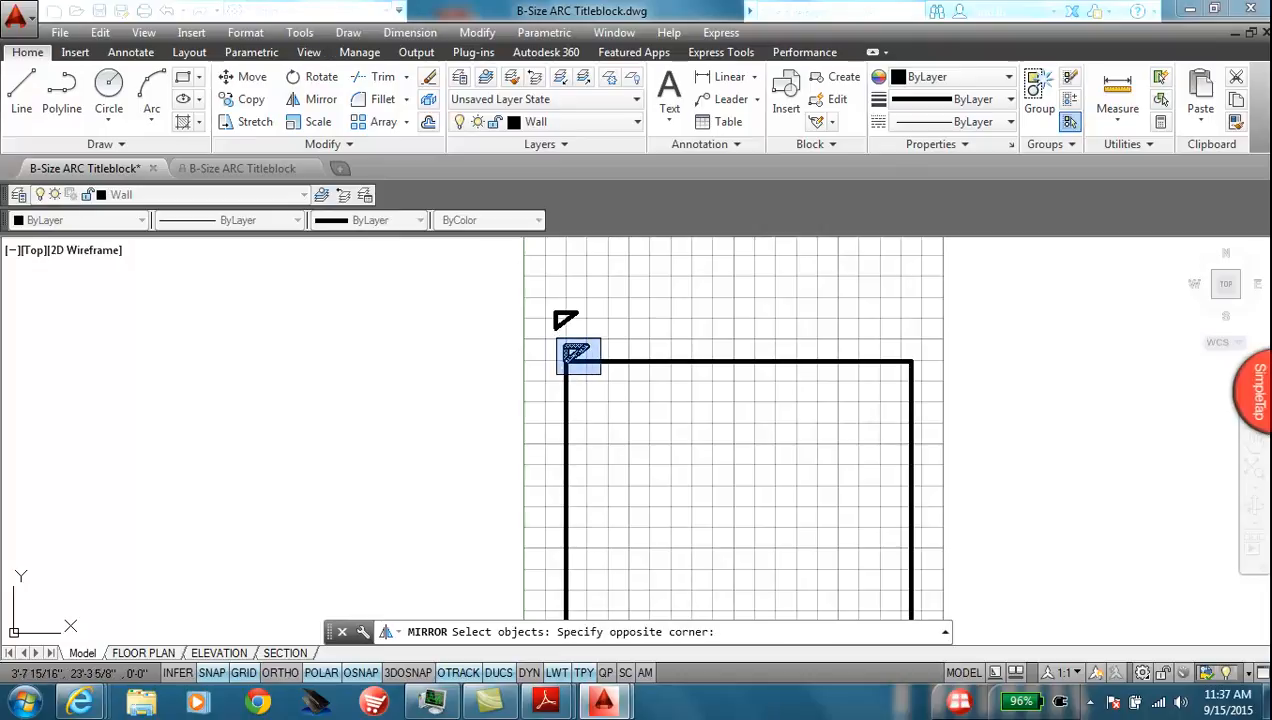
{"action": "left_click", "coordinate": [594, 373]}
{"action": "key", "text": "Return"}
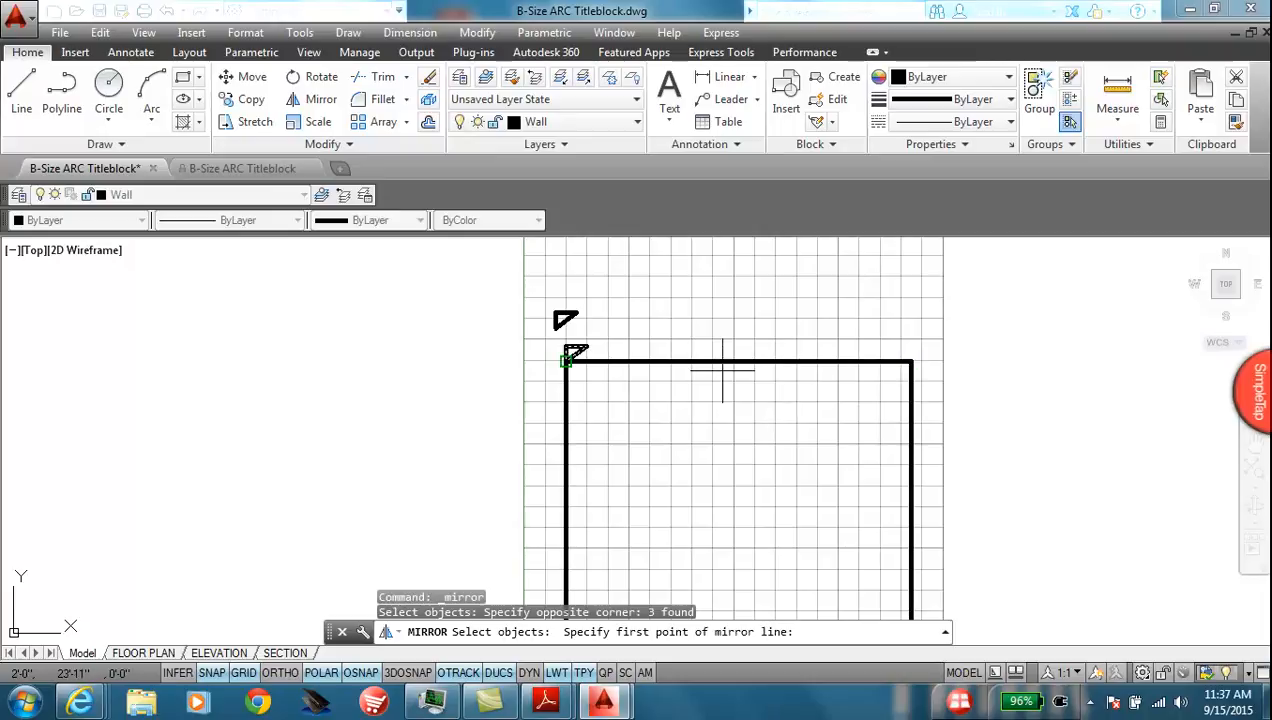
{"action": "right_click", "coordinate": [723, 432], "text": "shift"}
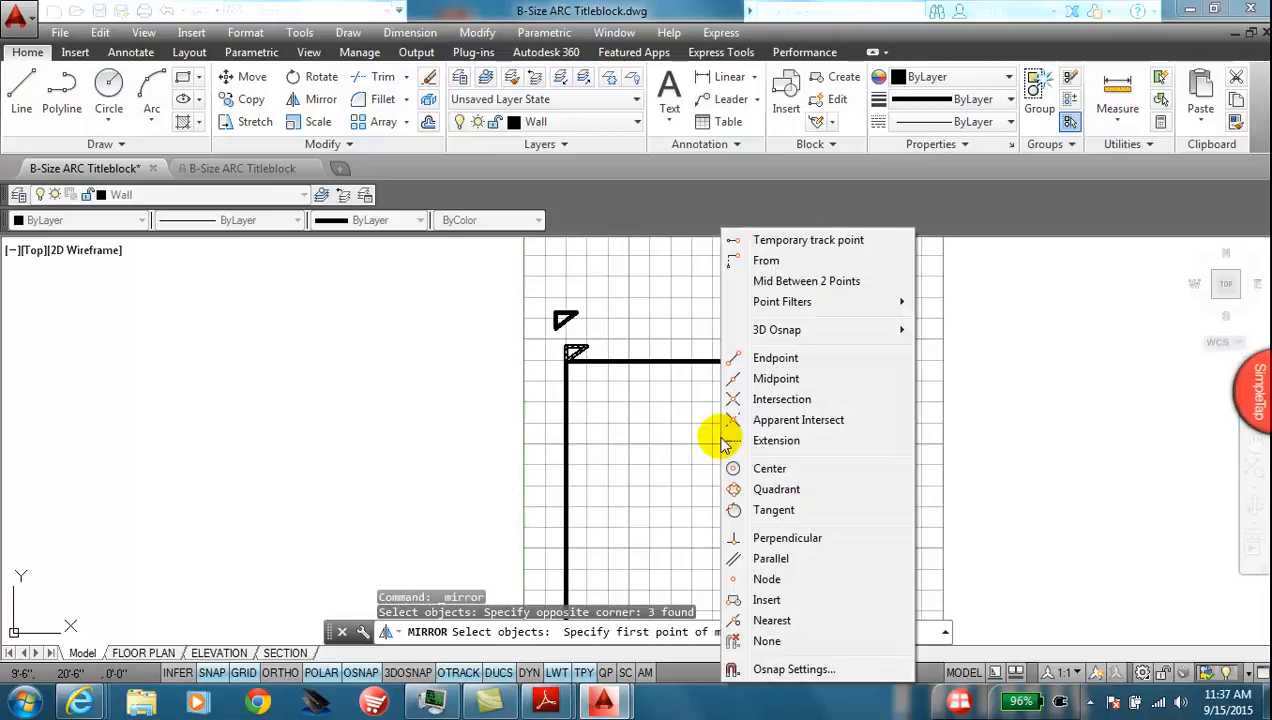
{"action": "left_click", "coordinate": [763, 383]}
{"action": "left_click", "coordinate": [738, 362]}
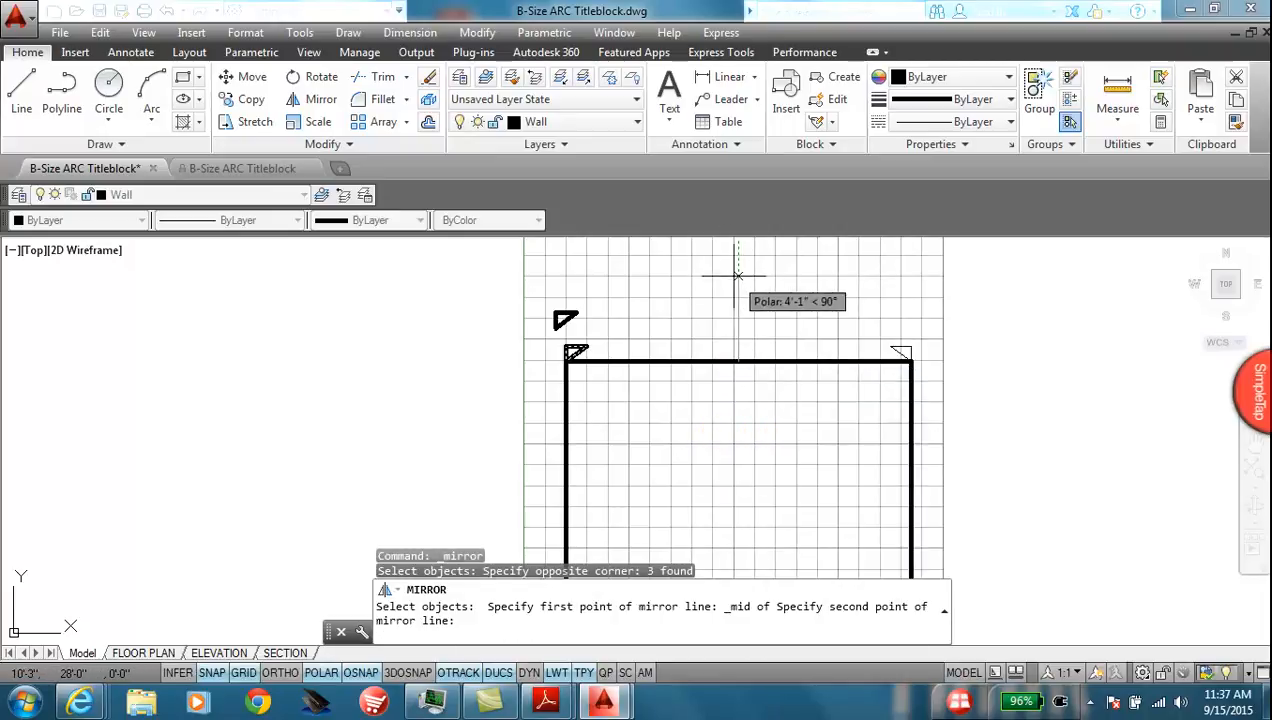
{"action": "left_click", "coordinate": [738, 274]}
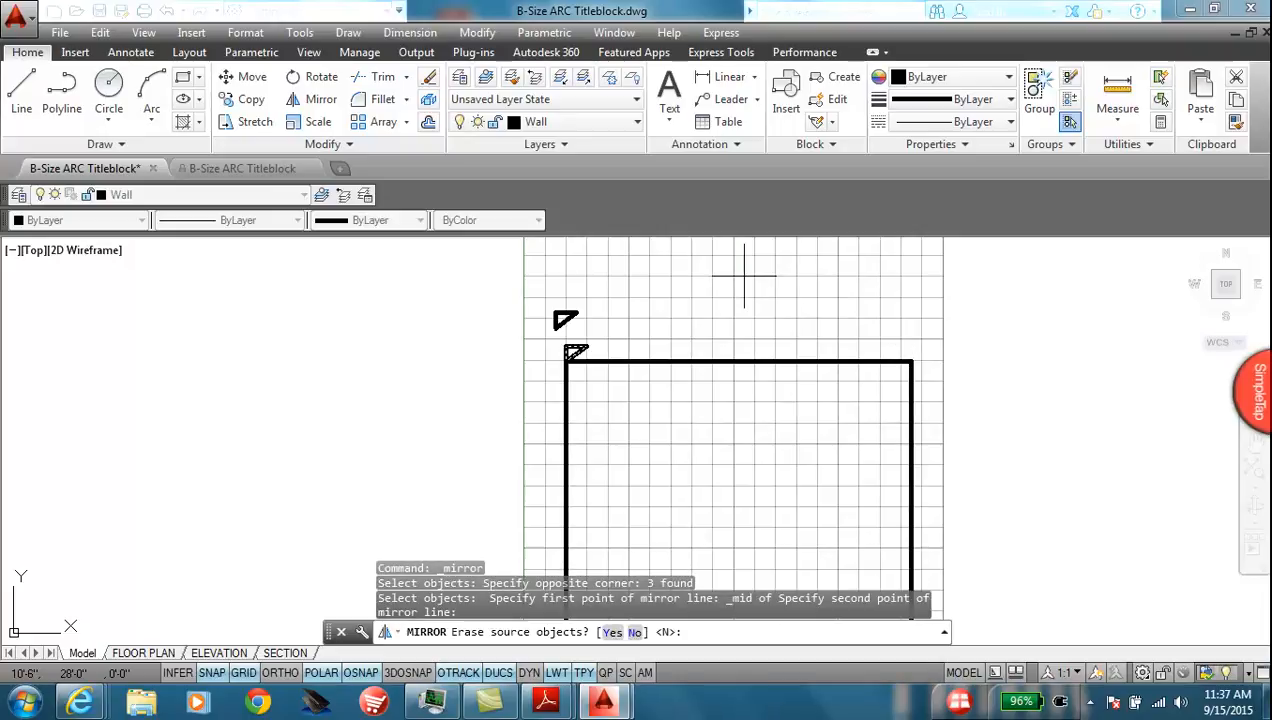
{"action": "type", "text": "n"}
{"action": "key", "text": "Return"}
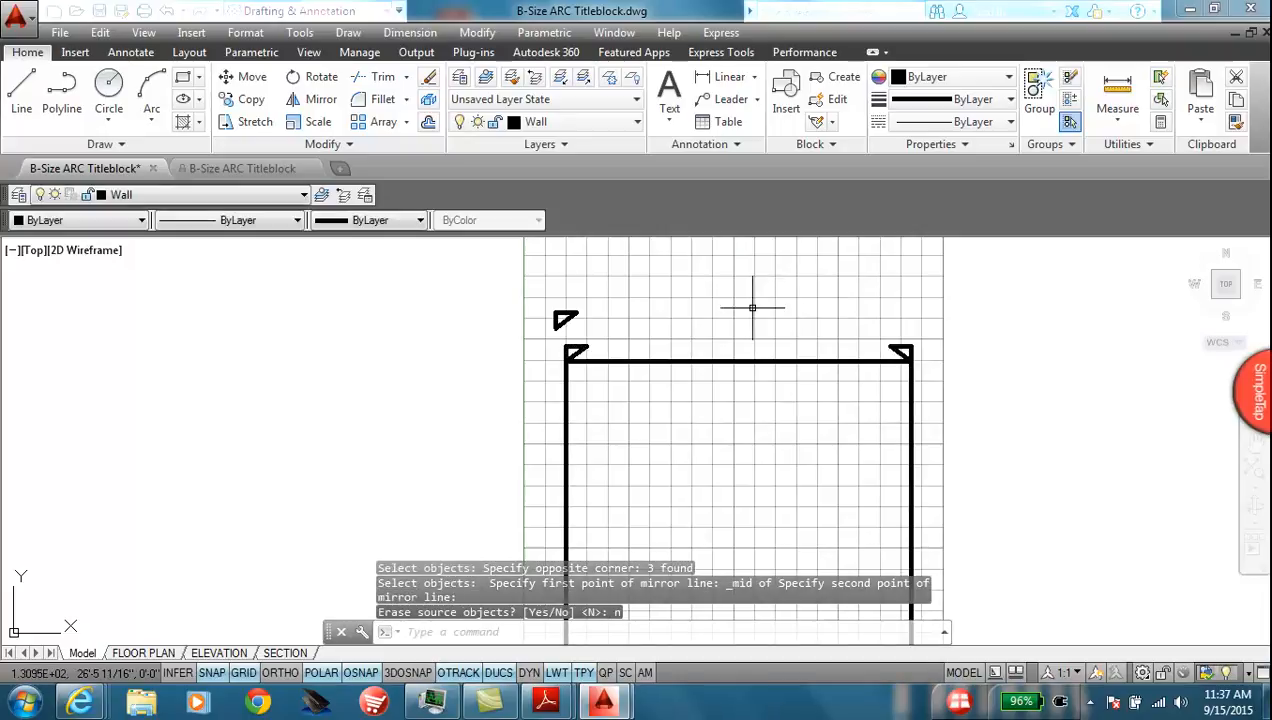
Step: Try to extend the sloped lines of the two corner triangles toward each other, using both slopes as boundary edges
{"action": "left_click", "coordinate": [407, 82]}
{"action": "left_click", "coordinate": [395, 137]}
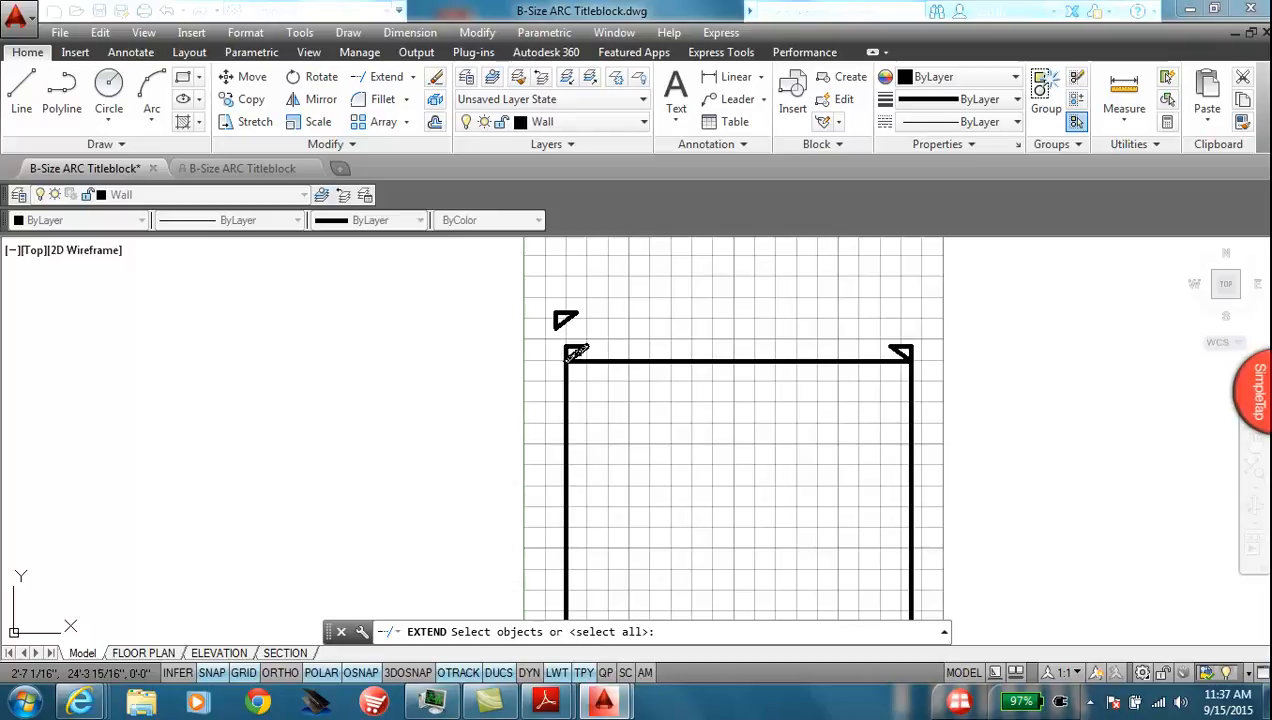
{"action": "left_click", "coordinate": [575, 352]}
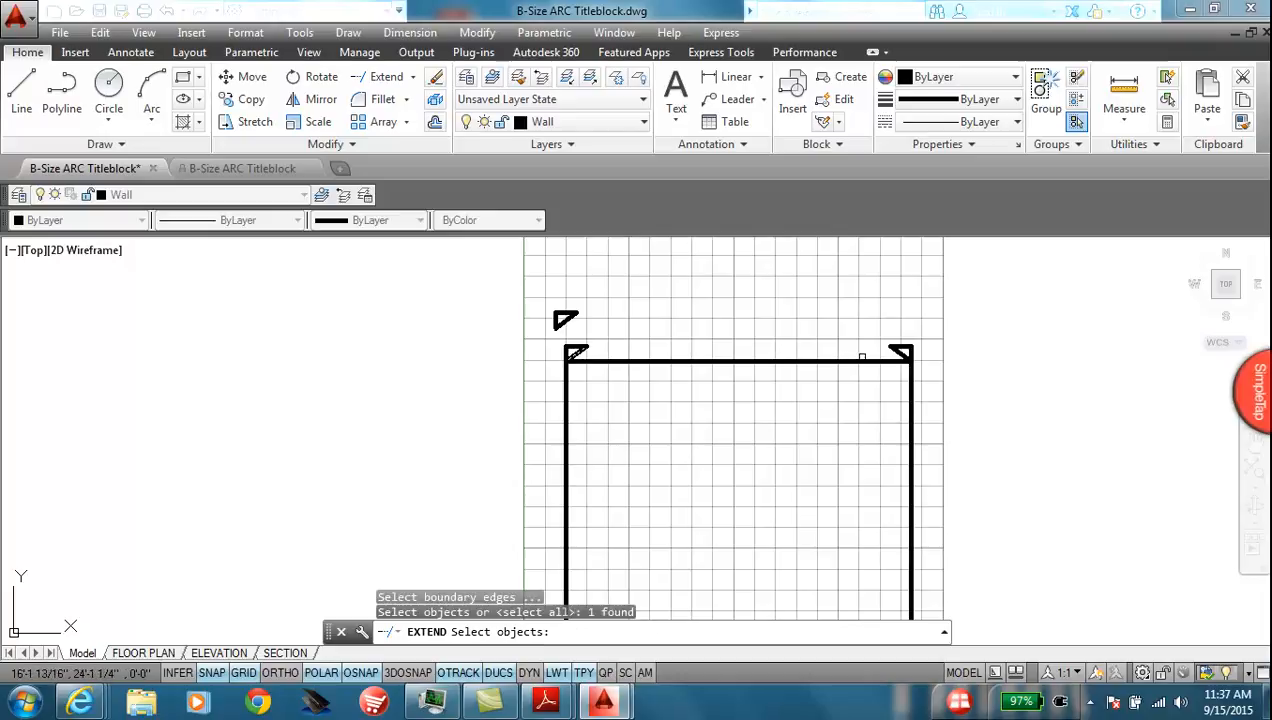
{"action": "left_click", "coordinate": [900, 353]}
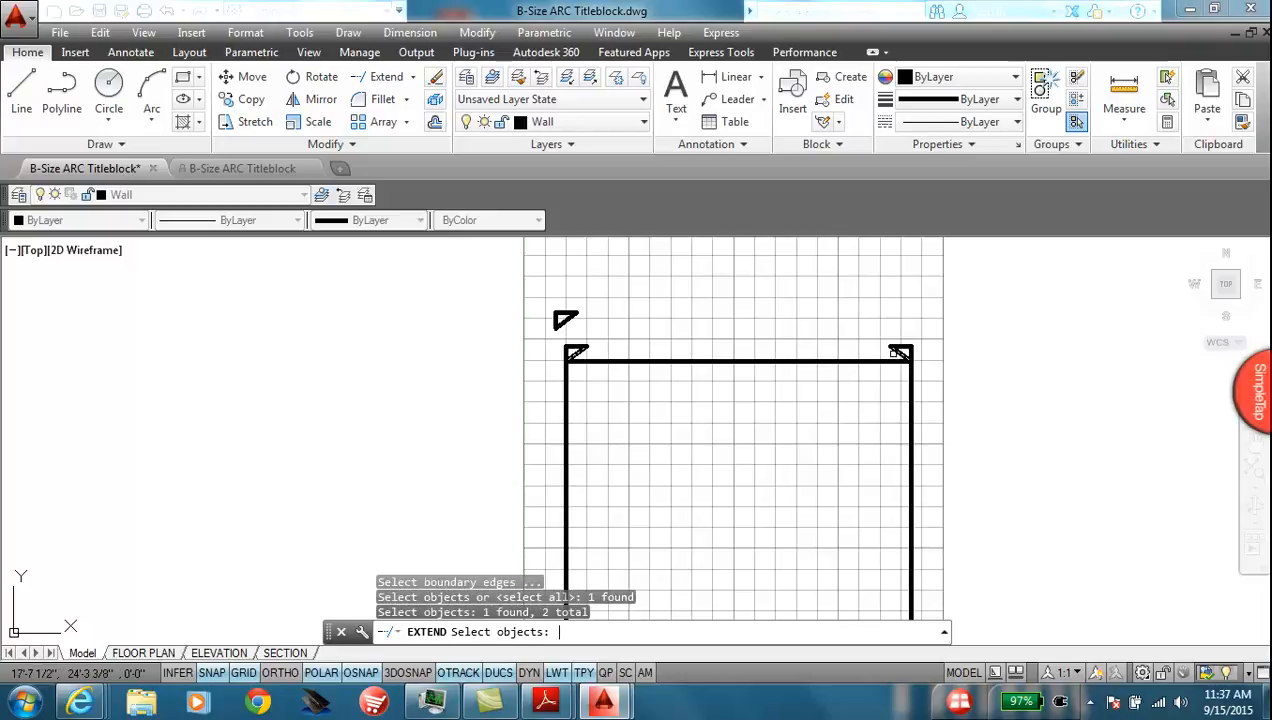
{"action": "key", "text": "Return"}
{"action": "left_click", "coordinate": [852, 352]}
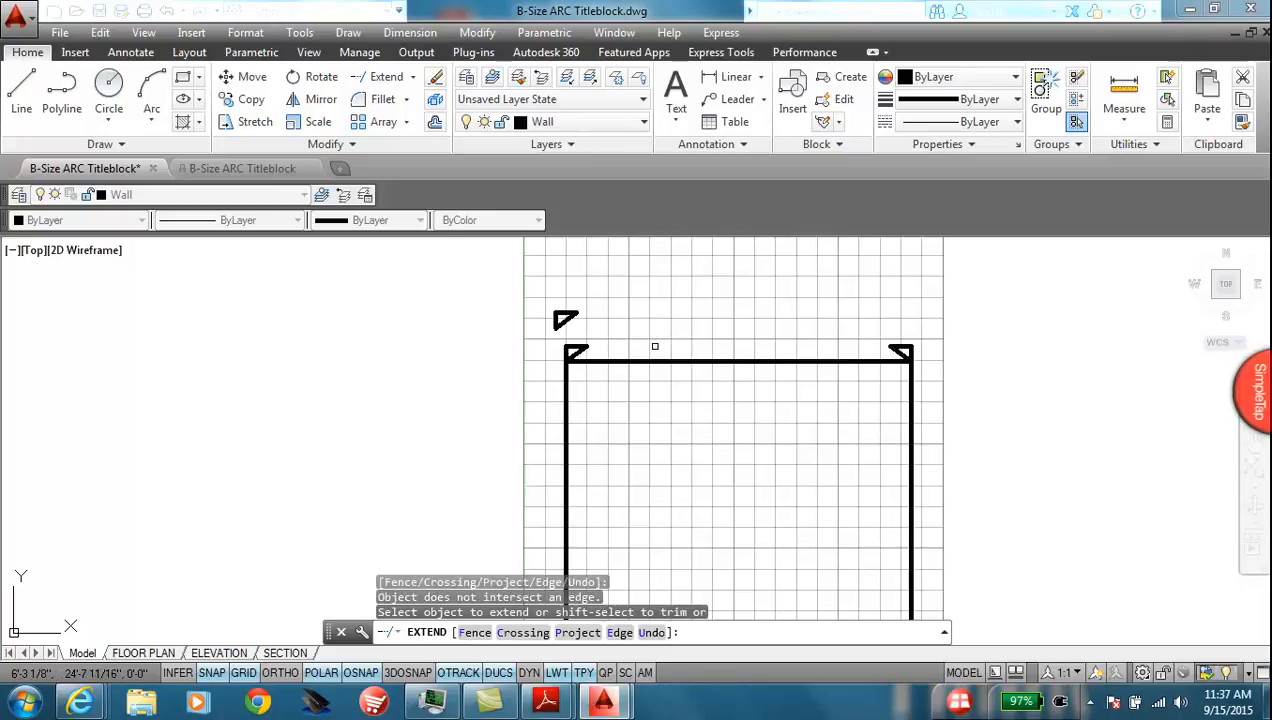
{"action": "key", "text": "Escape"}
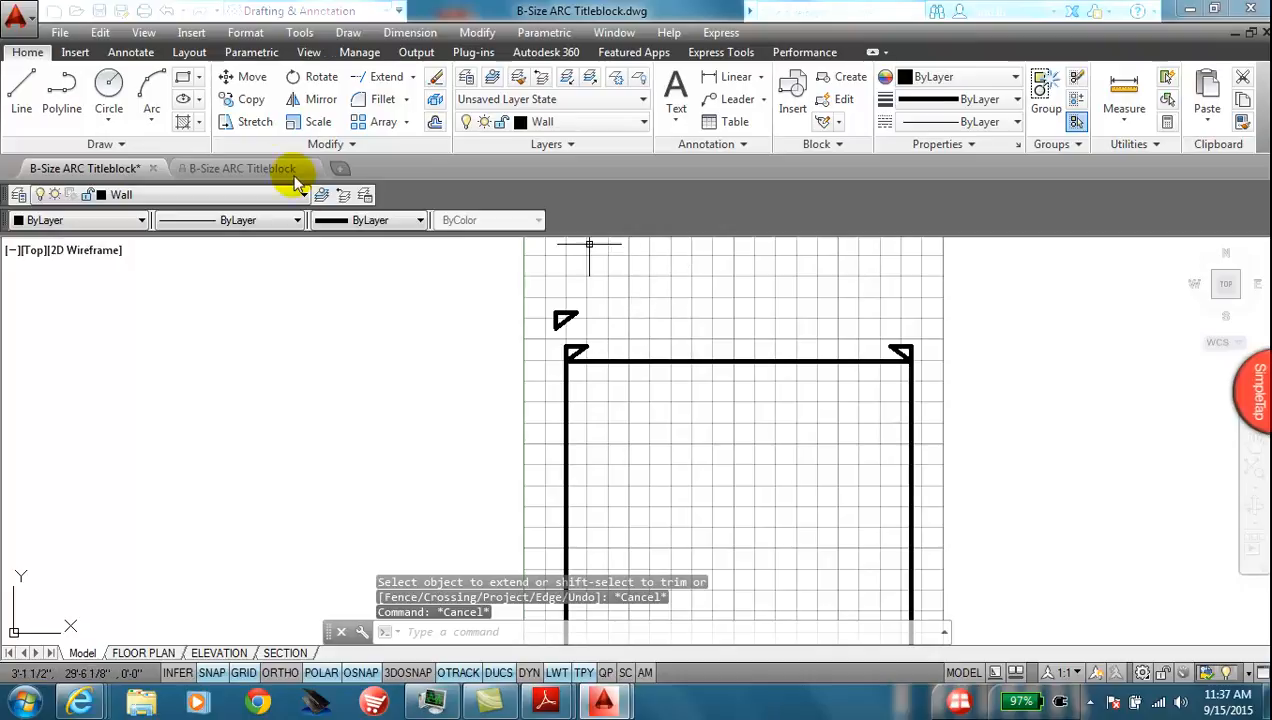
Step: Draw a vertical centre line about 8'-7" high, straight up from the midpoint of the outline's top line
{"action": "left_click", "coordinate": [22, 88]}
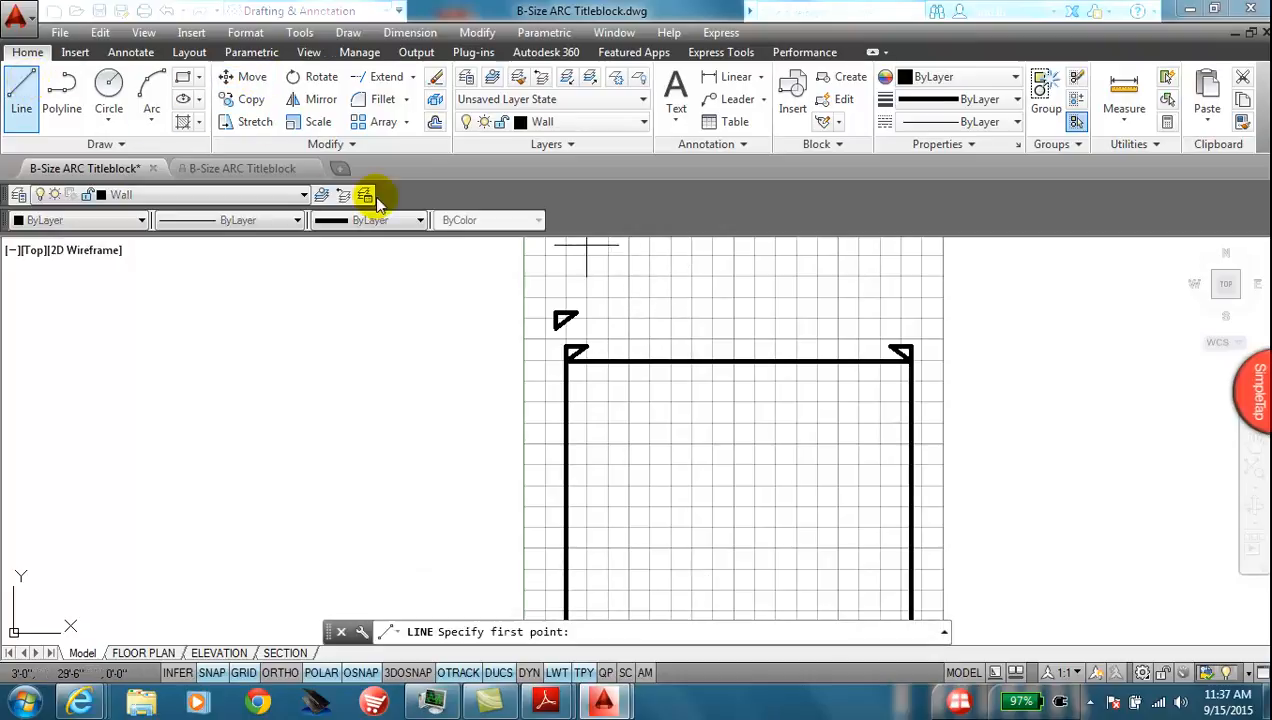
{"action": "right_click", "coordinate": [770, 327], "text": "shift"}
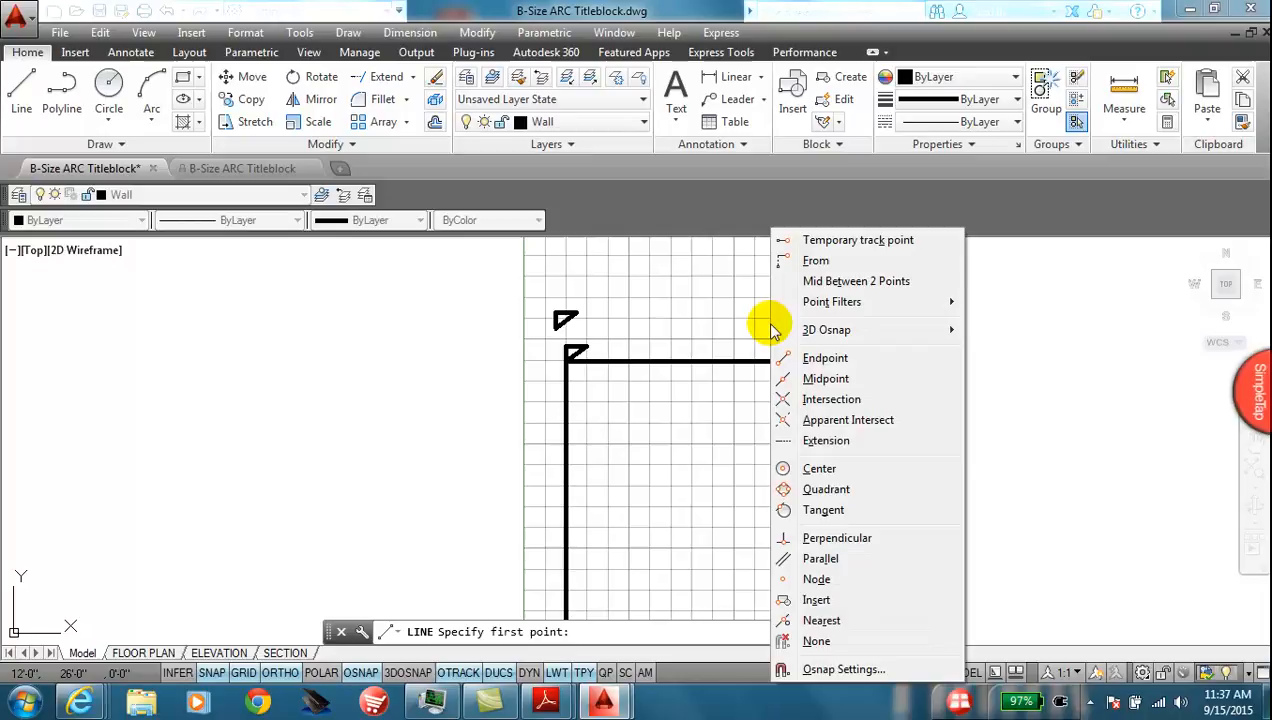
{"action": "left_click", "coordinate": [800, 371]}
{"action": "left_click", "coordinate": [737, 364]}
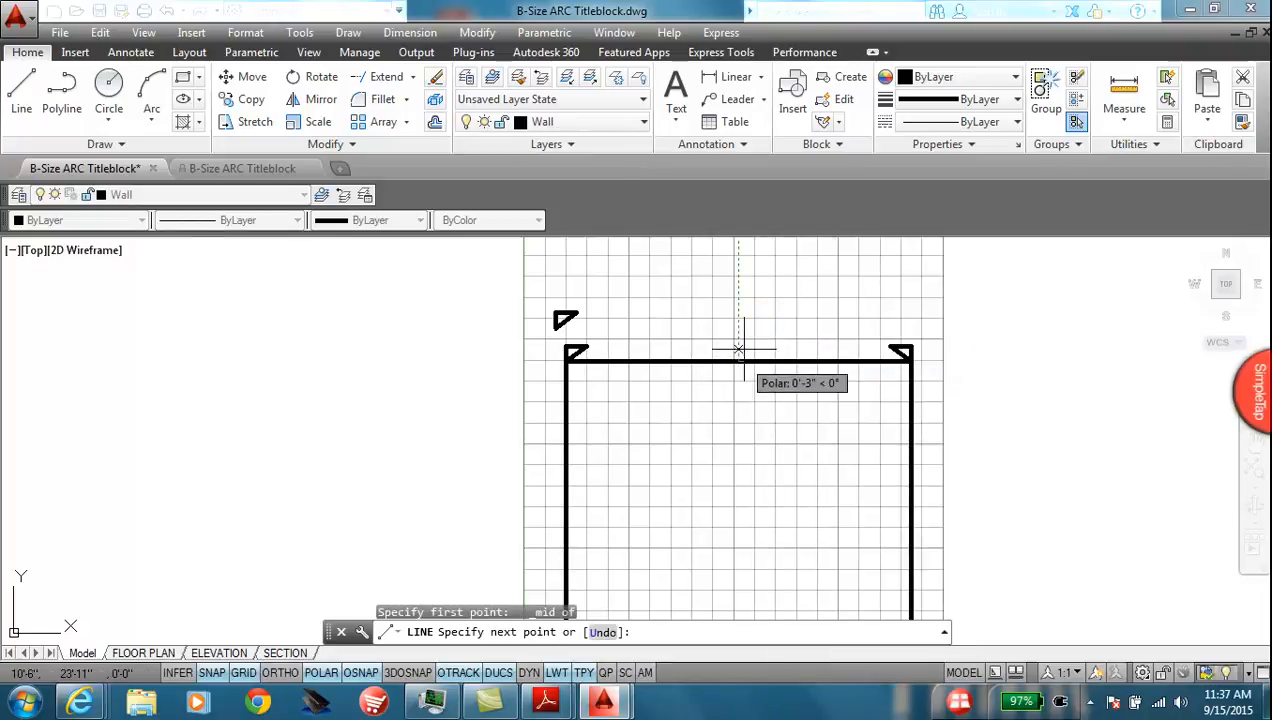
{"action": "scroll", "coordinate": [728, 292], "scroll_direction": "down", "scroll_amount": 4}
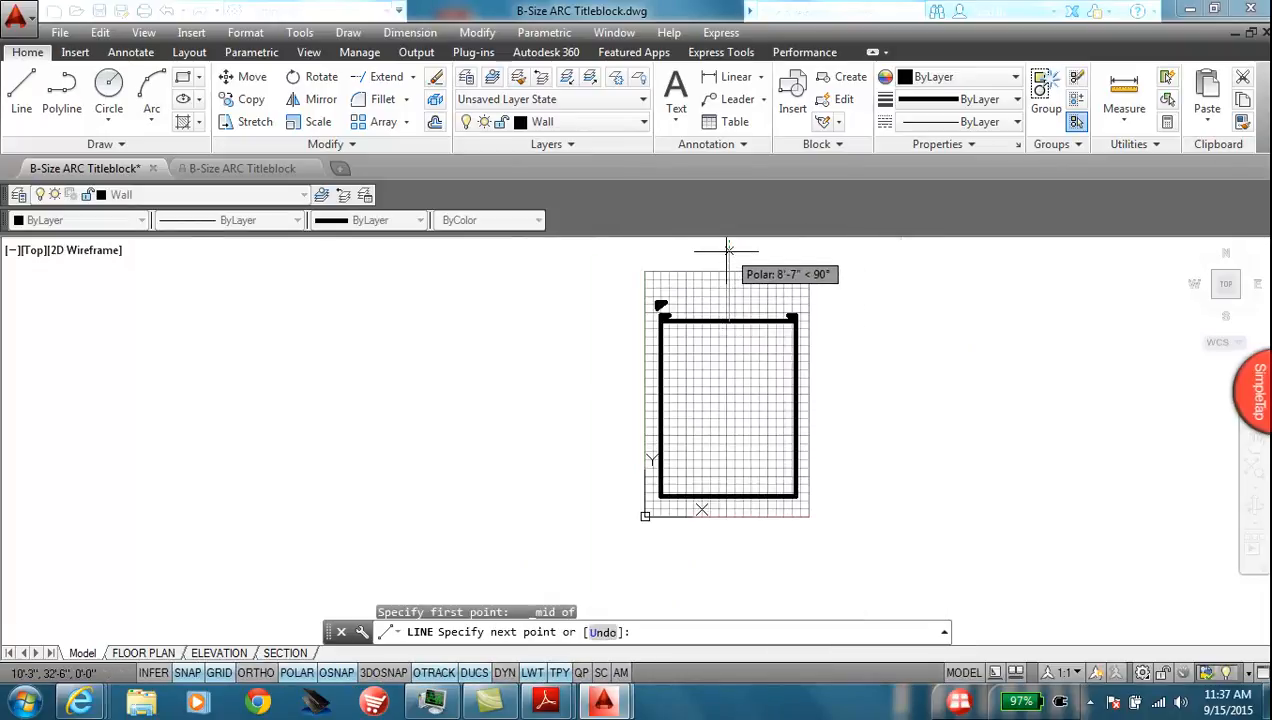
{"action": "left_click", "coordinate": [728, 252]}
{"action": "key", "text": "Escape"}
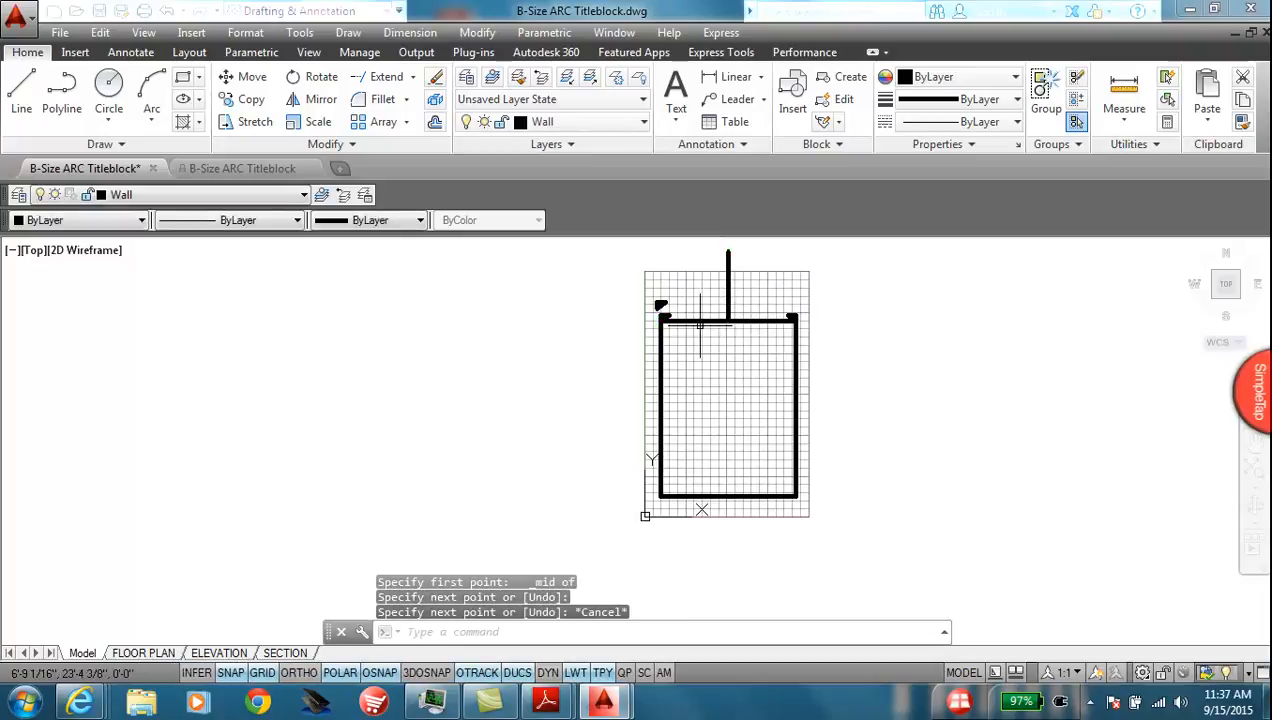
Step: Extend the sloped lines of both corner triangles up to the vertical centre line so they meet at the roof peak
{"action": "scroll", "coordinate": [730, 295], "scroll_direction": "up", "scroll_amount": 5}
{"action": "middle_click_drag", "start_coordinate": [738, 304], "coordinate": [724, 435]}
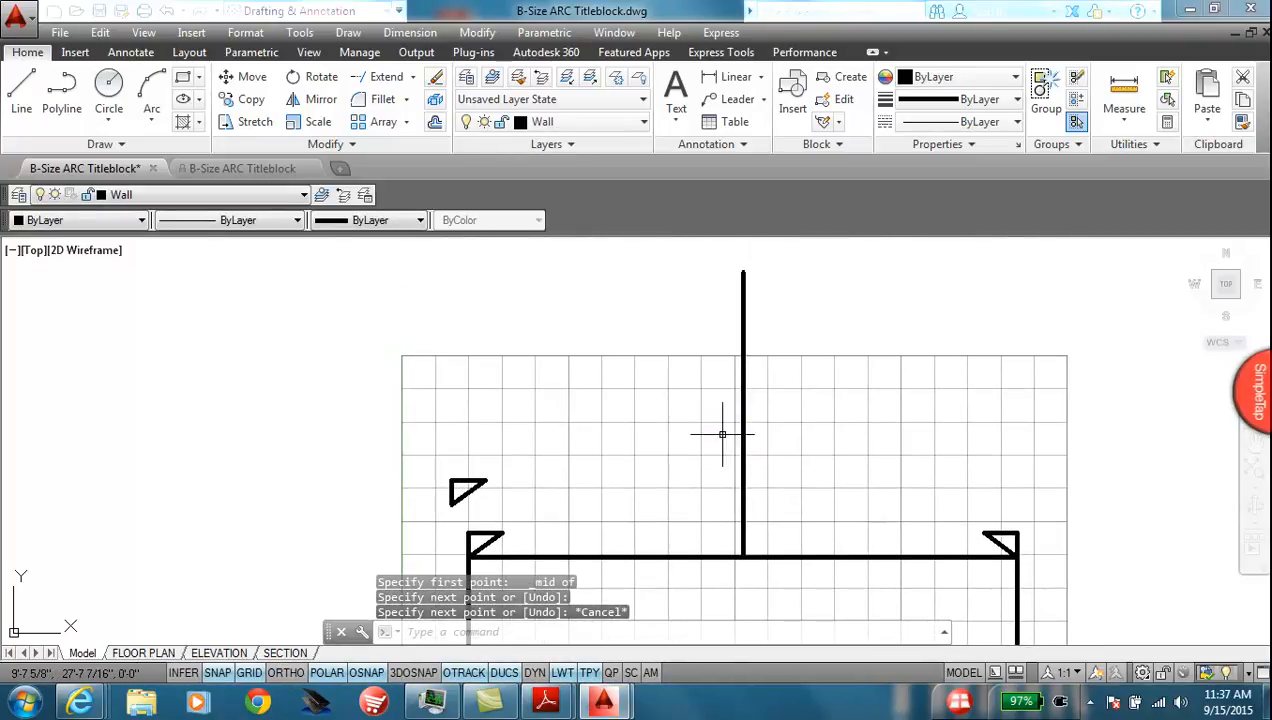
{"action": "left_click", "coordinate": [380, 77]}
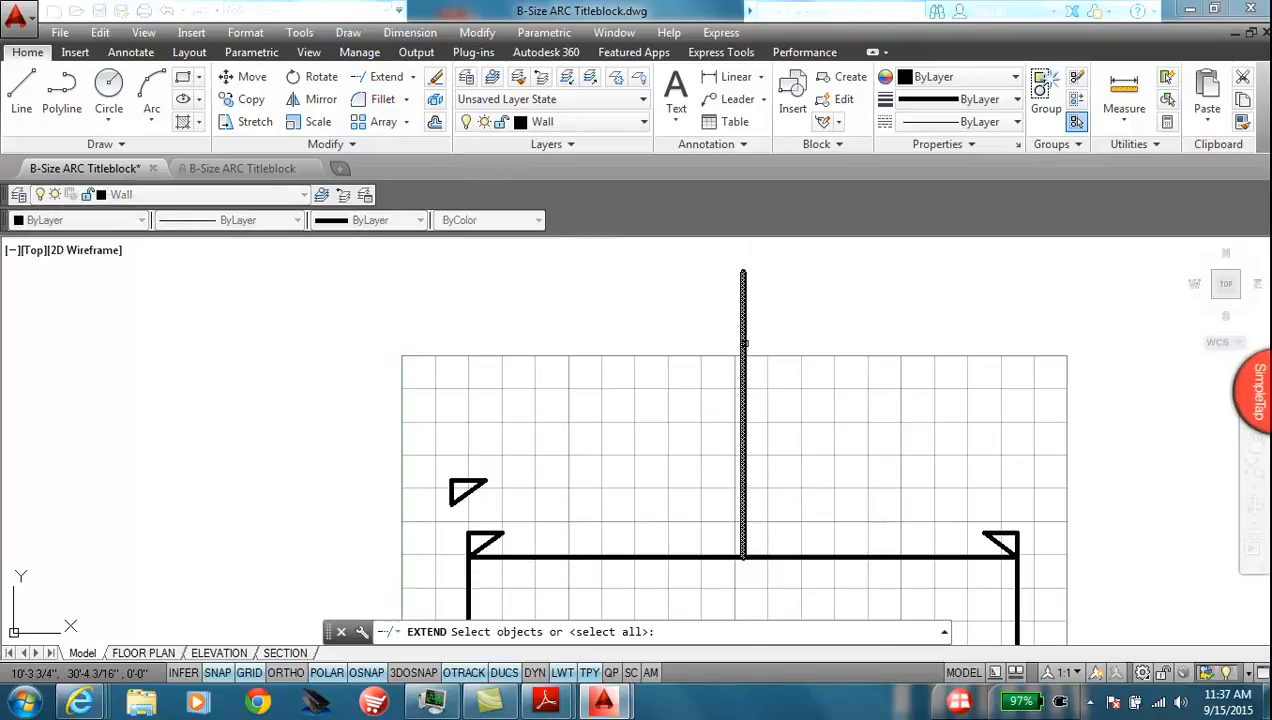
{"action": "left_click", "coordinate": [743, 343]}
{"action": "key", "text": "Return"}
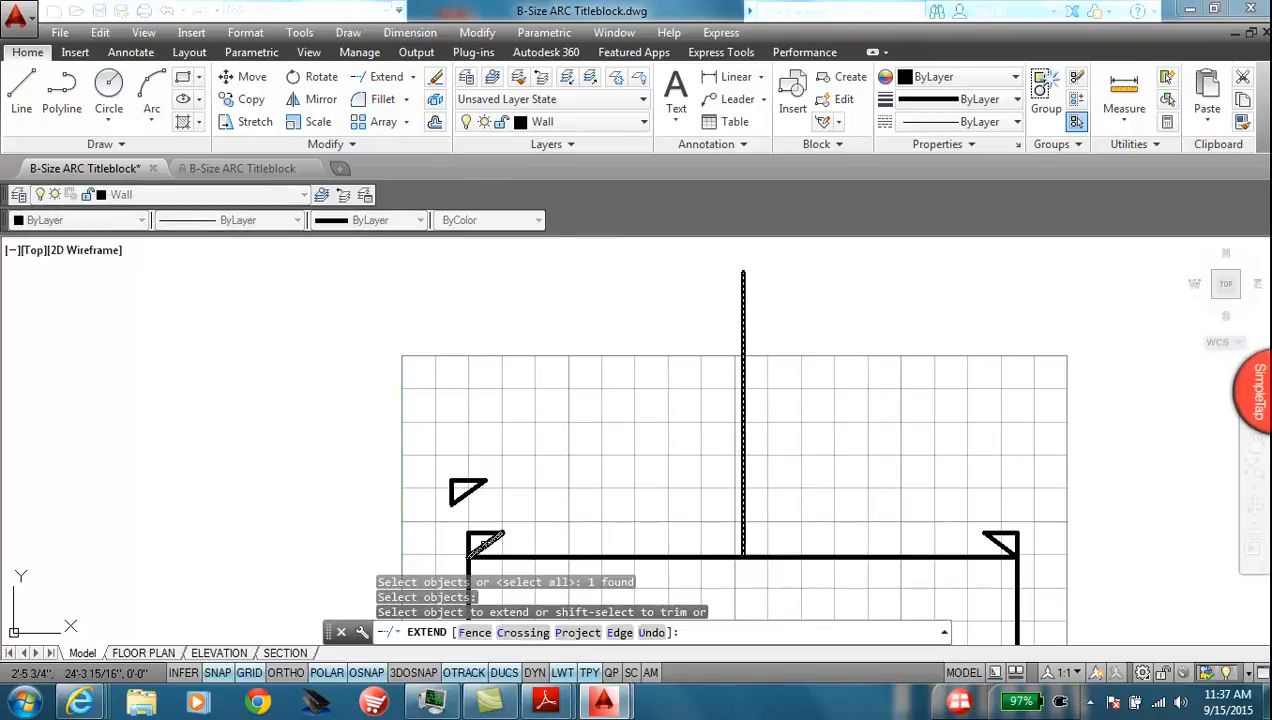
{"action": "left_click", "coordinate": [486, 542]}
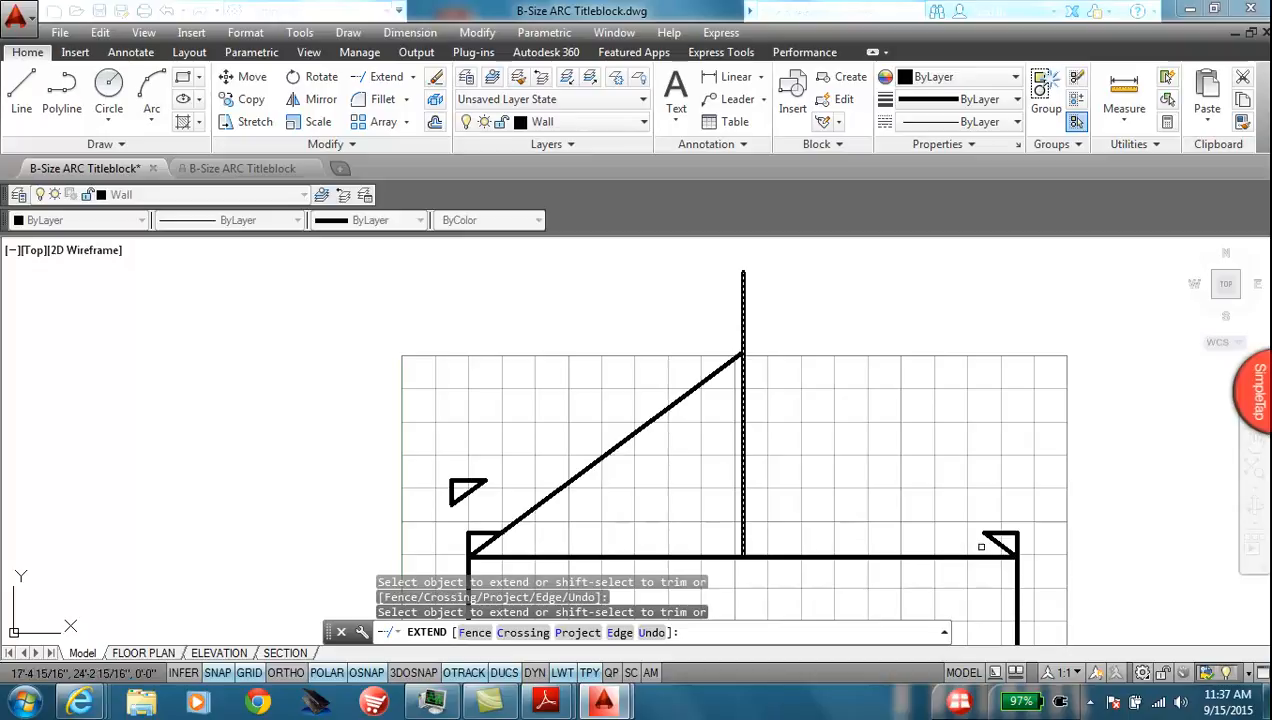
{"action": "left_click", "coordinate": [1000, 543]}
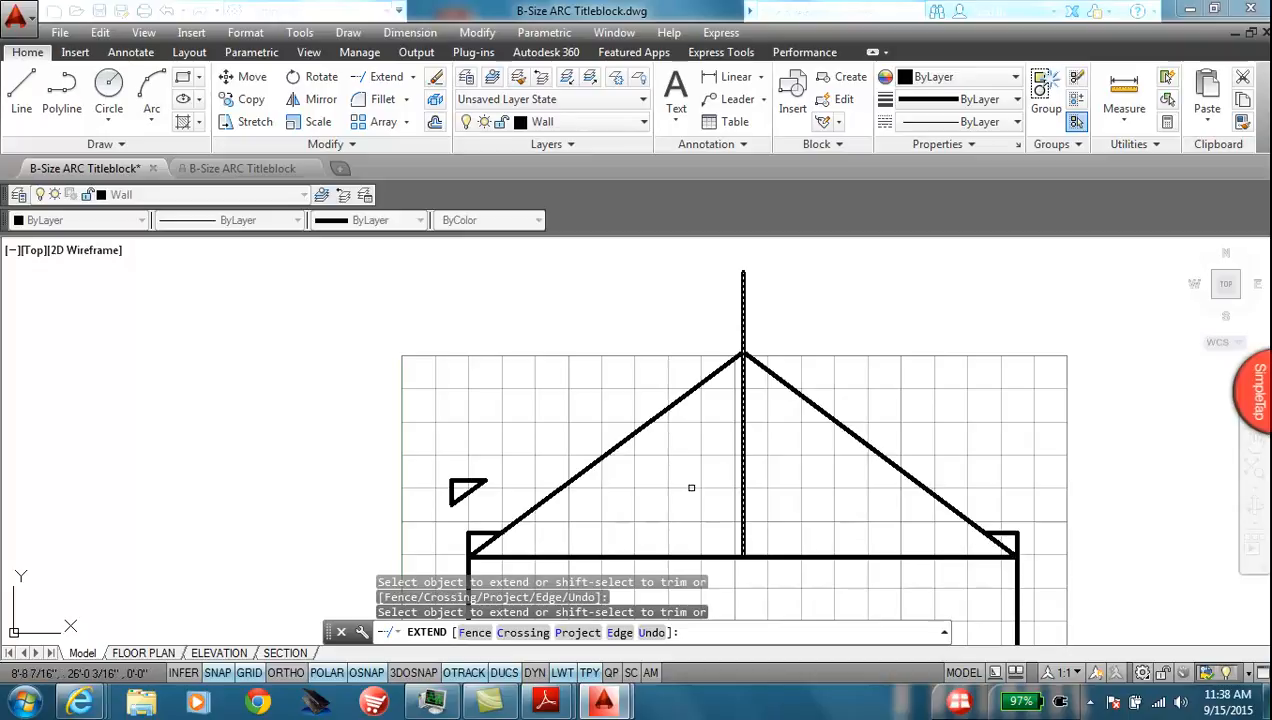
{"action": "key", "text": "Escape"}
Step: Draw a horizontal line about 19'-6" long, 1' below the outline's top line and running past both walls
{"action": "scroll", "coordinate": [475, 455], "scroll_direction": "down", "scroll_amount": 1}
{"action": "middle_click_drag", "start_coordinate": [585, 477], "coordinate": [596, 340]}
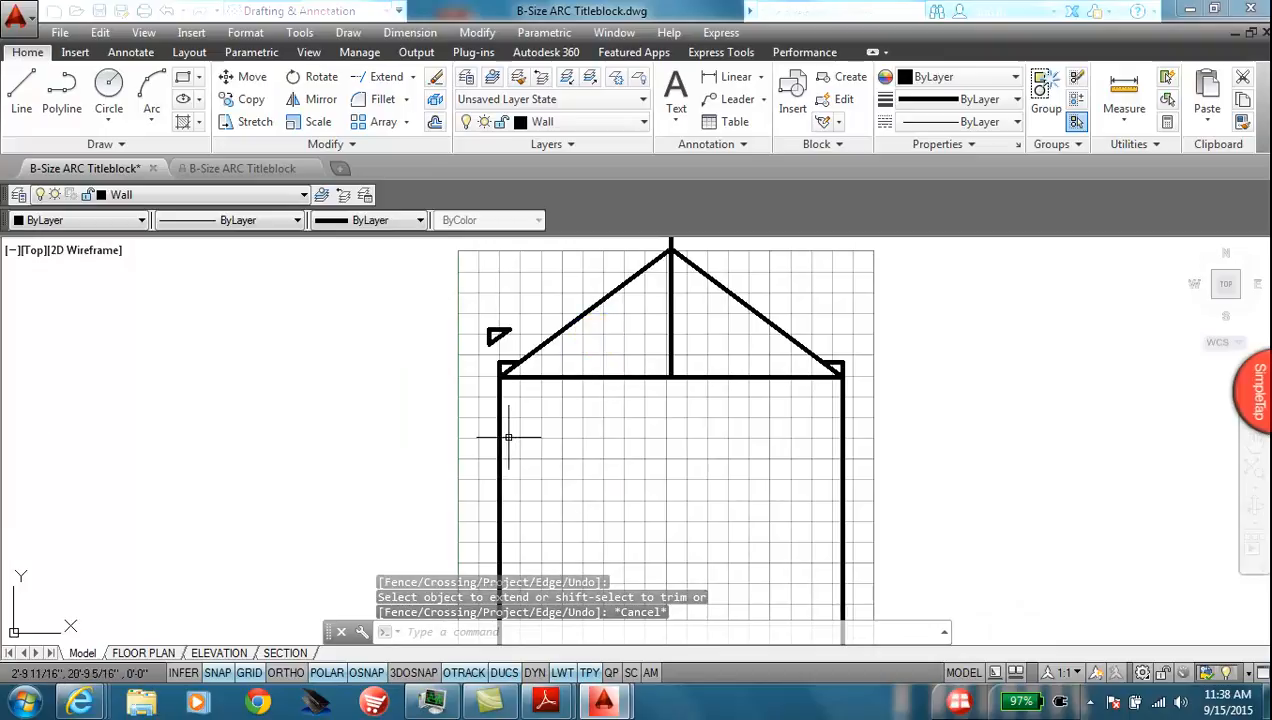
{"action": "left_click", "coordinate": [20, 100]}
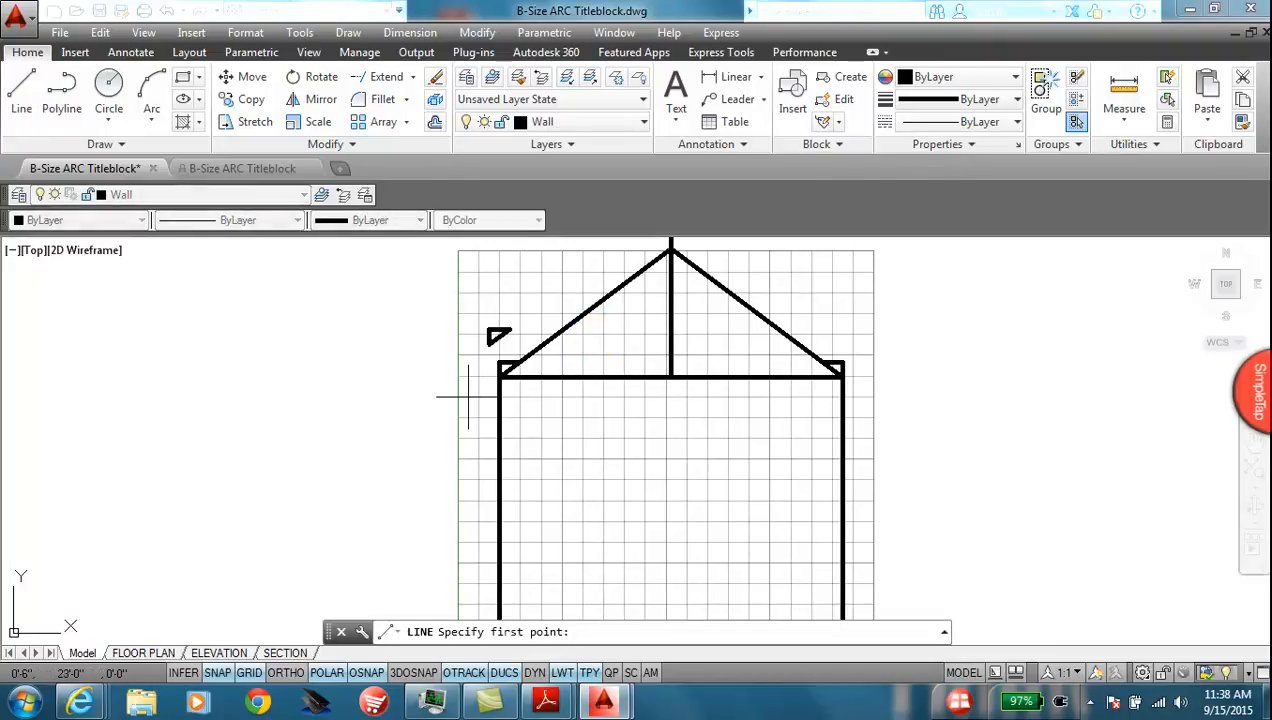
{"action": "left_click", "coordinate": [468, 396]}
{"action": "left_click", "coordinate": [874, 397]}
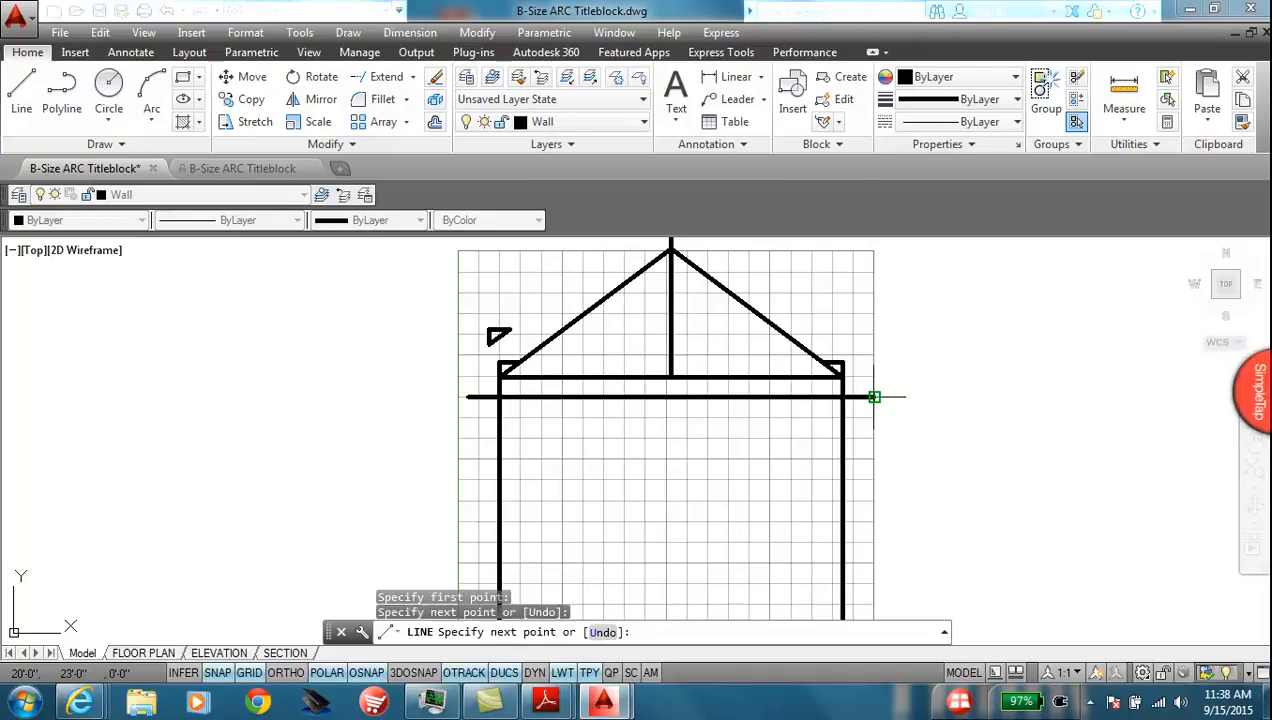
{"action": "key", "text": "Escape"}
Step: Extend the lower ends of both roof slopes past the walls down to the new horizontal line as overhangs
{"action": "left_click", "coordinate": [386, 77]}
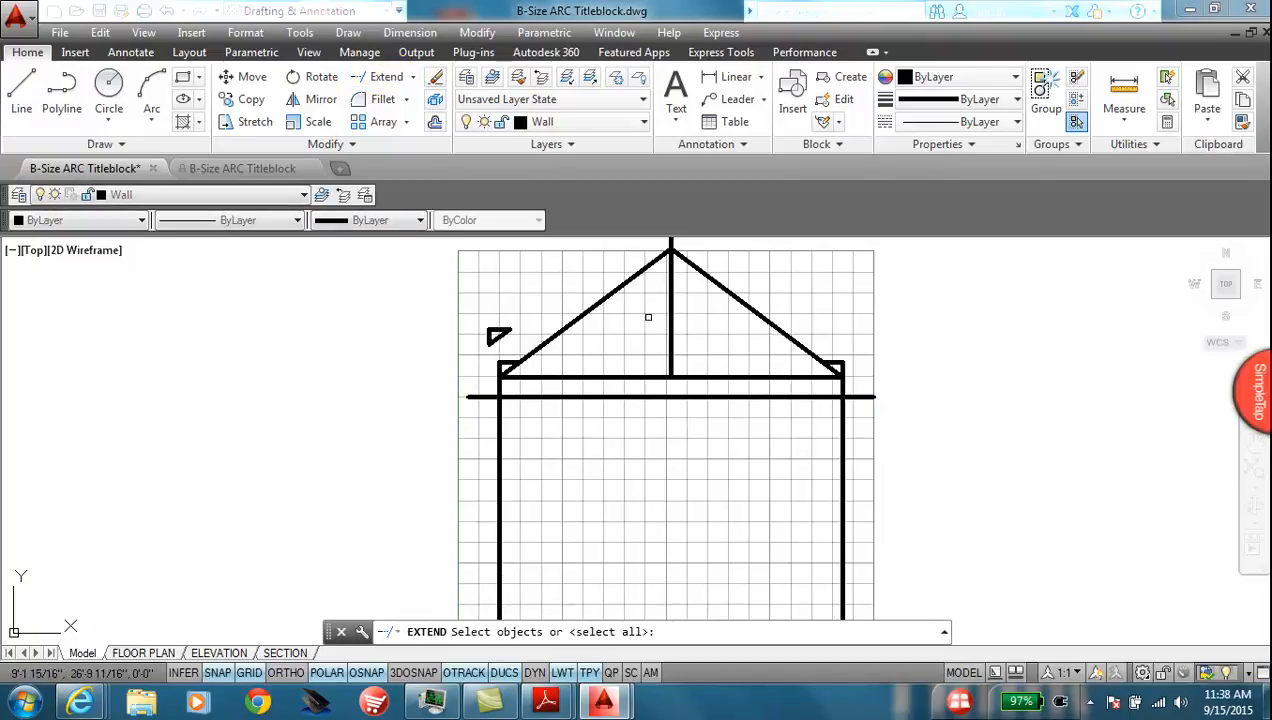
{"action": "left_click", "coordinate": [733, 398]}
{"action": "key", "text": "Return"}
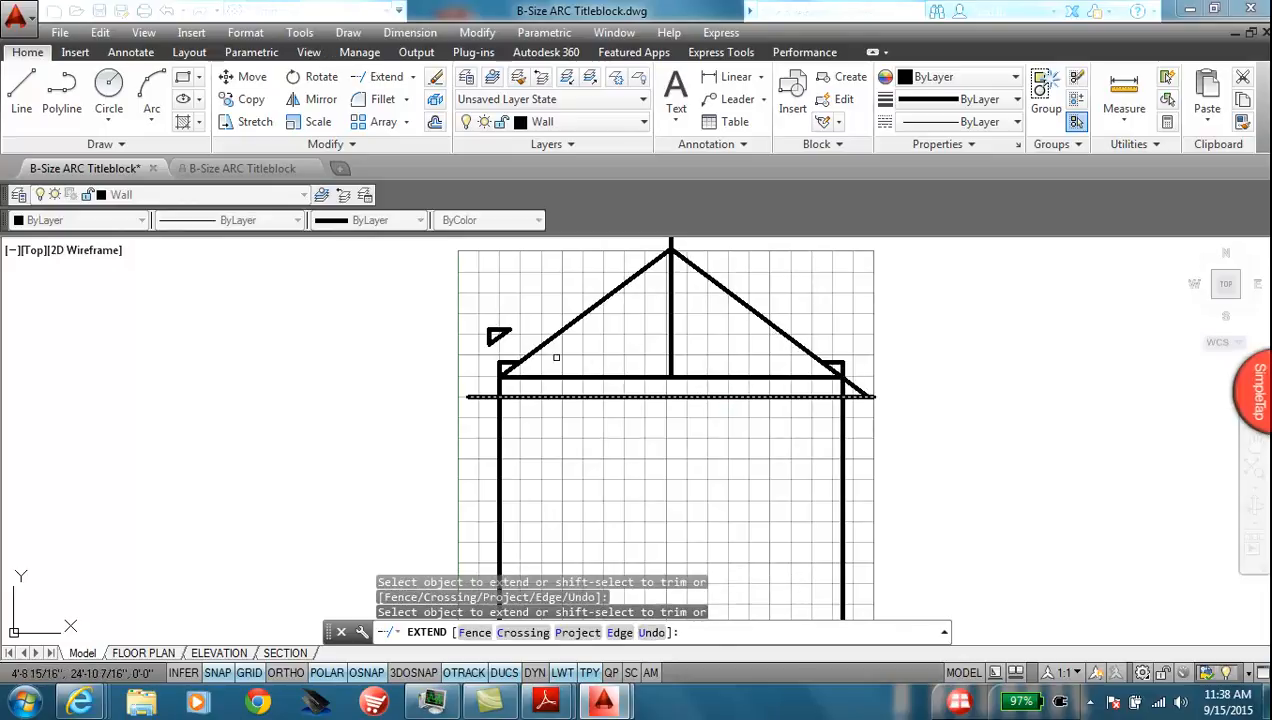
{"action": "left_click", "coordinate": [538, 351]}
{"action": "key", "text": "Escape"}
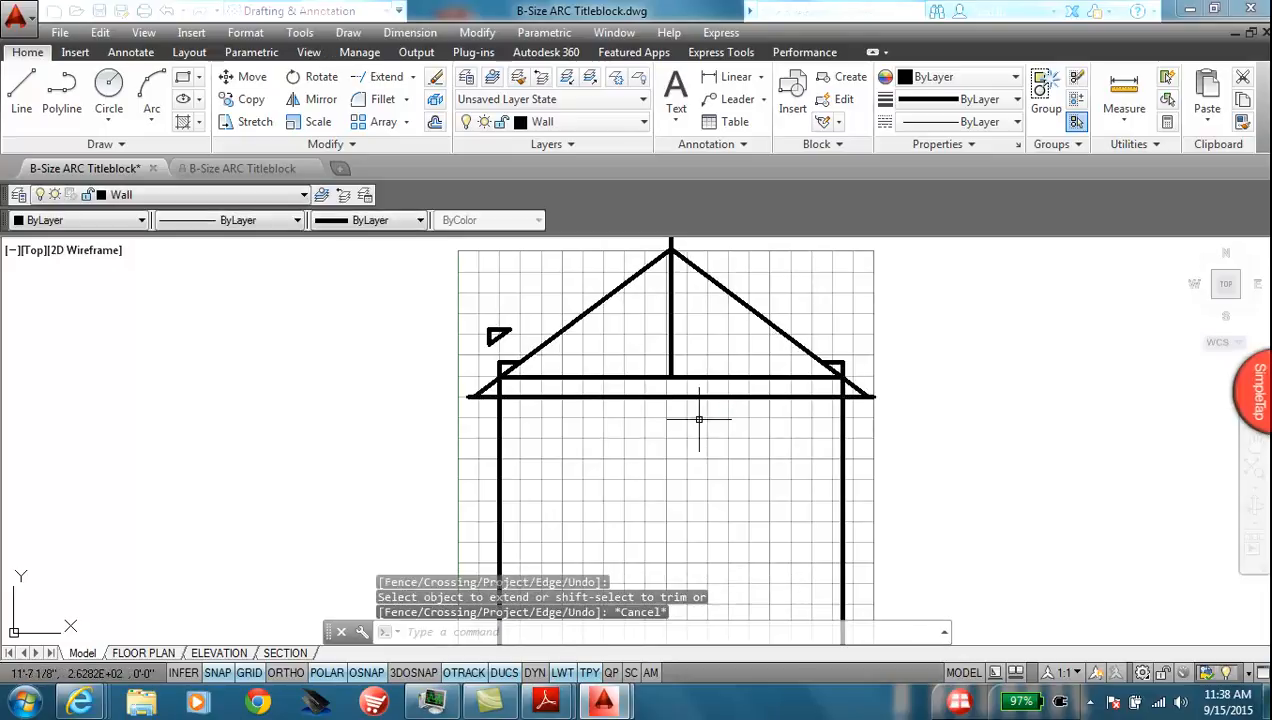
Step: Delete the horizontal helper line below the outline's top line
{"action": "left_click", "coordinate": [706, 396]}
{"action": "mouse_move", "coordinate": [660, 396]}
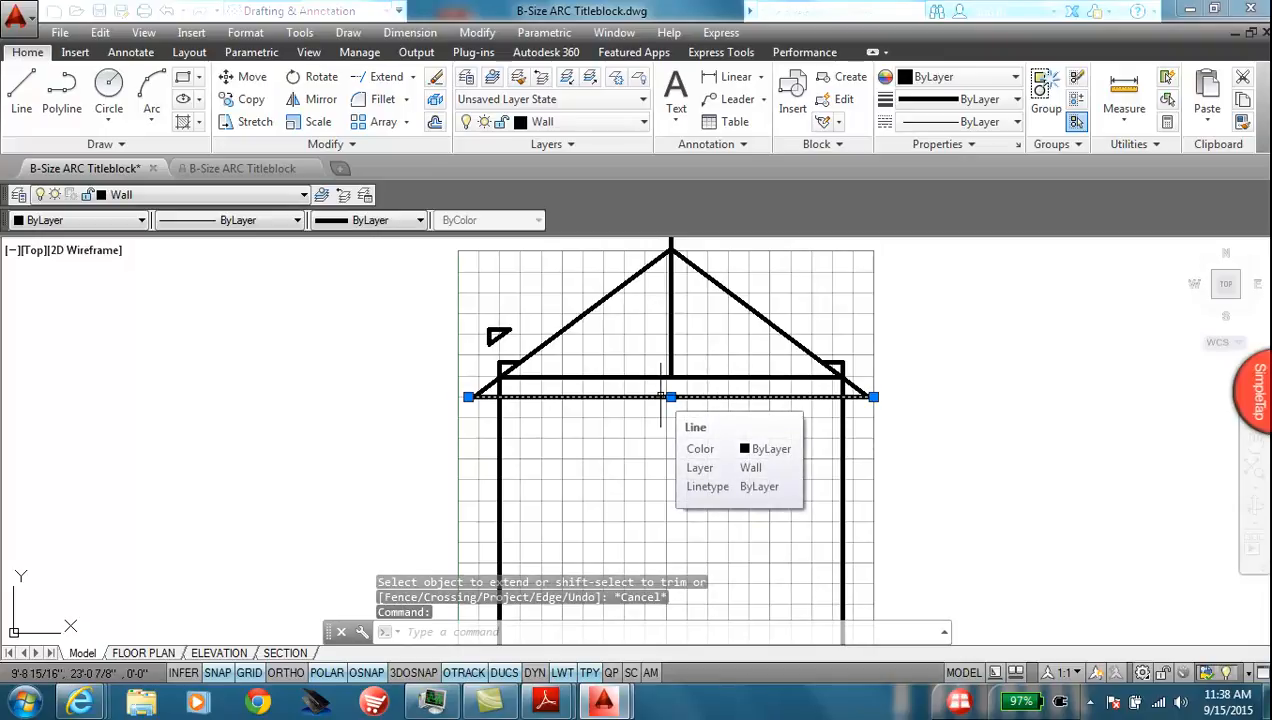
{"action": "key", "text": "Delete"}
Step: Delete the horizontal and vertical legs of both corner triangles, keeping the roof slopes
{"action": "scroll", "coordinate": [514, 334], "scroll_direction": "up", "scroll_amount": 4}
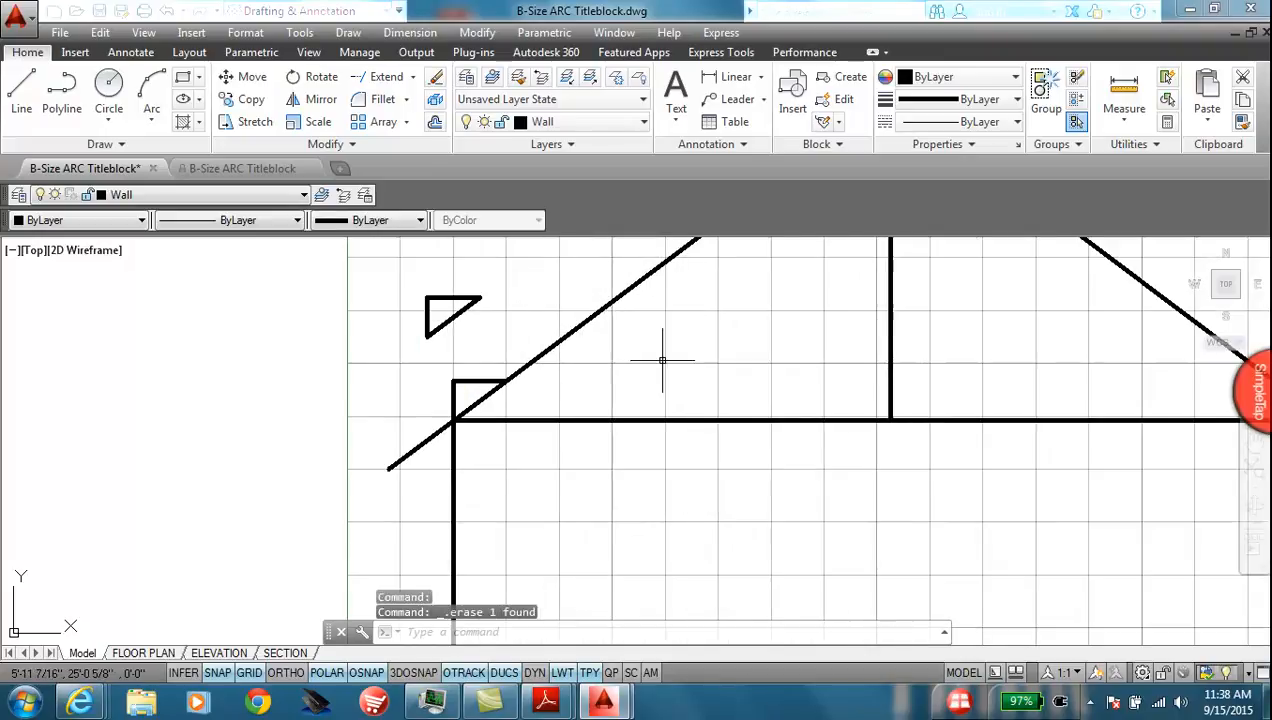
{"action": "middle_click_drag", "start_coordinate": [775, 358], "coordinate": [738, 457]}
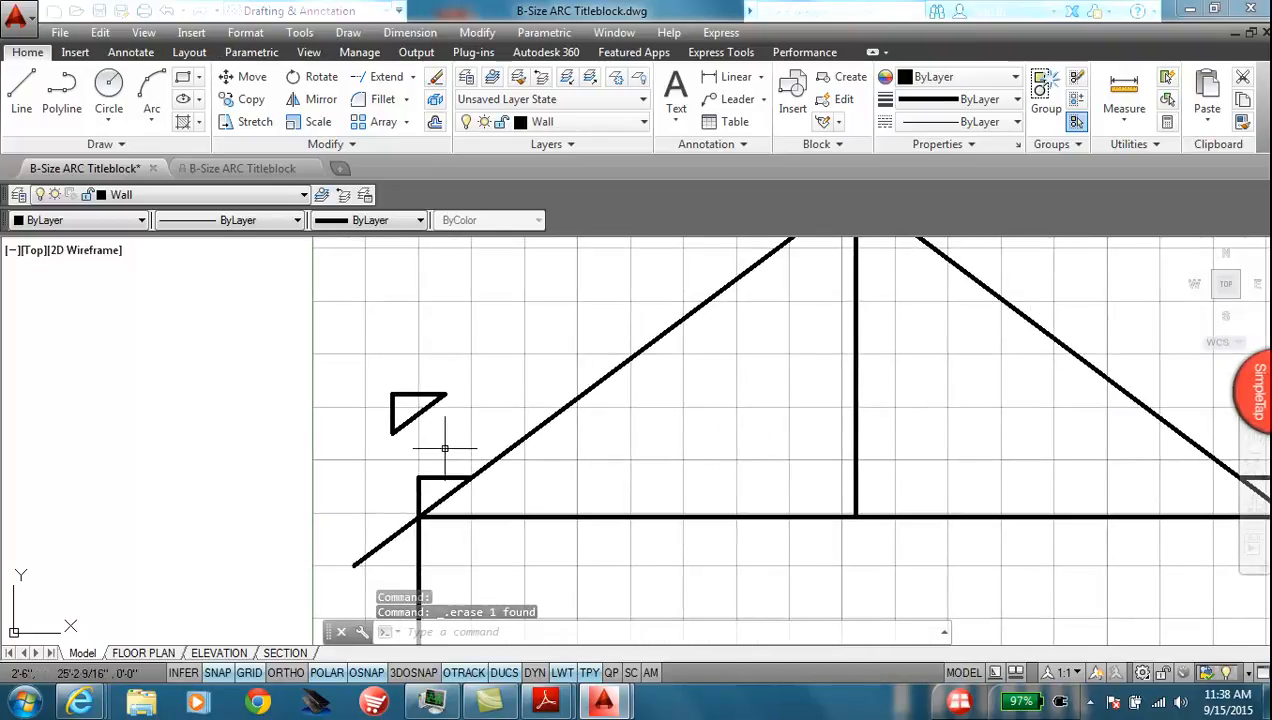
{"action": "left_click", "coordinate": [386, 455]}
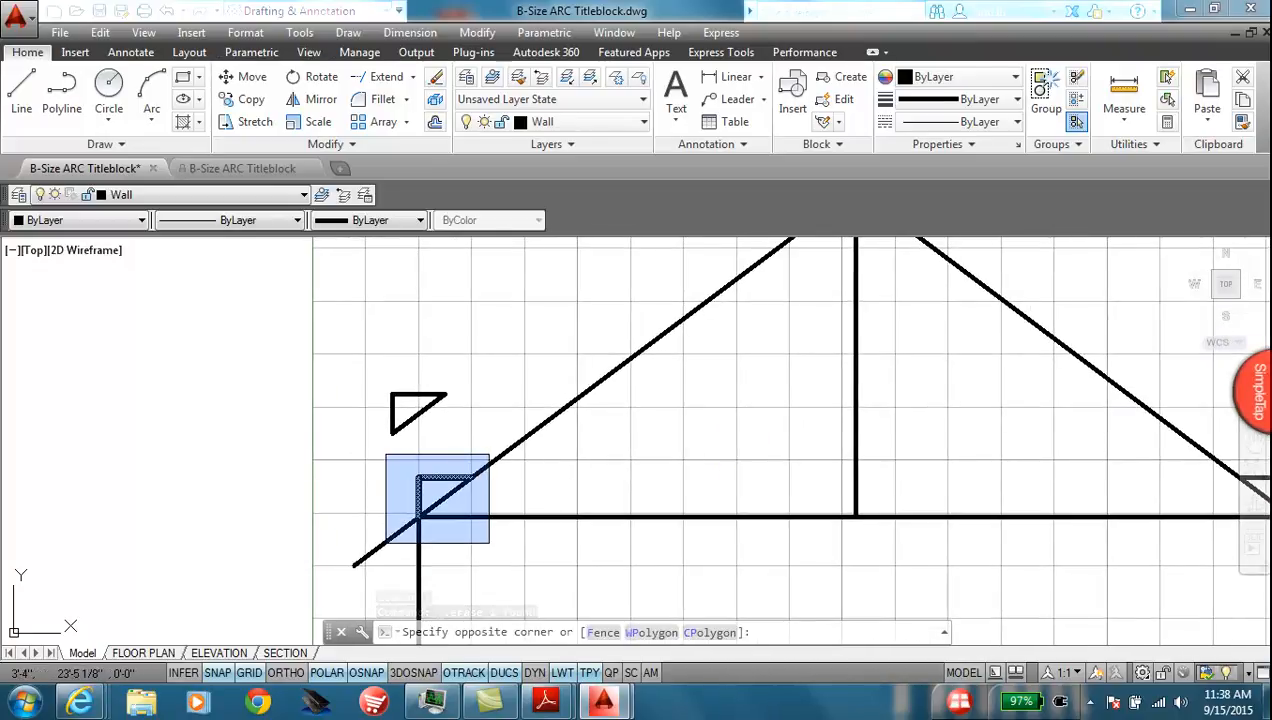
{"action": "left_click", "coordinate": [489, 543]}
{"action": "key", "text": "Delete"}
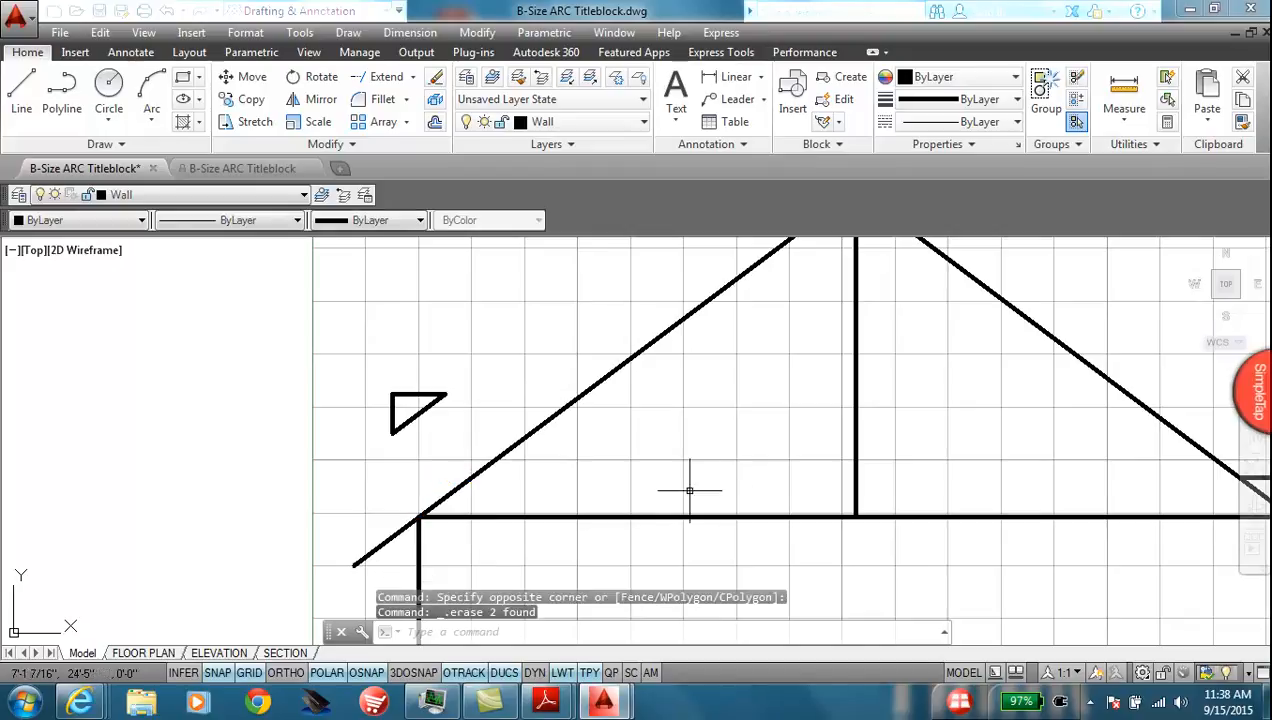
{"action": "middle_click_drag", "start_coordinate": [901, 445], "coordinate": [489, 485]}
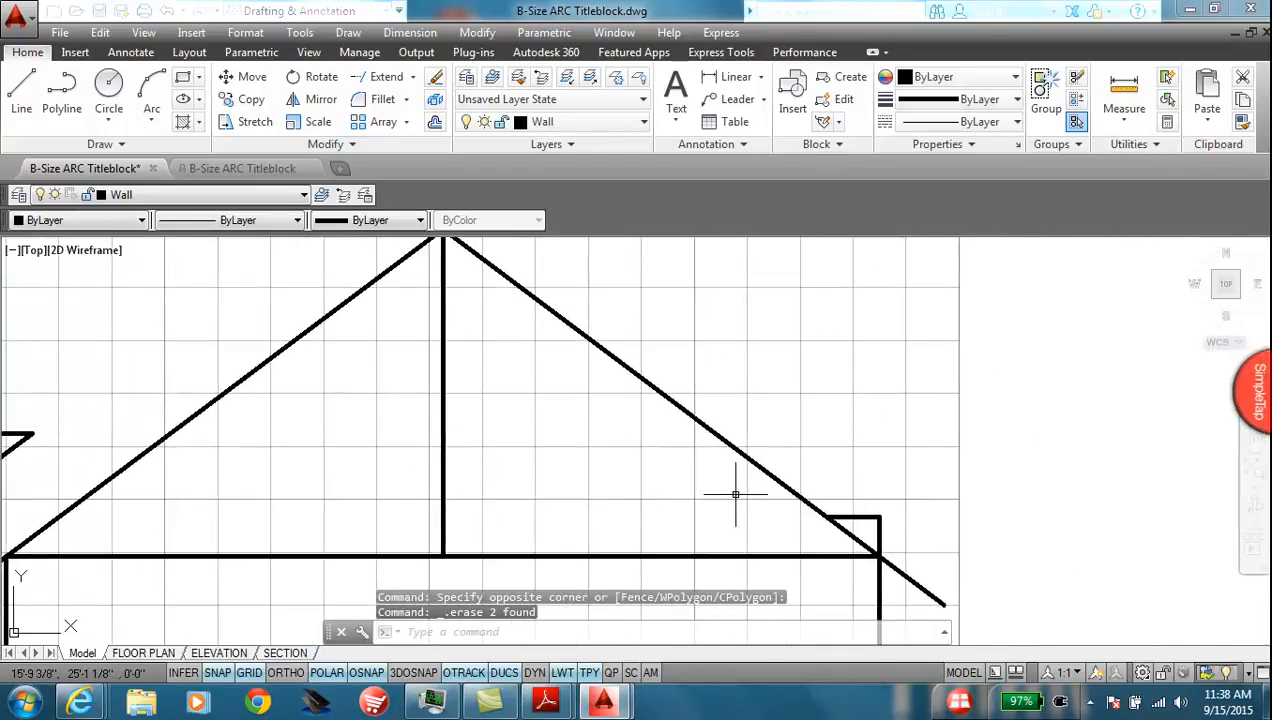
{"action": "left_click", "coordinate": [794, 466]}
{"action": "left_click", "coordinate": [902, 574]}
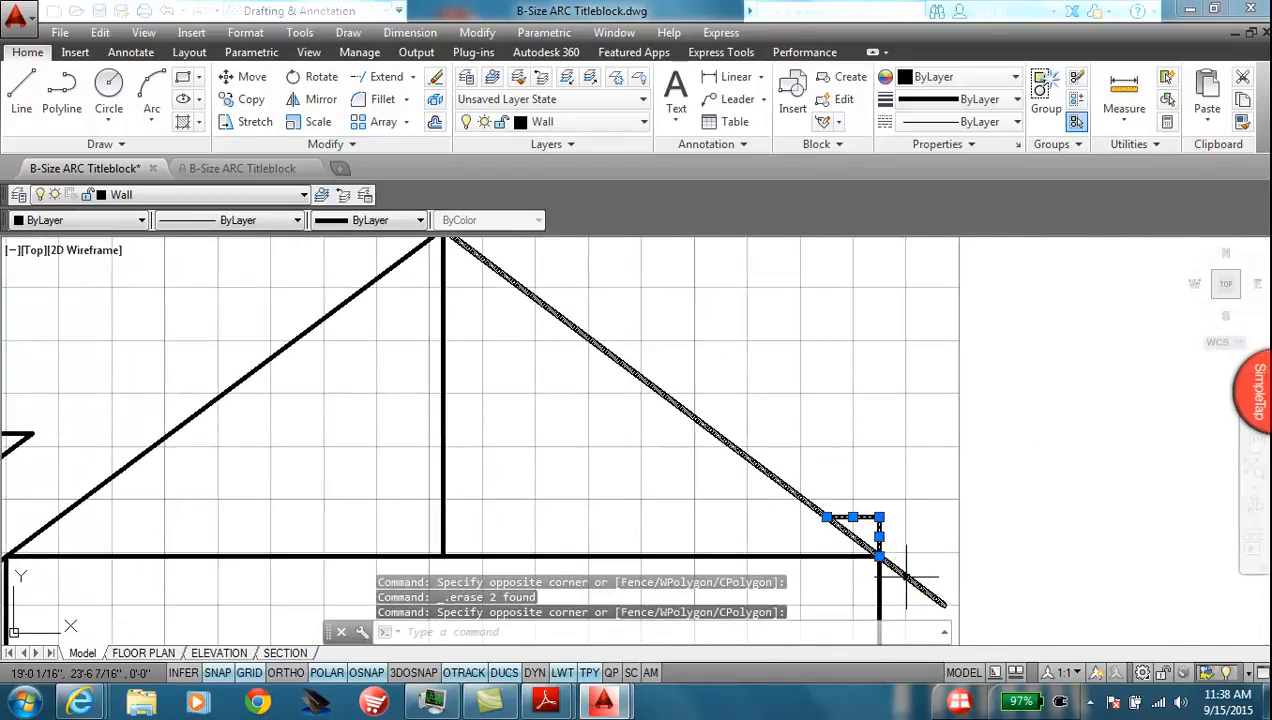
{"action": "key", "text": "Delete"}
{"action": "left_click", "coordinate": [802, 572]}
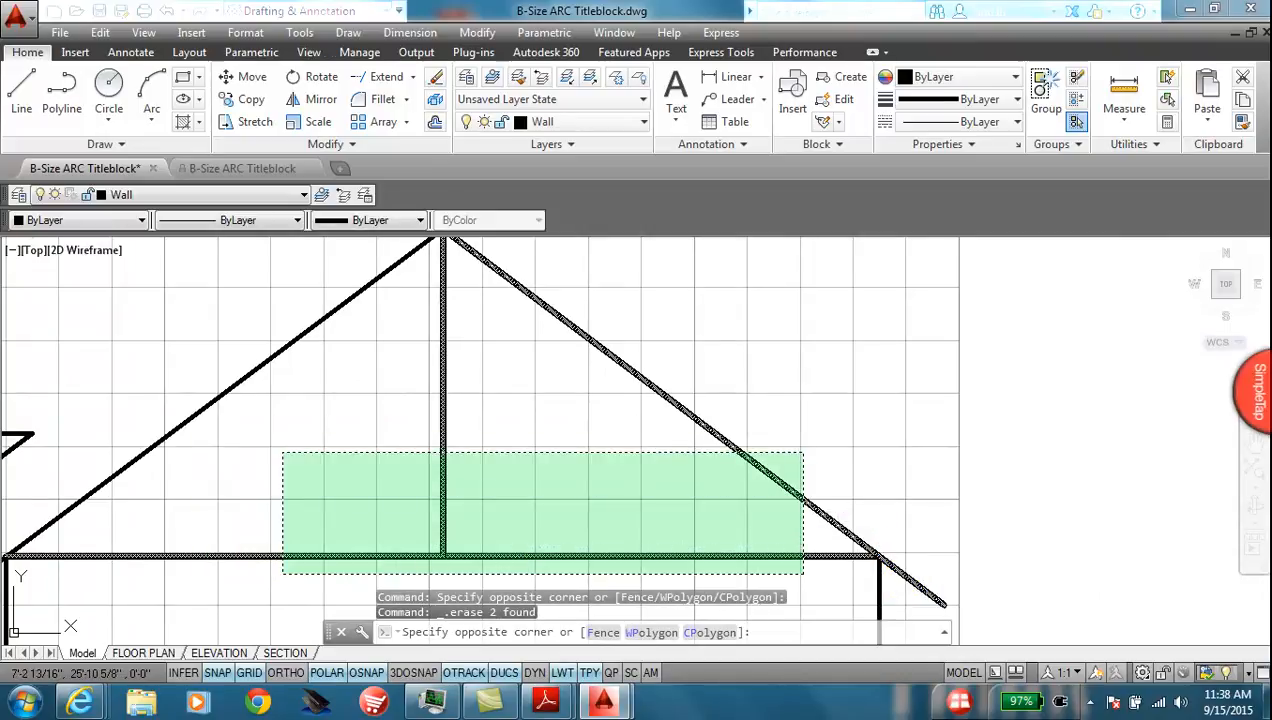
{"action": "key", "text": "Escape"}
{"action": "scroll", "coordinate": [280, 450], "scroll_direction": "down", "scroll_amount": 1}
{"action": "scroll", "coordinate": [298, 440], "scroll_direction": "down", "scroll_amount": 1}
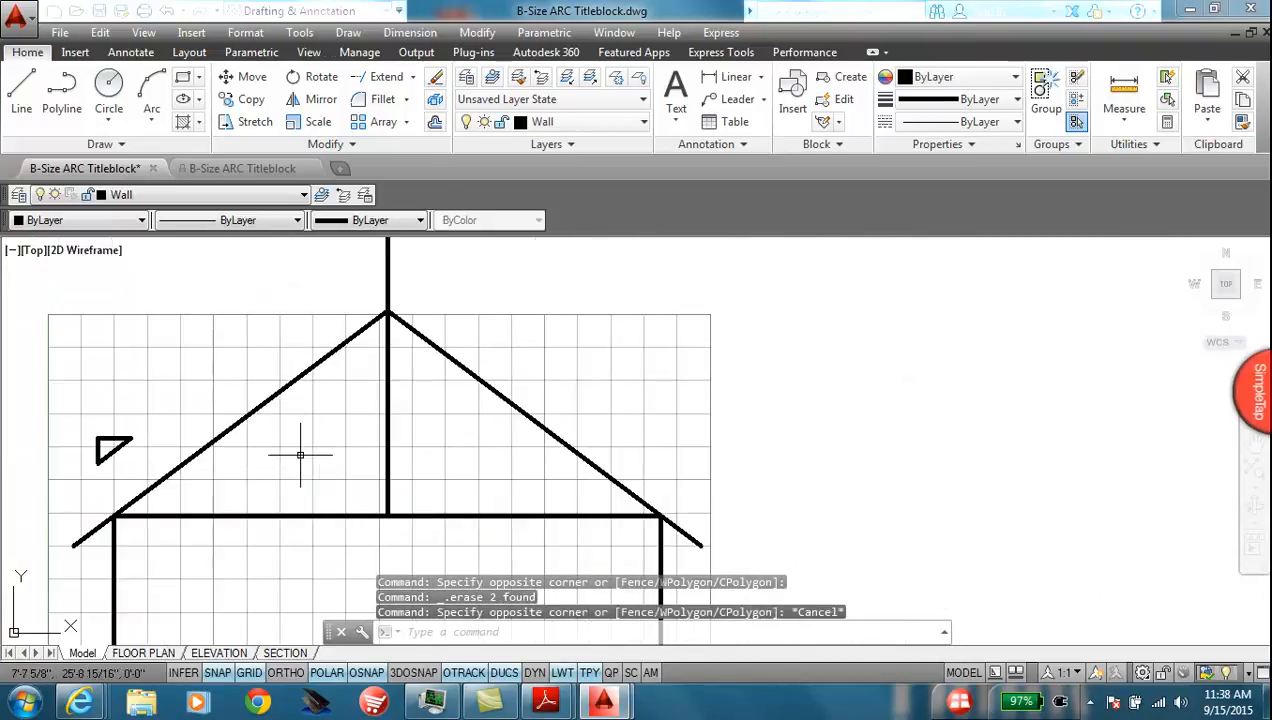
{"action": "middle_click_drag", "start_coordinate": [312, 452], "coordinate": [416, 468]}
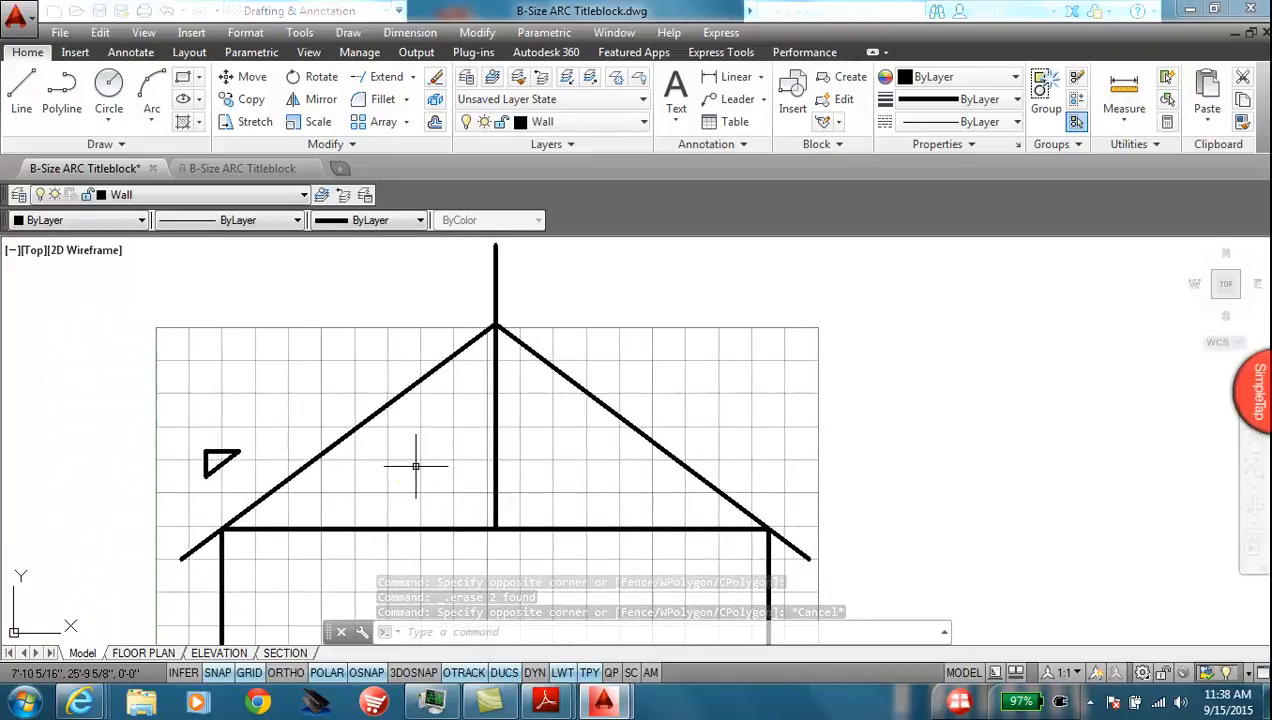
{"action": "left_click", "coordinate": [435, 122]}
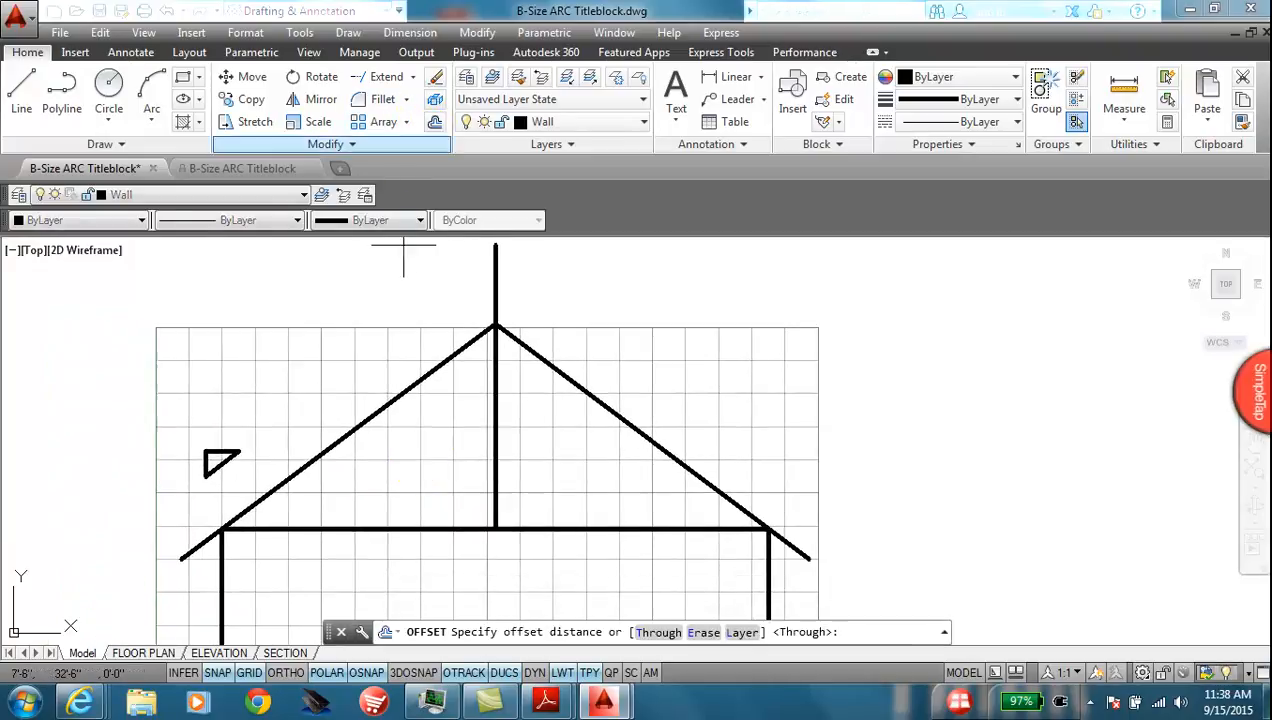
{"action": "type", "text": "8"}
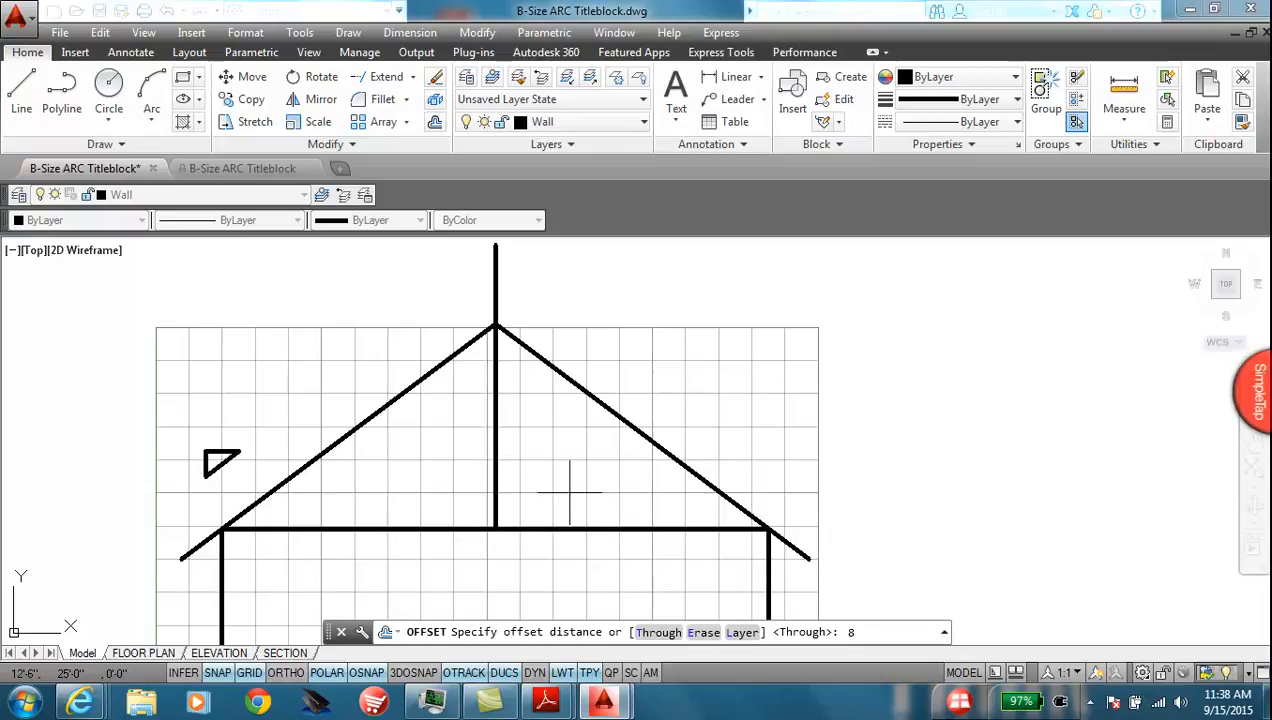
{"action": "key", "text": "Return"}
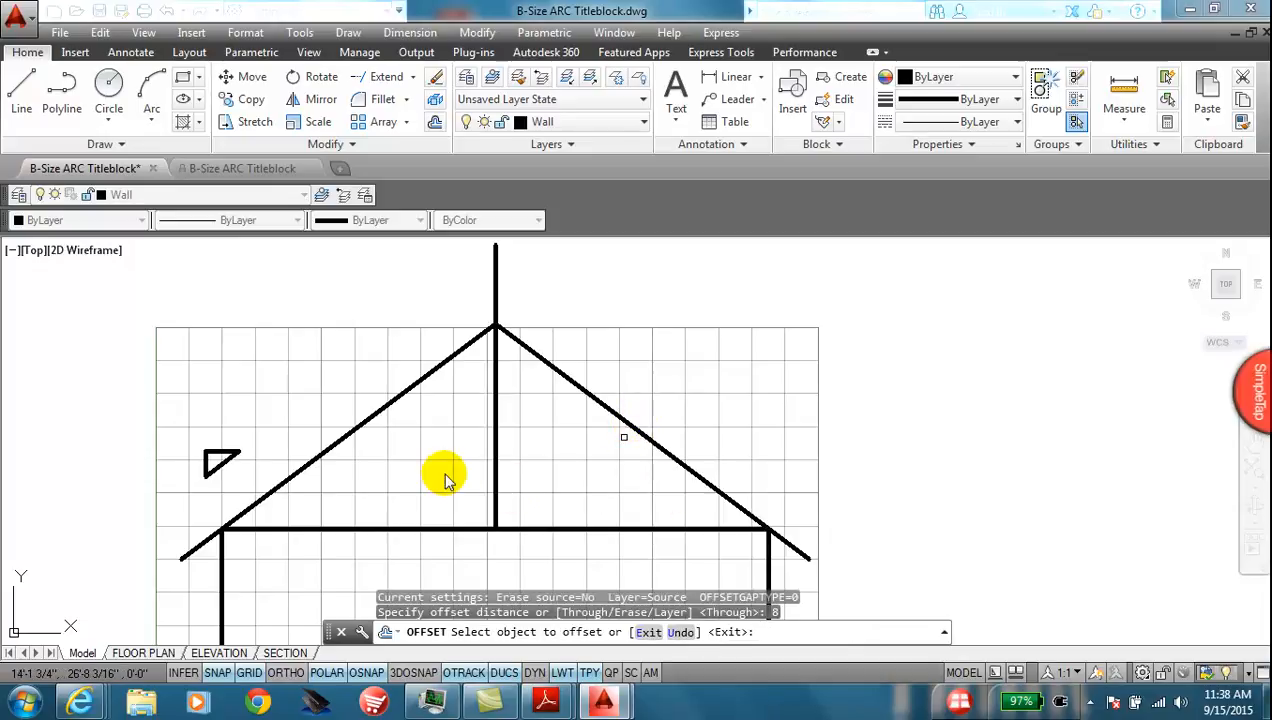
Step: Turn off grid snapping and offset both roof slope lines 8" outward above the roof
{"action": "left_click", "coordinate": [222, 674]}
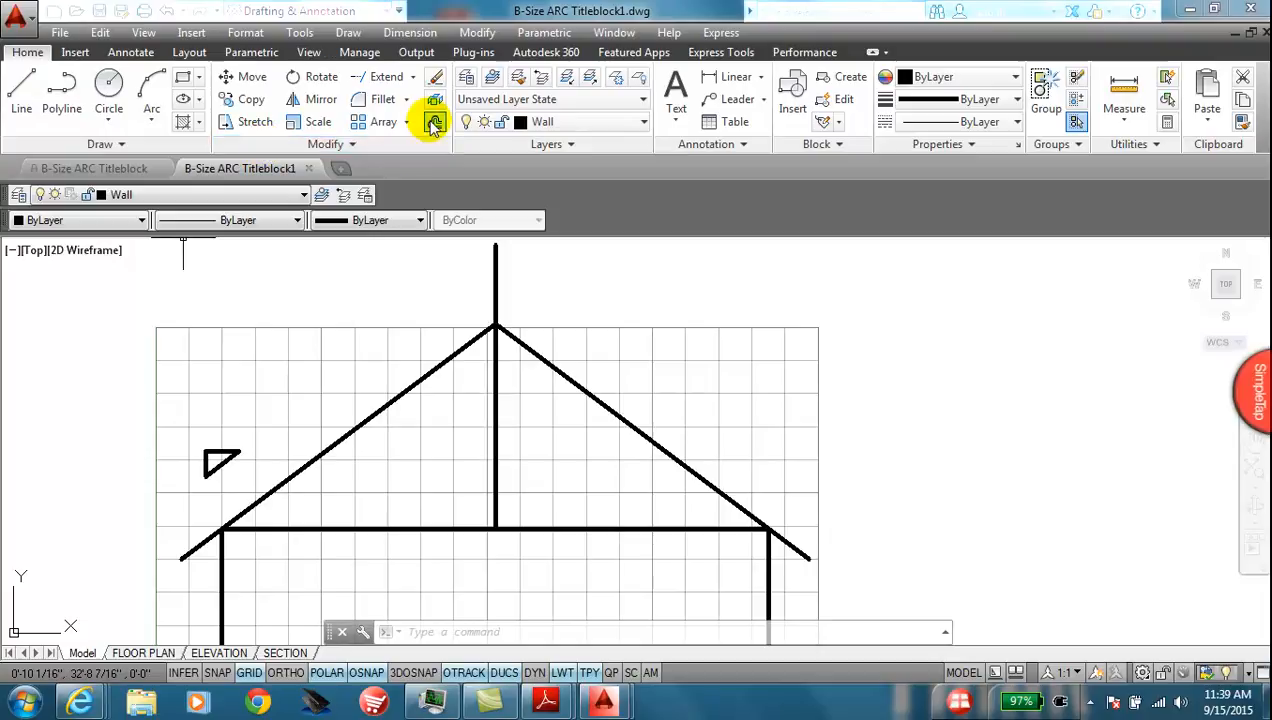
{"action": "left_click", "coordinate": [435, 122]}
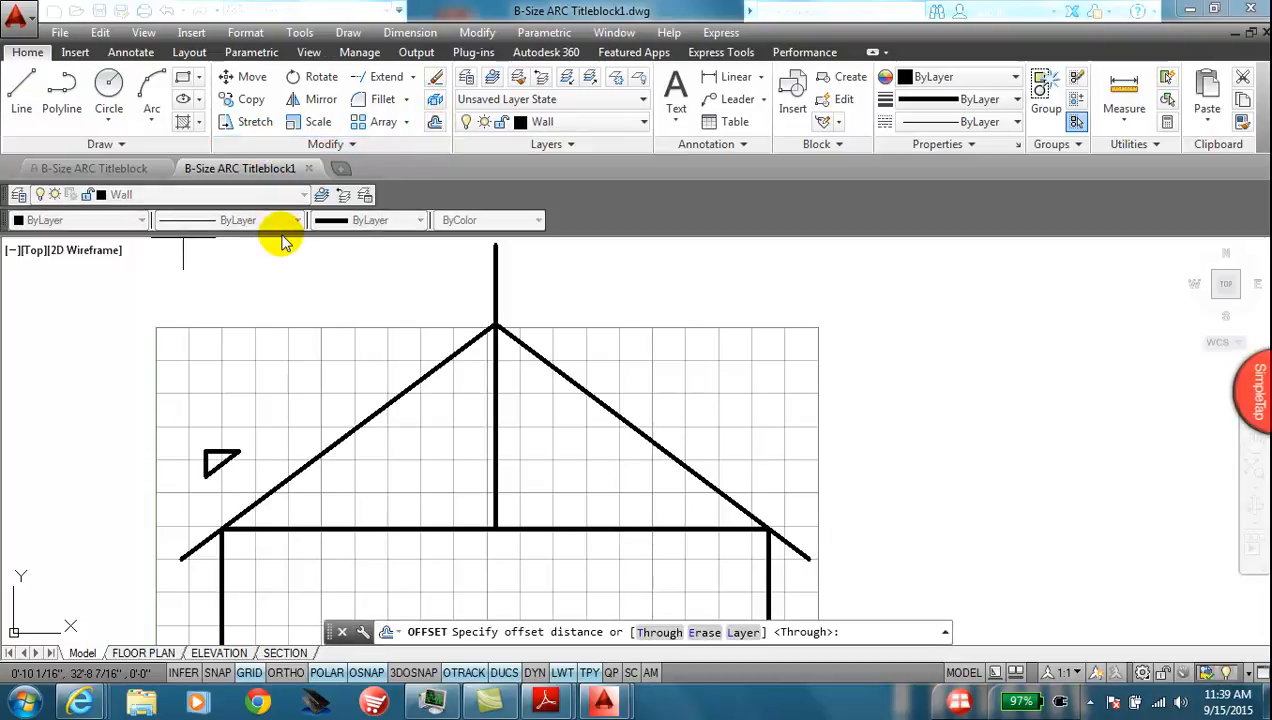
{"action": "type", "text": "8"}
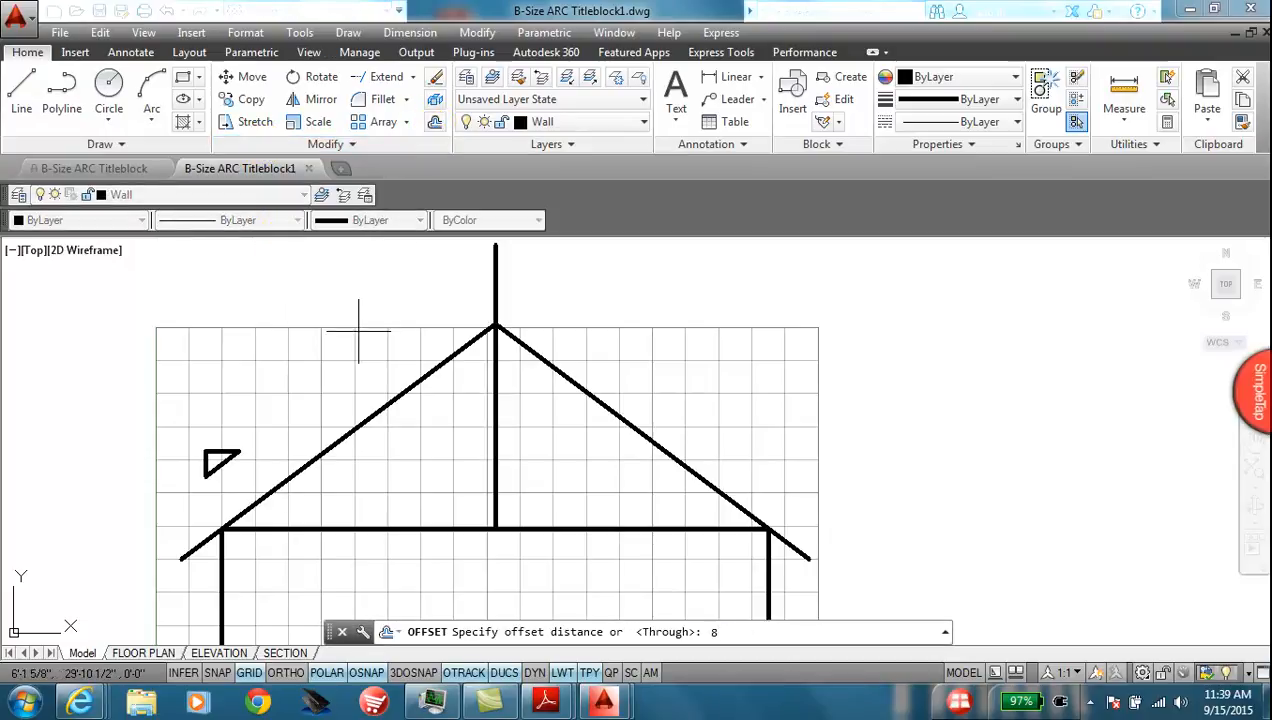
{"action": "key", "text": "Return"}
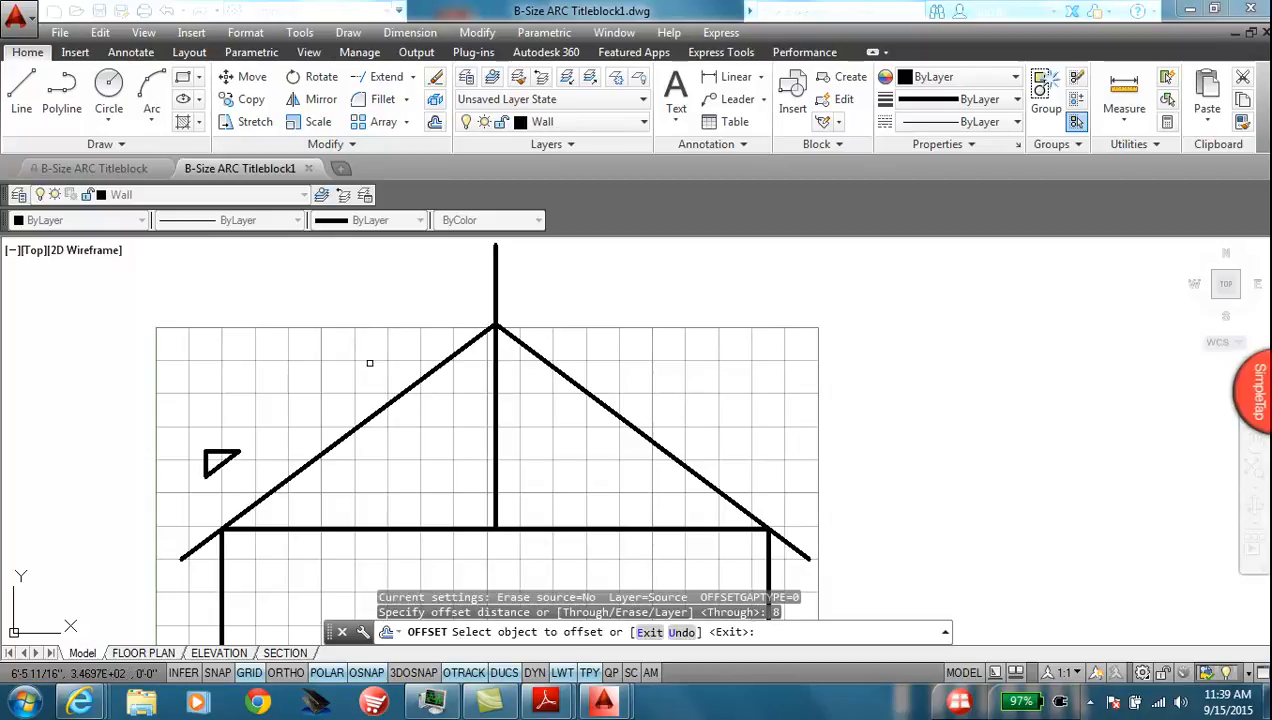
{"action": "left_click", "coordinate": [379, 408]}
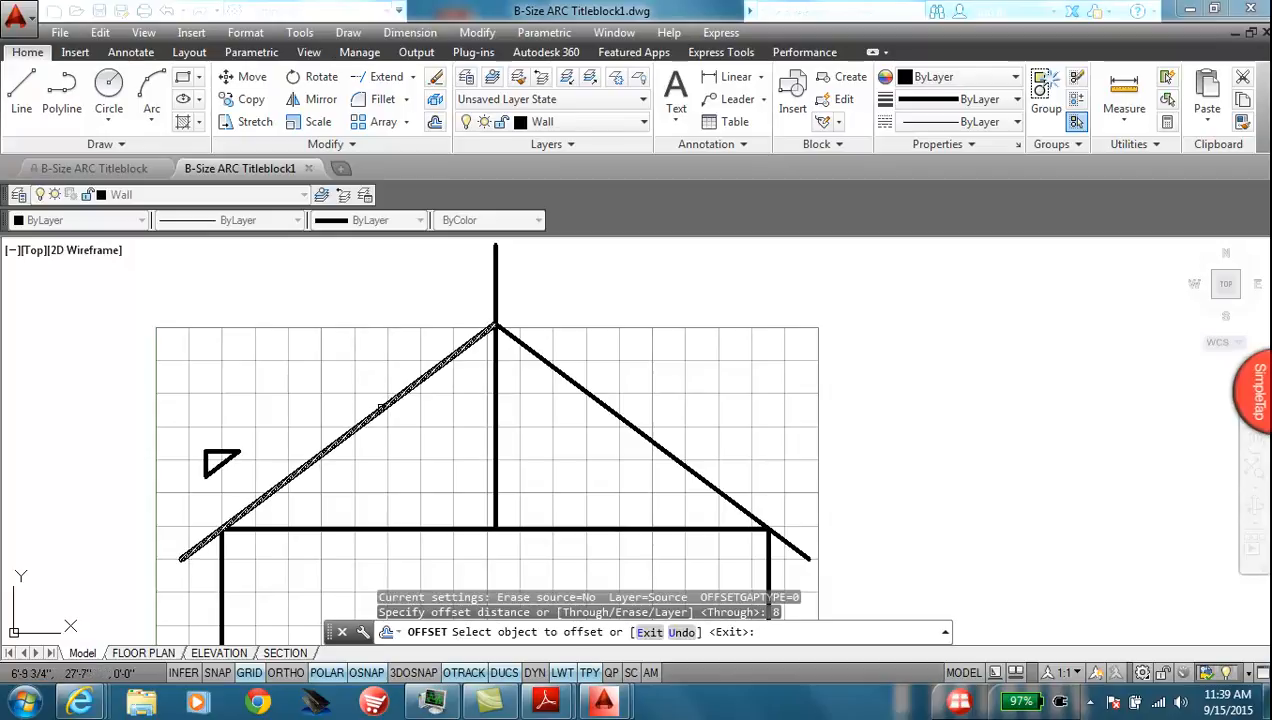
{"action": "left_click", "coordinate": [365, 353]}
{"action": "left_click", "coordinate": [561, 380]}
{"action": "left_click", "coordinate": [616, 357]}
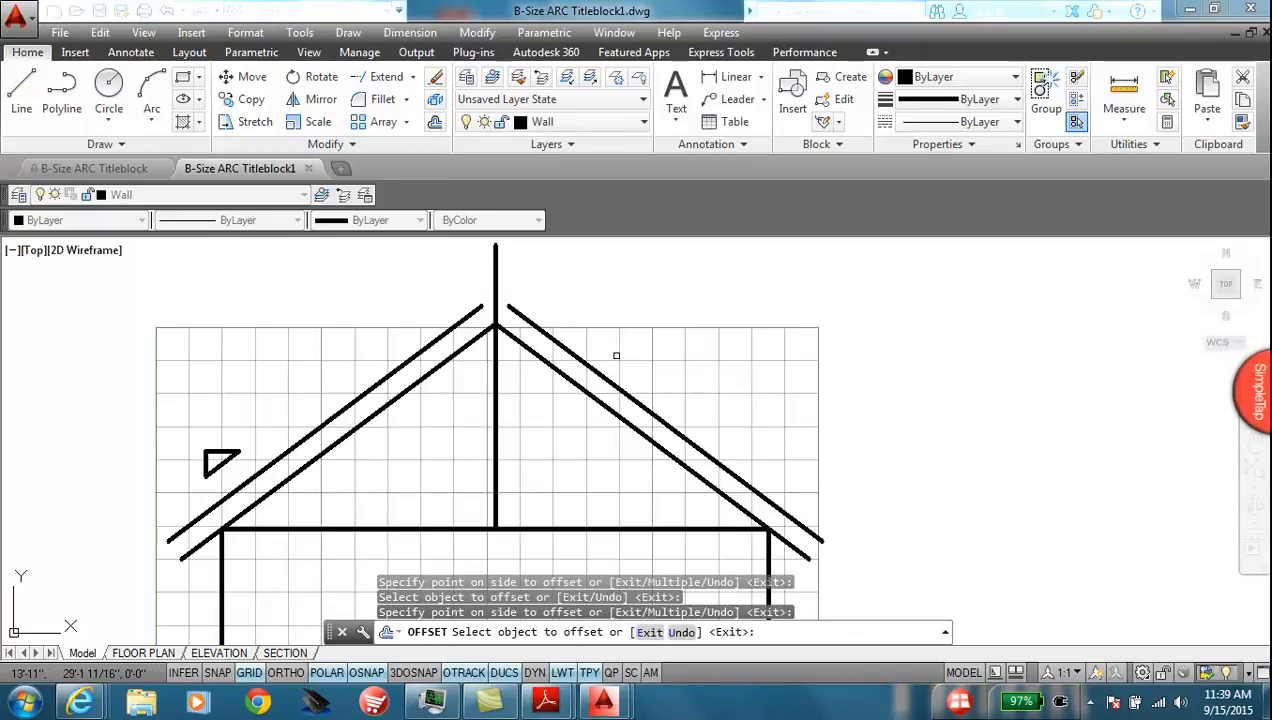
Step: Fillet the upper ends of the two offset roof lines so they meet in a sharp peak
{"action": "left_click", "coordinate": [380, 101]}
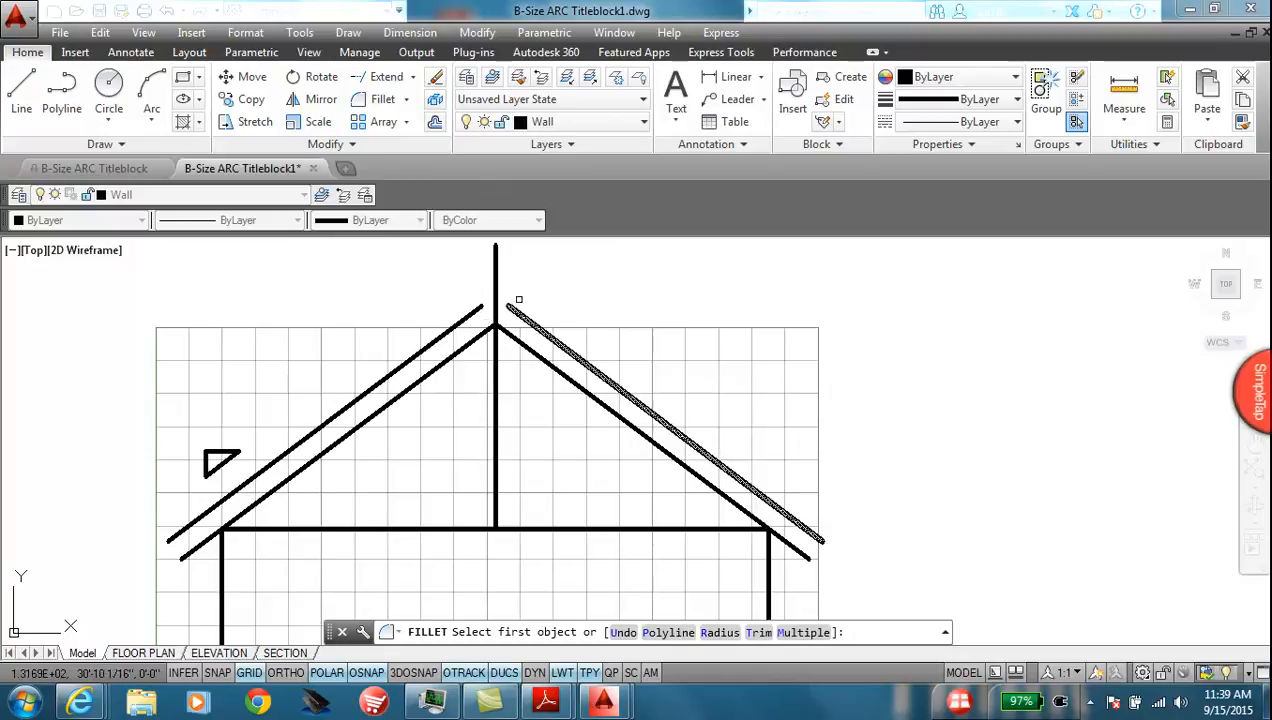
{"action": "left_click", "coordinate": [445, 331]}
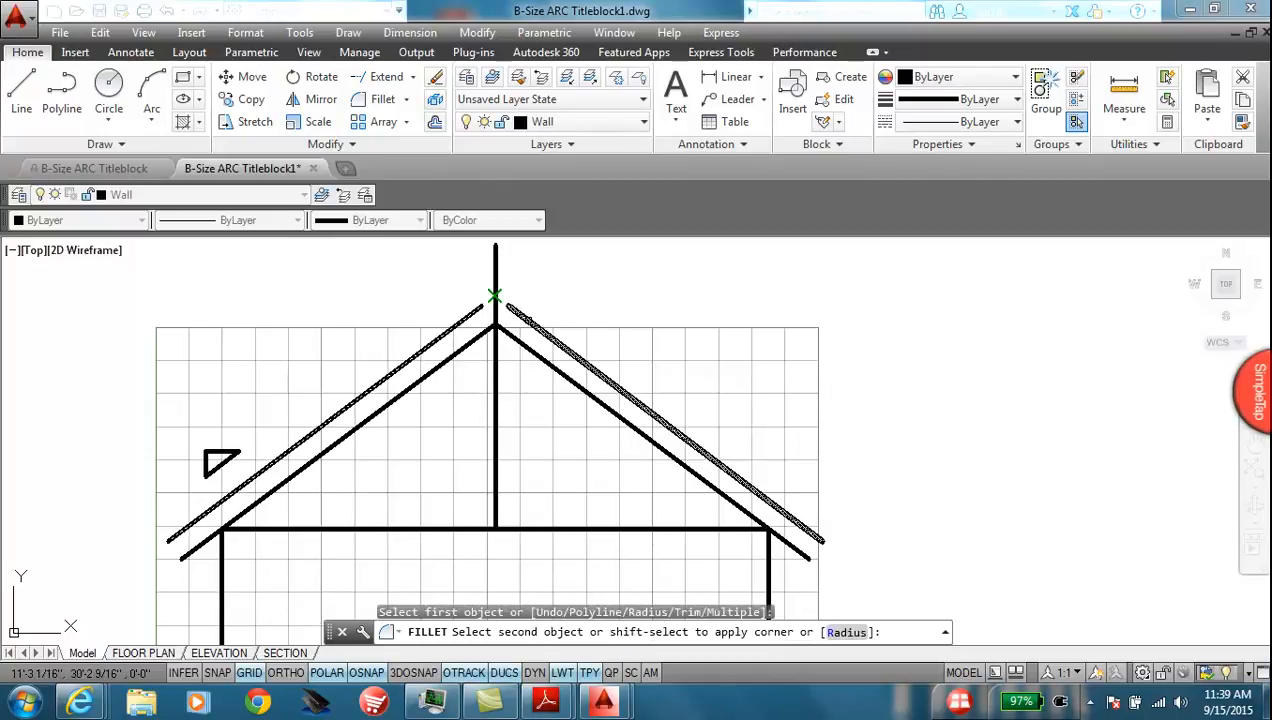
{"action": "left_click", "coordinate": [527, 321]}
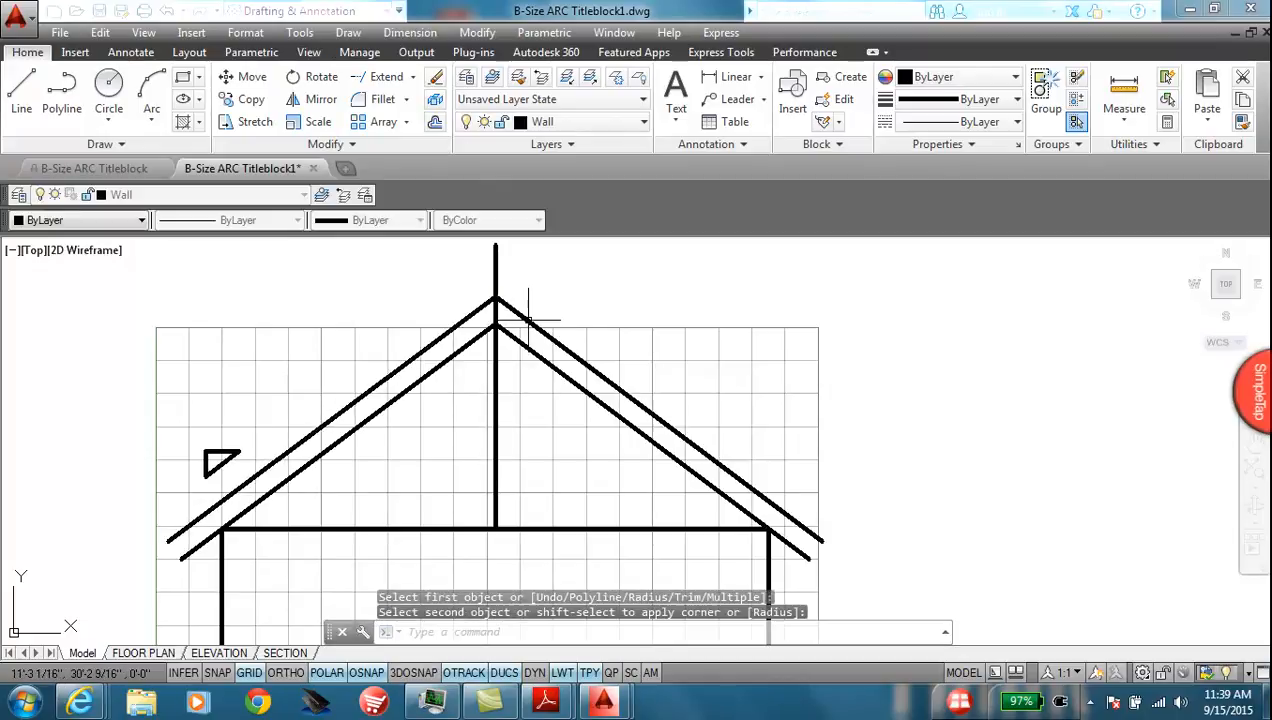
Step: Delete the vertical centre line through the roof peak
{"action": "left_click", "coordinate": [490, 265]}
{"action": "left_click", "coordinate": [437, 270]}
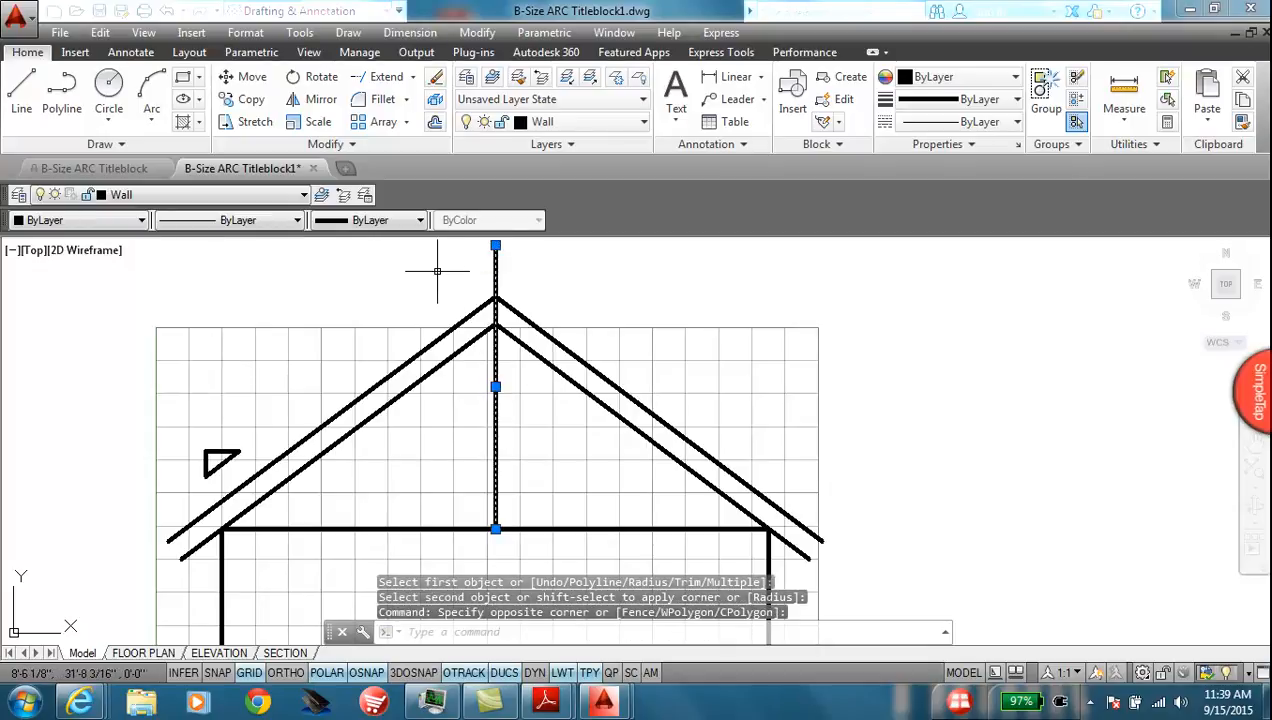
{"action": "key", "text": "Delete"}
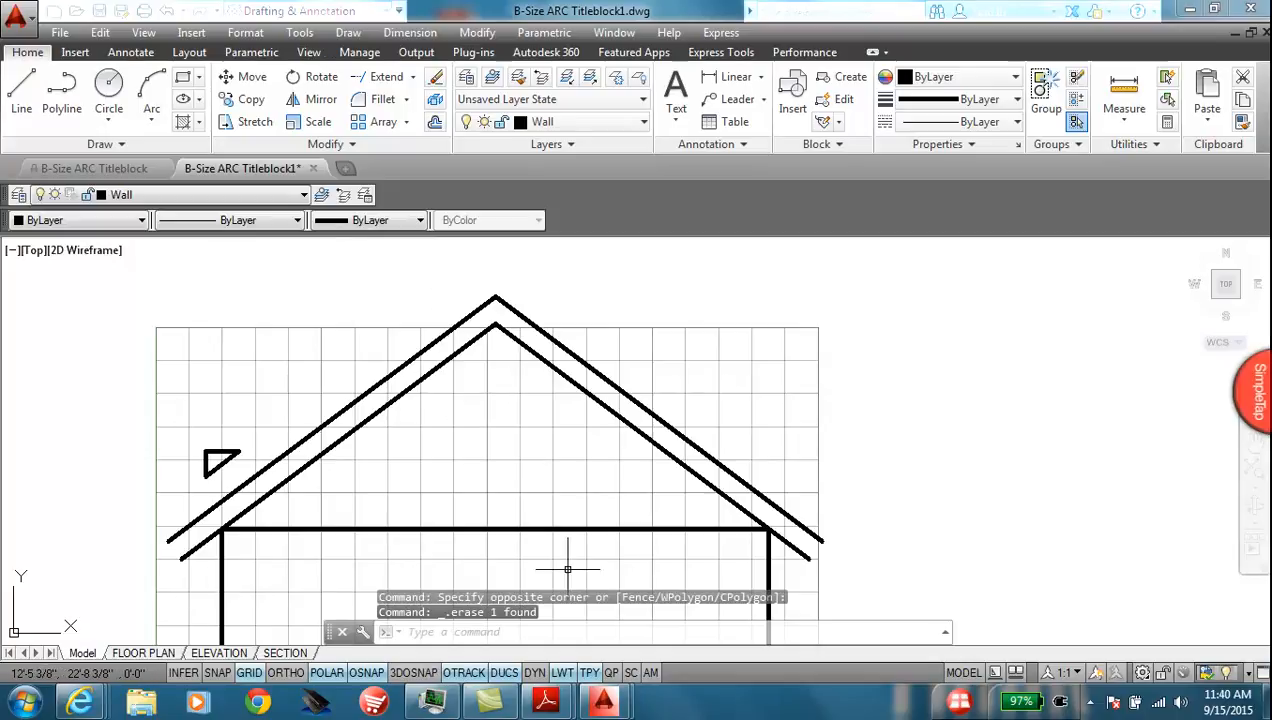
Step: Delete the horizontal line joining the tops of the two walls beneath the roof
{"action": "left_click", "coordinate": [518, 540]}
{"action": "left_click", "coordinate": [508, 505]}
{"action": "key", "text": "Delete"}
Step: Close both eave ends of the roof with short lines joining the inner and outer slope endpoints
{"action": "left_click", "coordinate": [22, 95]}
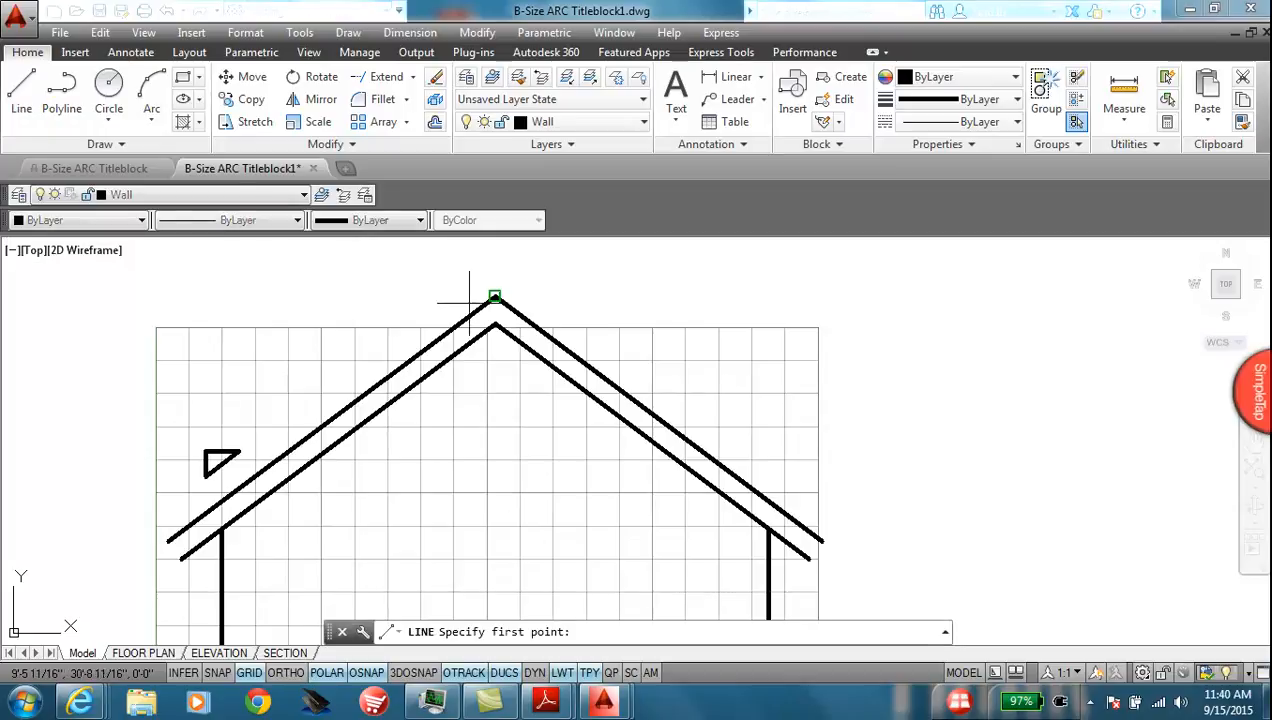
{"action": "left_click", "coordinate": [820, 539]}
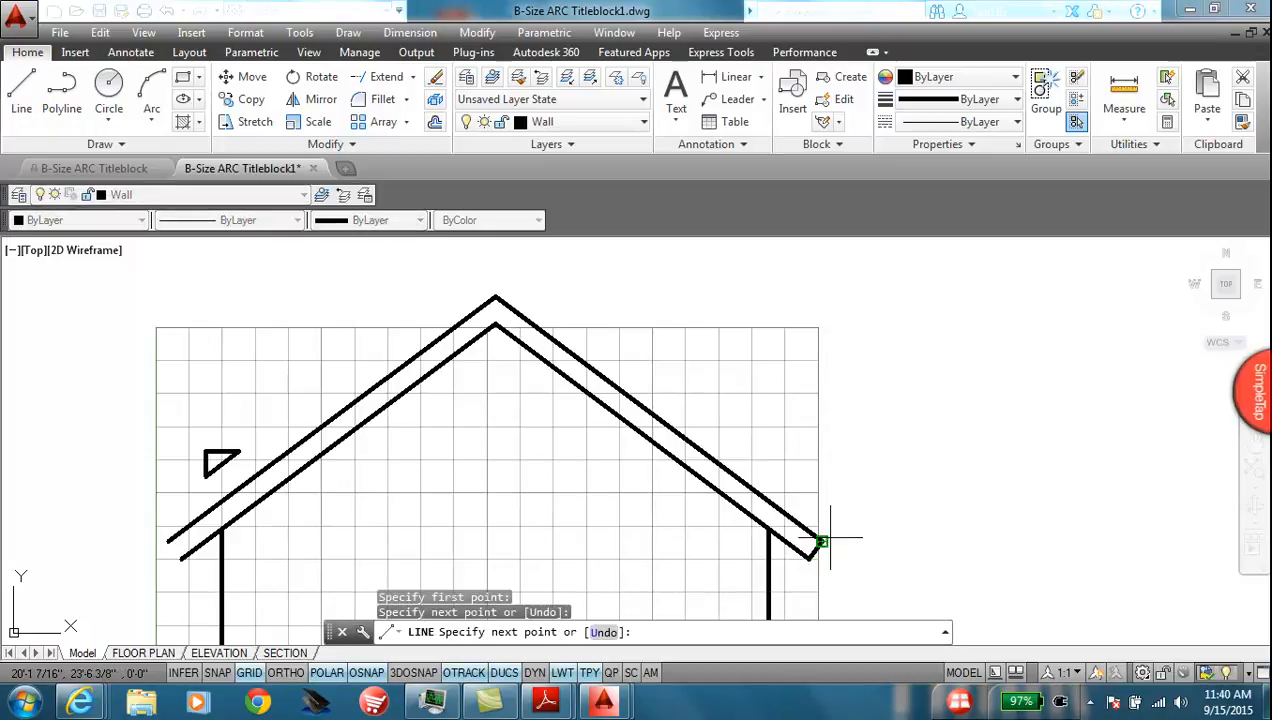
{"action": "left_click", "coordinate": [22, 95]}
{"action": "left_click", "coordinate": [168, 541]}
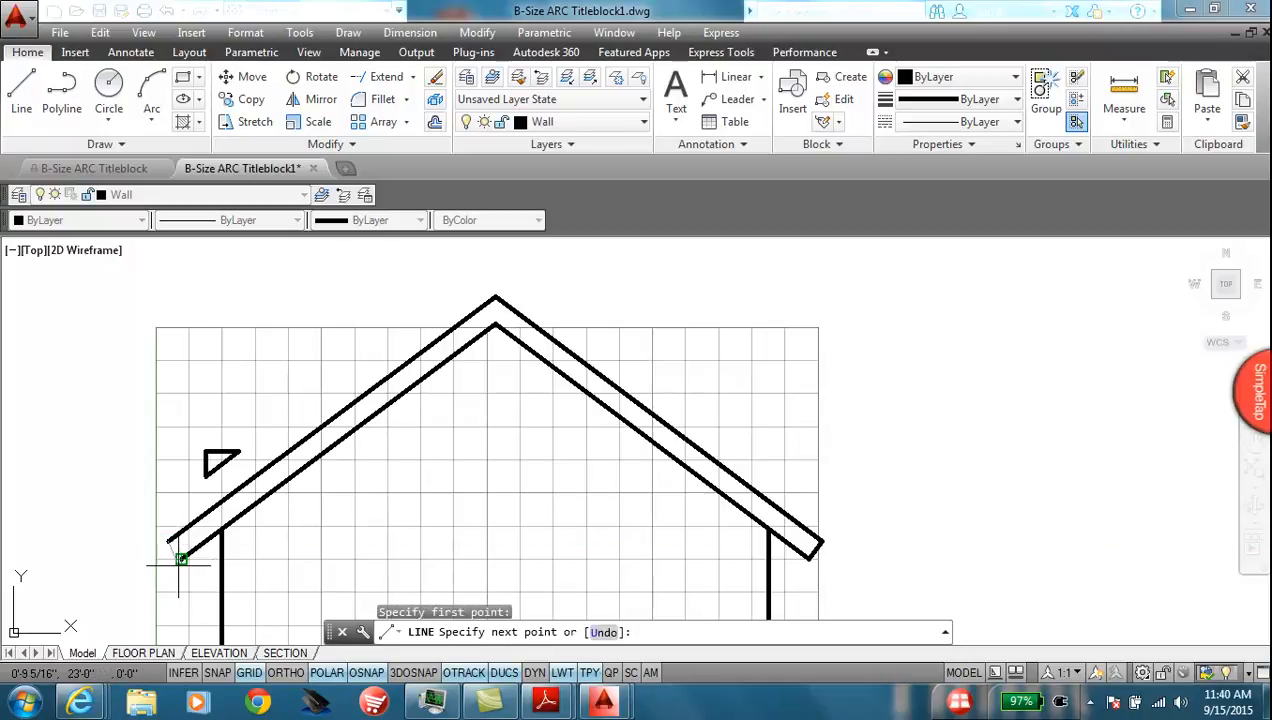
{"action": "scroll", "coordinate": [437, 531], "scroll_direction": "down", "scroll_amount": 5}
{"action": "mouse_move", "coordinate": [440, 540]}
{"action": "middle_mouse_down"}
{"action": "mouse_move", "coordinate": [452, 470]}
{"action": "mouse_move", "coordinate": [497, 406]}
{"action": "middle_mouse_up"}
{"action": "scroll", "coordinate": [478, 511], "scroll_direction": "up", "scroll_amount": 2}
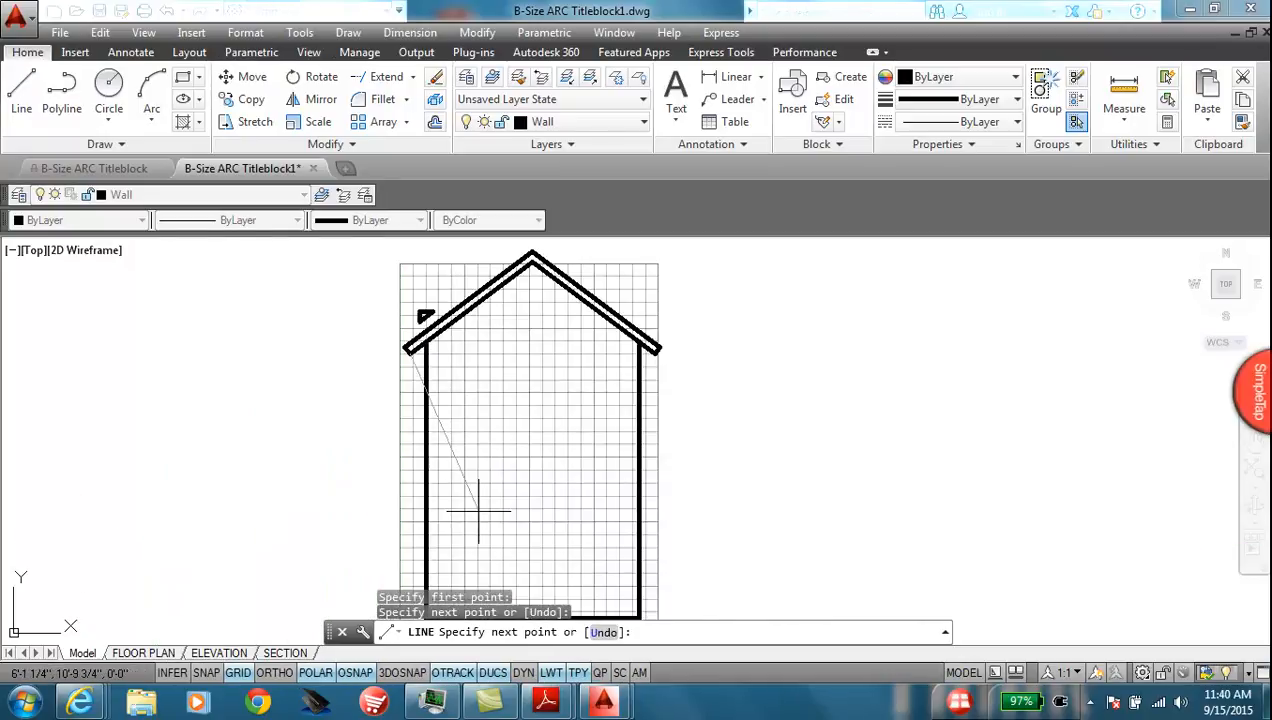
{"action": "key", "text": "Escape"}
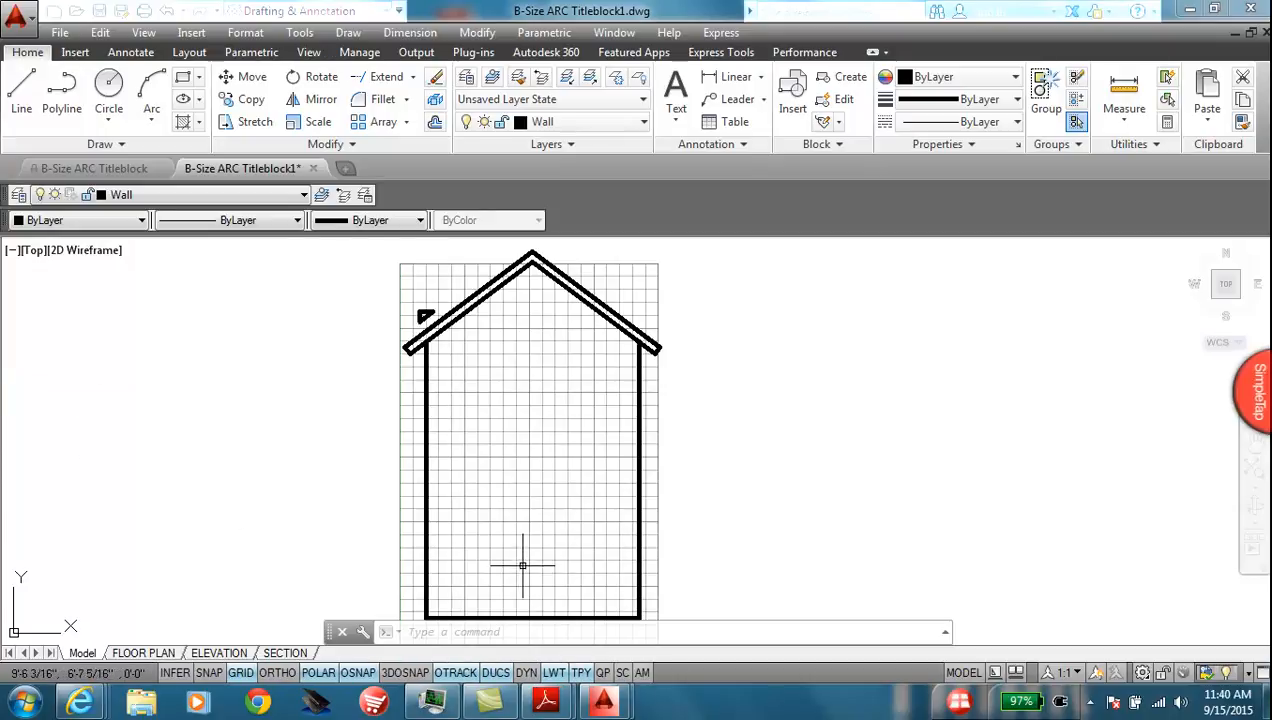
Step: Switch to the house elevation PDF in Adobe Reader, examine the window layout and dimensions, and return to the AutoCAD drawing
{"action": "mouse_move", "coordinate": [543, 705]}
{"action": "left_click", "coordinate": [630, 619]}
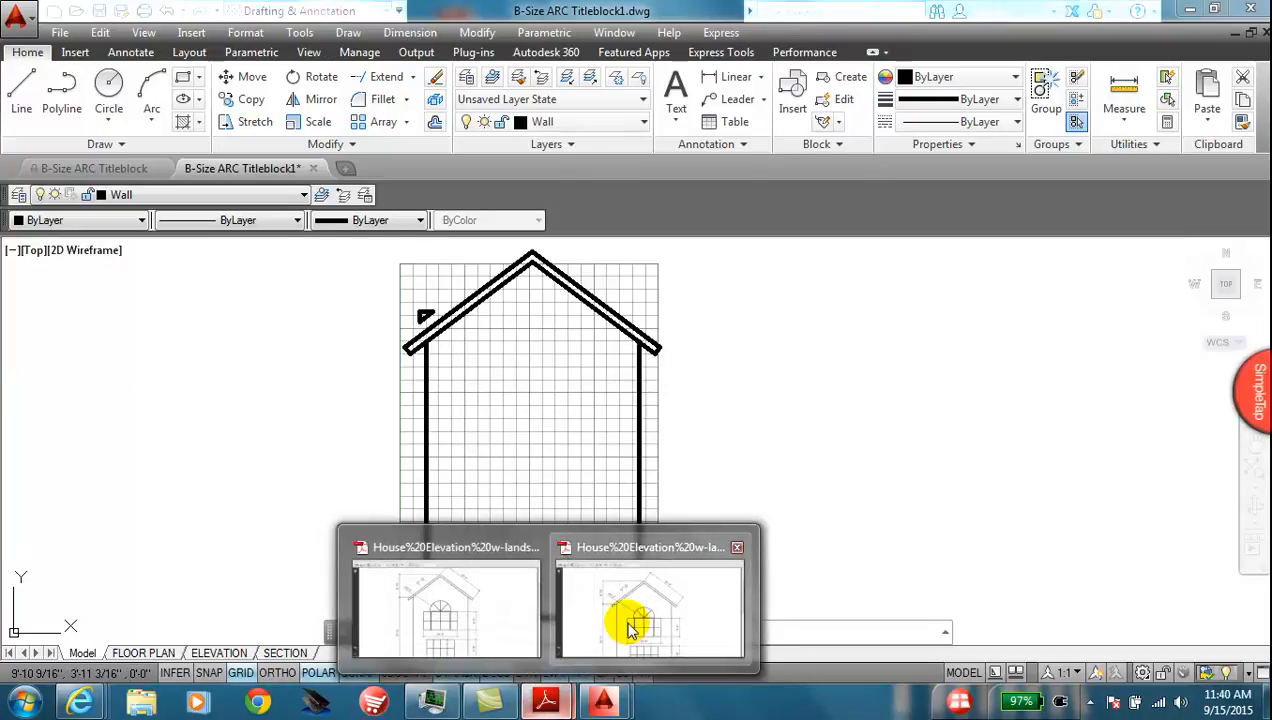
{"action": "scroll", "coordinate": [815, 493], "scroll_direction": "down", "scroll_amount": 3}
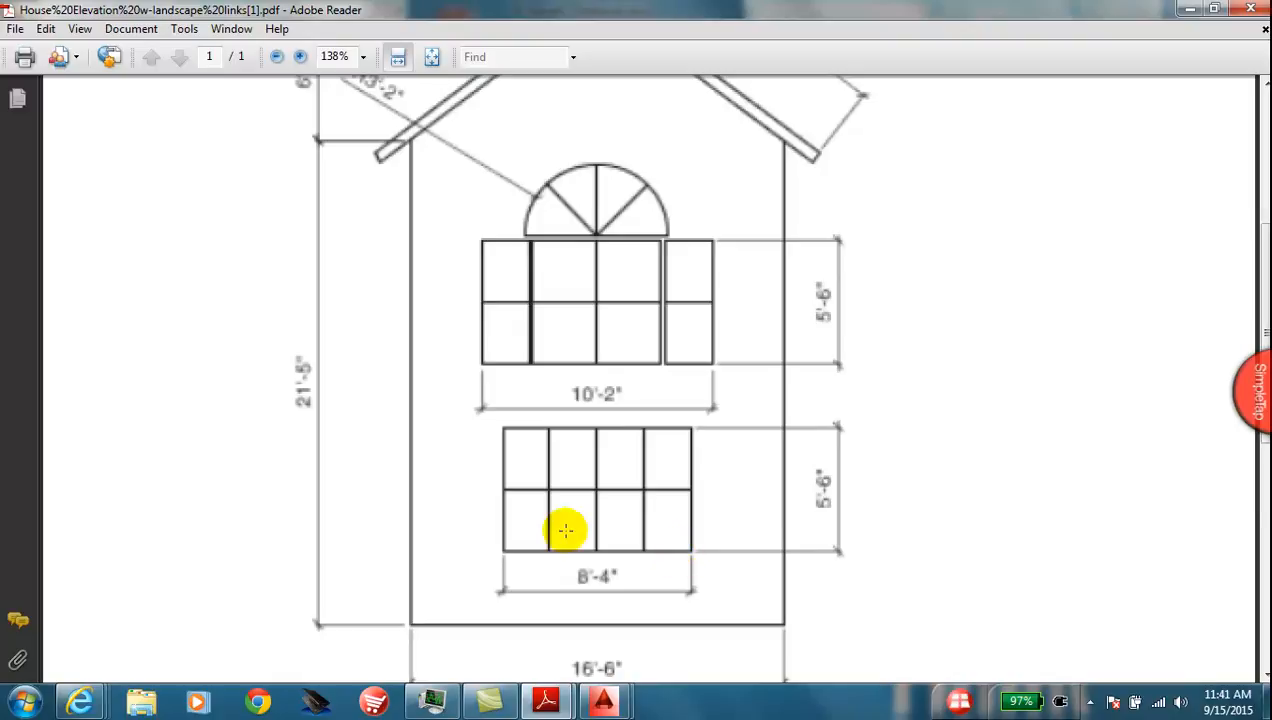
{"action": "mouse_move", "coordinate": [603, 703]}
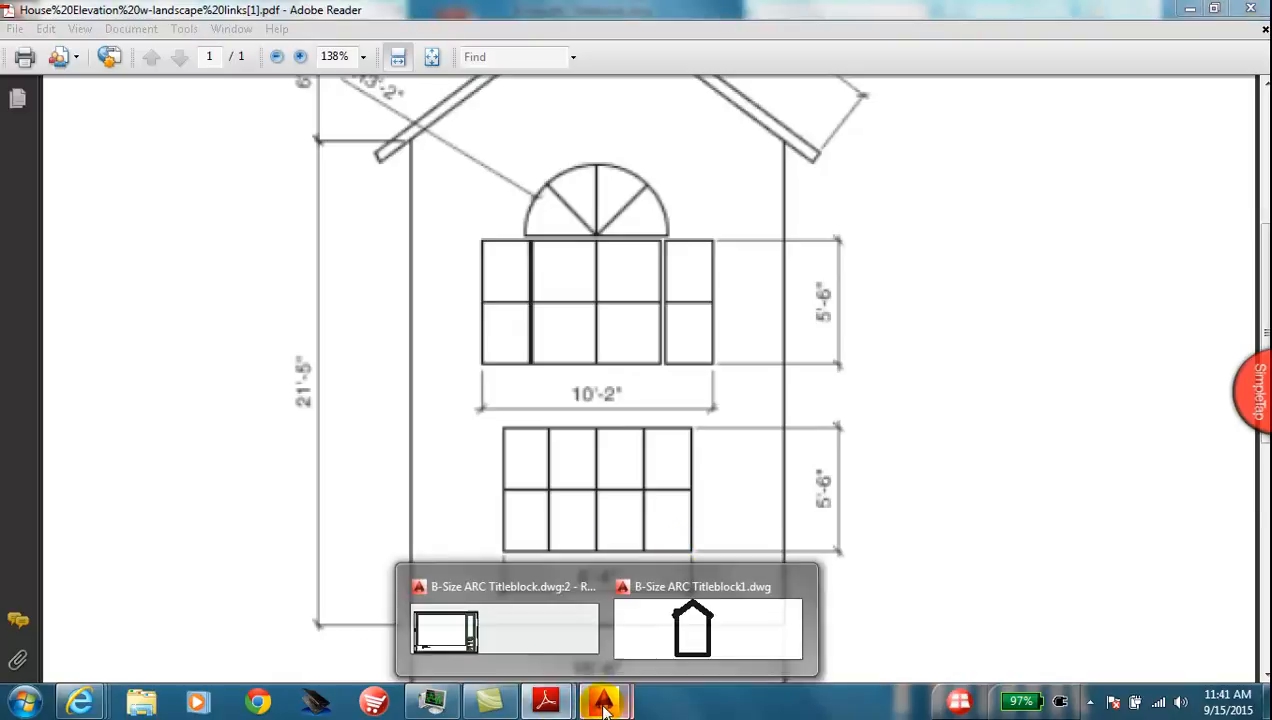
{"action": "left_click", "coordinate": [704, 628]}
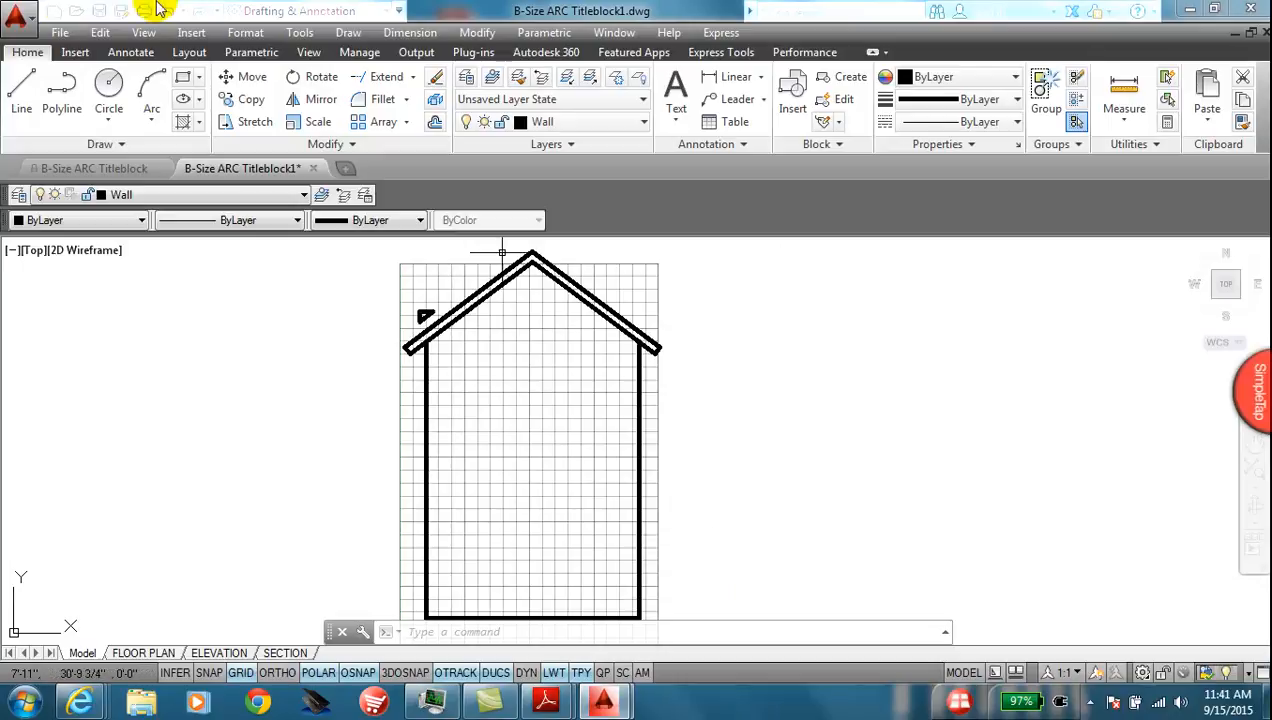
Step: Make Furniture the current layer and draw an 8'4" horizontal bottom edge for the lower window, right of the house
{"action": "left_click", "coordinate": [624, 124]}
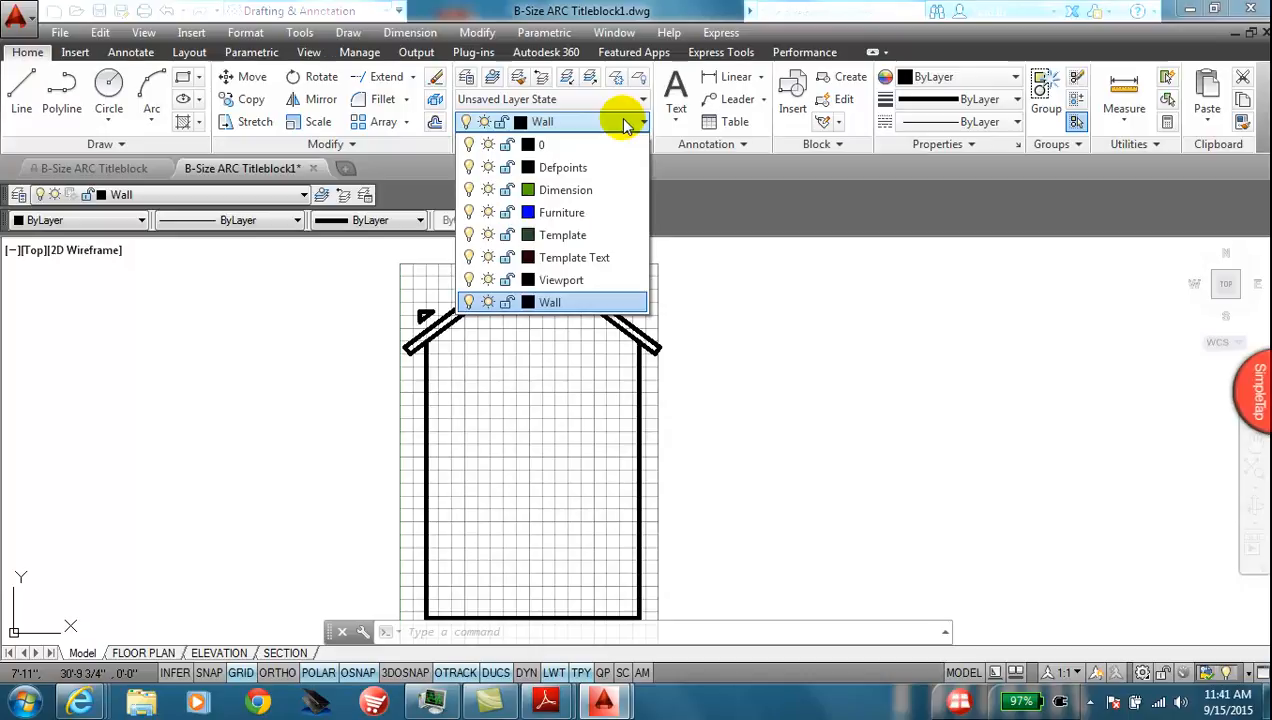
{"action": "left_click", "coordinate": [562, 213]}
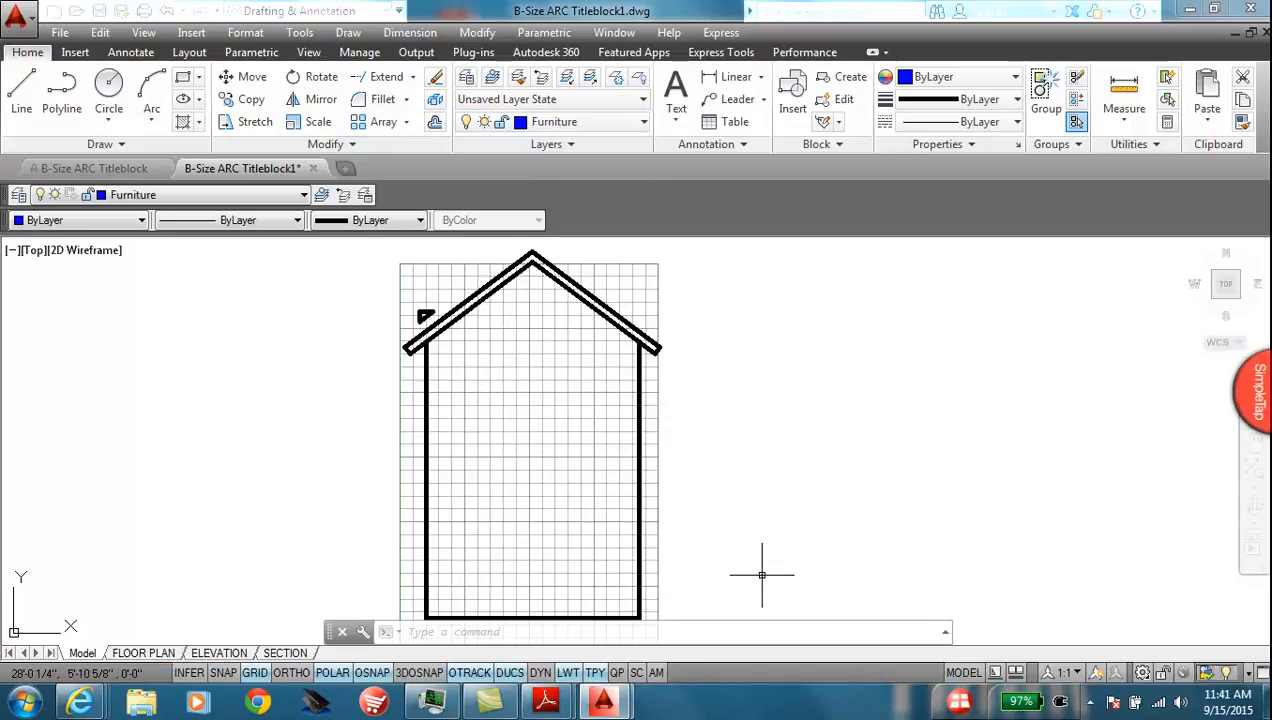
{"action": "left_click", "coordinate": [21, 88]}
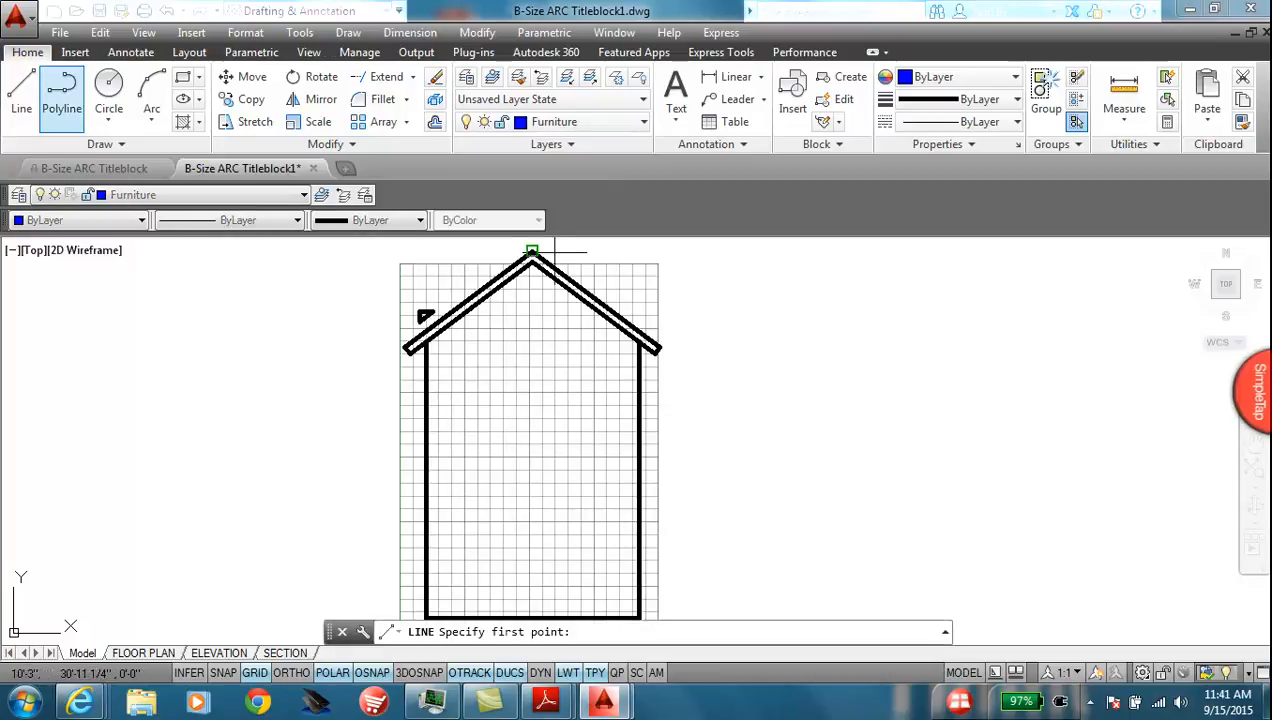
{"action": "left_click", "coordinate": [745, 545]}
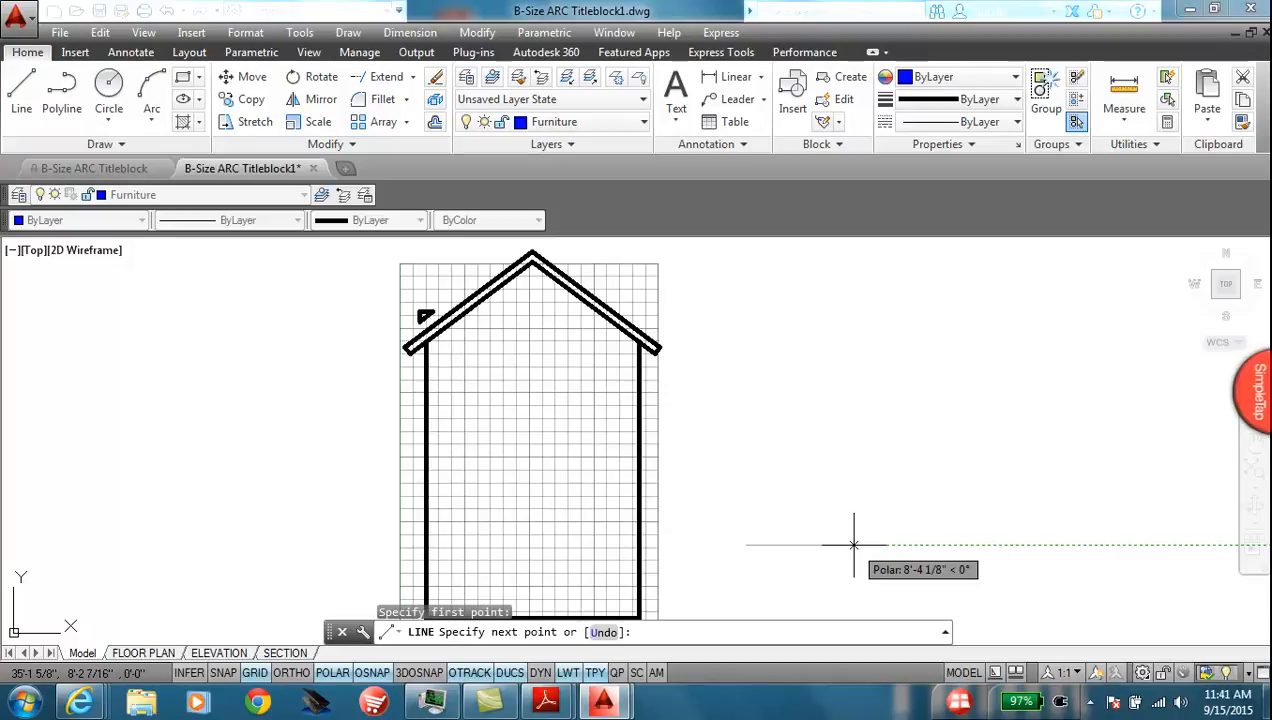
{"action": "type", "text": "8"}
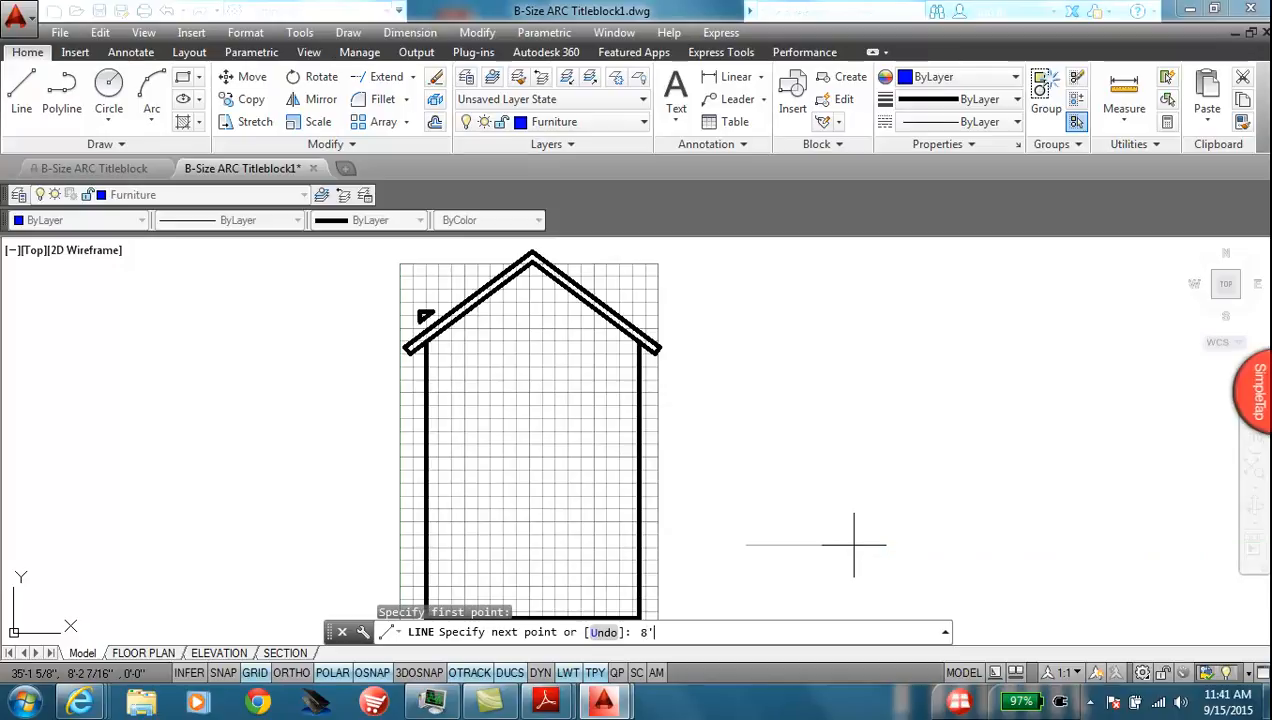
{"action": "type", "text": "'4"}
{"action": "key", "text": "Return"}
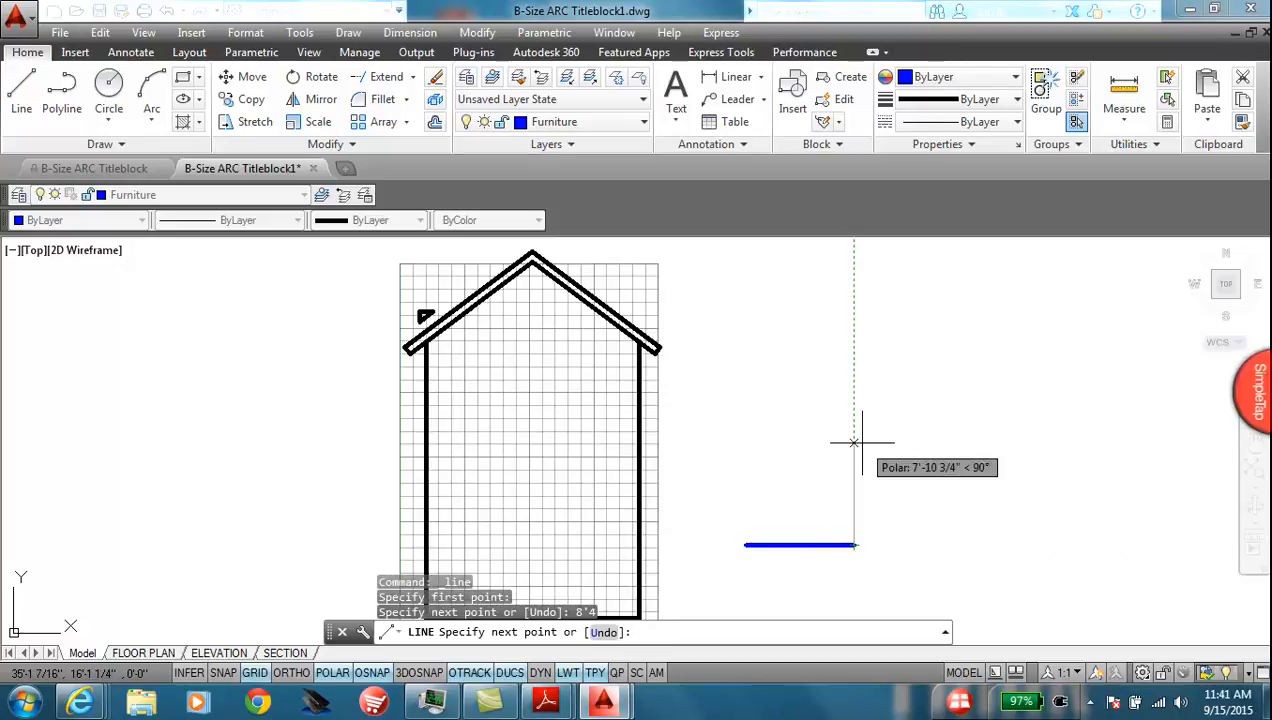
Step: Complete the window rectangle with a 5'6" right side, an 8'4" top edge and a closing left side
{"action": "type", "text": "5"}
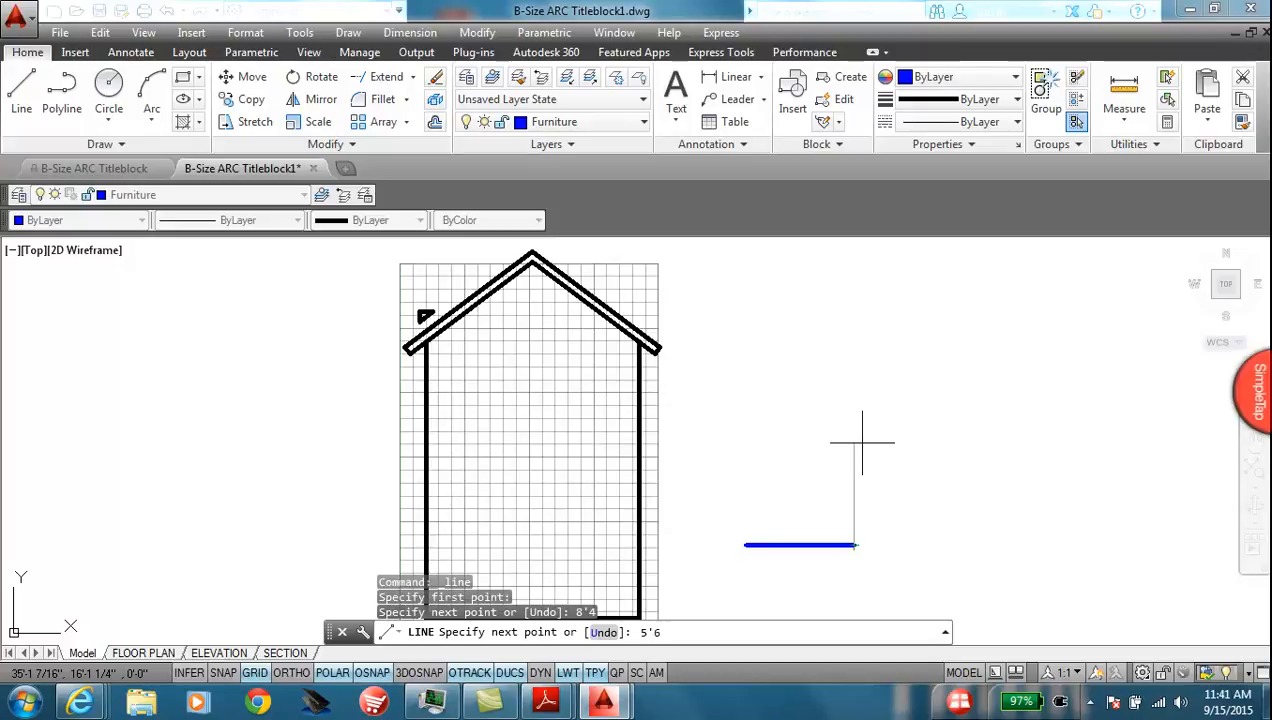
{"action": "type", "text": "'6"}
{"action": "key", "text": "Return"}
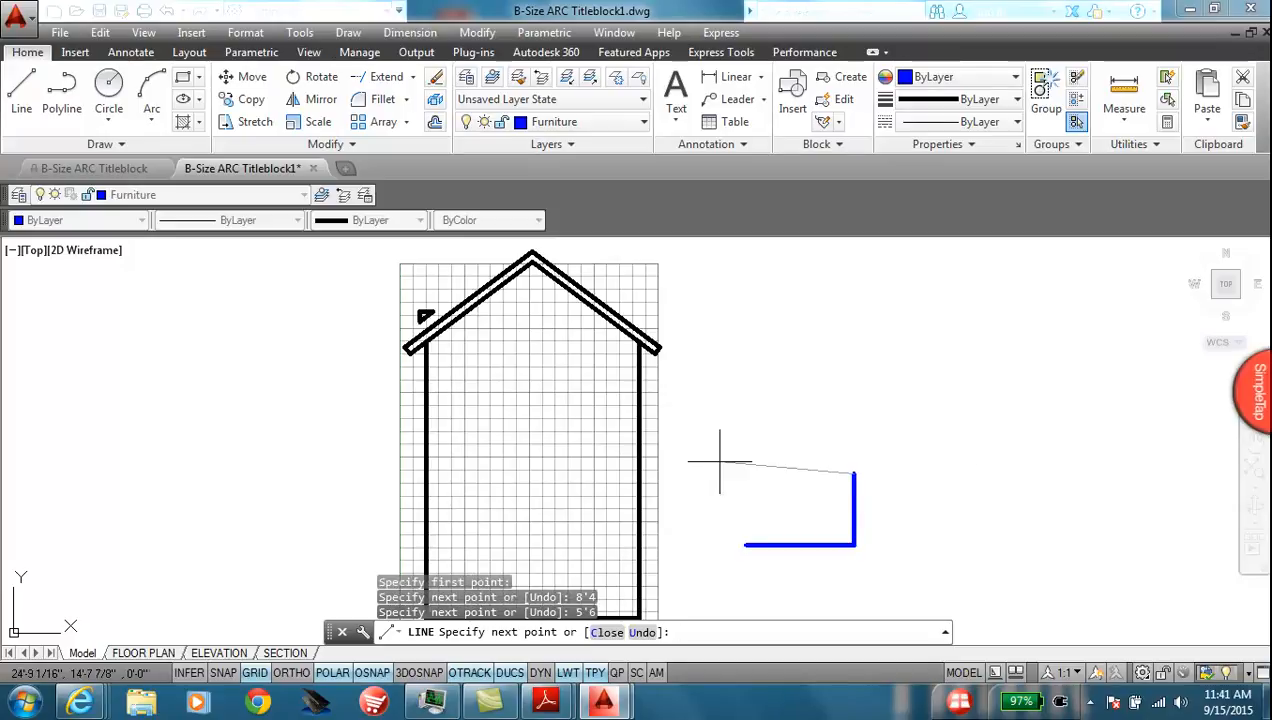
{"action": "type", "text": "8'4"}
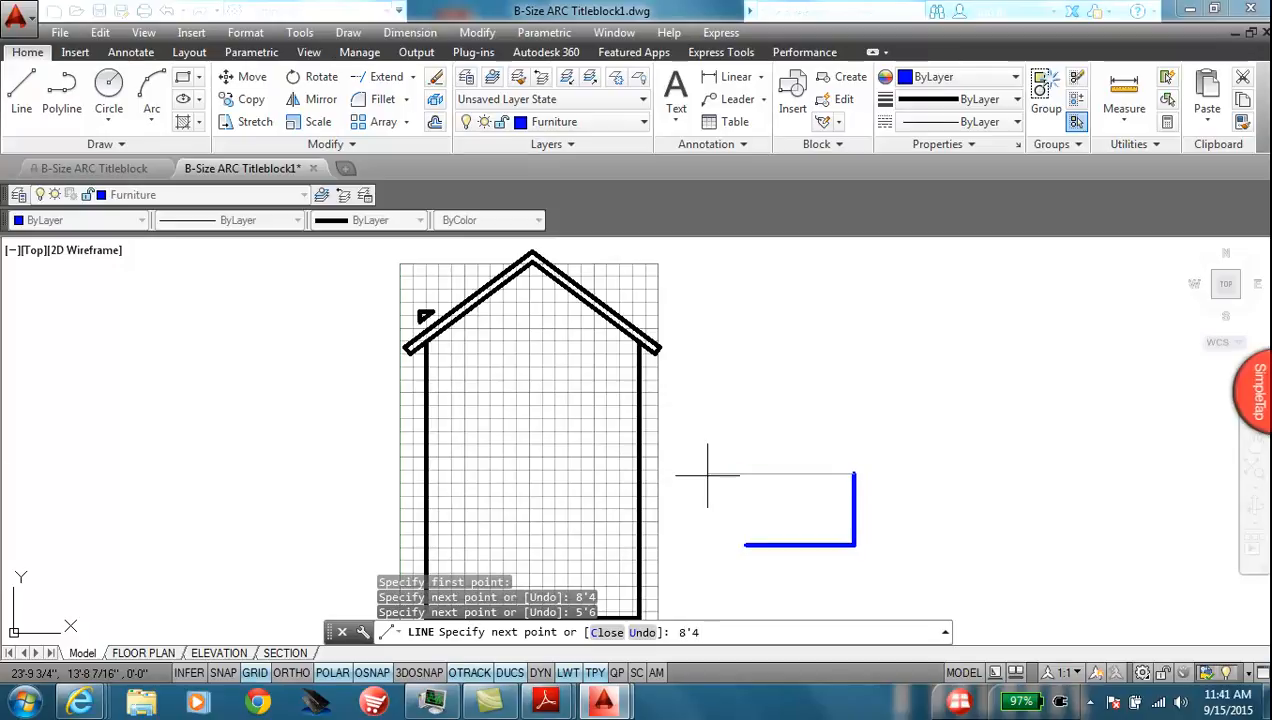
{"action": "key", "text": "Return"}
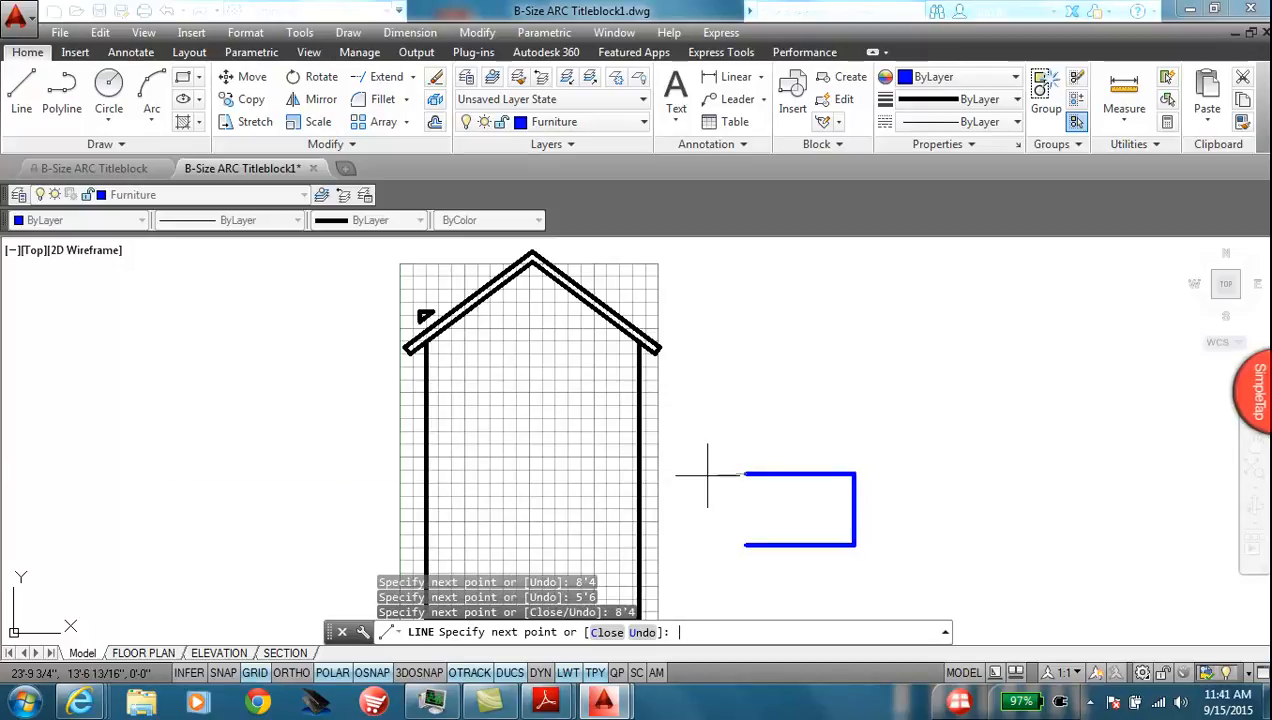
{"action": "left_click", "coordinate": [745, 545]}
{"action": "key", "text": "Escape"}
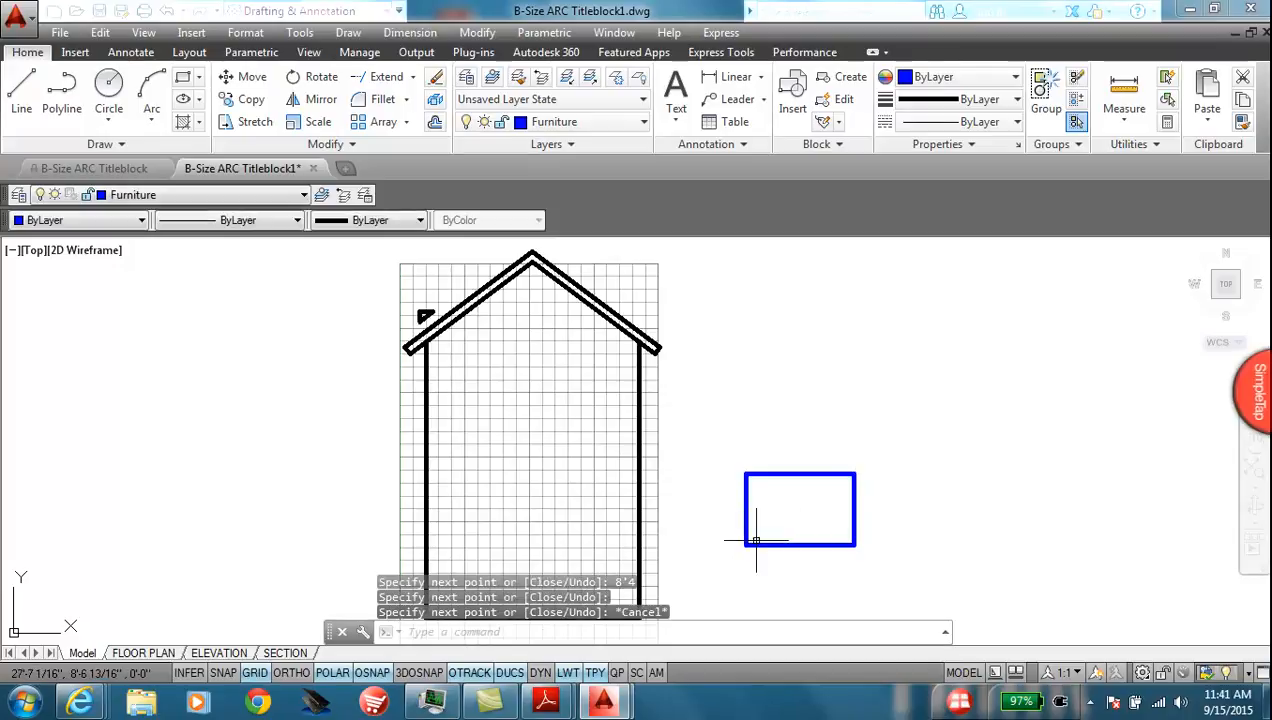
Step: Enable the Midpoint object snap for dividing the window rectangle
{"action": "scroll", "coordinate": [826, 508], "scroll_direction": "up", "scroll_amount": 6}
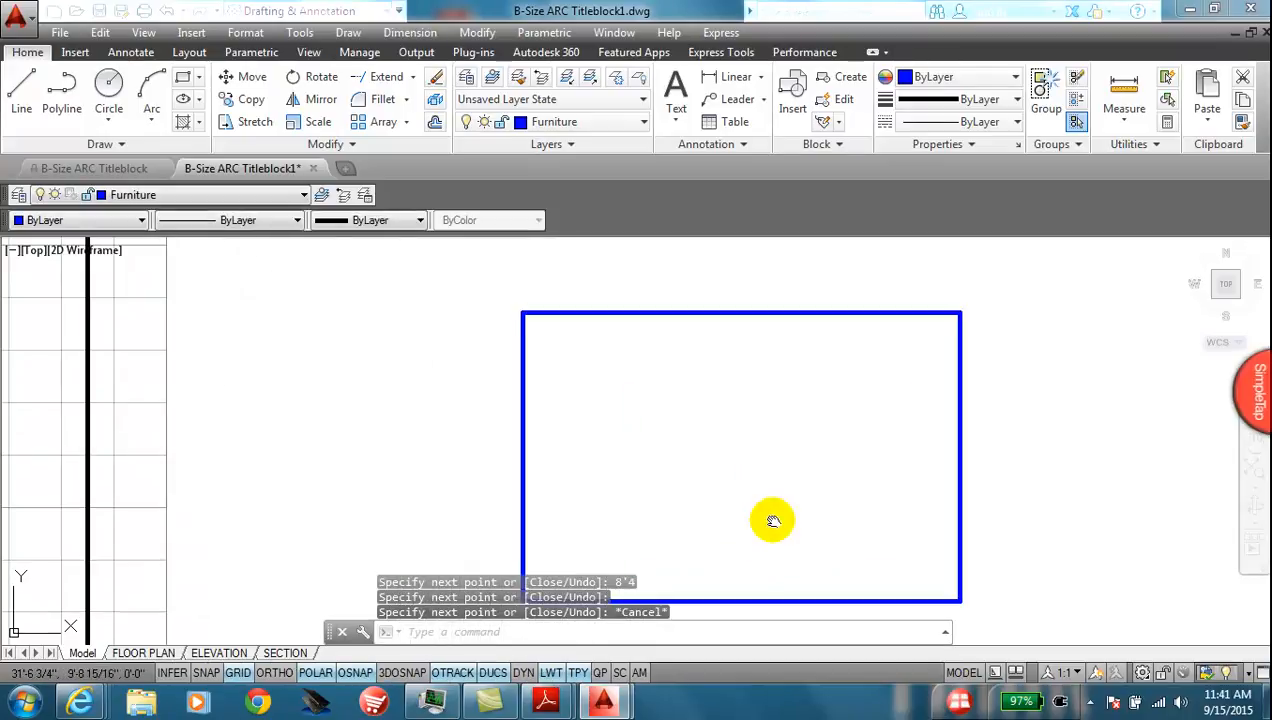
{"action": "middle_click_drag", "start_coordinate": [772, 520], "coordinate": [778, 465]}
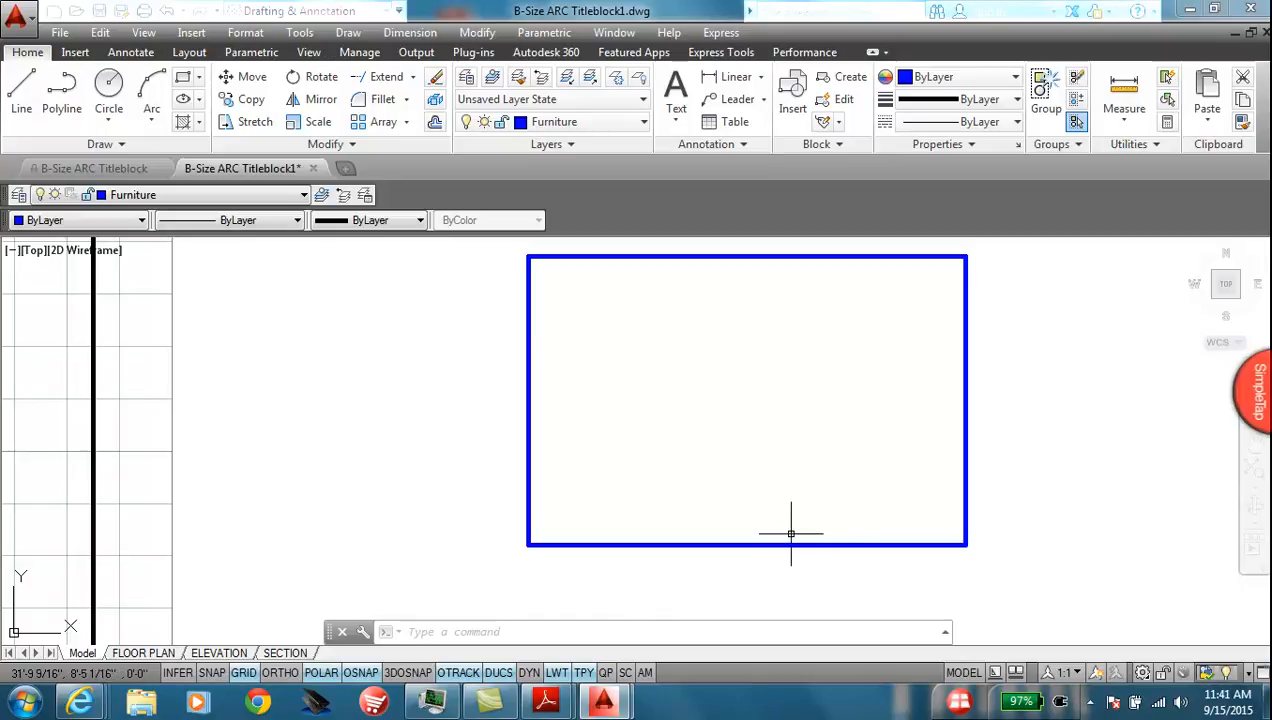
{"action": "left_click", "coordinate": [21, 90]}
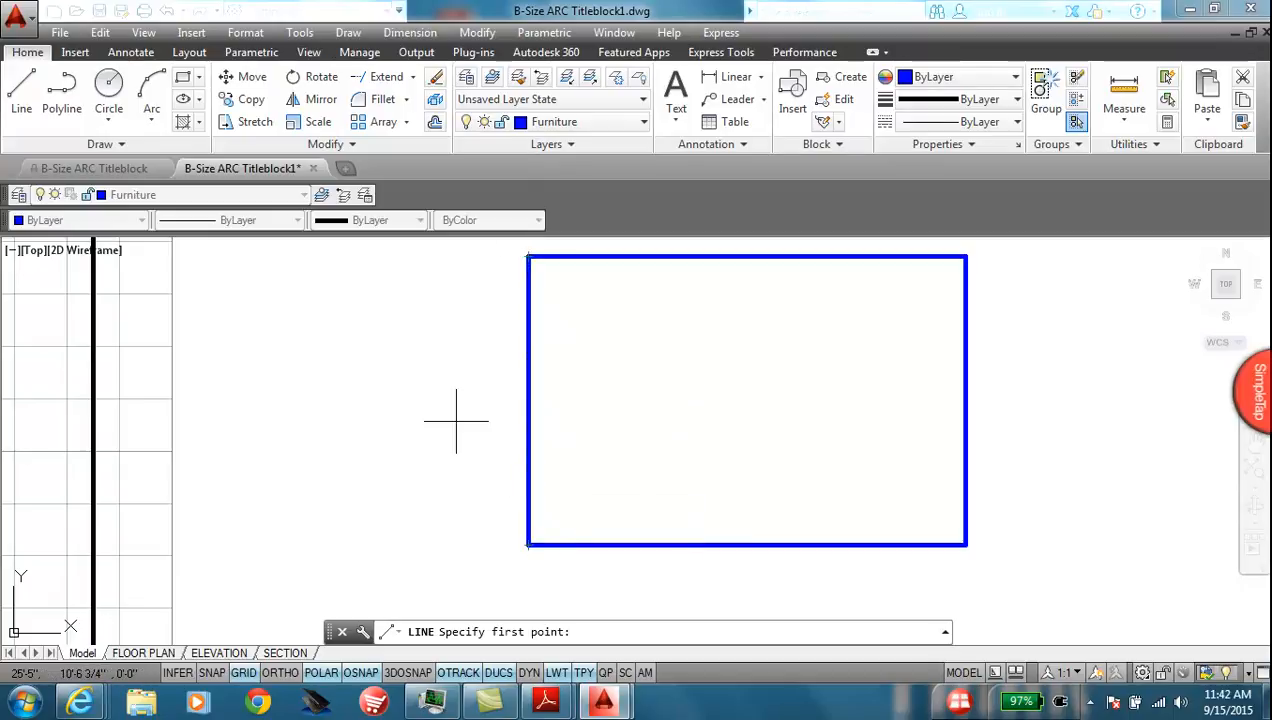
{"action": "key", "text": "Escape"}
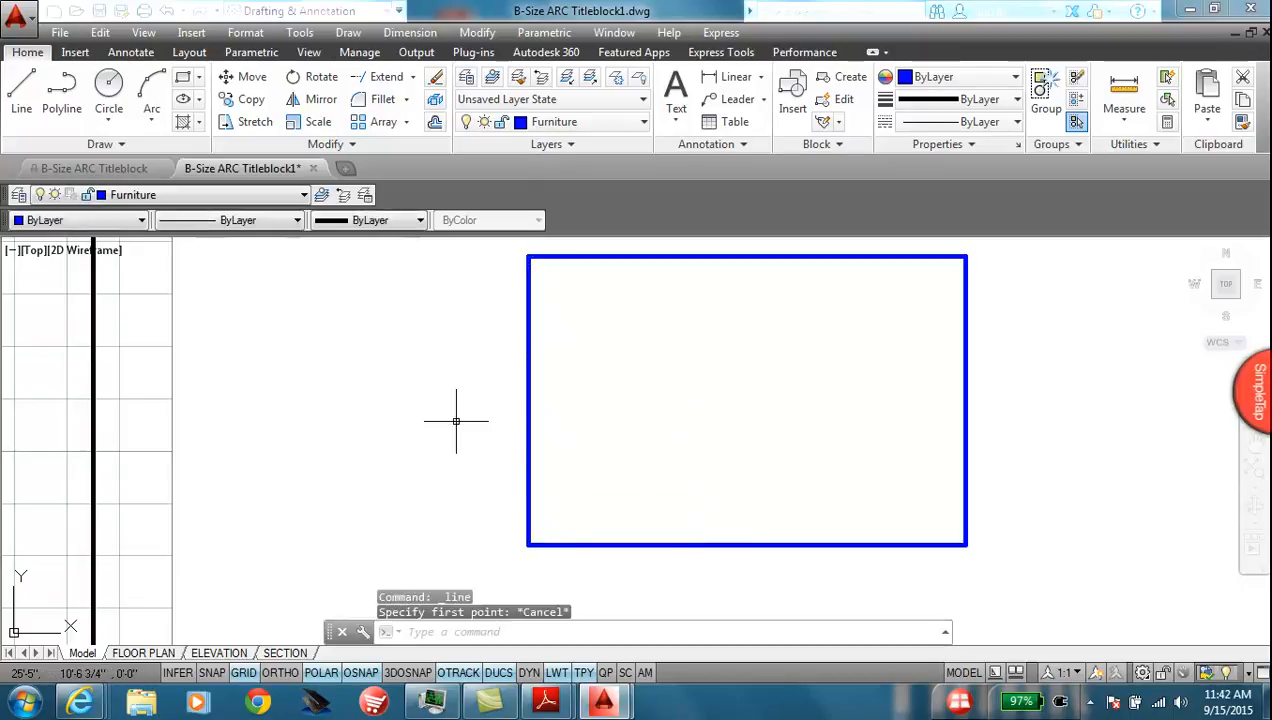
{"action": "right_click", "coordinate": [354, 676]}
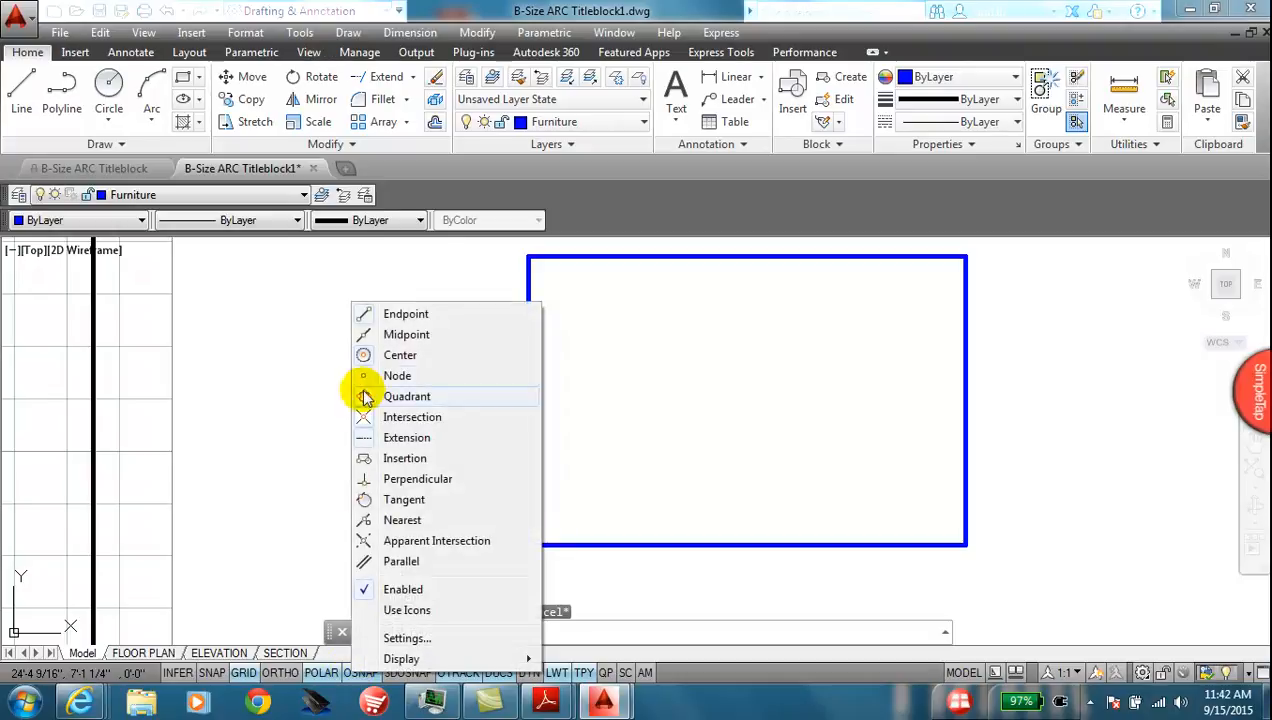
{"action": "left_click", "coordinate": [372, 336]}
Step: Draw a horizontal line across the window between the midpoints of its left and right sides
{"action": "left_click", "coordinate": [22, 88]}
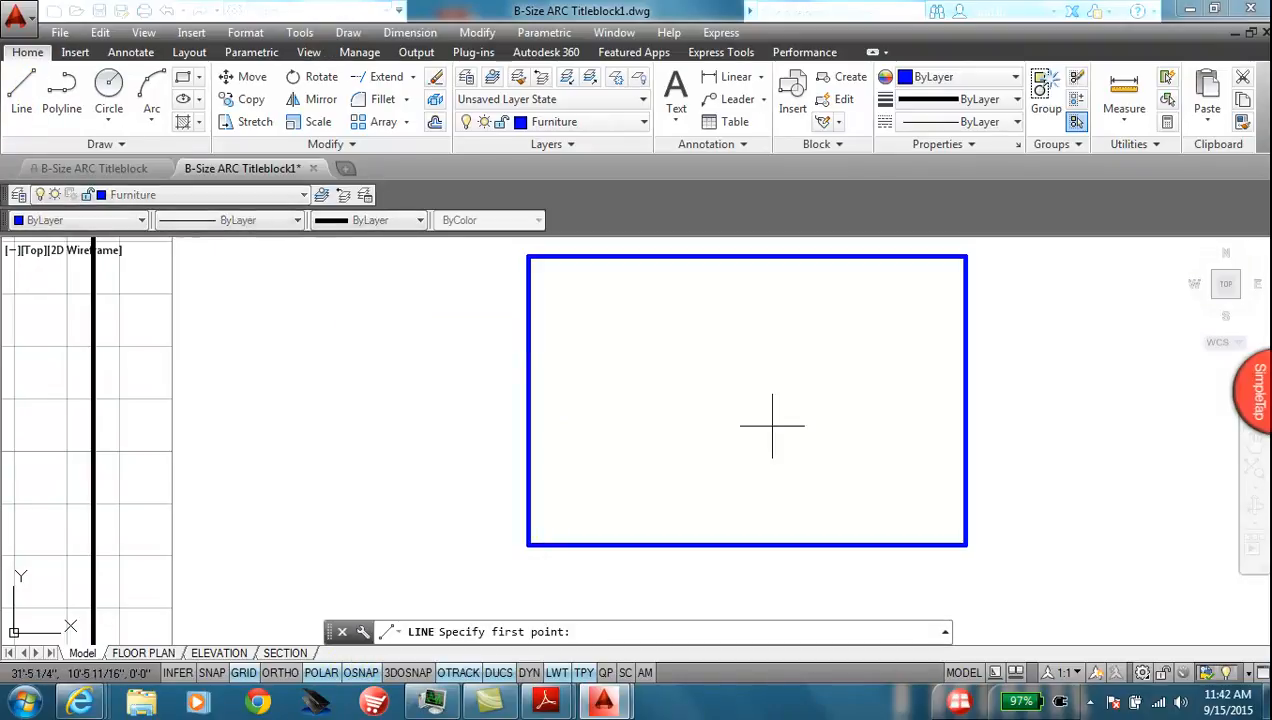
{"action": "left_click", "coordinate": [535, 397]}
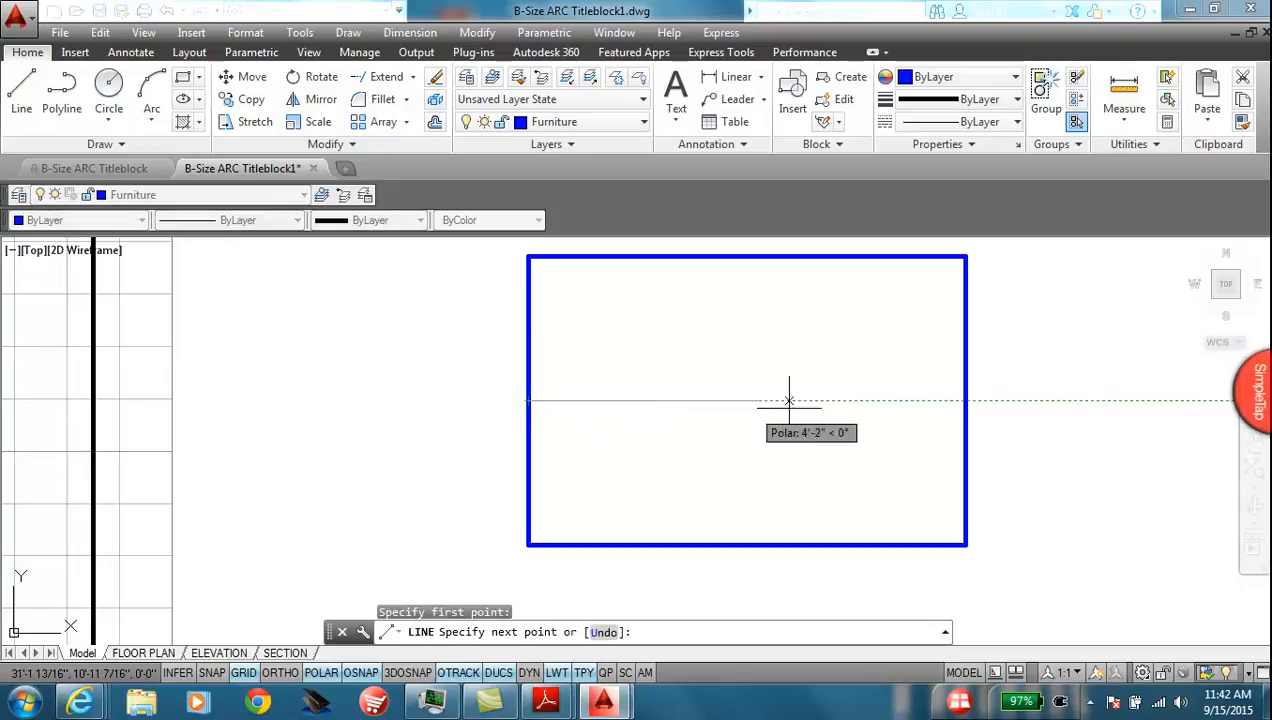
{"action": "left_click", "coordinate": [965, 401]}
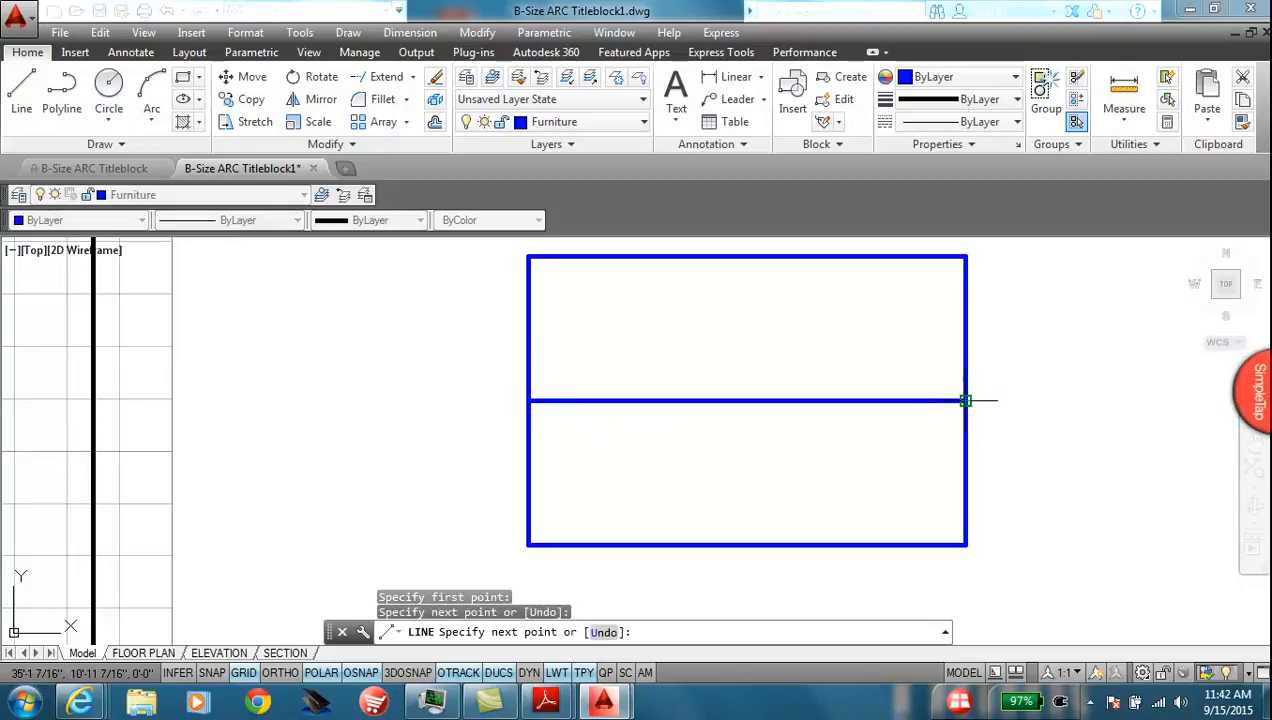
{"action": "key", "text": "Escape"}
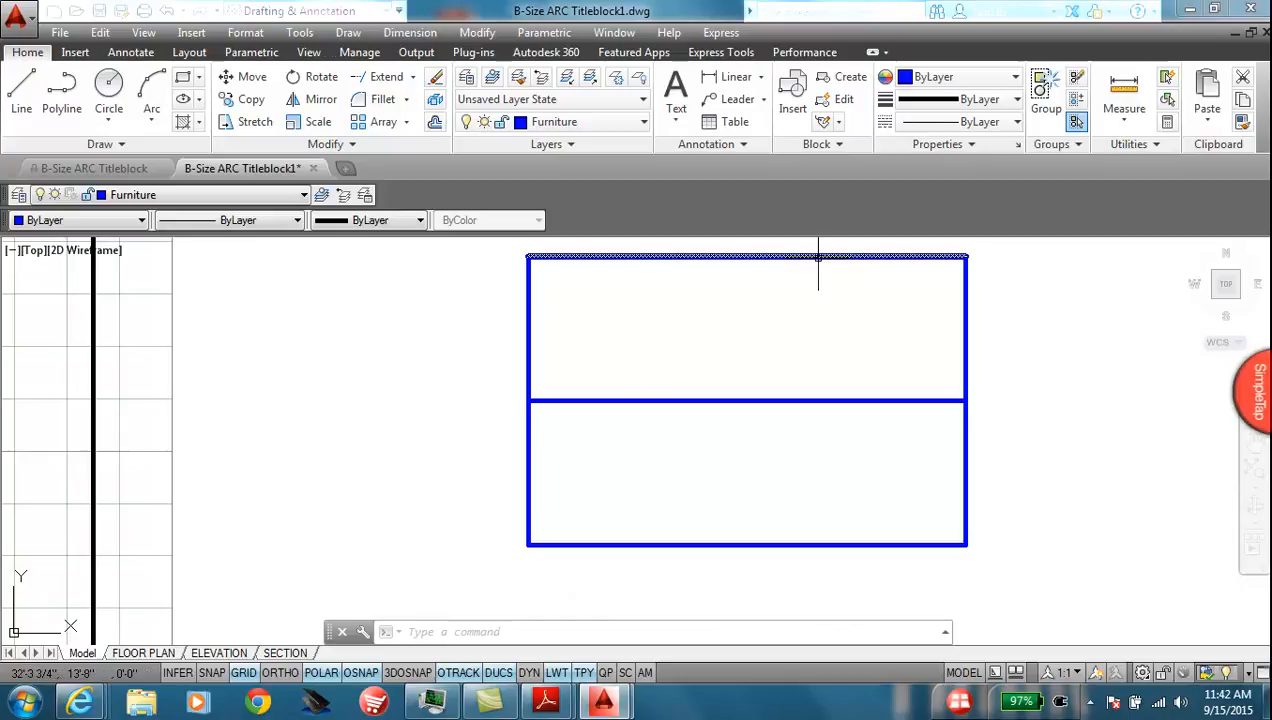
Step: Set the point style to a circle with an X, sized 1 in absolute units
{"action": "left_click", "coordinate": [1153, 150]}
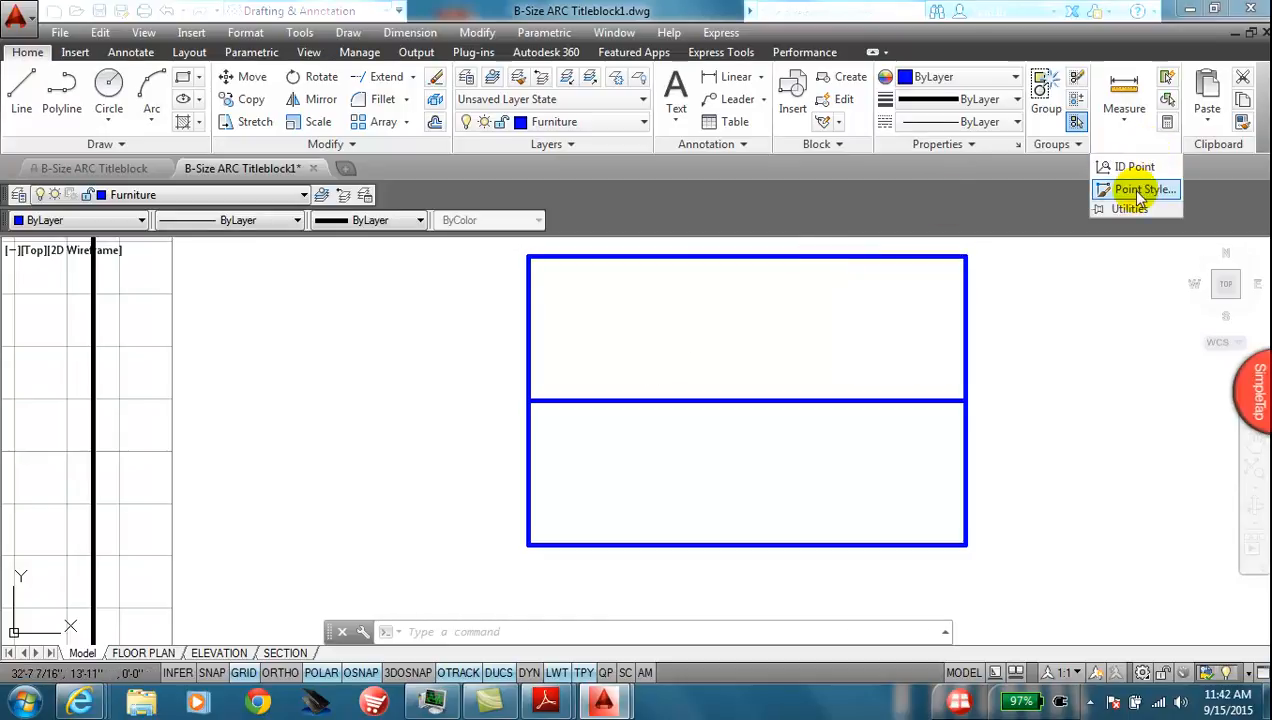
{"action": "left_click", "coordinate": [1140, 190]}
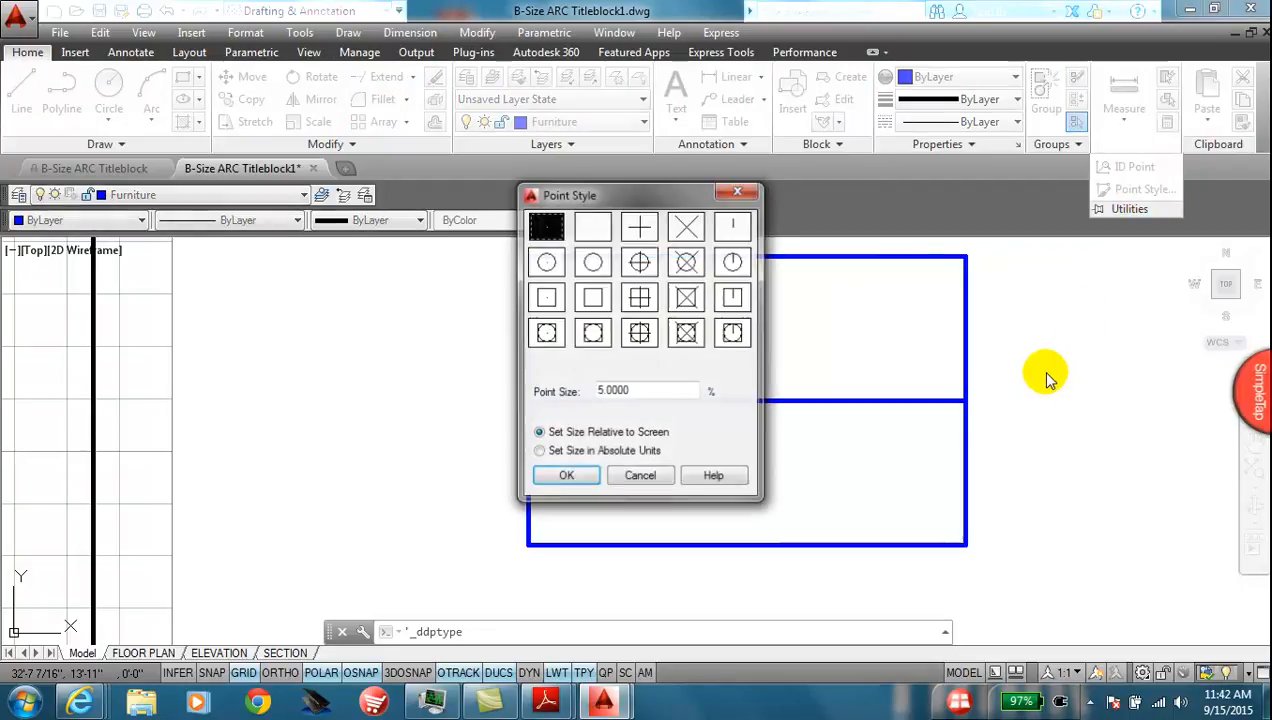
{"action": "left_click", "coordinate": [687, 262]}
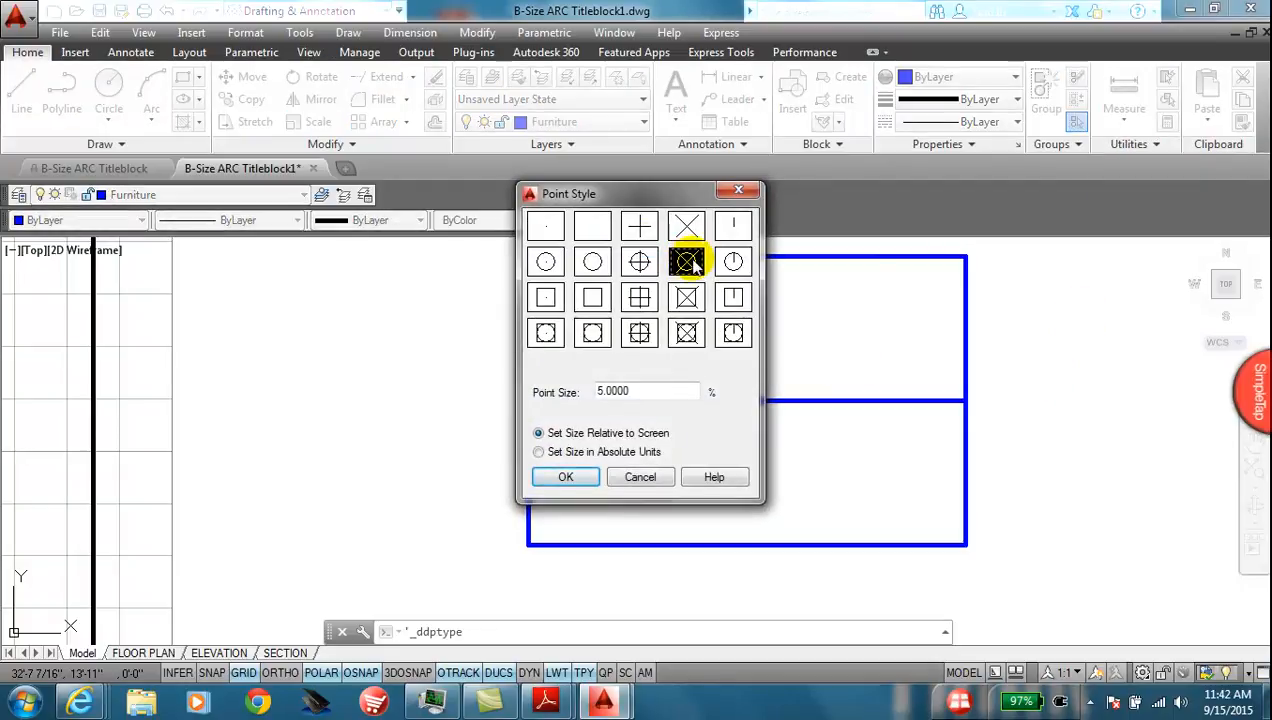
{"action": "left_click", "coordinate": [547, 456]}
{"action": "left_click_drag", "start_coordinate": [662, 392], "coordinate": [566, 392]}
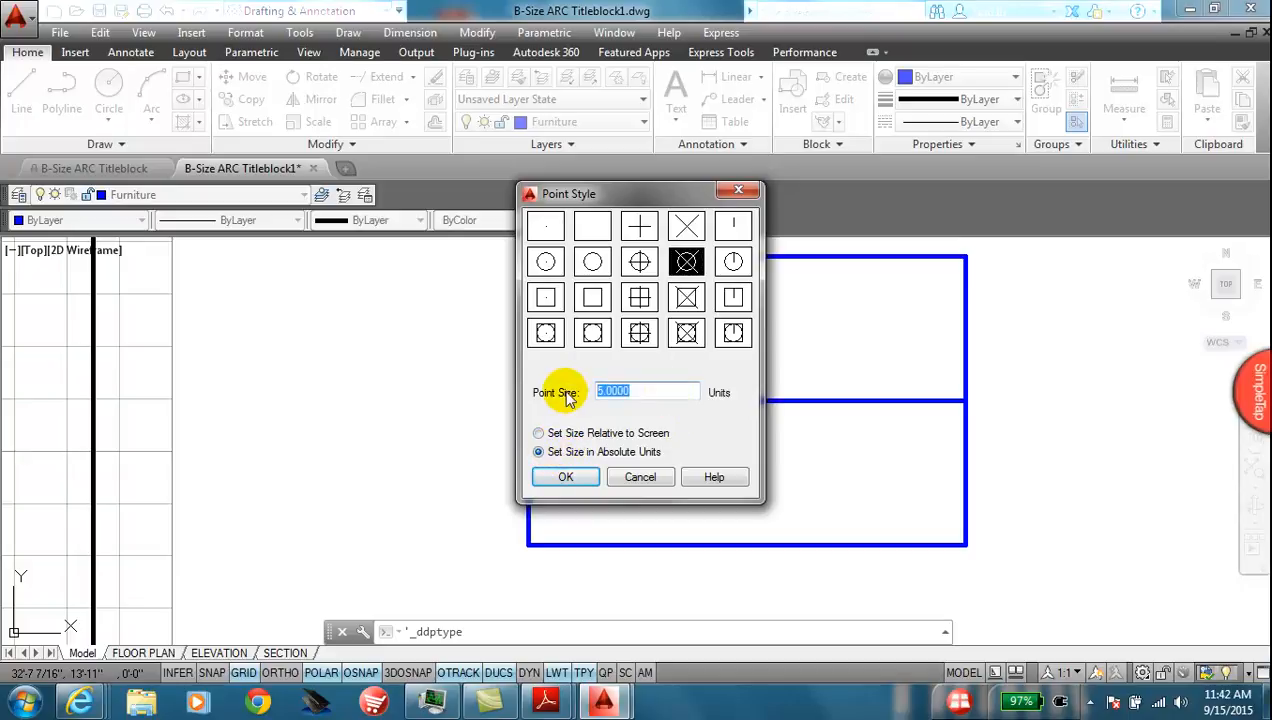
{"action": "type", "text": "1"}
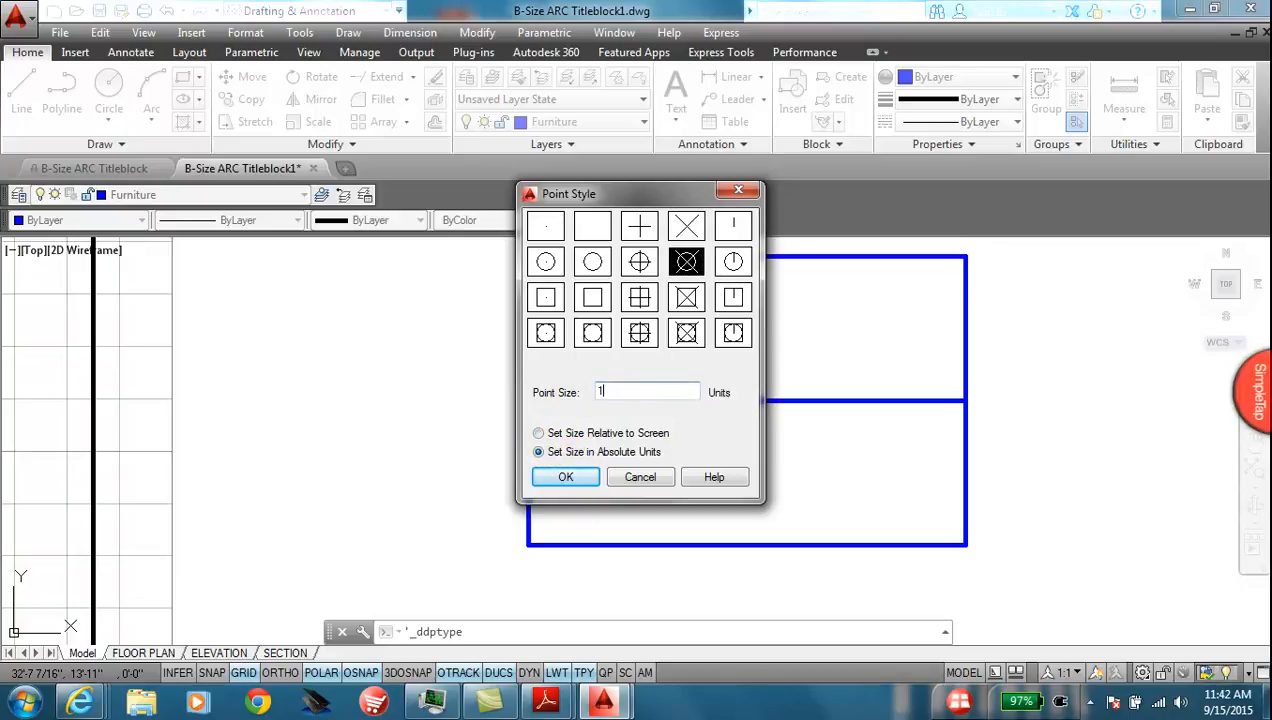
{"action": "left_click", "coordinate": [563, 478]}
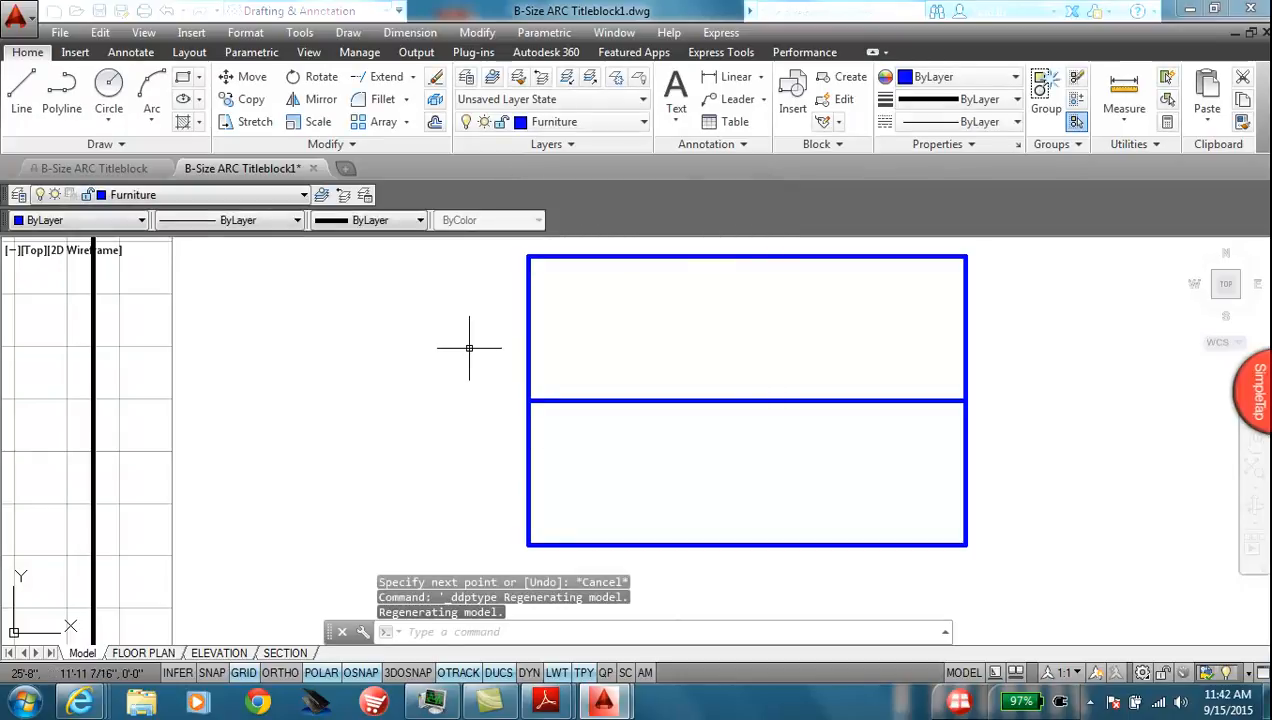
Step: Divide the window's middle horizontal line into 4 equal segments
{"action": "left_click", "coordinate": [108, 142]}
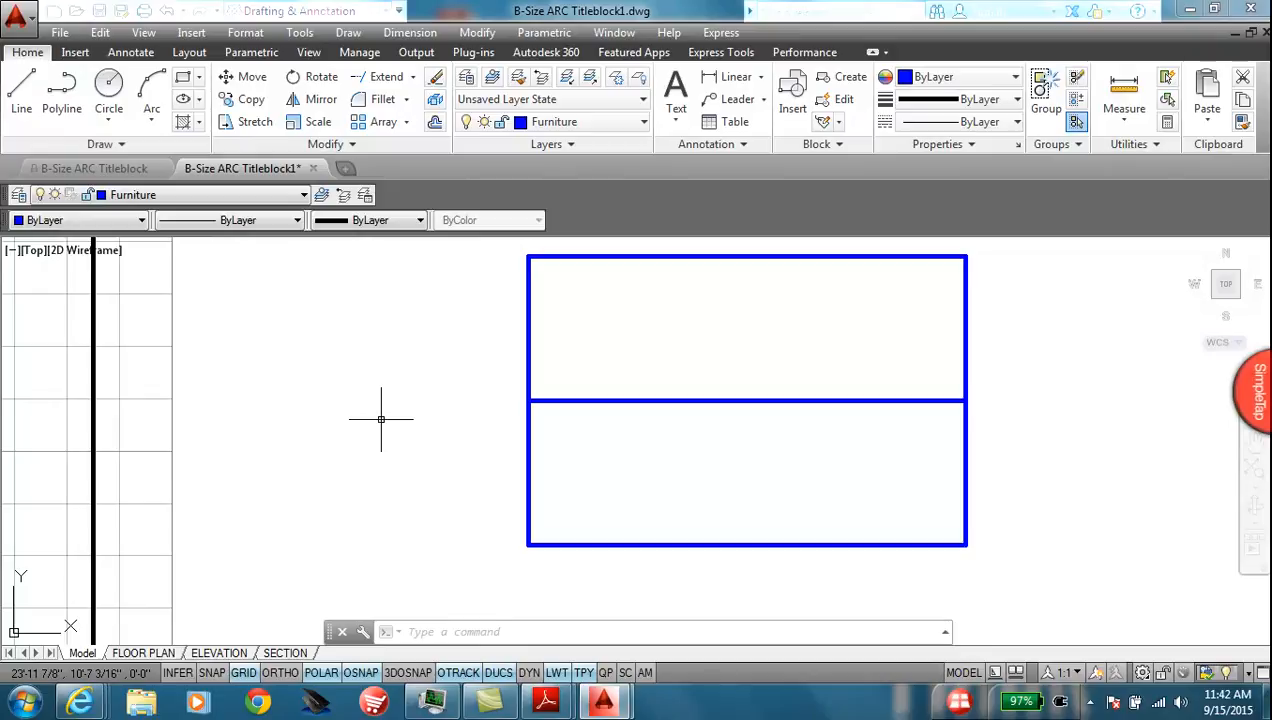
{"action": "left_click", "coordinate": [110, 145]}
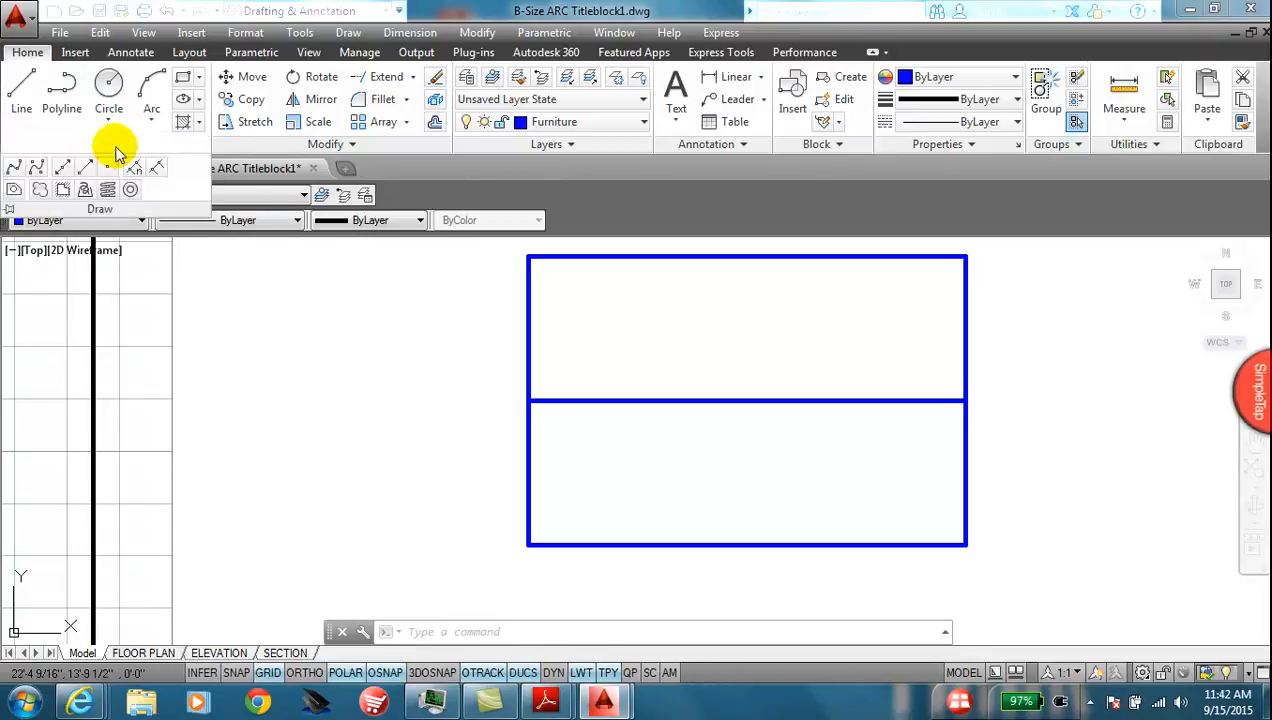
{"action": "left_click", "coordinate": [133, 166]}
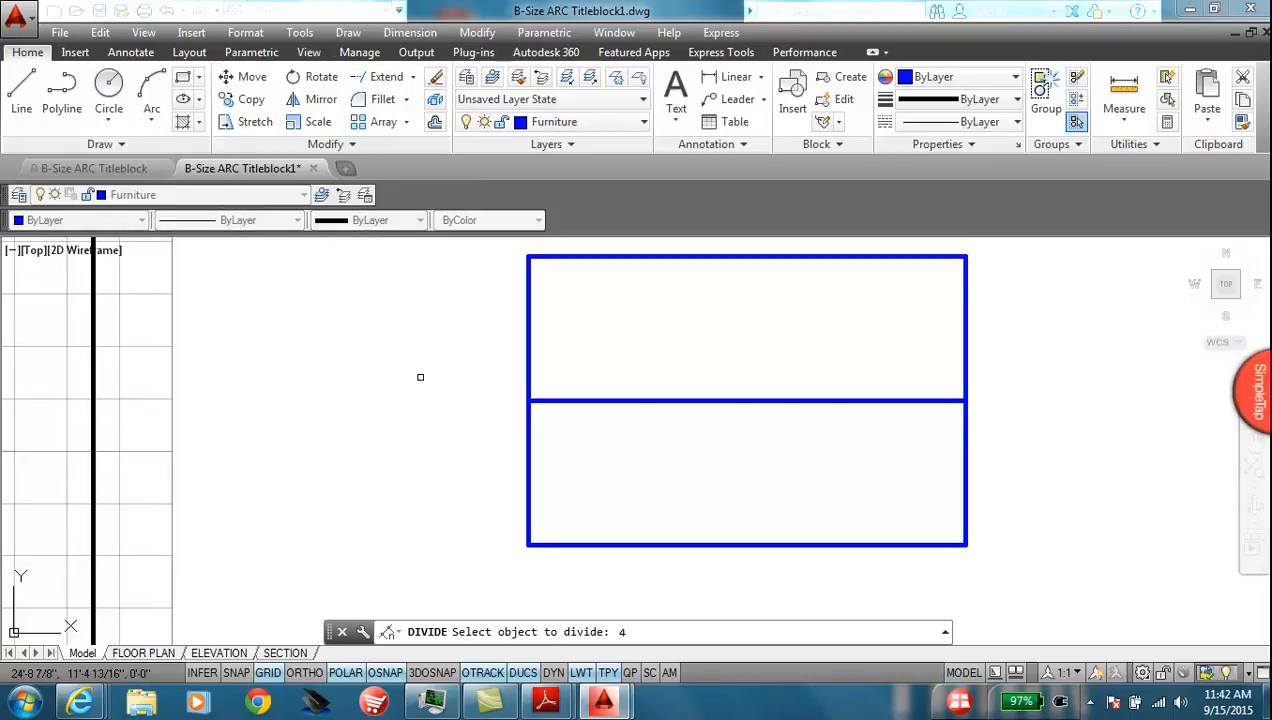
{"action": "key", "text": "Return"}
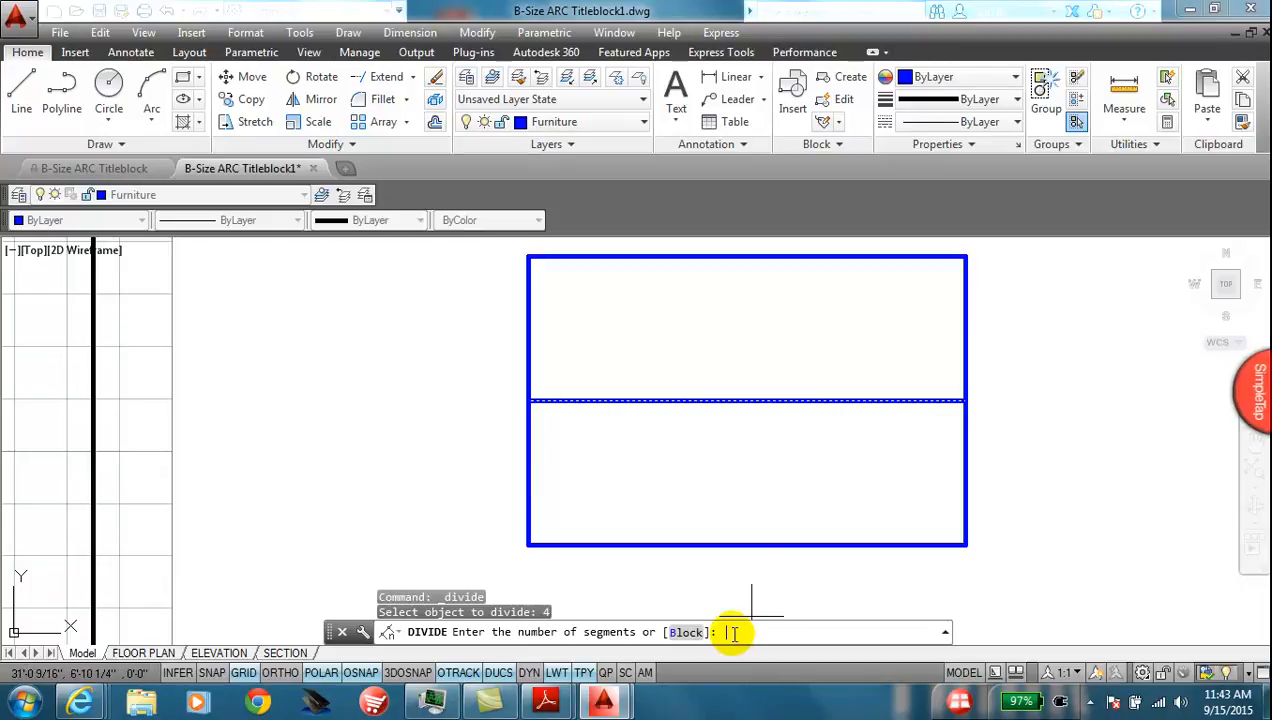
{"action": "type", "text": "4"}
{"action": "key", "text": "Return"}
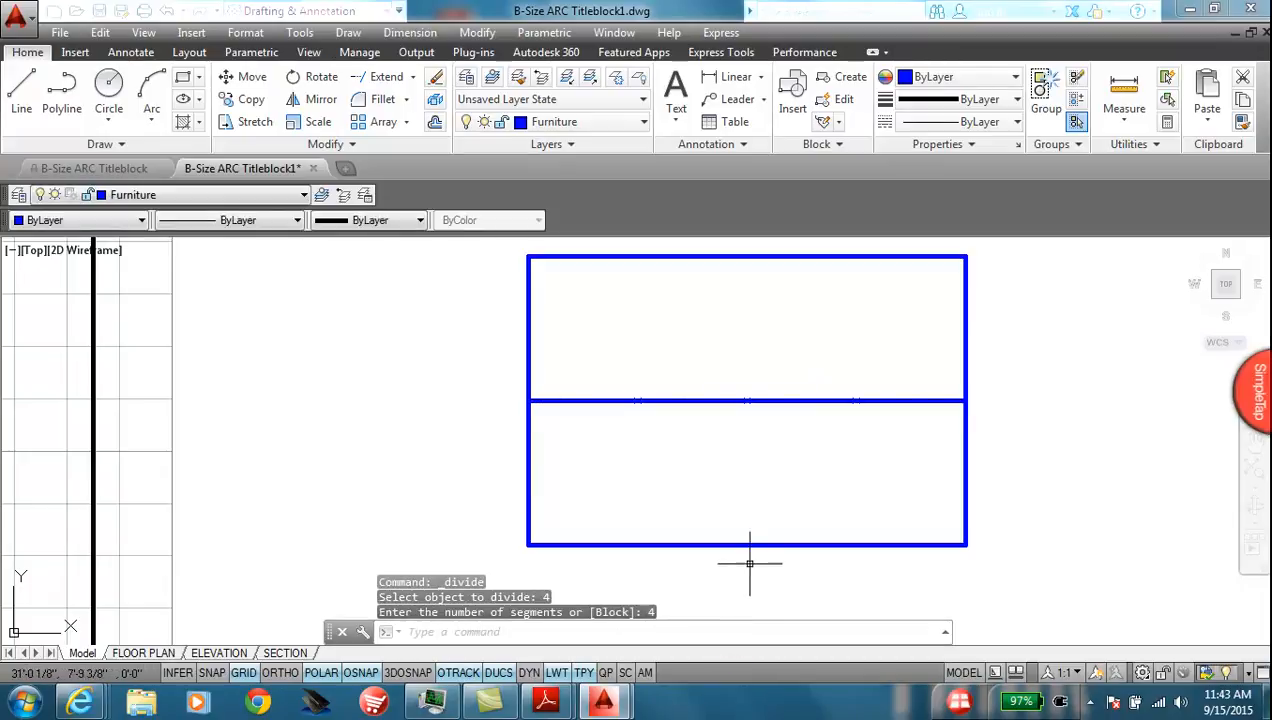
Step: Divide the window's top edge into 4 equal segments
{"action": "scroll", "coordinate": [636, 400], "scroll_direction": "up", "scroll_amount": 6}
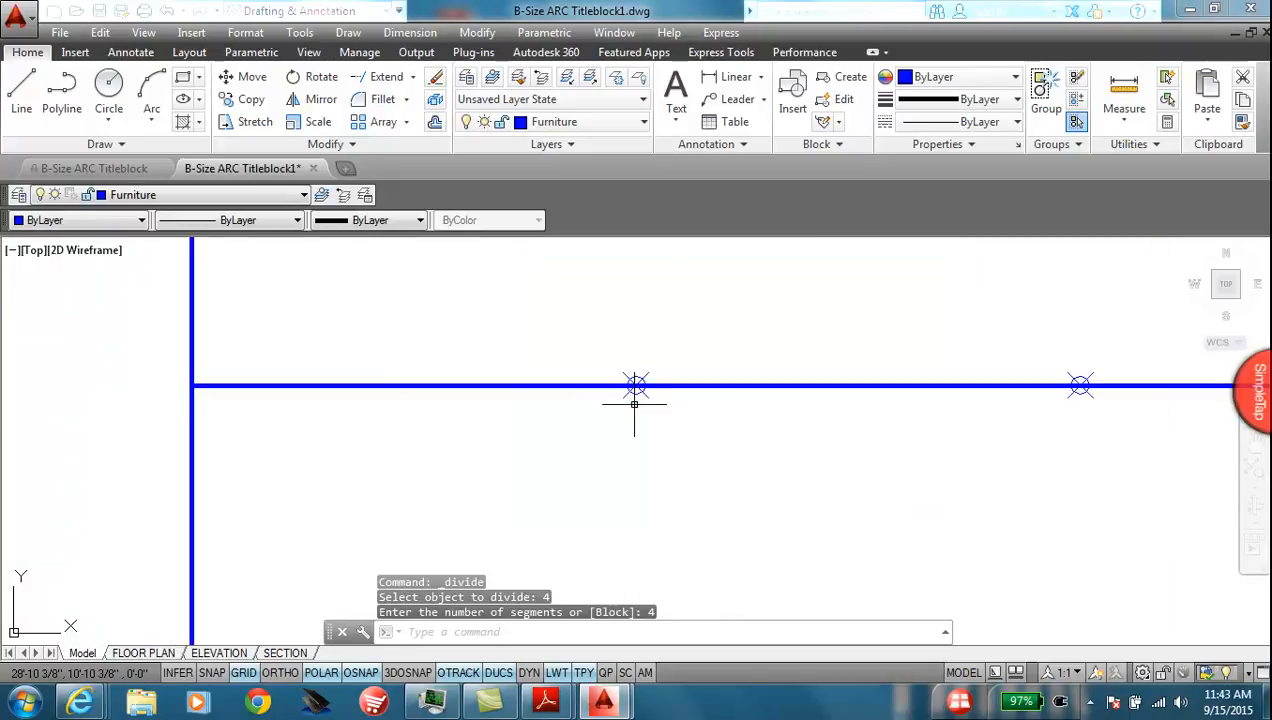
{"action": "scroll", "coordinate": [1045, 462], "scroll_direction": "down", "scroll_amount": 2}
{"action": "scroll", "coordinate": [1100, 475], "scroll_direction": "down", "scroll_amount": 2}
{"action": "middle_click_drag", "start_coordinate": [957, 488], "coordinate": [669, 482]}
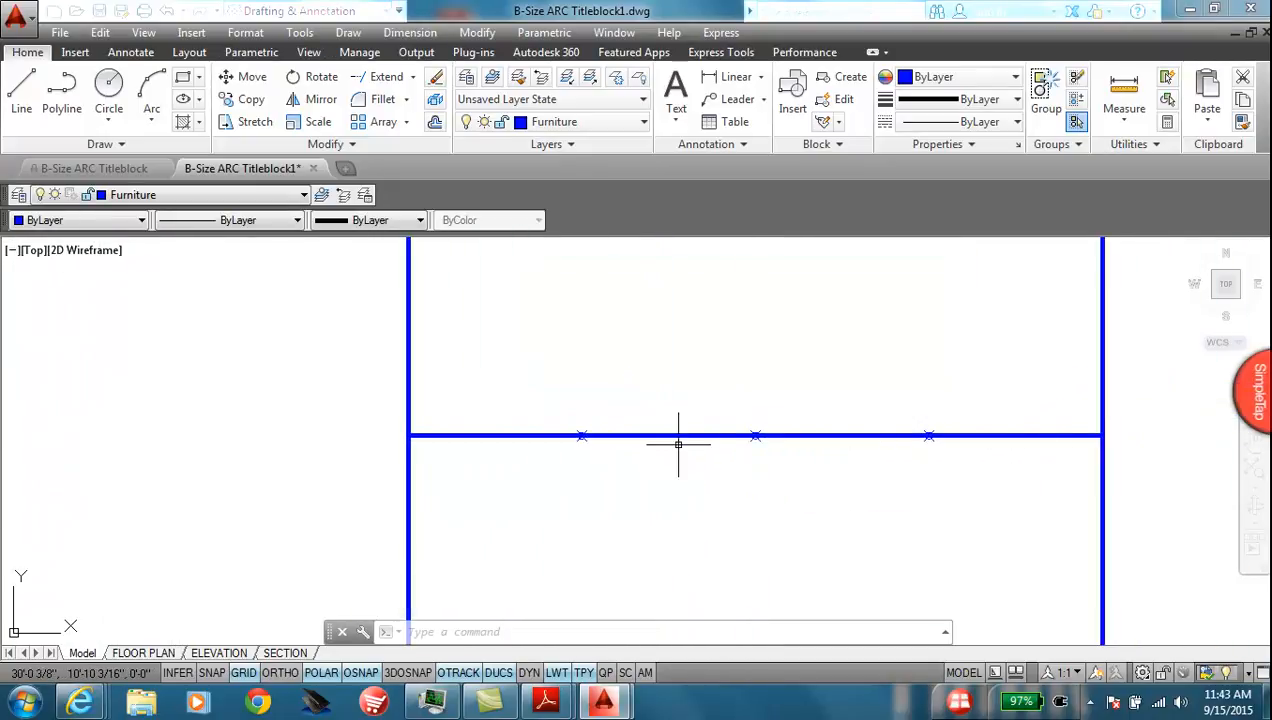
{"action": "scroll", "coordinate": [534, 480], "scroll_direction": "down", "scroll_amount": 4}
{"action": "scroll", "coordinate": [534, 480], "scroll_direction": "up", "scroll_amount": 2}
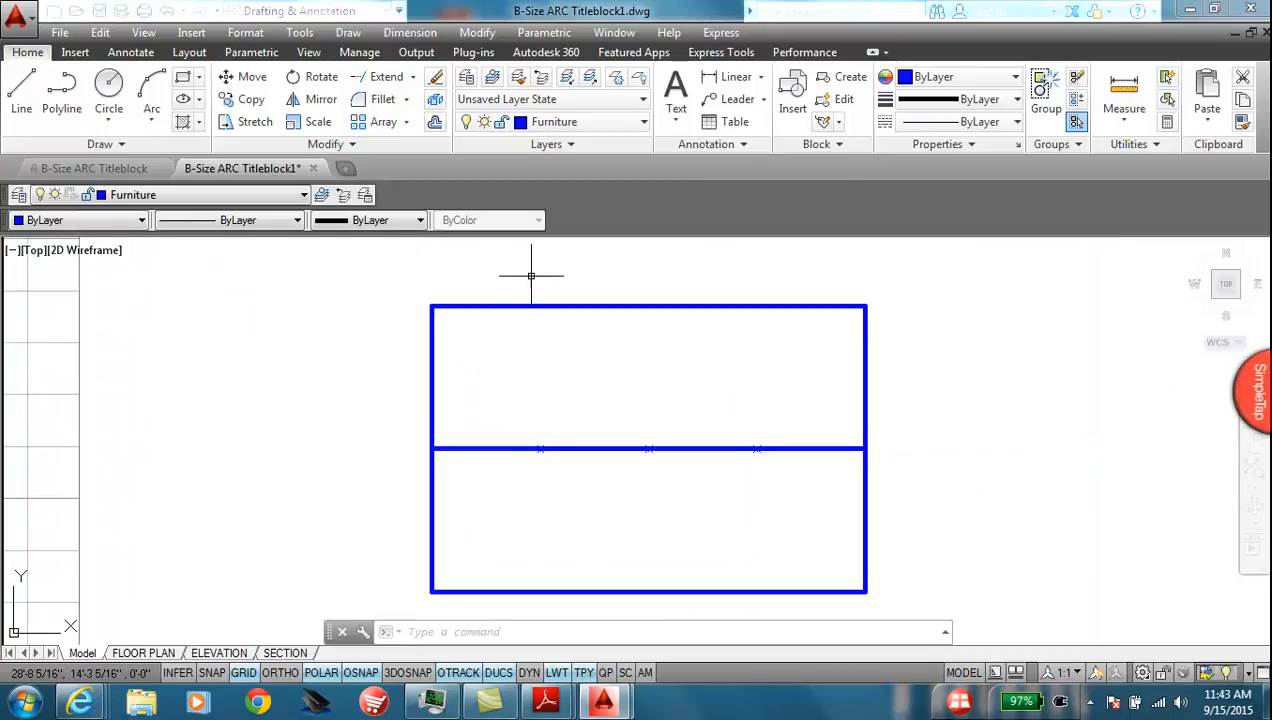
{"action": "left_click", "coordinate": [120, 144]}
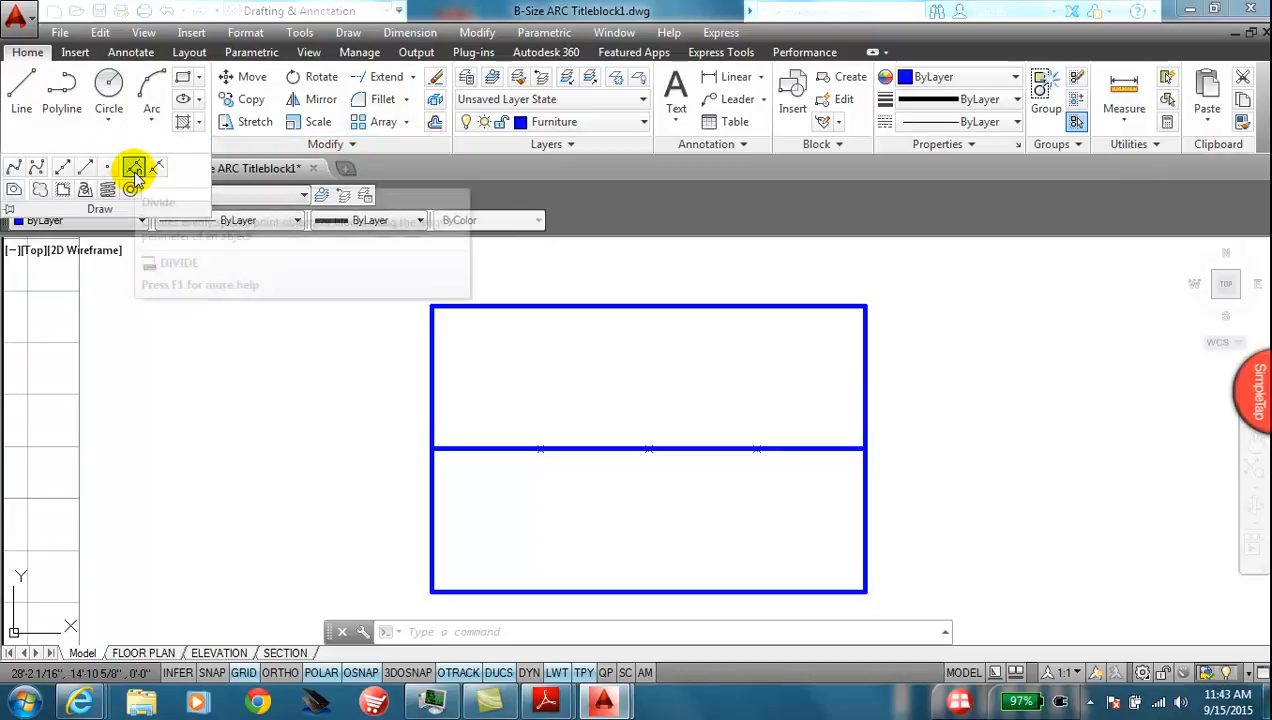
{"action": "left_click", "coordinate": [132, 166]}
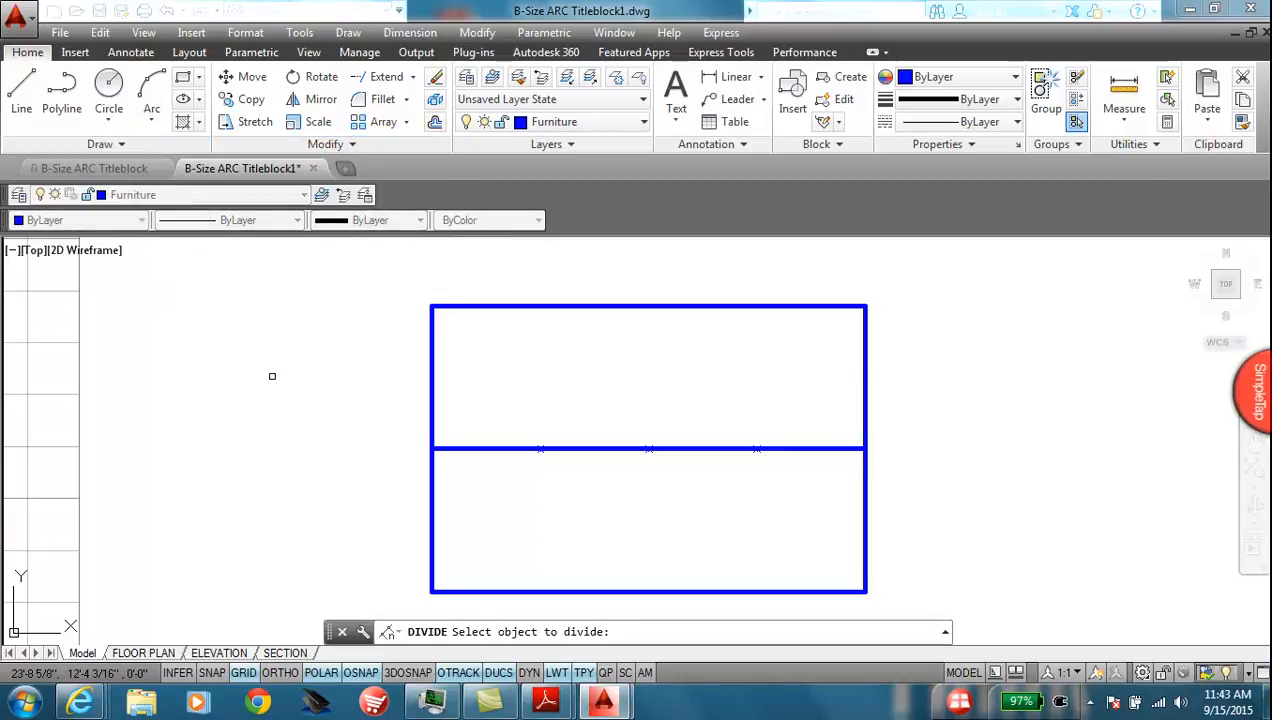
{"action": "left_click", "coordinate": [576, 306]}
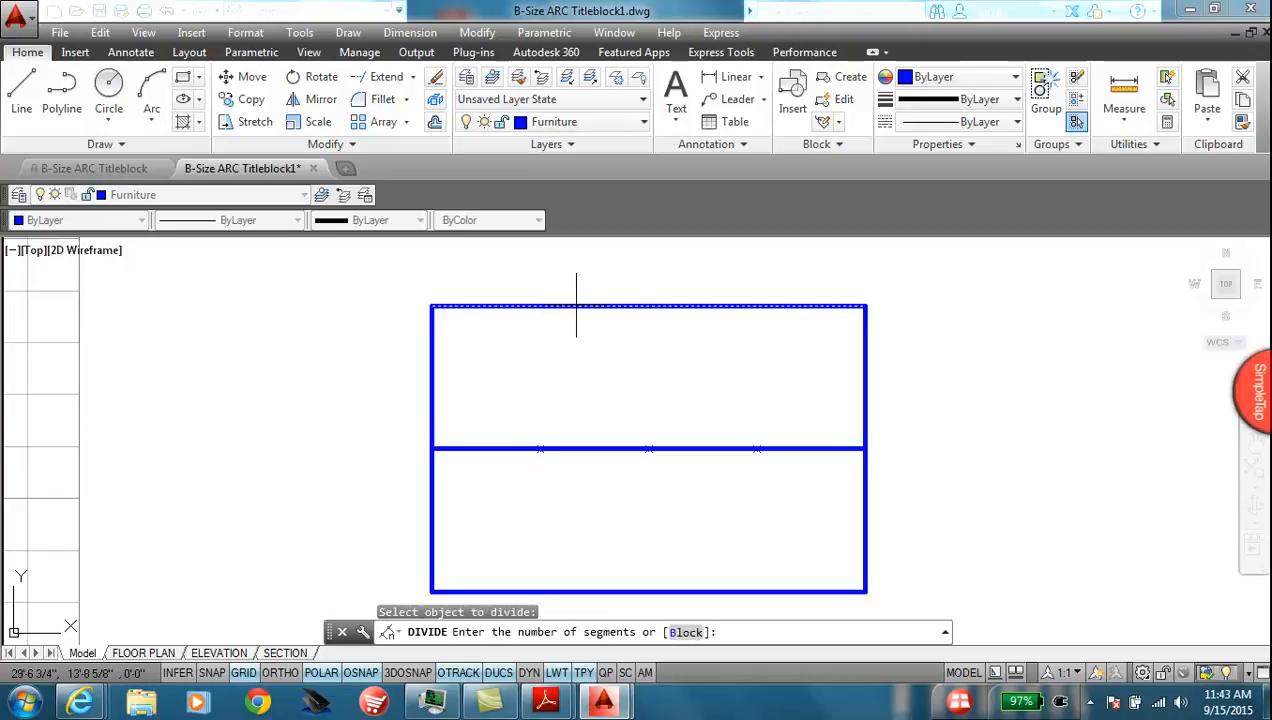
{"action": "type", "text": "4"}
{"action": "key", "text": "Return"}
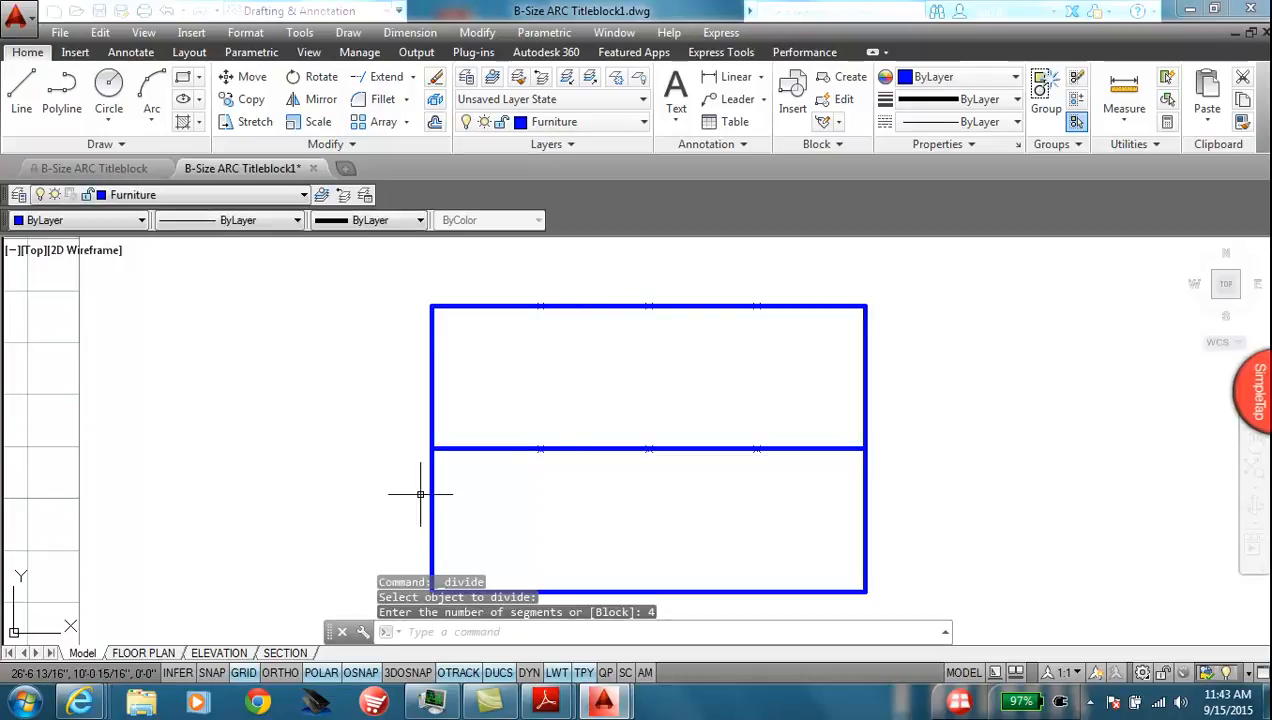
Step: Divide the window's bottom edge into 4 equal segments
{"action": "left_click", "coordinate": [118, 146]}
{"action": "left_click", "coordinate": [134, 166]}
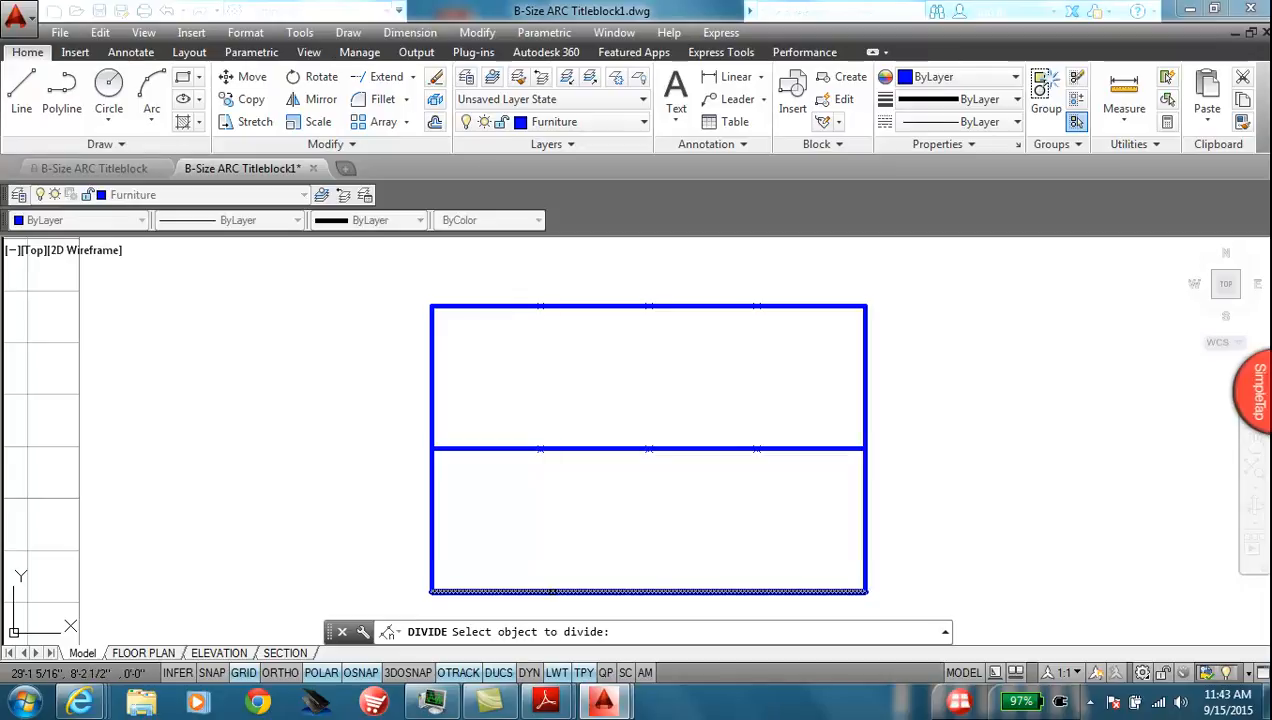
{"action": "left_click", "coordinate": [553, 591]}
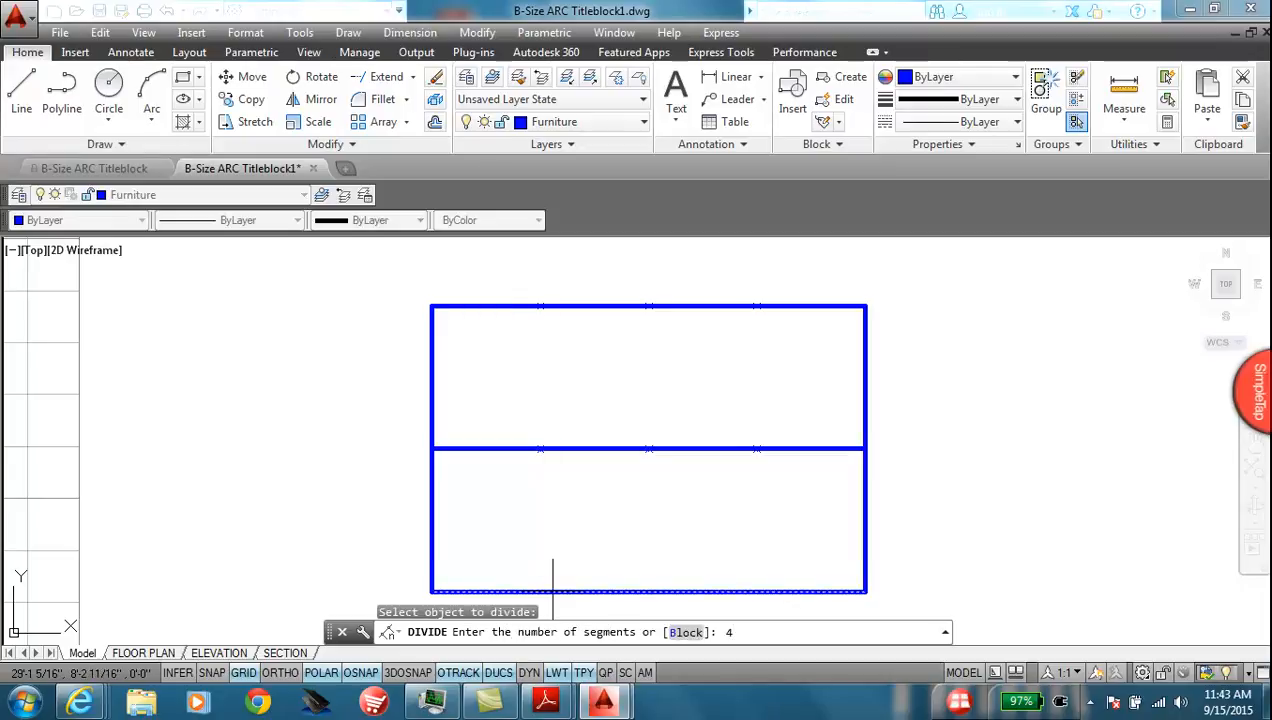
{"action": "key", "text": "Return"}
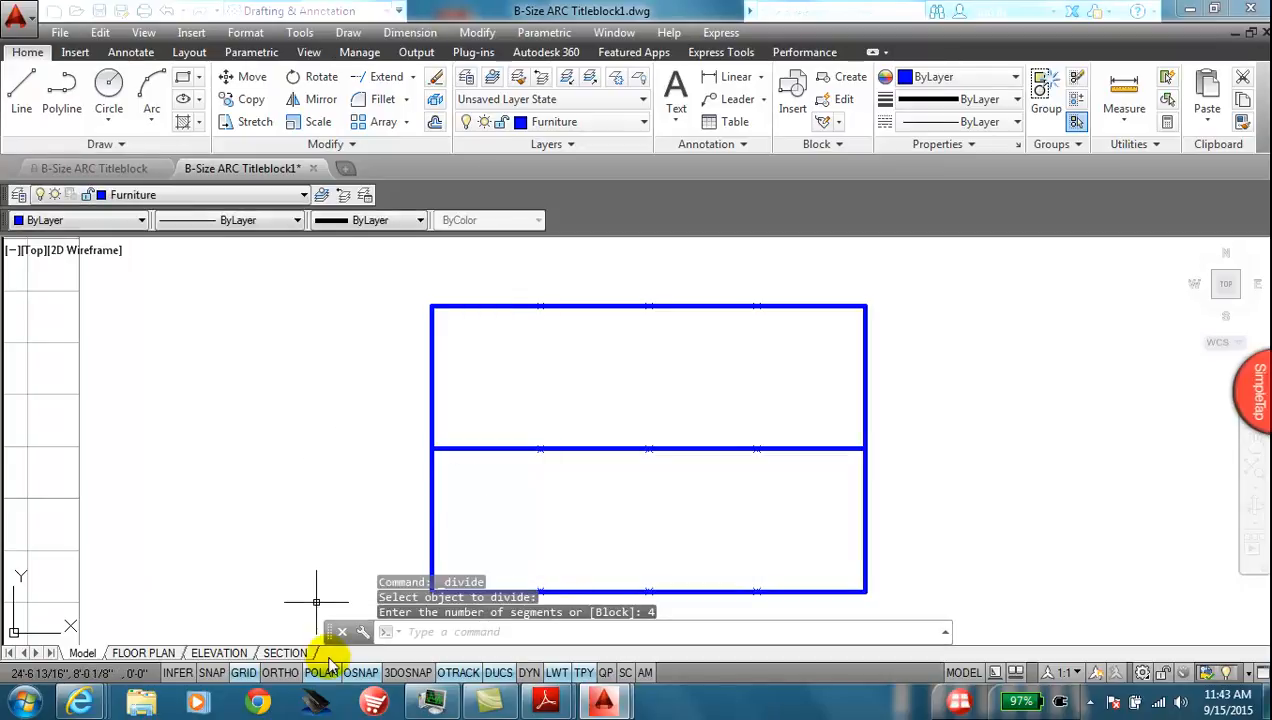
Step: Enable the Node object snap and keep object snapping switched on
{"action": "left_click", "coordinate": [363, 673]}
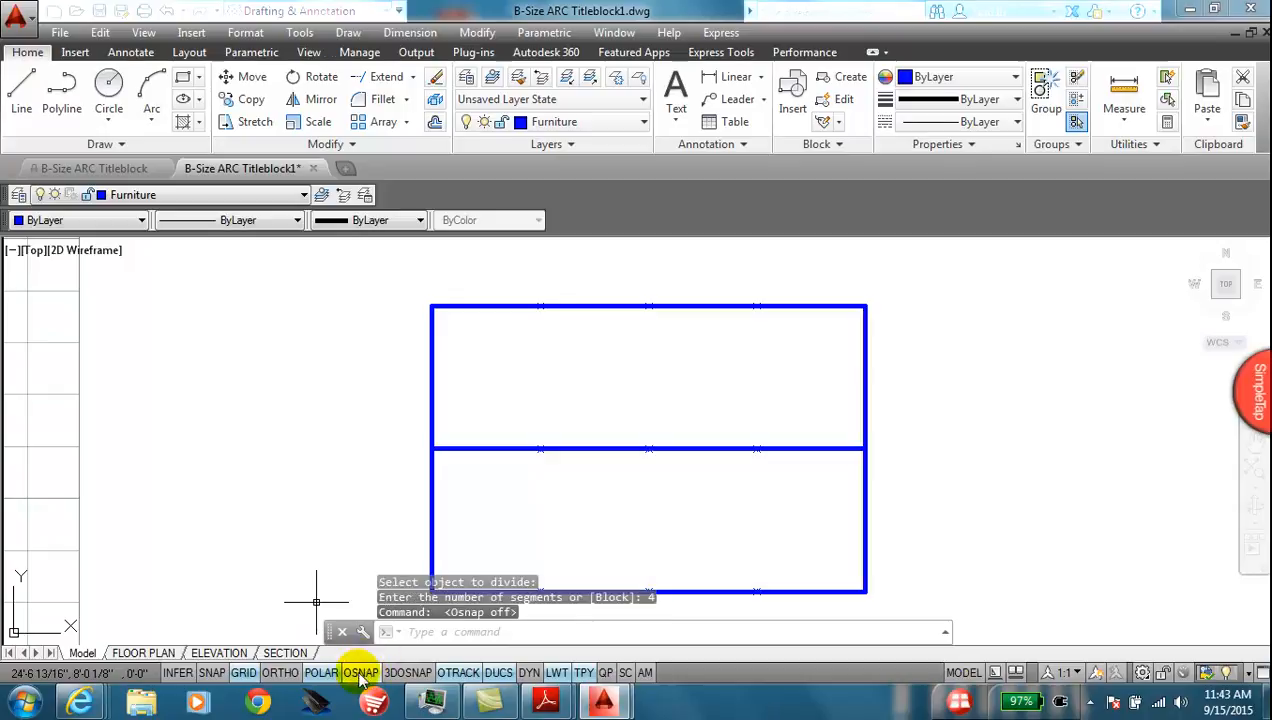
{"action": "right_click", "coordinate": [360, 673]}
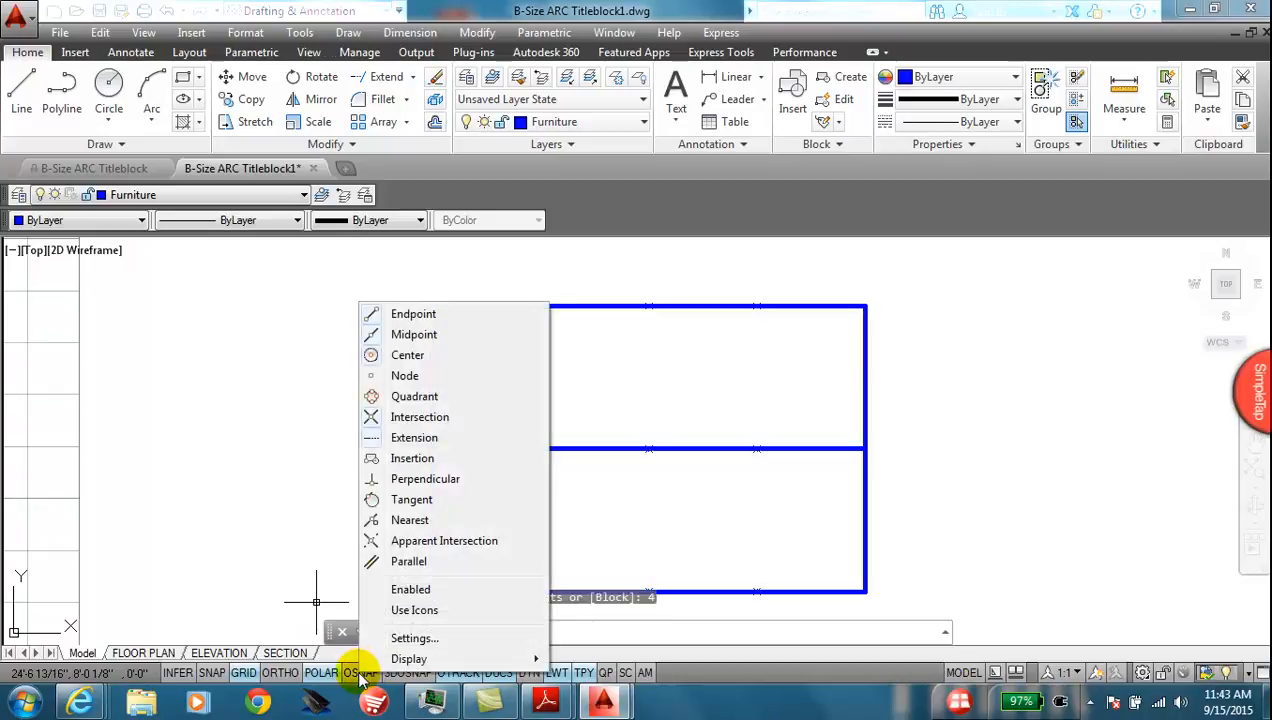
{"action": "left_click", "coordinate": [385, 375]}
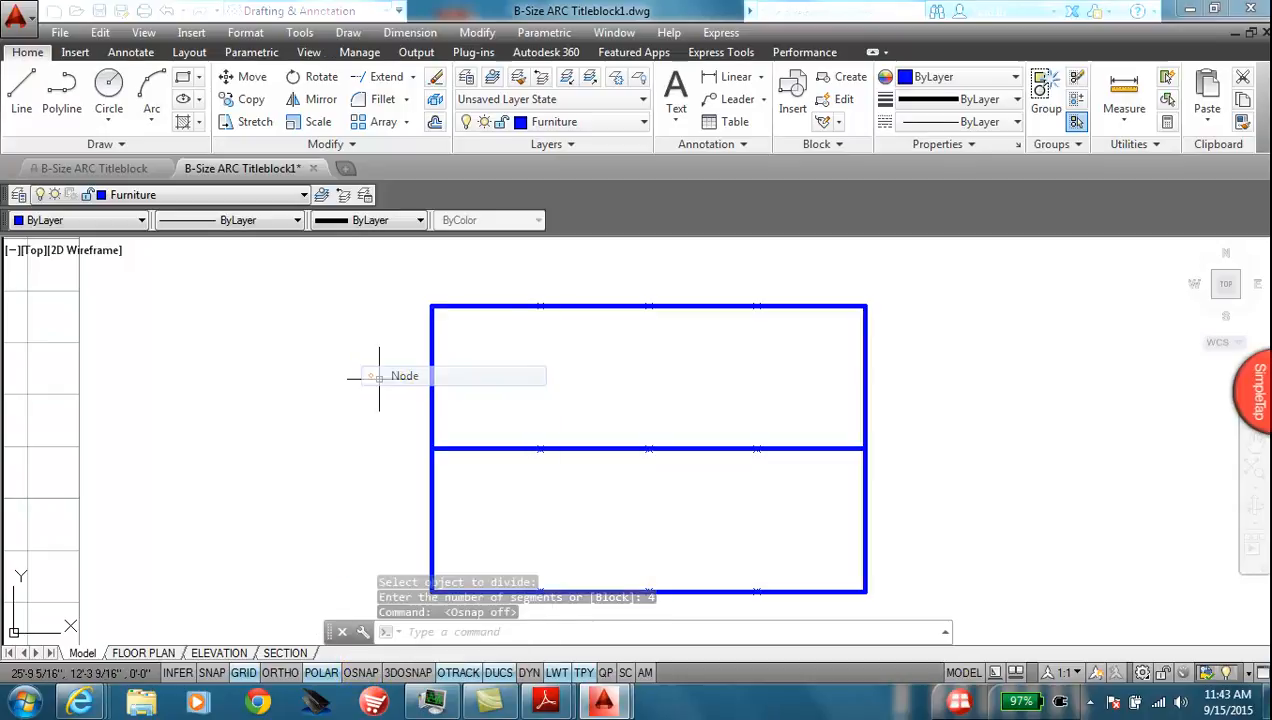
{"action": "left_click", "coordinate": [360, 672]}
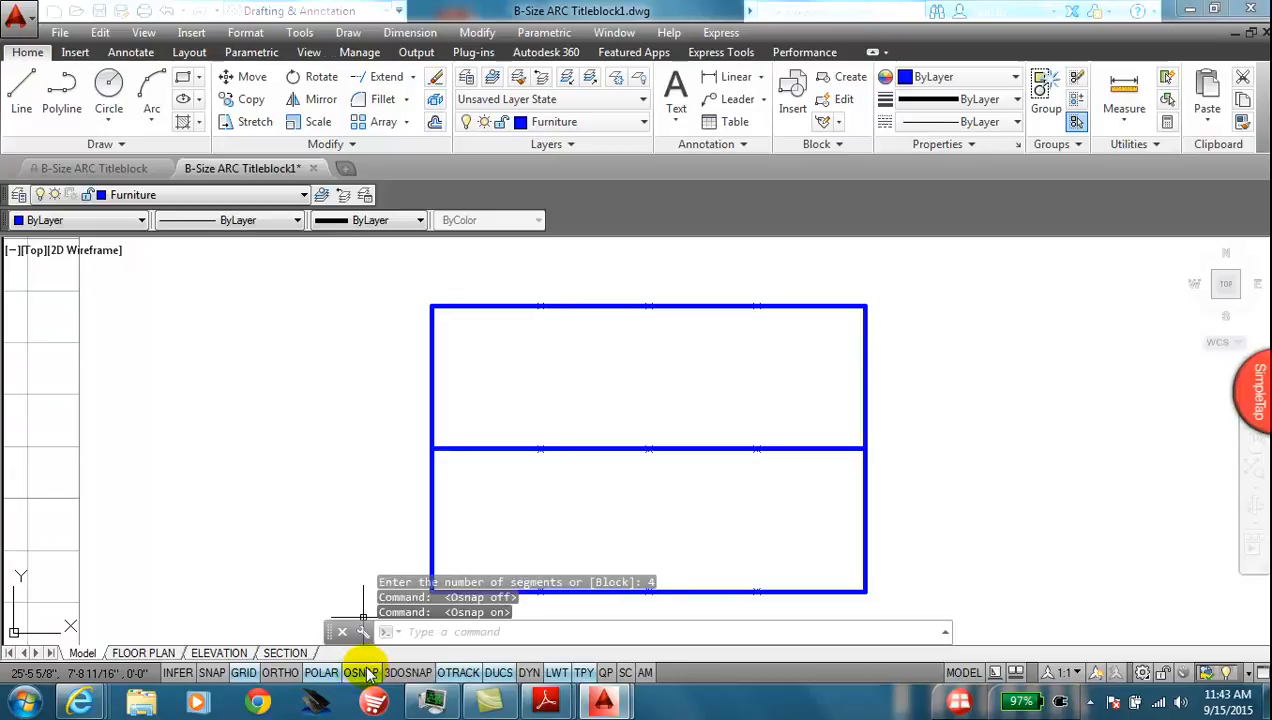
Step: Draw a vertical line through the window joining the left division points of its top and bottom edges
{"action": "left_click", "coordinate": [20, 92]}
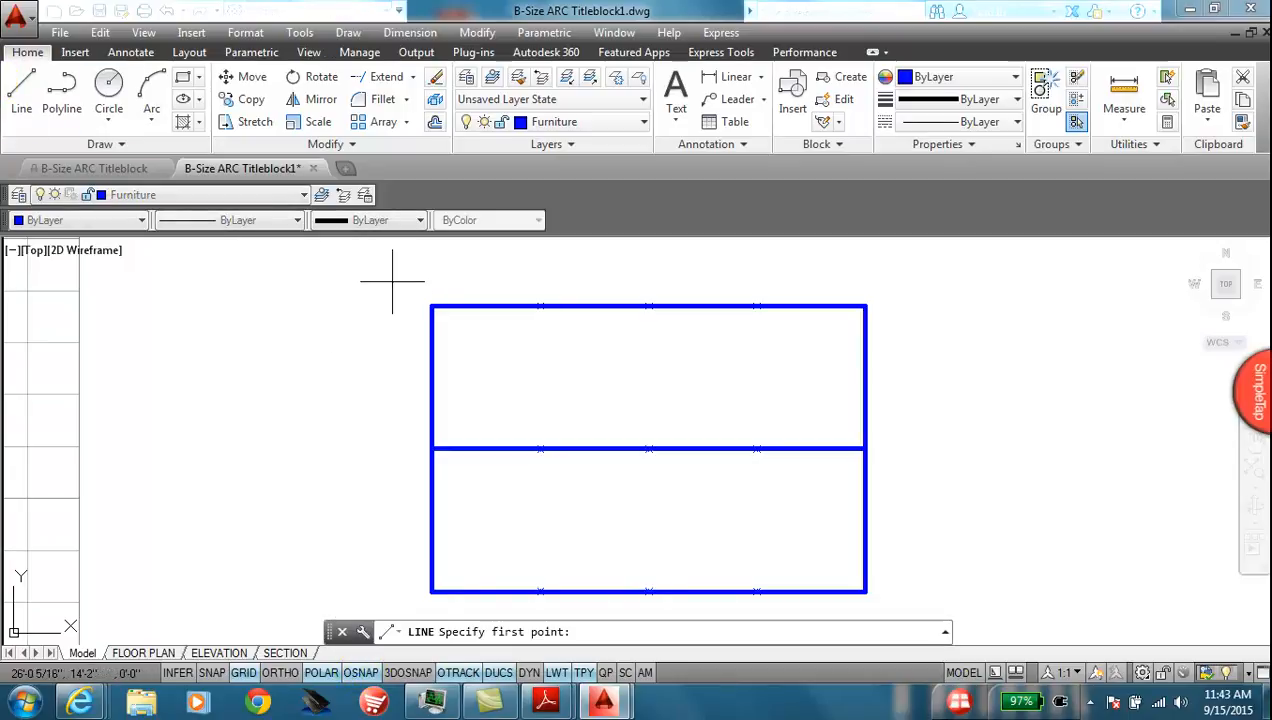
{"action": "left_click", "coordinate": [540, 305]}
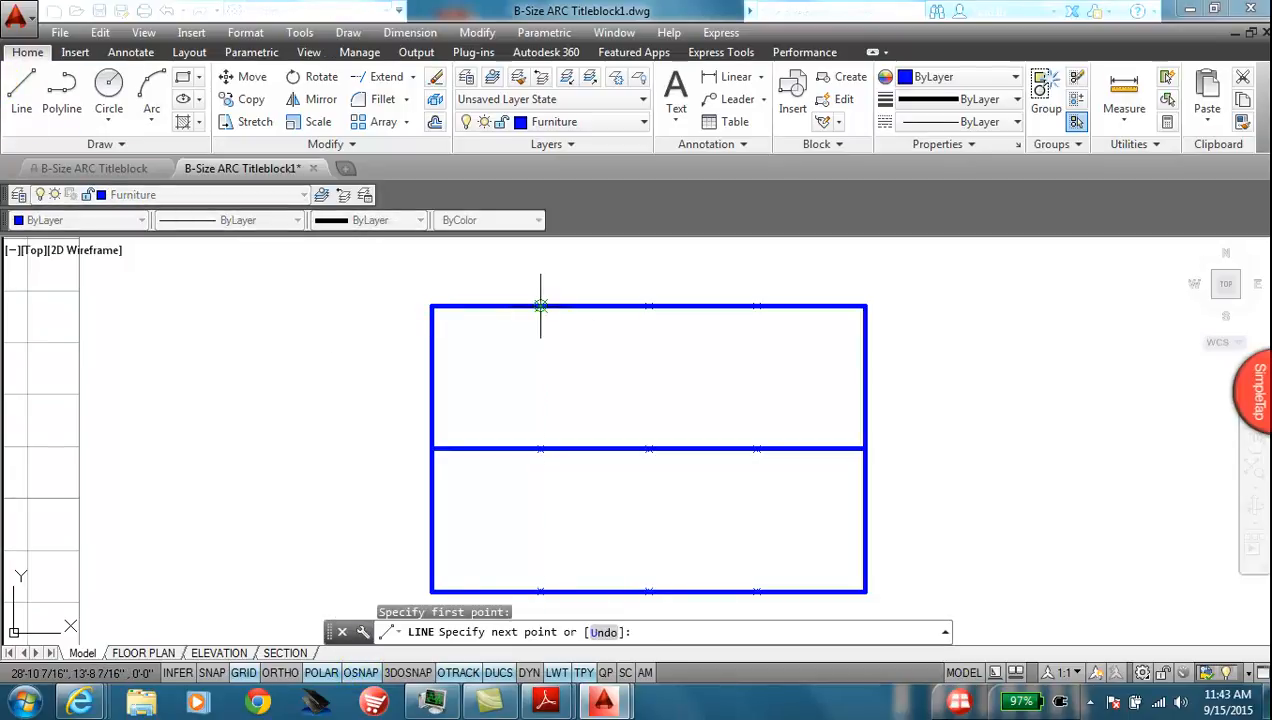
{"action": "left_click", "coordinate": [540, 591]}
{"action": "key", "text": "Escape"}
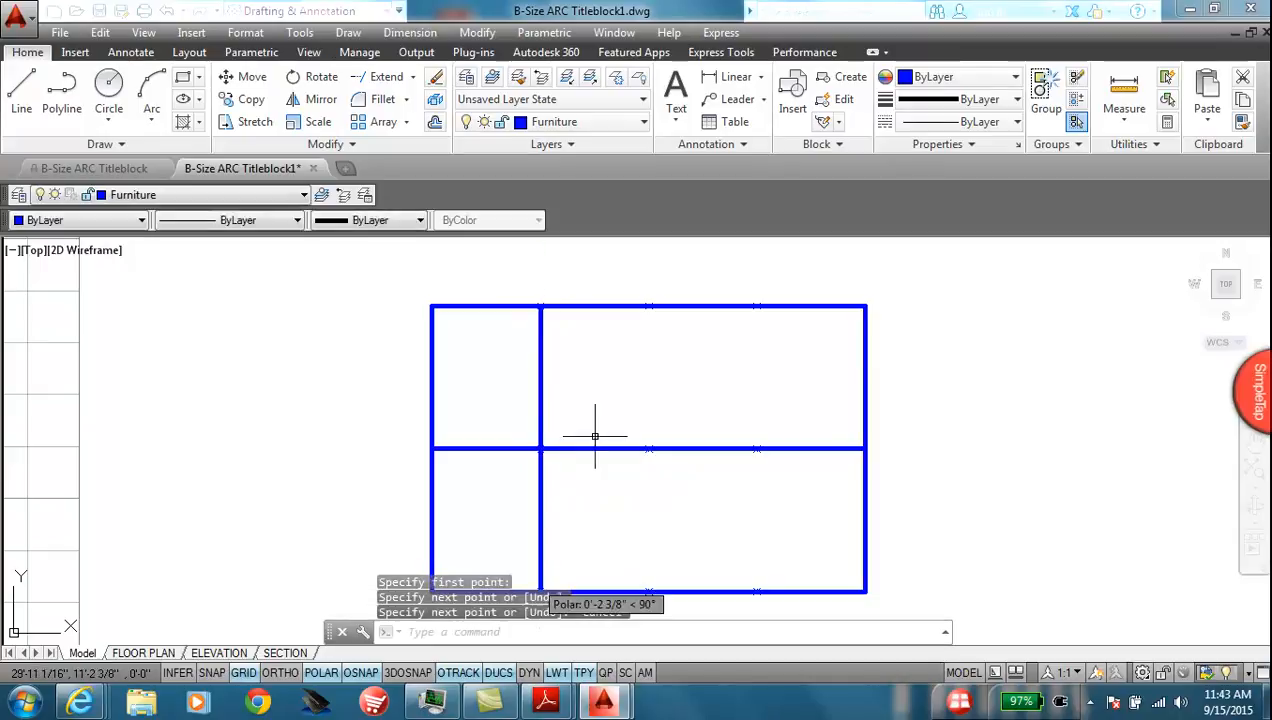
Step: Draw a vertical line through the window joining the middle division points of its top and bottom edges
{"action": "right_click", "coordinate": [637, 349]}
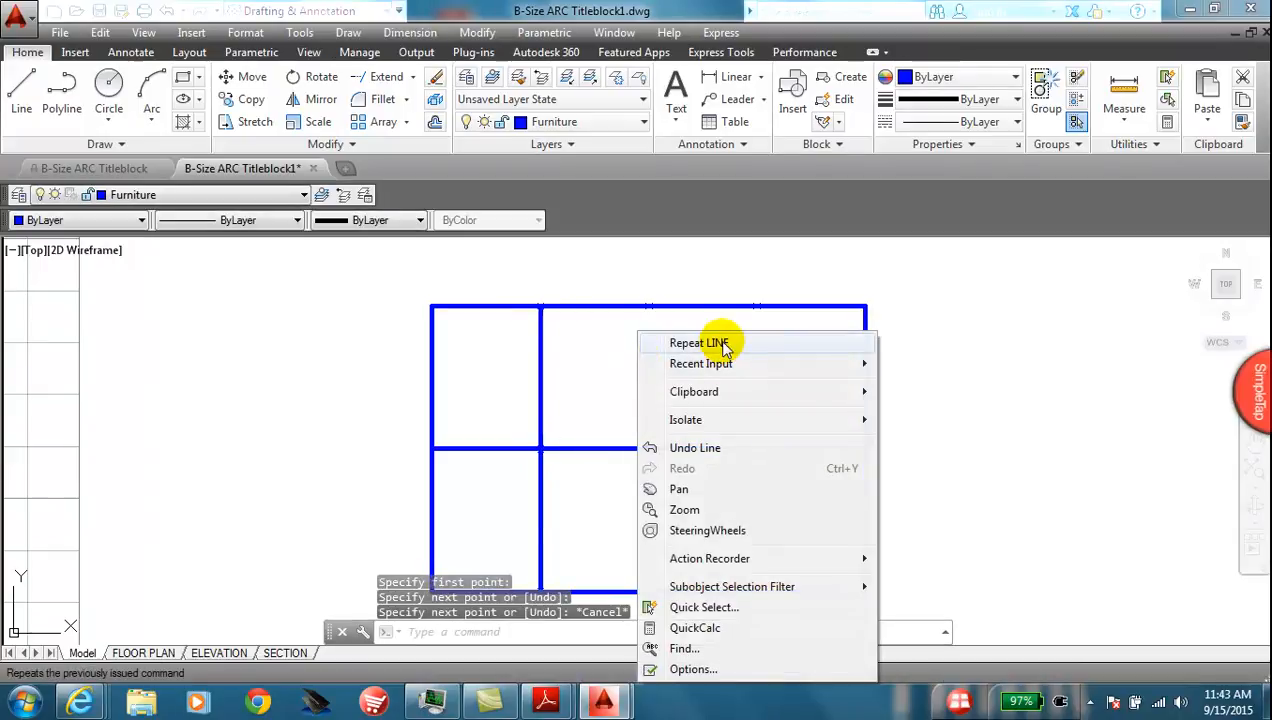
{"action": "left_click", "coordinate": [722, 340]}
{"action": "left_click", "coordinate": [648, 305]}
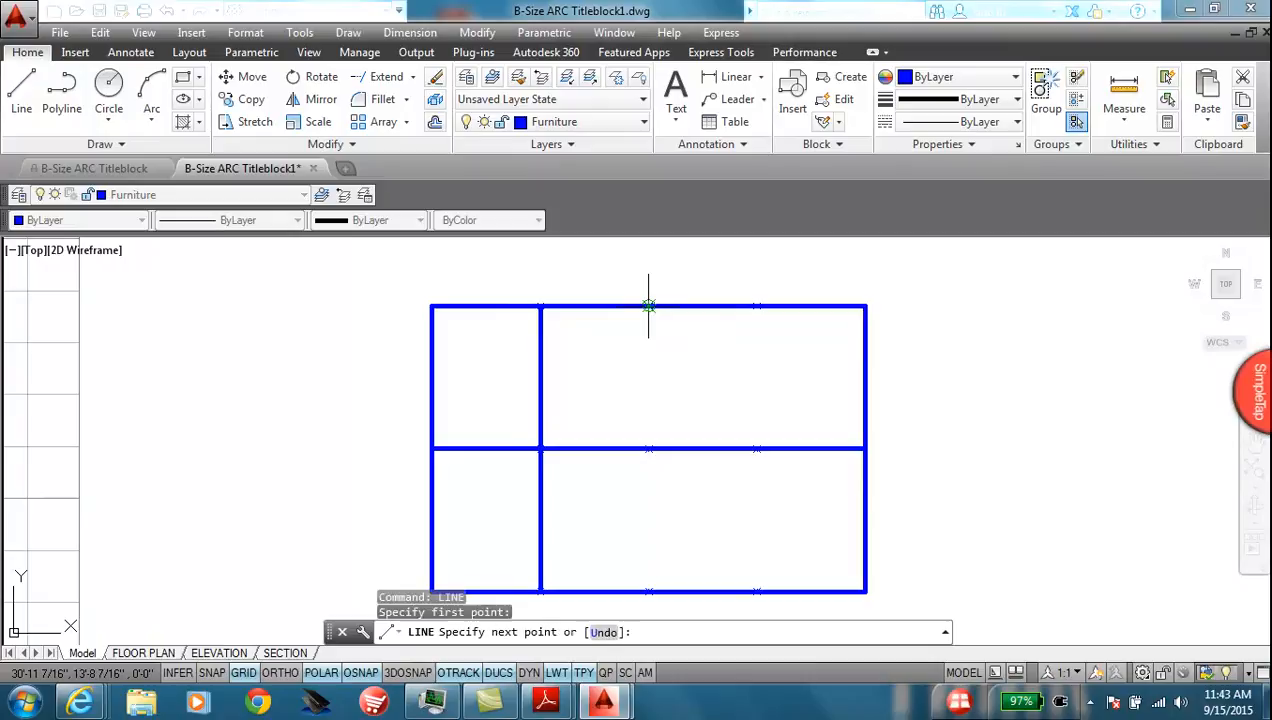
{"action": "left_click", "coordinate": [648, 592]}
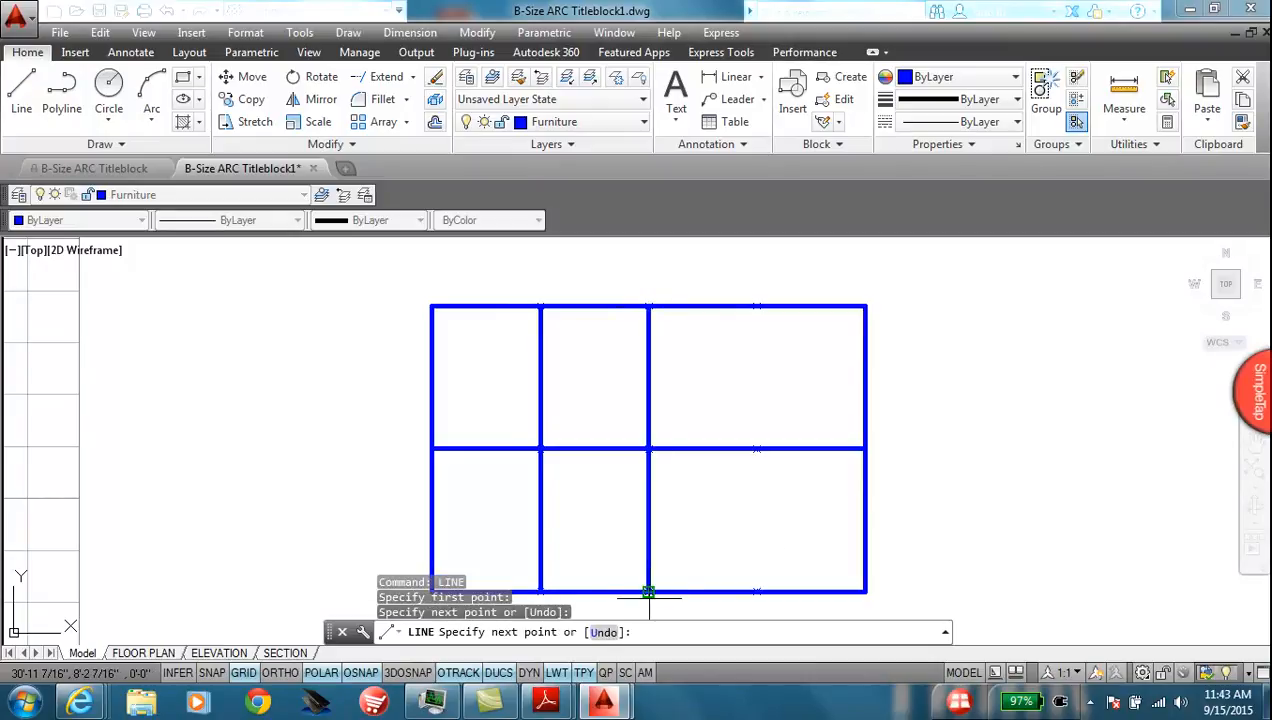
{"action": "key", "text": "Escape"}
Step: Draw a vertical line through the window joining the right division points of its top and bottom edges
{"action": "right_click", "coordinate": [764, 354]}
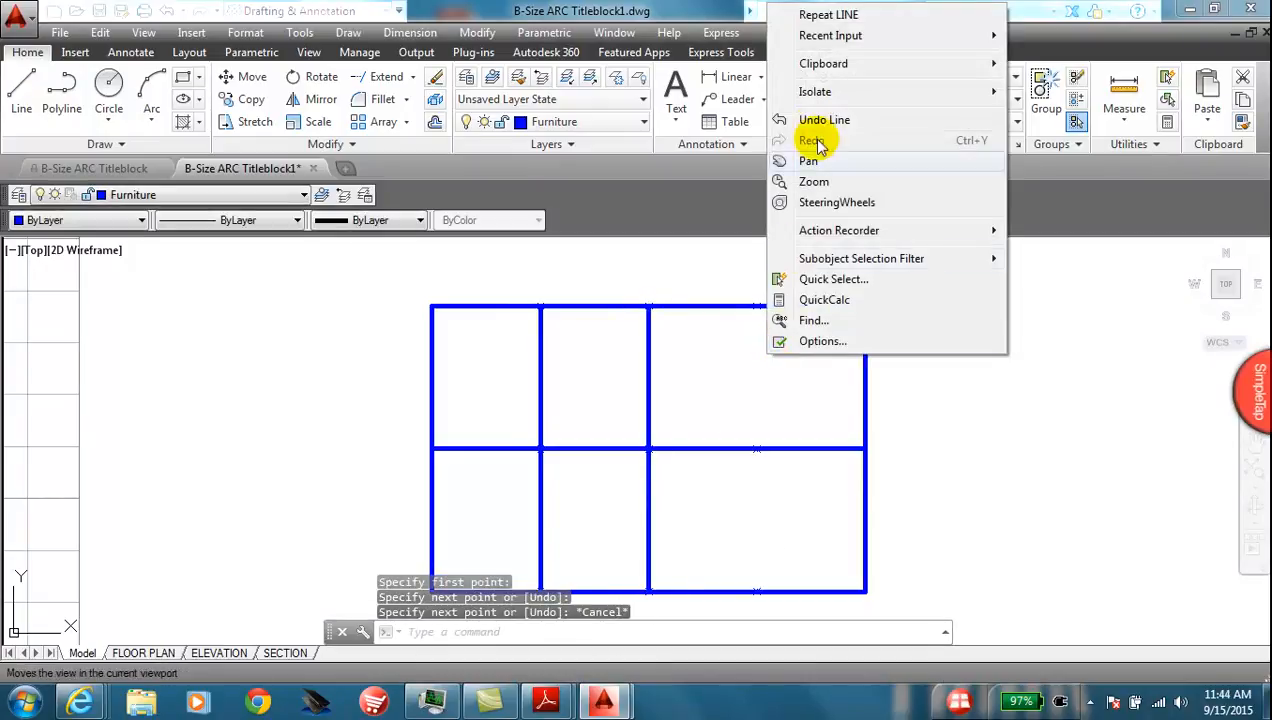
{"action": "left_click", "coordinate": [840, 14]}
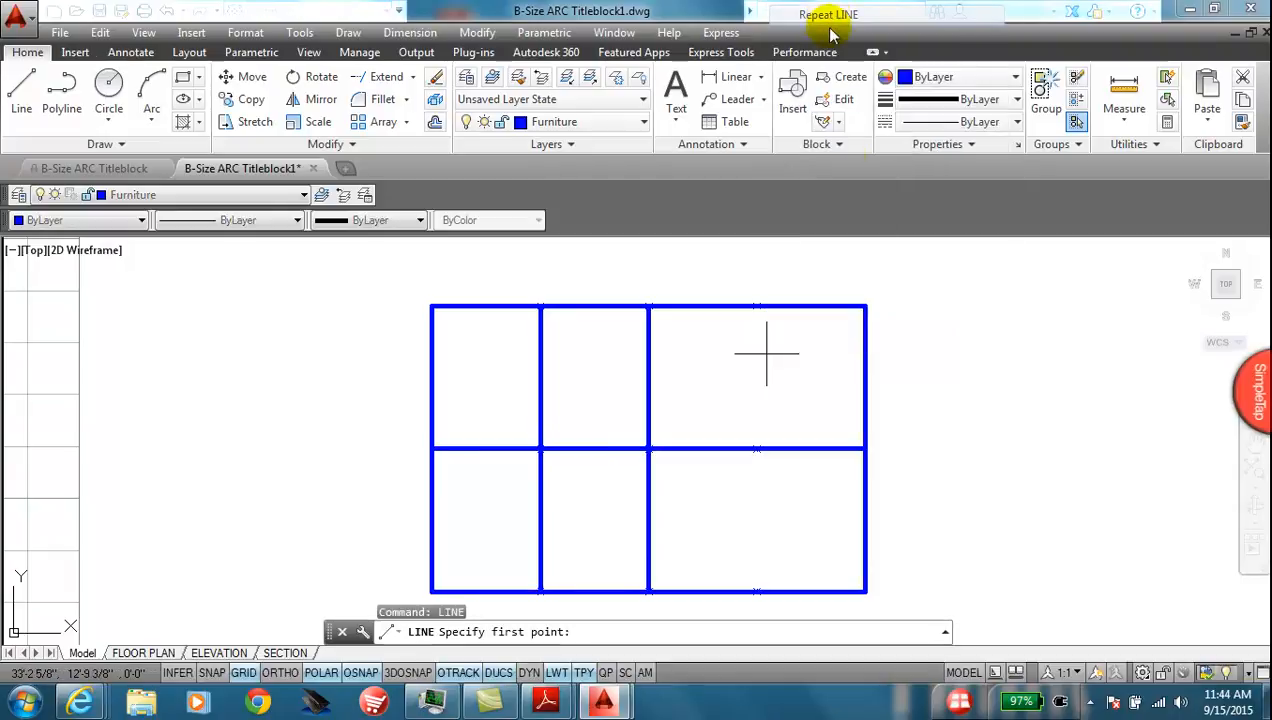
{"action": "left_click", "coordinate": [757, 305]}
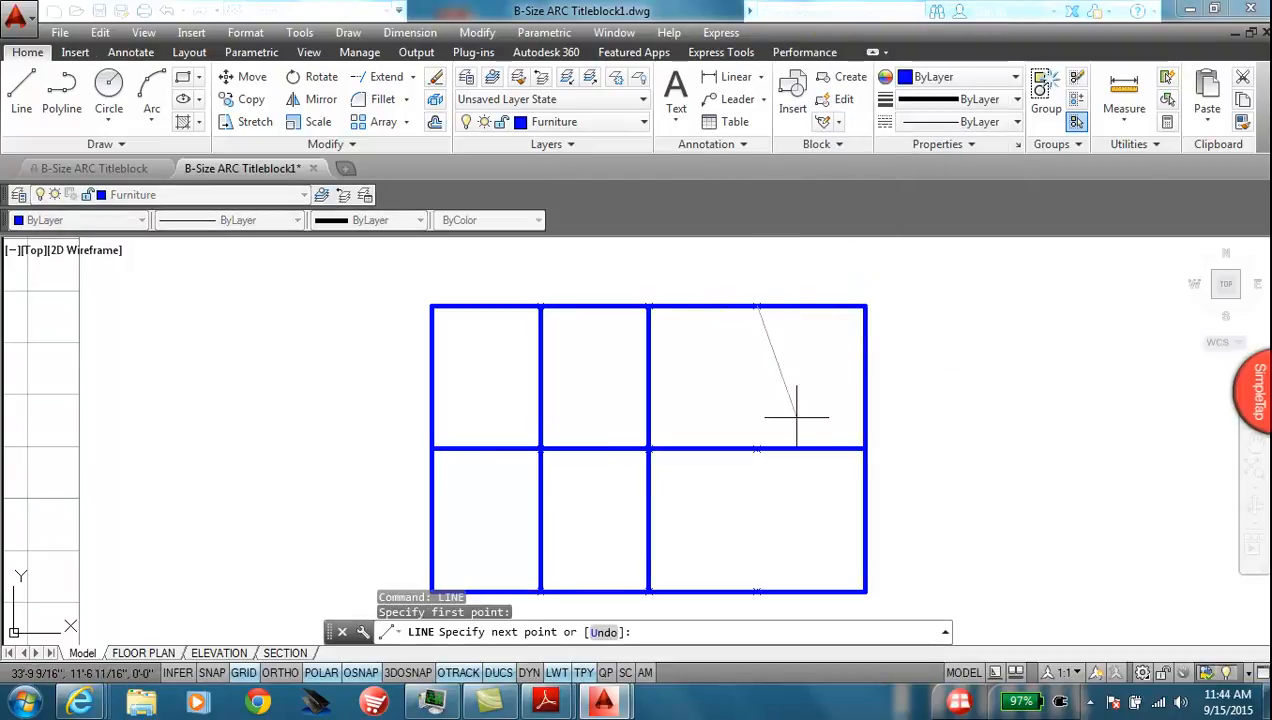
{"action": "left_click", "coordinate": [757, 591]}
{"action": "key", "text": "Escape"}
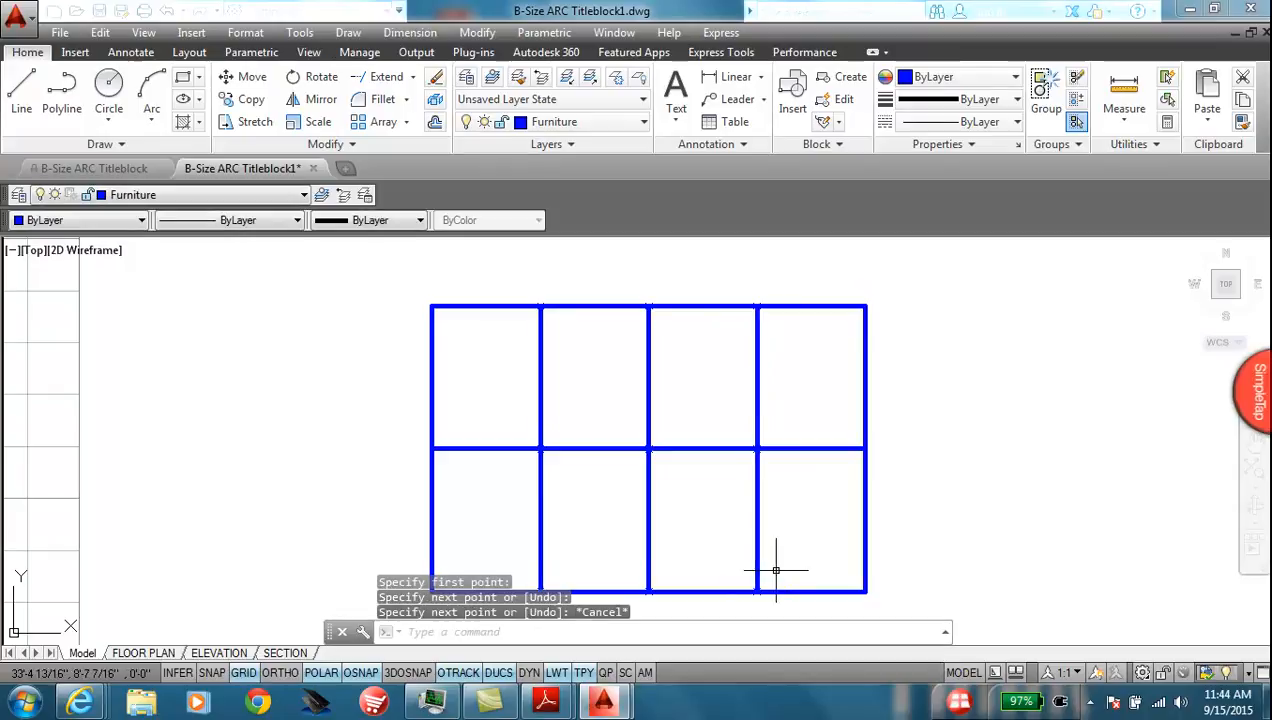
Step: Draw a horizontal guide line between the house's left and right walls, just above the base, starting with a Nearest snap
{"action": "scroll", "coordinate": [764, 507], "scroll_direction": "down", "scroll_amount": 2}
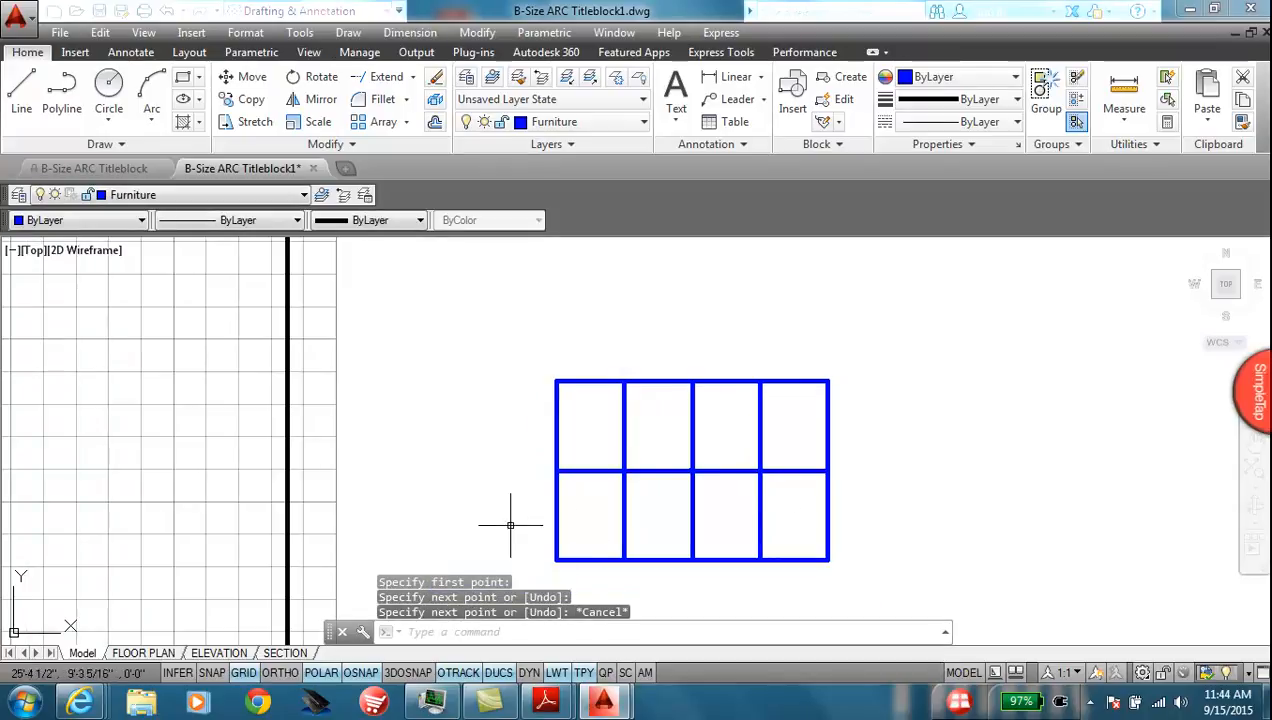
{"action": "mouse_move", "coordinate": [576, 468]}
{"action": "middle_mouse_down"}
{"action": "mouse_move", "coordinate": [576, 411]}
{"action": "mouse_move", "coordinate": [693, 411]}
{"action": "middle_mouse_up"}
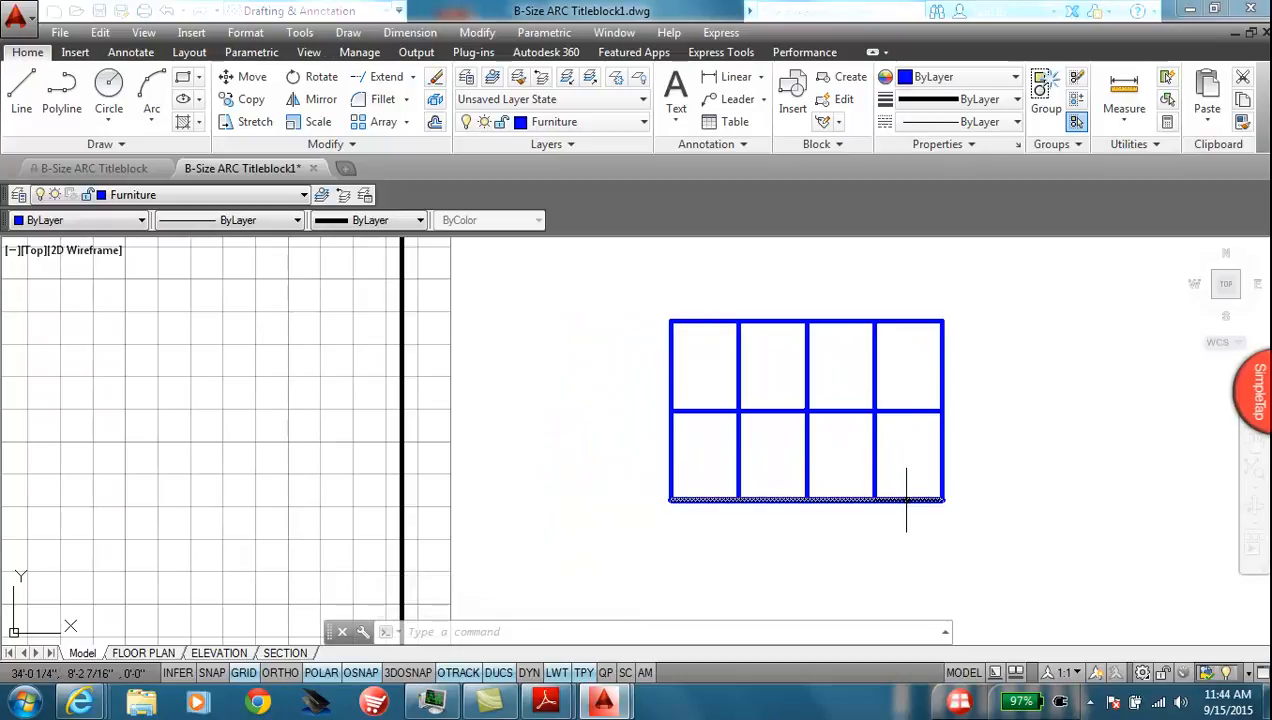
{"action": "scroll", "coordinate": [809, 454], "scroll_direction": "down", "scroll_amount": 2}
{"action": "mouse_move", "coordinate": [681, 462]}
{"action": "middle_mouse_down"}
{"action": "mouse_move", "coordinate": [820, 455]}
{"action": "mouse_move", "coordinate": [815, 465]}
{"action": "middle_mouse_up"}
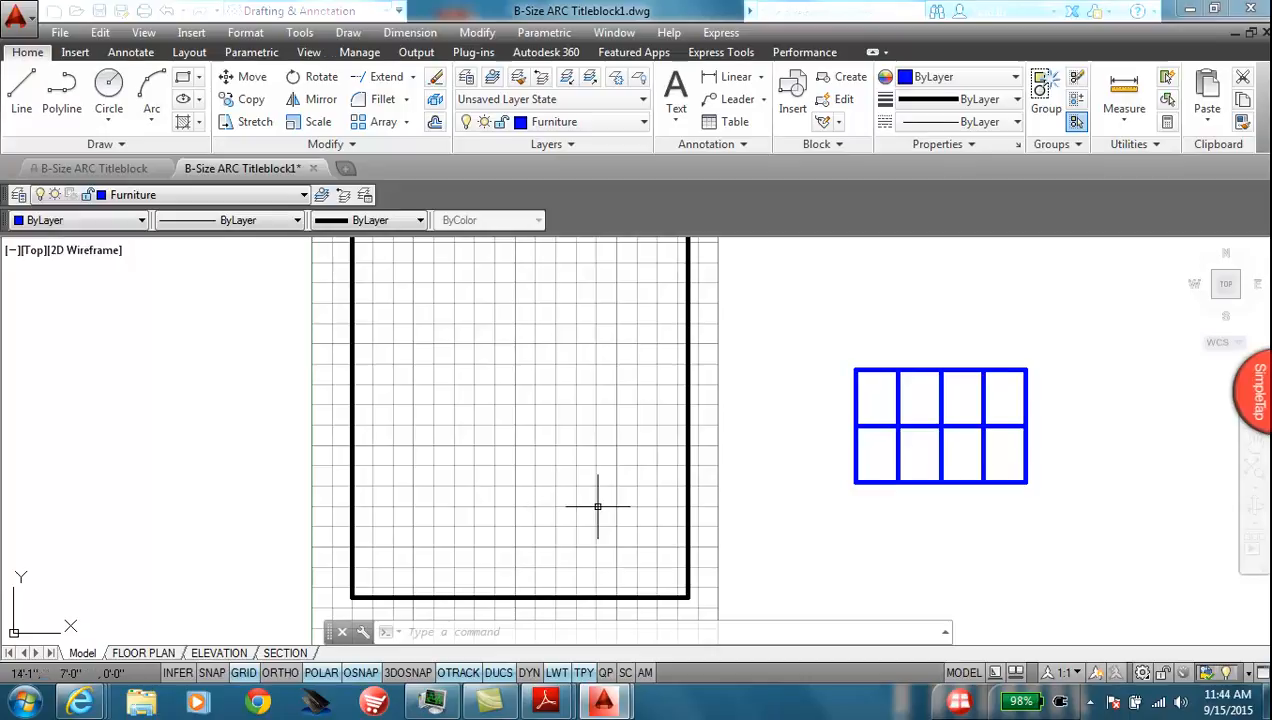
{"action": "left_click", "coordinate": [21, 95]}
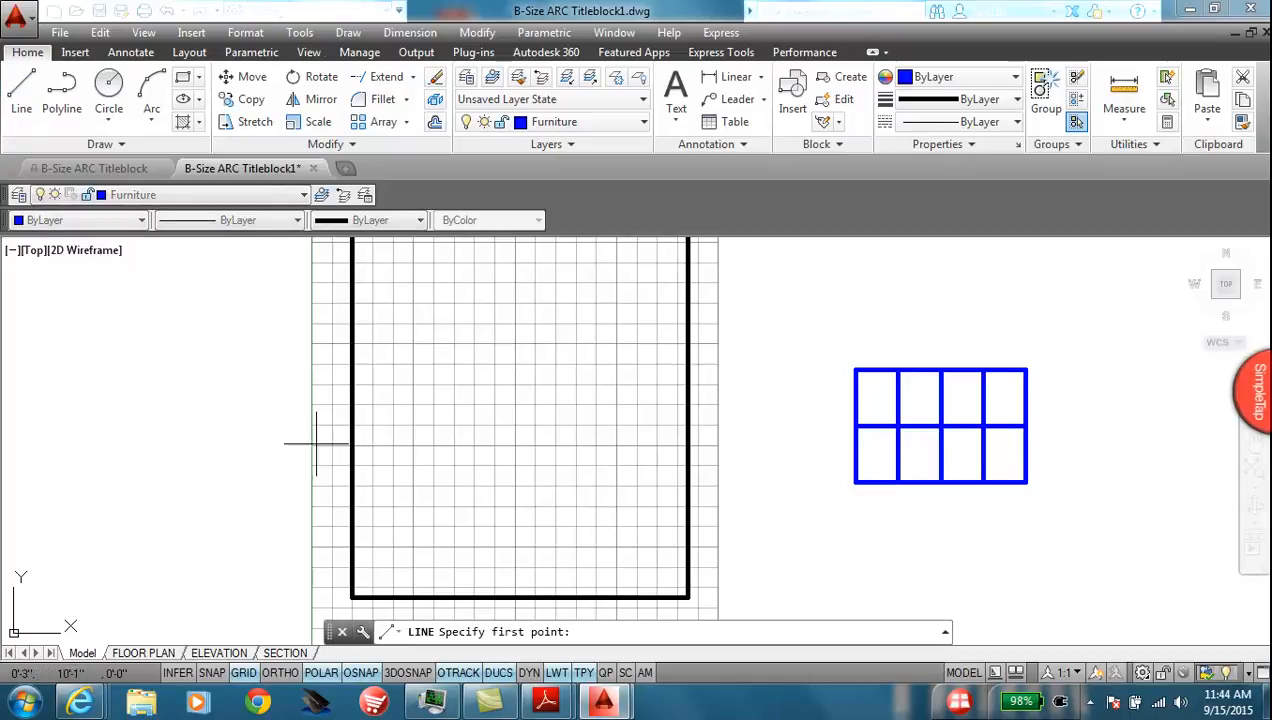
{"action": "right_click", "coordinate": [386, 500], "text": "shift"}
{"action": "left_click", "coordinate": [437, 443]}
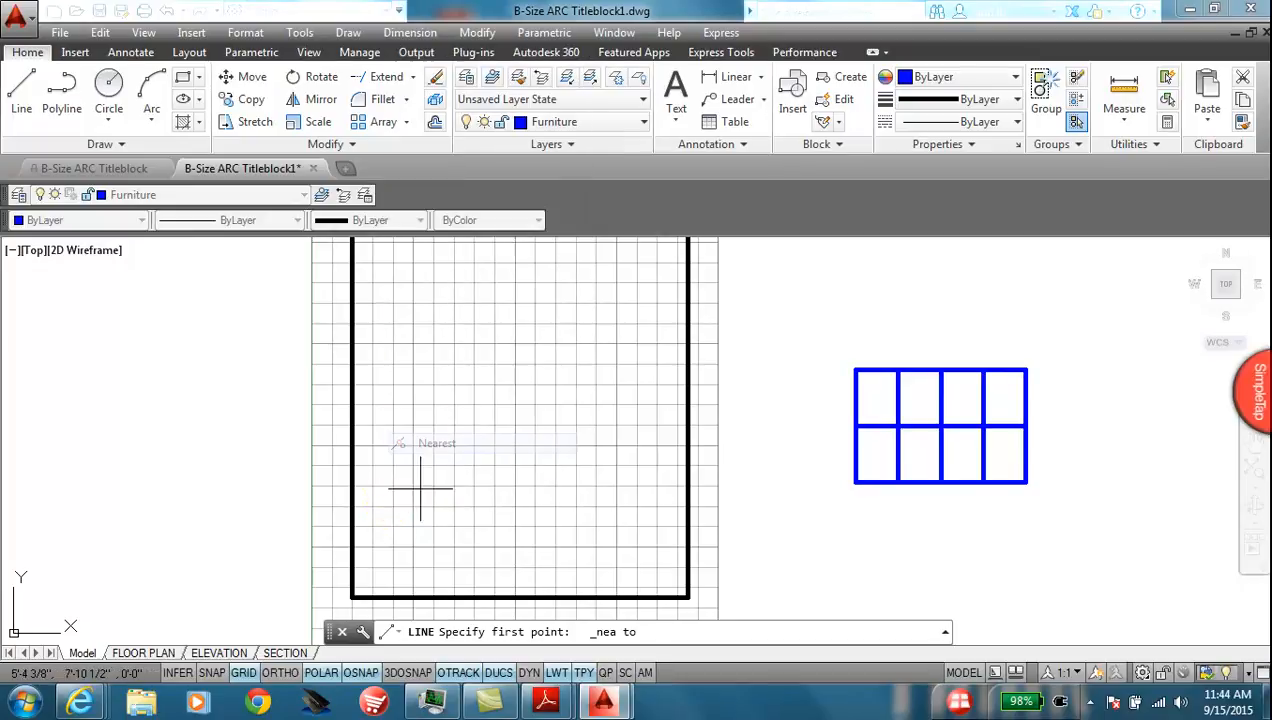
{"action": "left_click", "coordinate": [351, 507]}
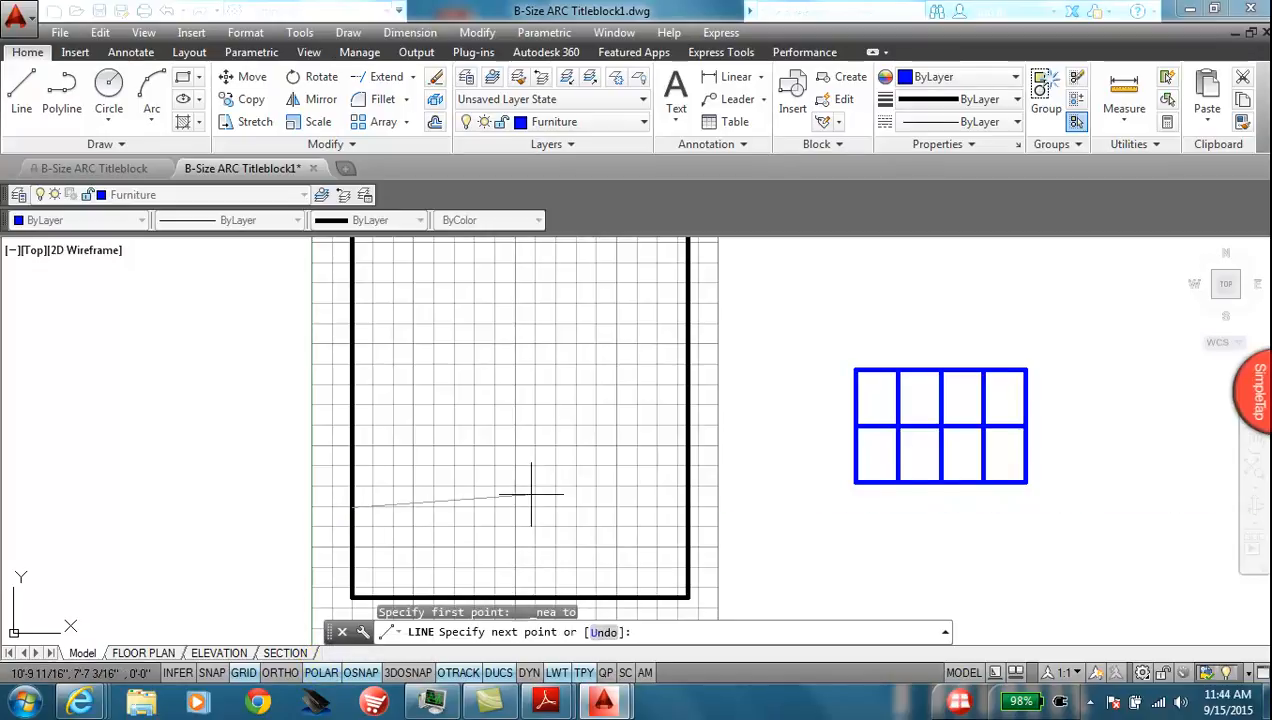
{"action": "left_click", "coordinate": [688, 507]}
{"action": "key", "text": "Escape"}
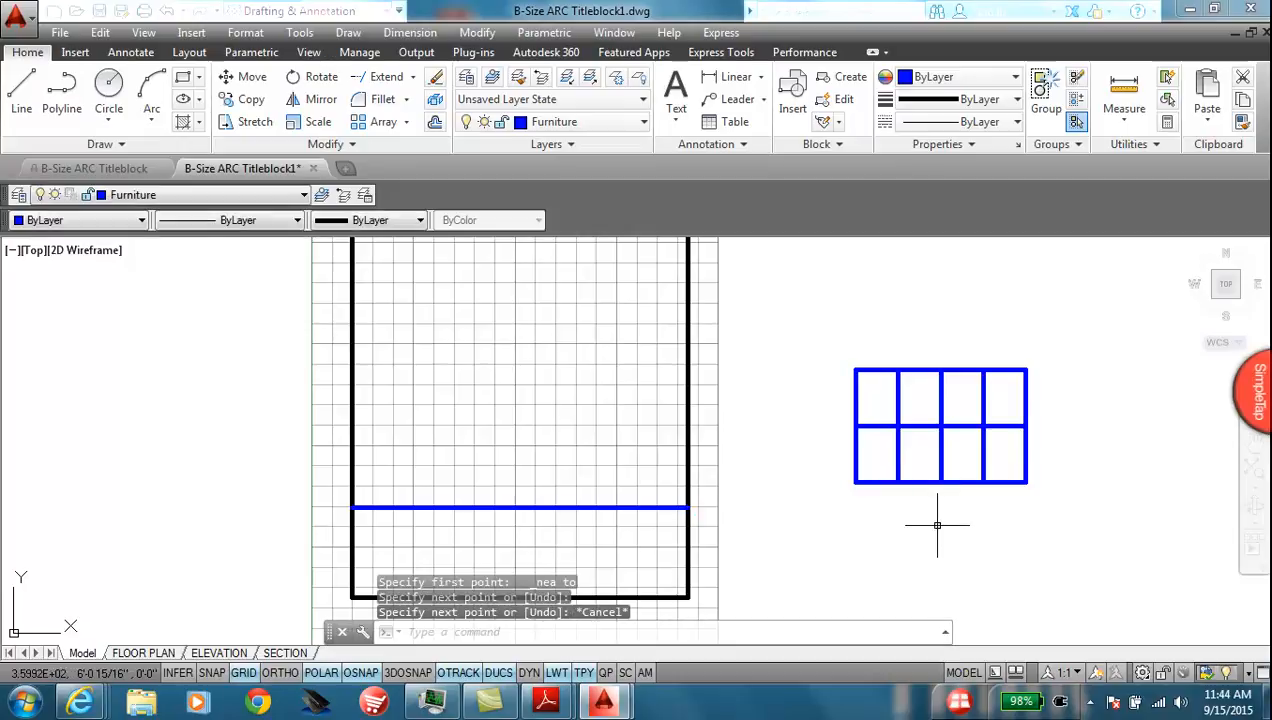
Step: Move the gridded window from the midpoint of its bottom edge to the midpoint of the guide line between the walls
{"action": "left_click", "coordinate": [245, 77]}
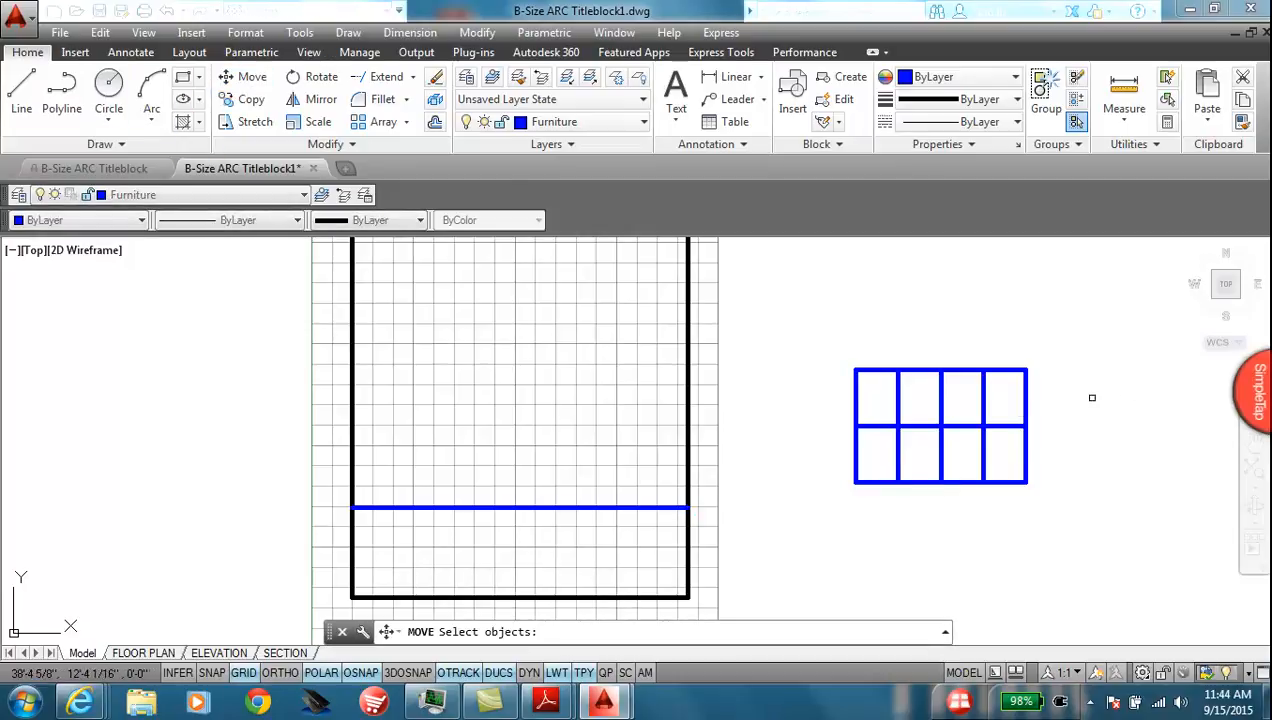
{"action": "left_click", "coordinate": [1058, 350]}
{"action": "left_click", "coordinate": [826, 531]}
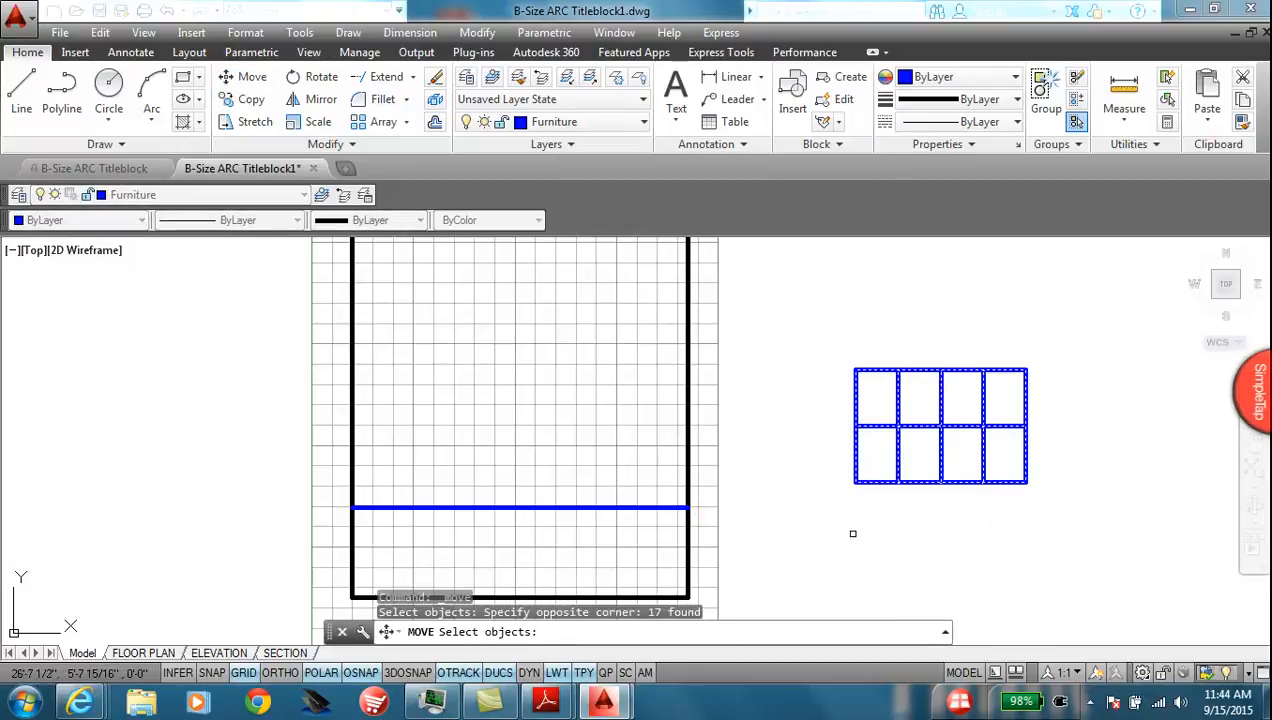
{"action": "key", "text": "Return"}
{"action": "right_click", "coordinate": [865, 534], "text": "shift"}
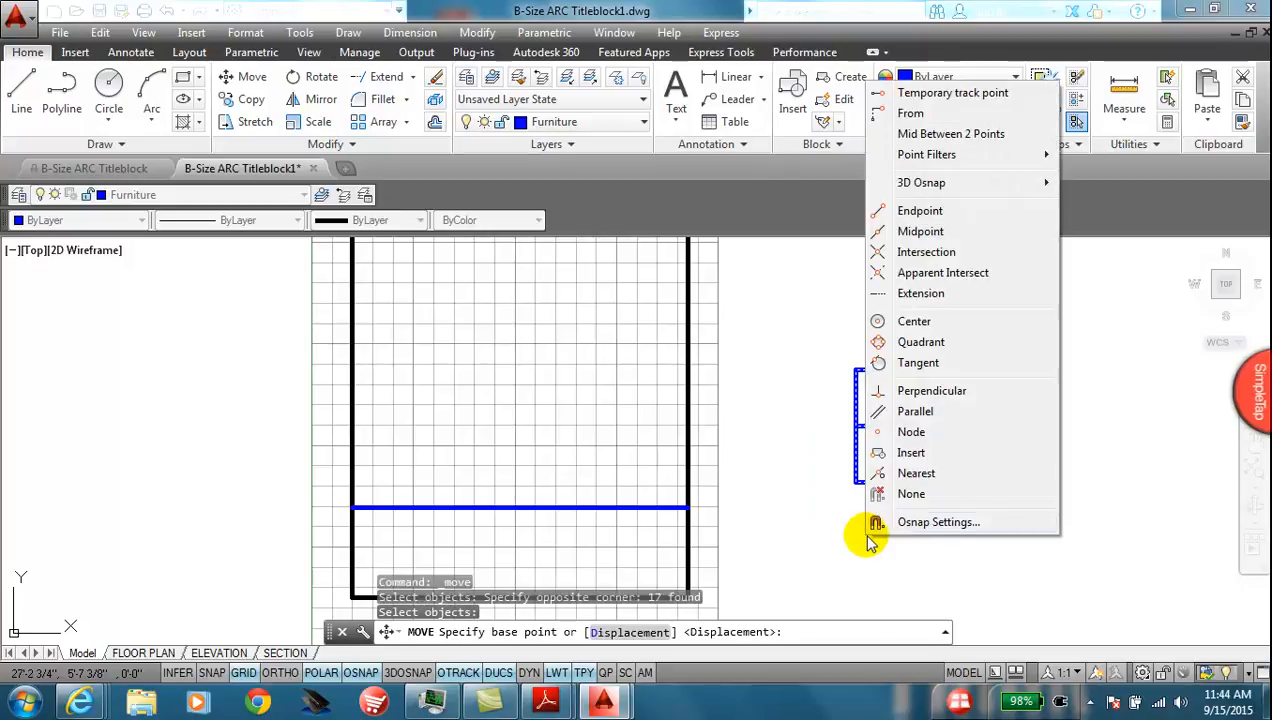
{"action": "left_click", "coordinate": [920, 232]}
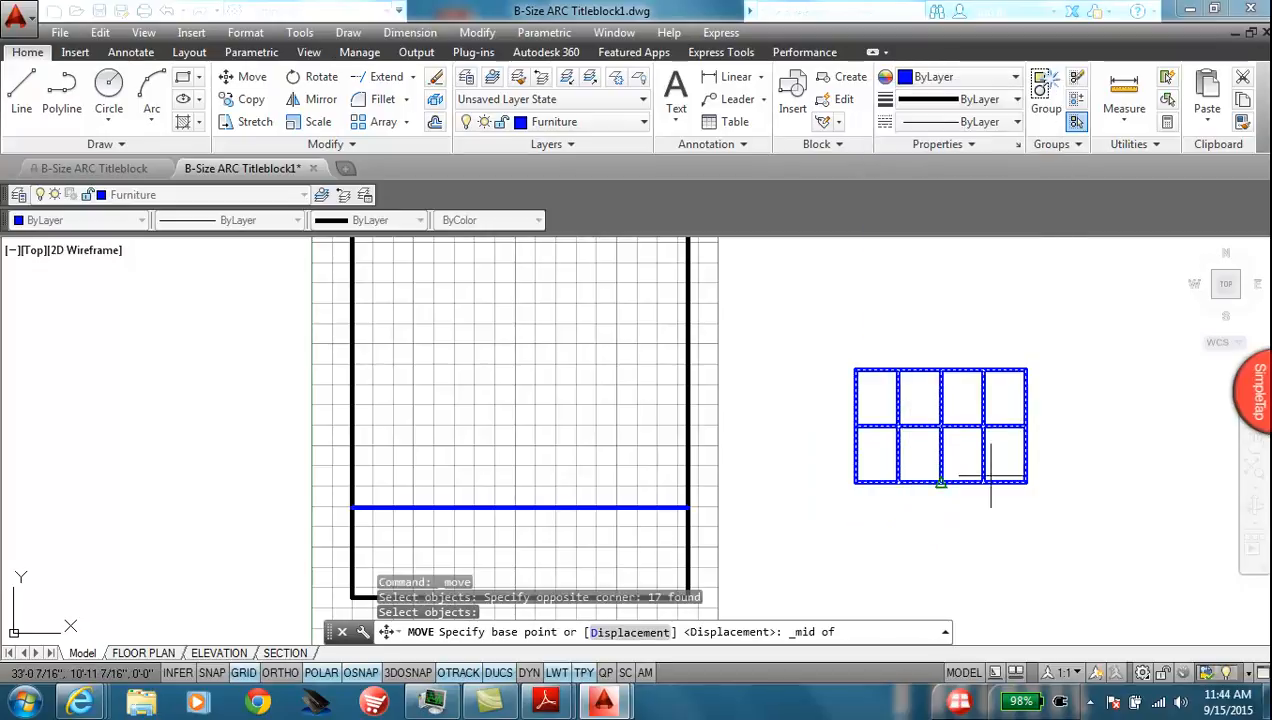
{"action": "left_click", "coordinate": [952, 486]}
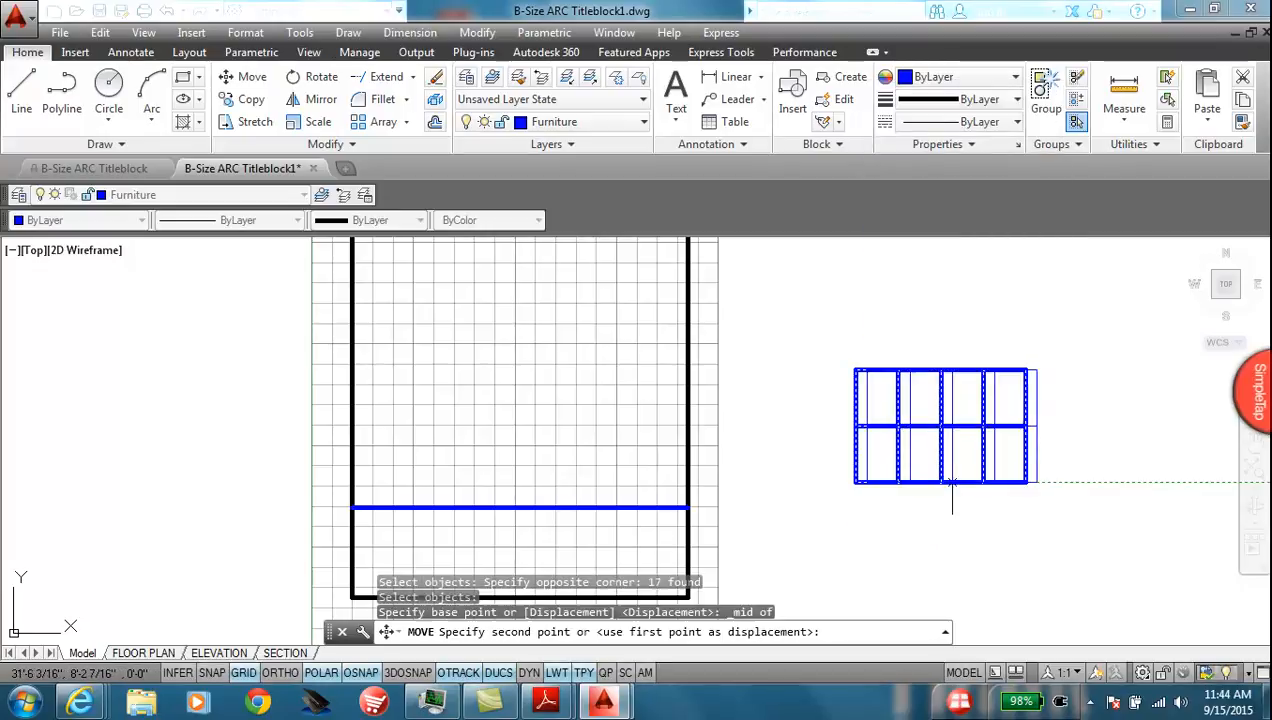
{"action": "right_click", "coordinate": [596, 468], "text": "shift"}
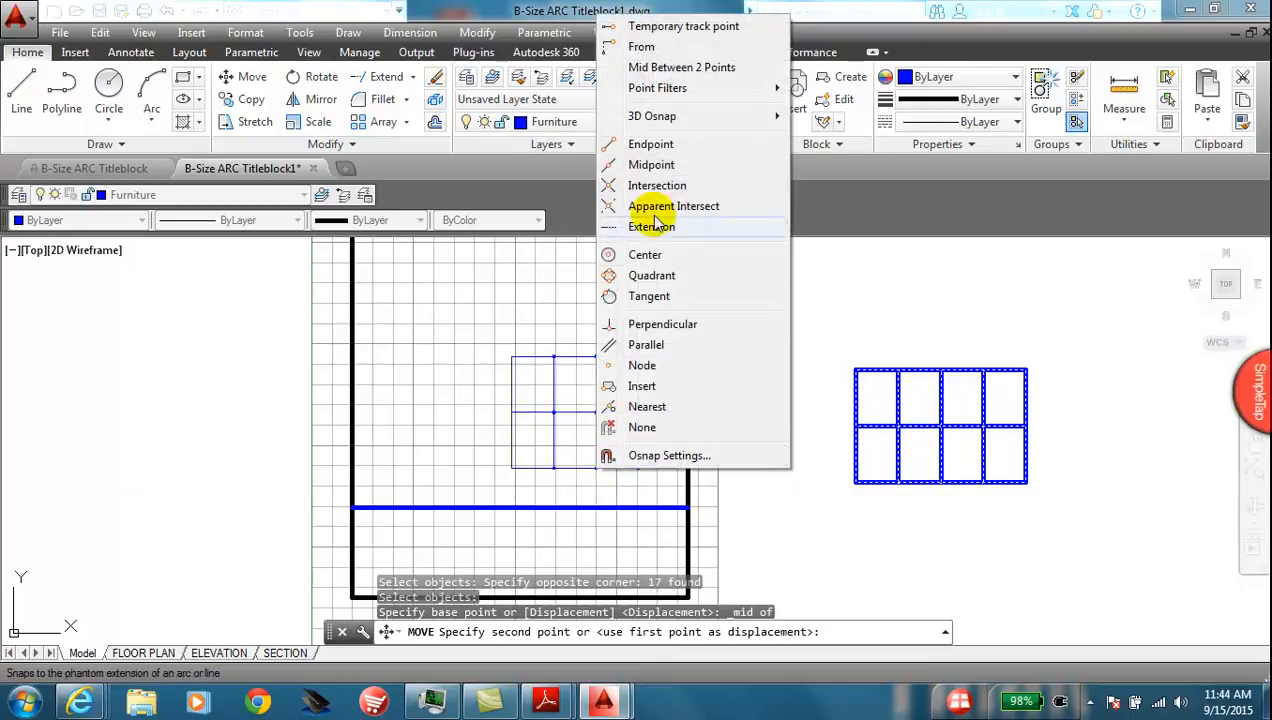
{"action": "left_click", "coordinate": [651, 165]}
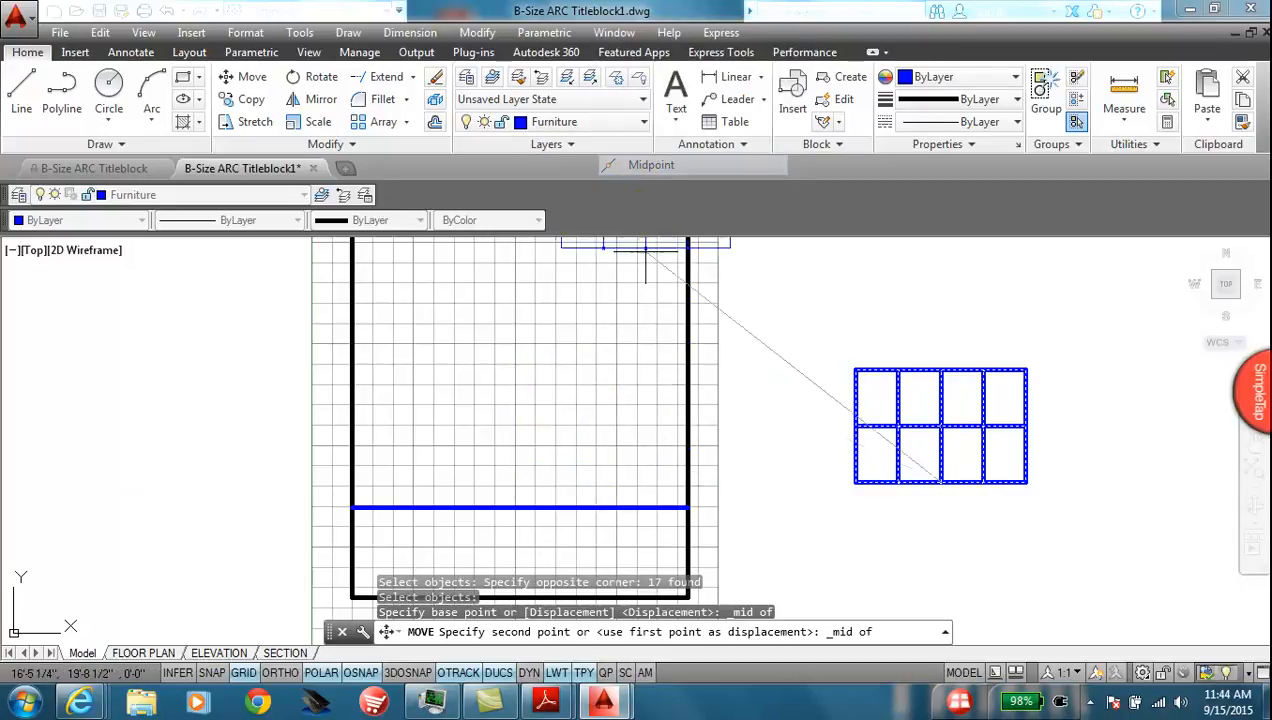
{"action": "left_click", "coordinate": [535, 508]}
{"action": "left_click", "coordinate": [660, 488]}
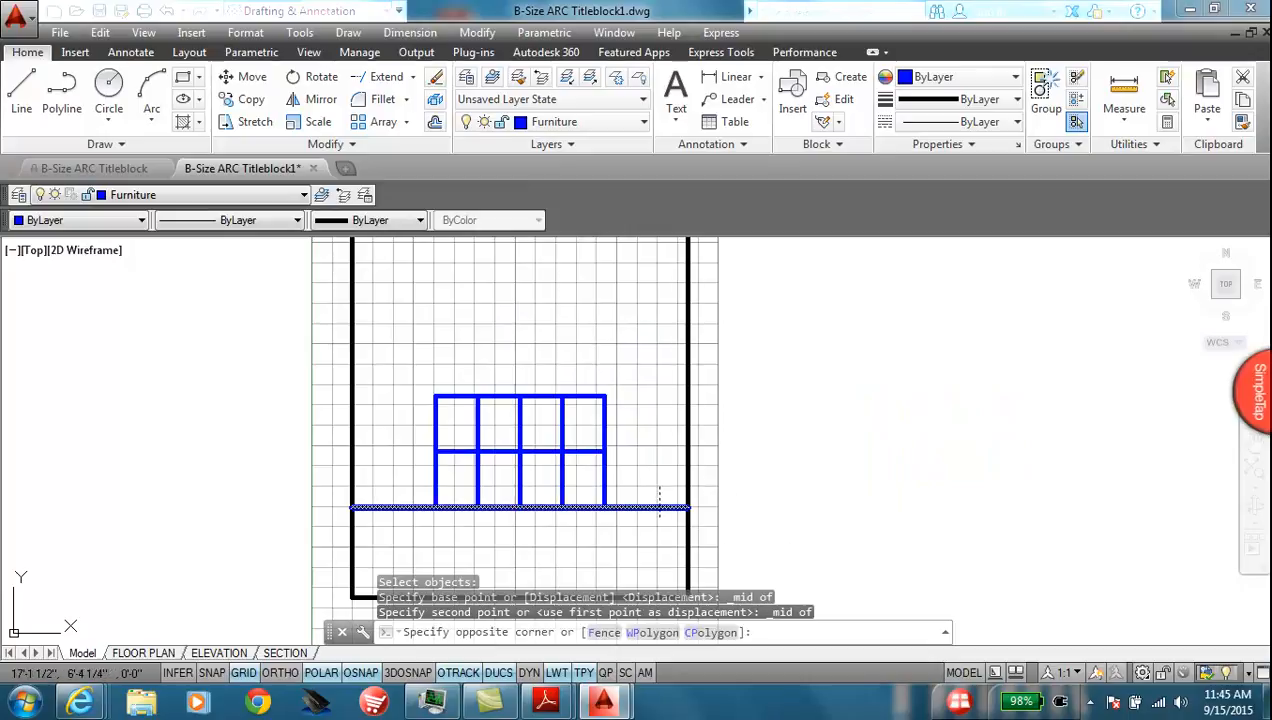
{"action": "left_click", "coordinate": [646, 531]}
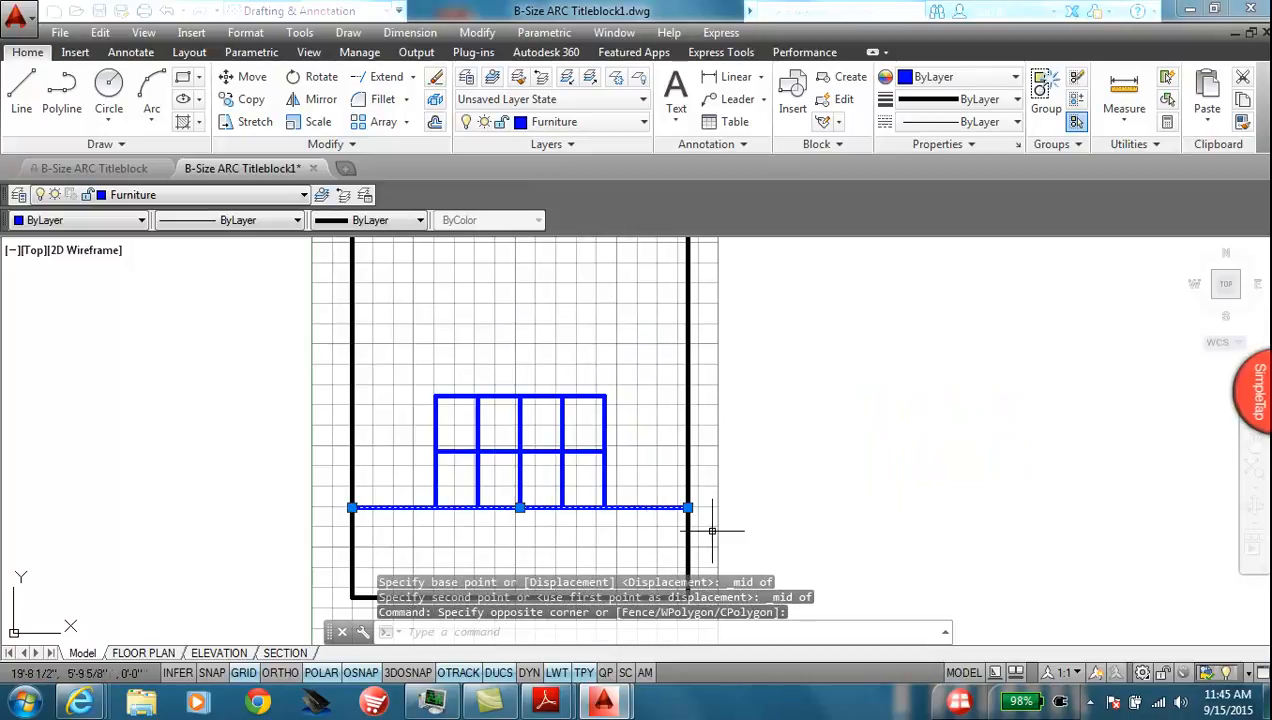
{"action": "type", "text": "m"}
{"action": "key", "text": "Return"}
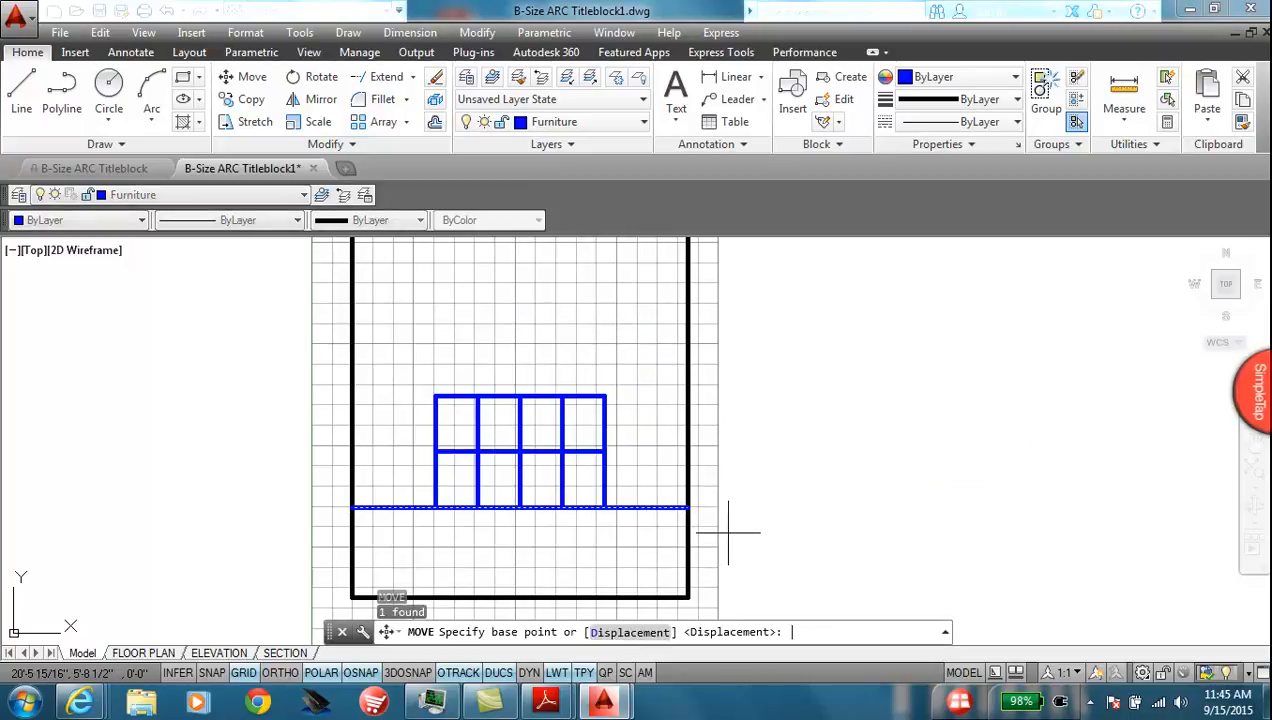
{"action": "key", "text": "Escape"}
{"action": "left_click", "coordinate": [656, 485]}
{"action": "left_click", "coordinate": [640, 519]}
{"action": "type", "text": "m"}
{"action": "key", "text": "Return"}
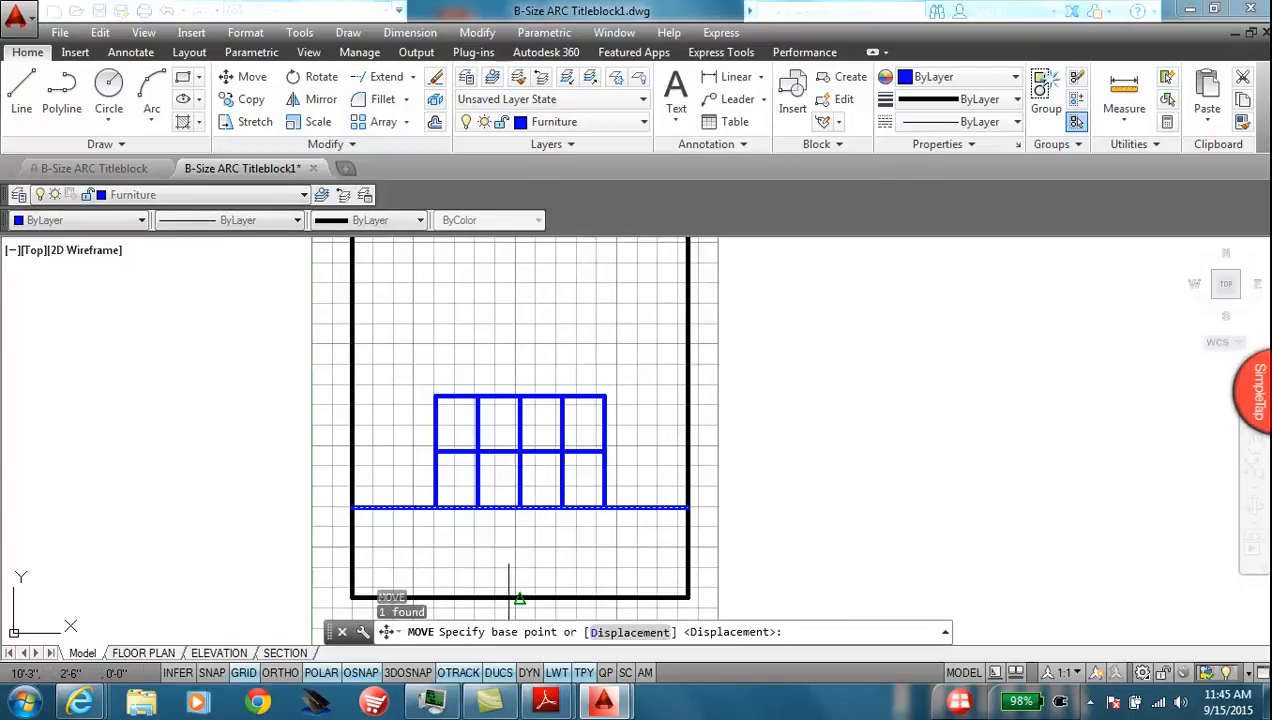
Step: Erase the horizontal guide line under the lower window
{"action": "left_click", "coordinate": [435, 77]}
{"action": "left_click", "coordinate": [656, 467]}
{"action": "left_click", "coordinate": [644, 528]}
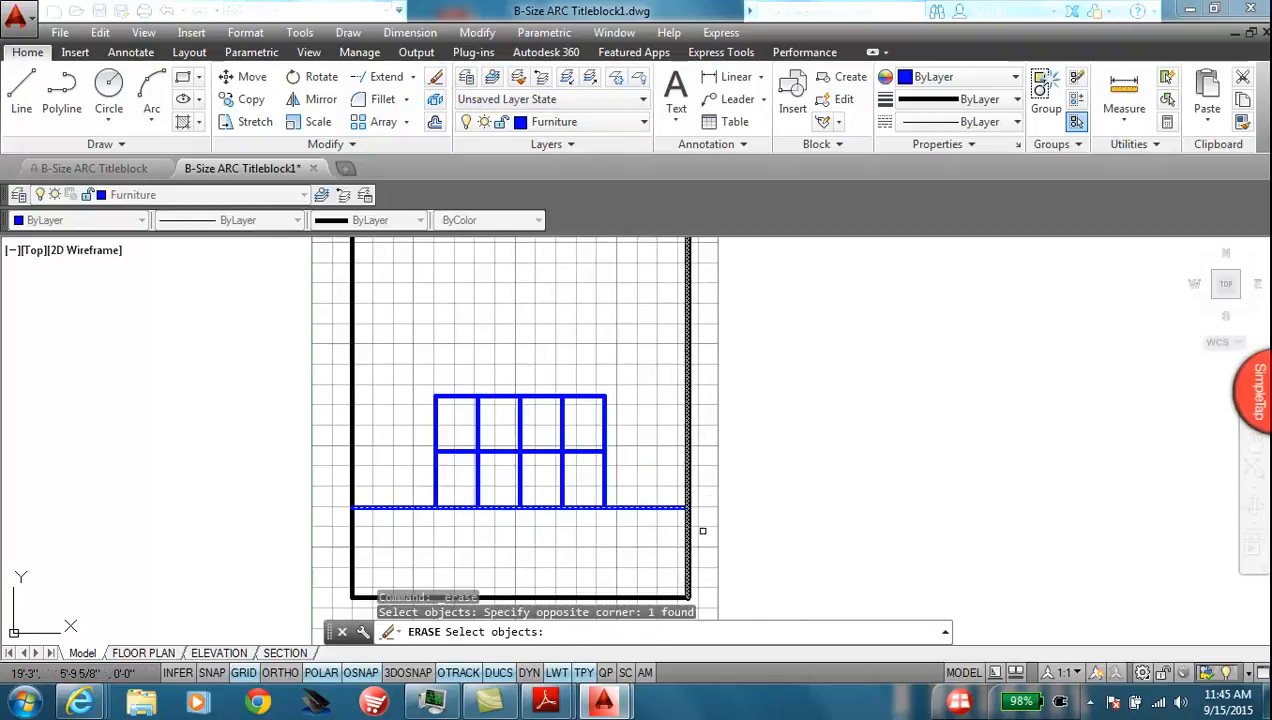
{"action": "right_click", "coordinate": [451, 592]}
{"action": "scroll", "coordinate": [390, 465], "scroll_direction": "down", "scroll_amount": 3}
{"action": "middle_click_drag", "start_coordinate": [264, 420], "coordinate": [418, 477]}
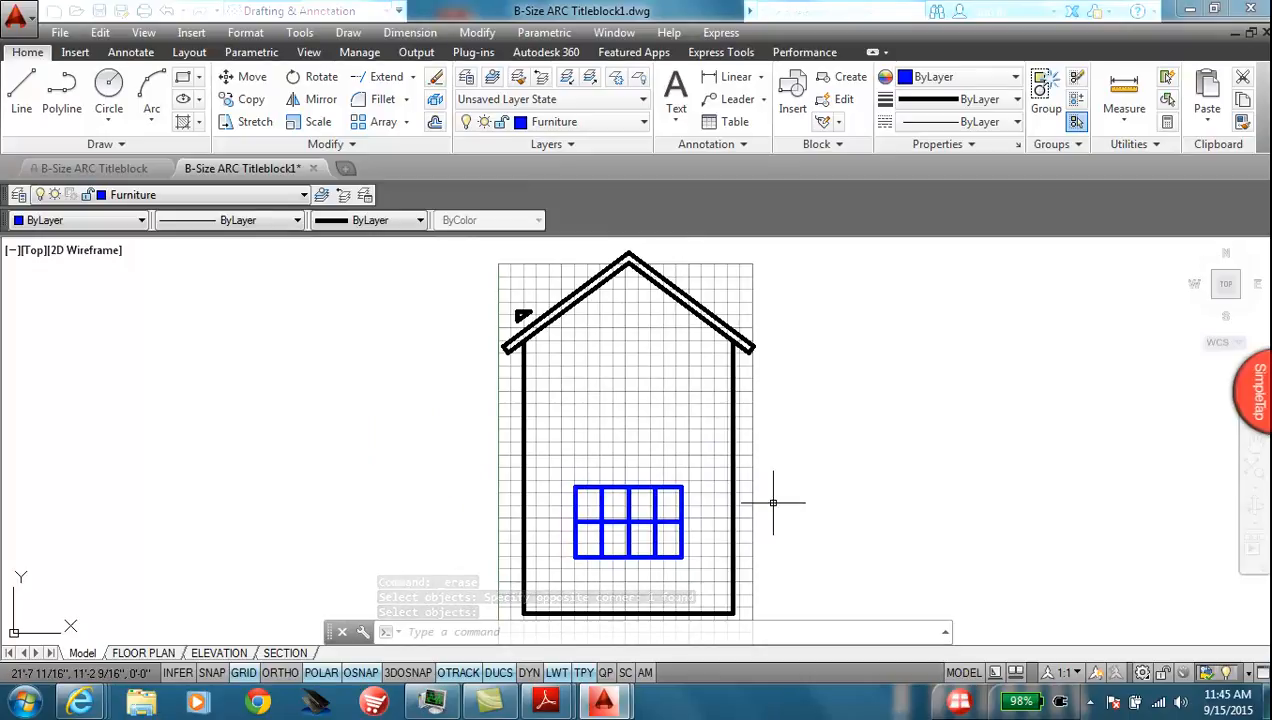
Step: Check the upper window's width and height in the house elevation PDF in Adobe Reader, and return to the AutoCAD drawing
{"action": "mouse_move", "coordinate": [553, 707]}
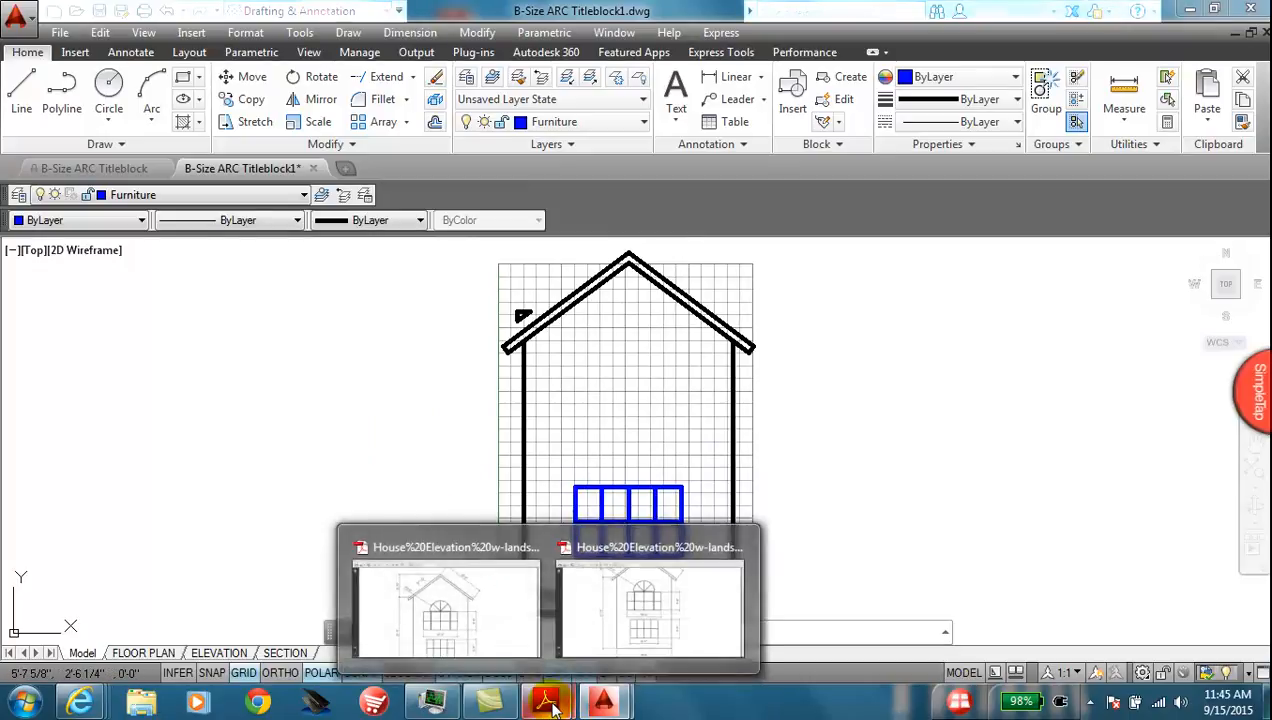
{"action": "left_click", "coordinate": [598, 617]}
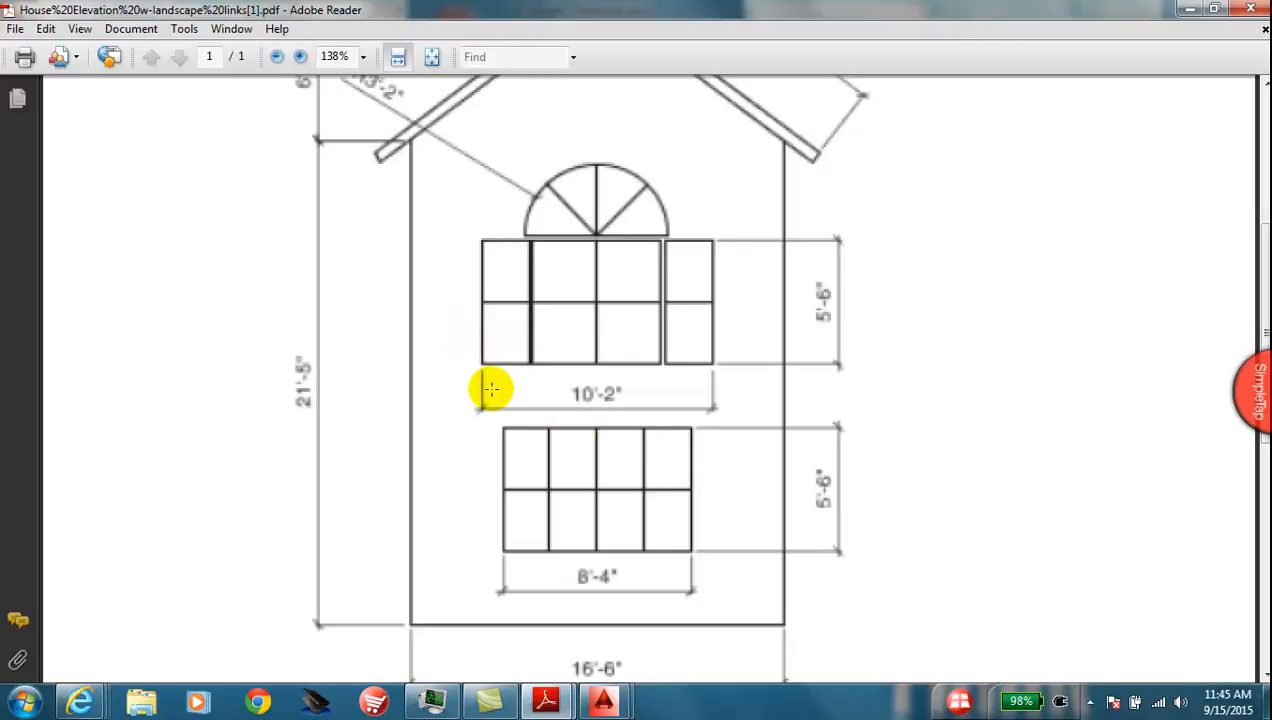
{"action": "left_click", "coordinate": [603, 701]}
{"action": "left_click", "coordinate": [675, 630]}
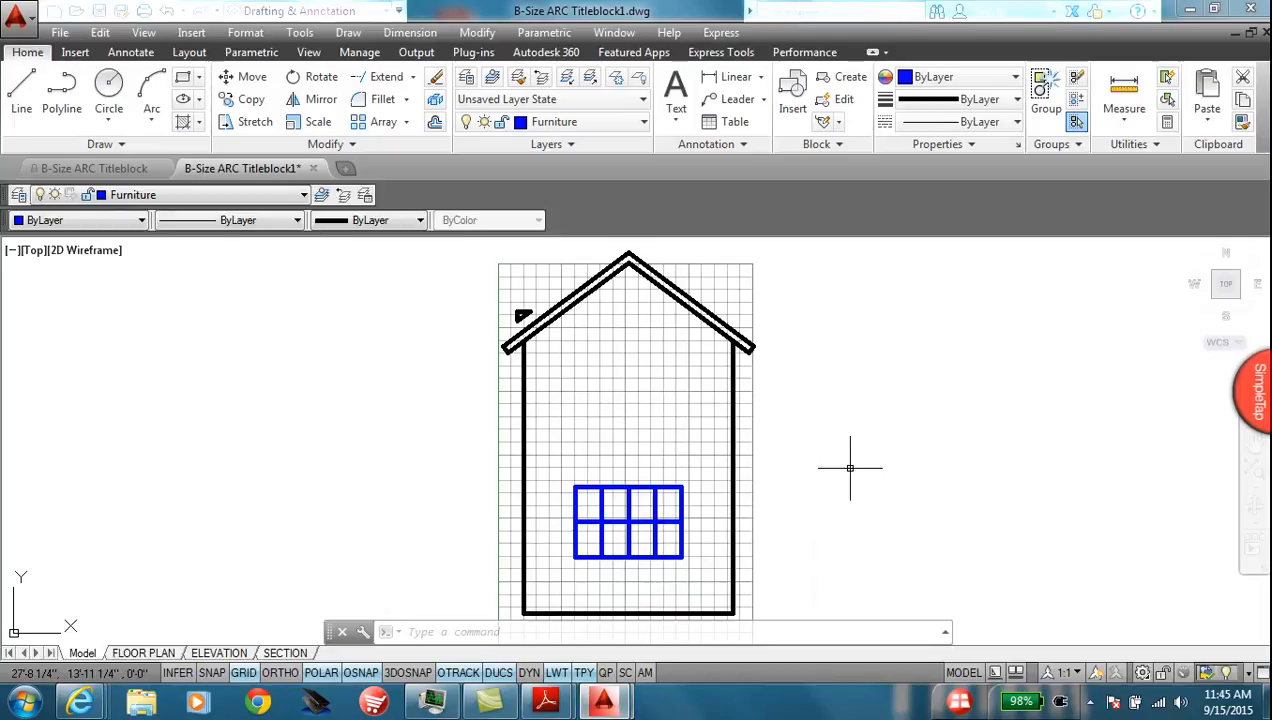
Step: Draw the upper window's closed rectangular outline with lines beside the house, 10'2" wide and 5'6" high
{"action": "scroll", "coordinate": [812, 470], "scroll_direction": "up", "scroll_amount": 2}
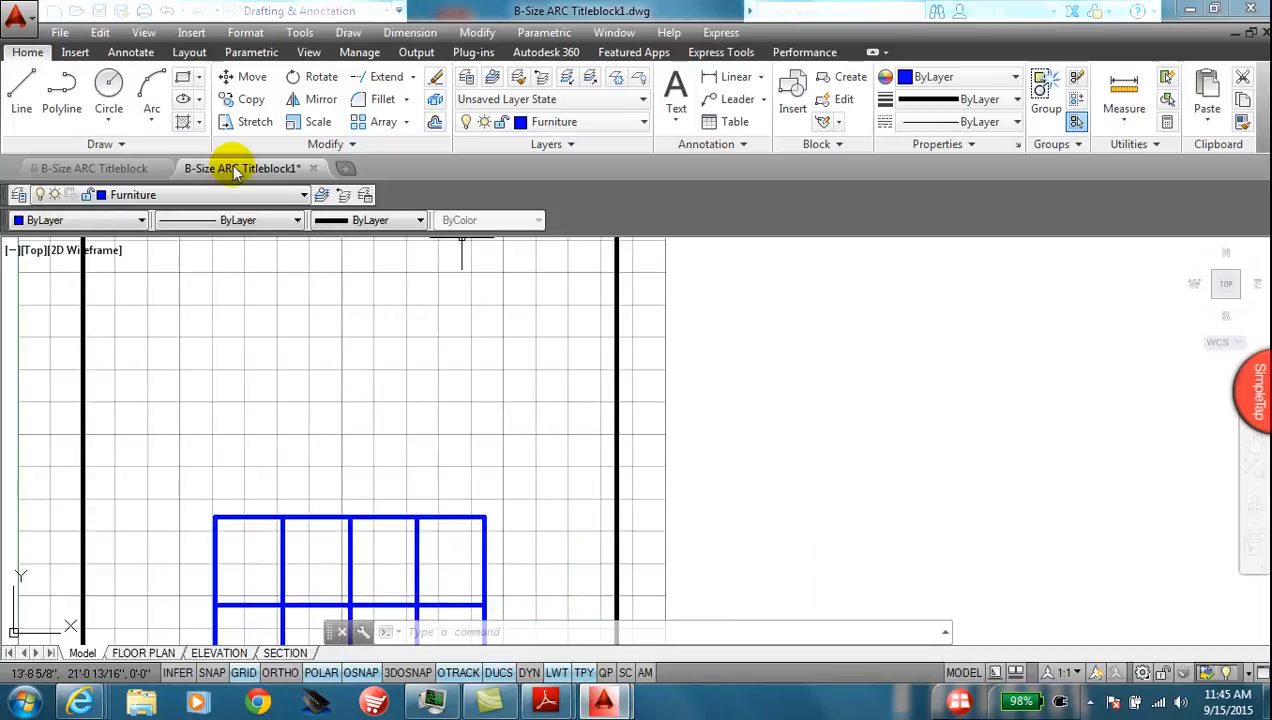
{"action": "left_click", "coordinate": [20, 84]}
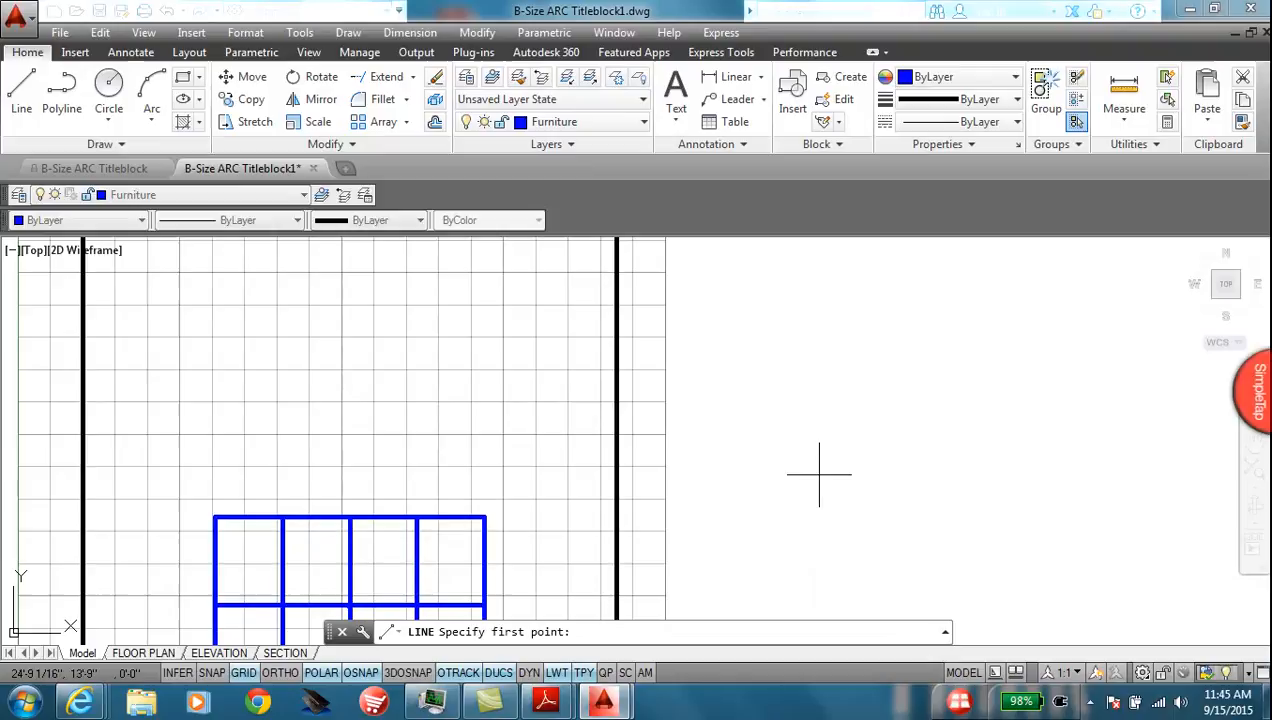
{"action": "left_click", "coordinate": [750, 441]}
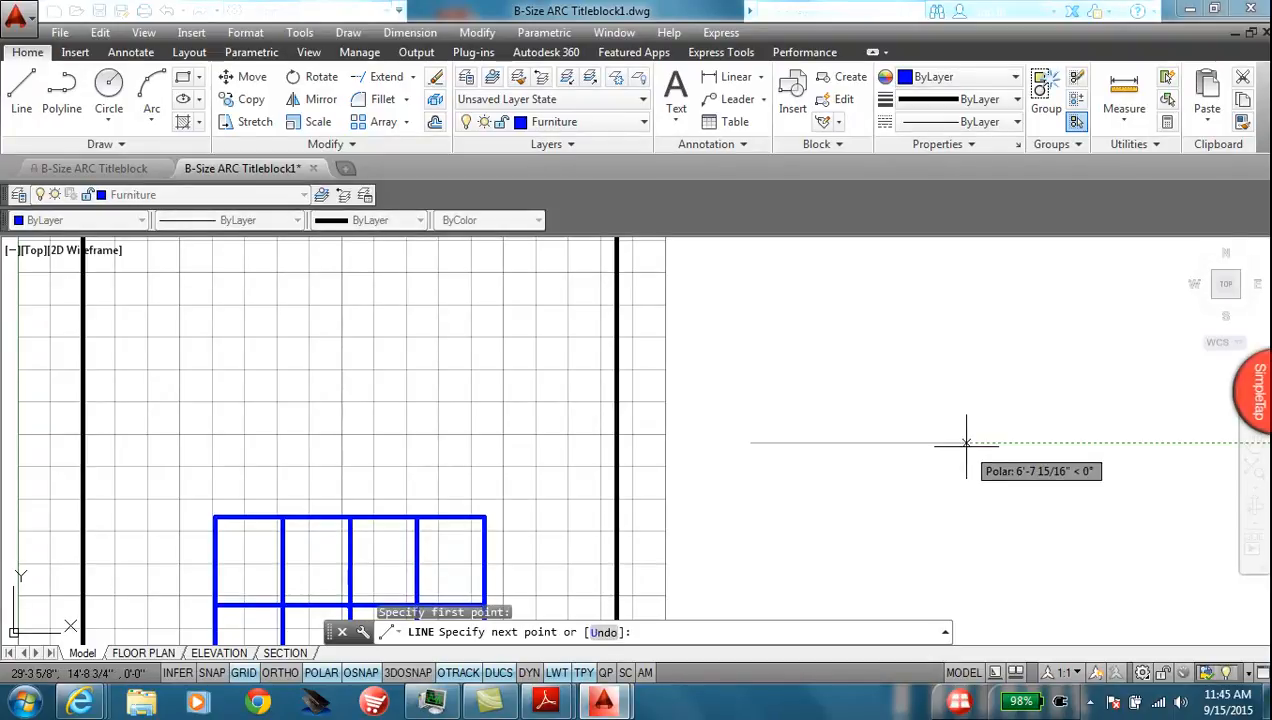
{"action": "type", "text": "10'2"}
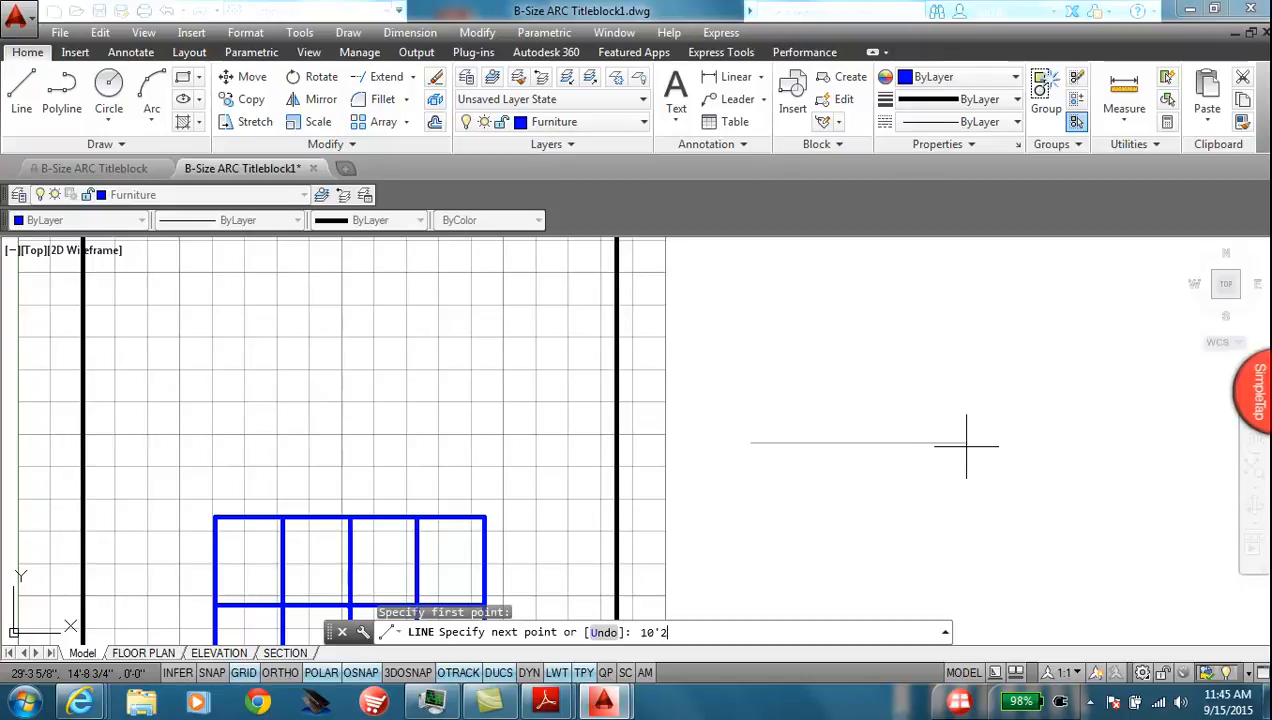
{"action": "key", "text": "Return"}
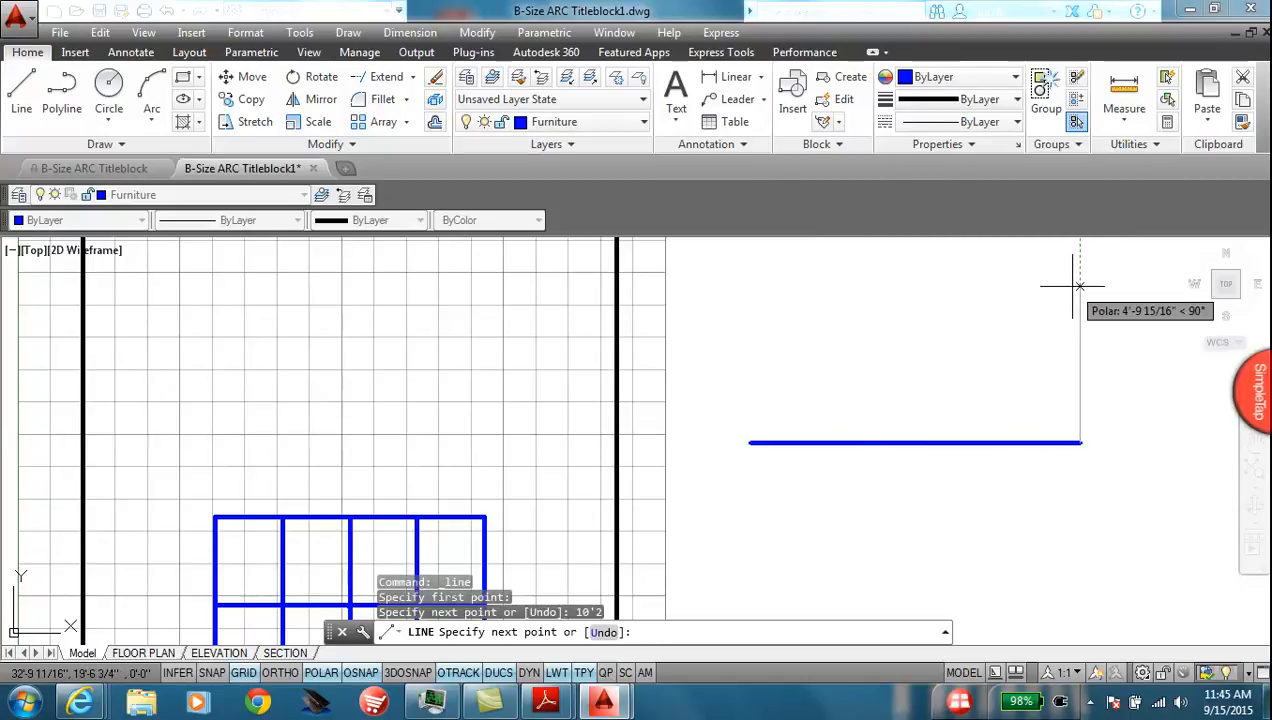
{"action": "type", "text": "5"}
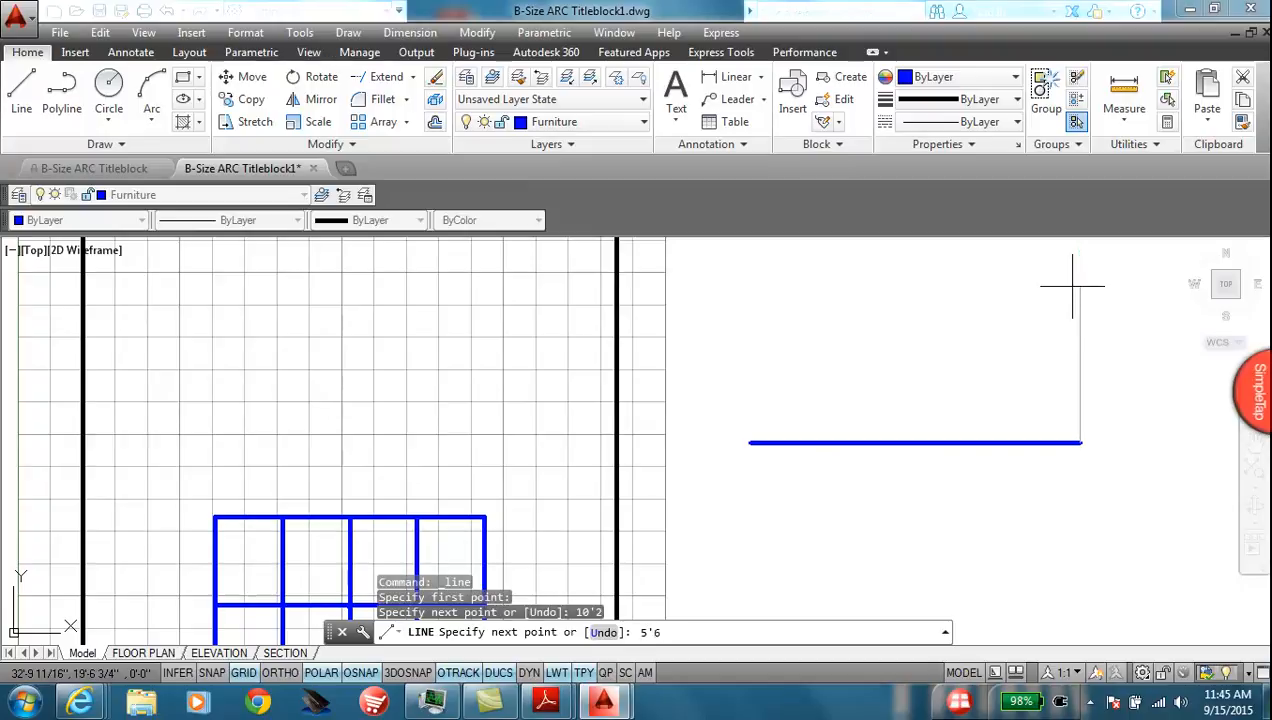
{"action": "type", "text": "'6"}
{"action": "key", "text": "Return"}
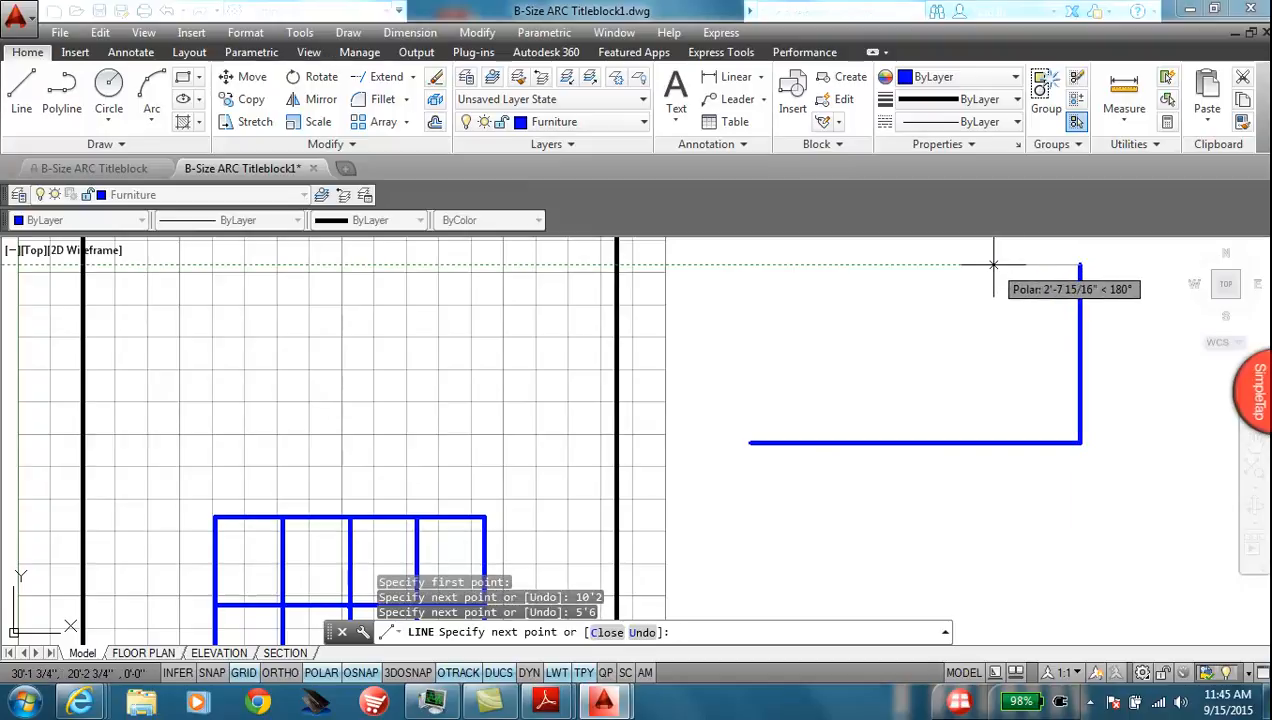
{"action": "type", "text": "10'2"}
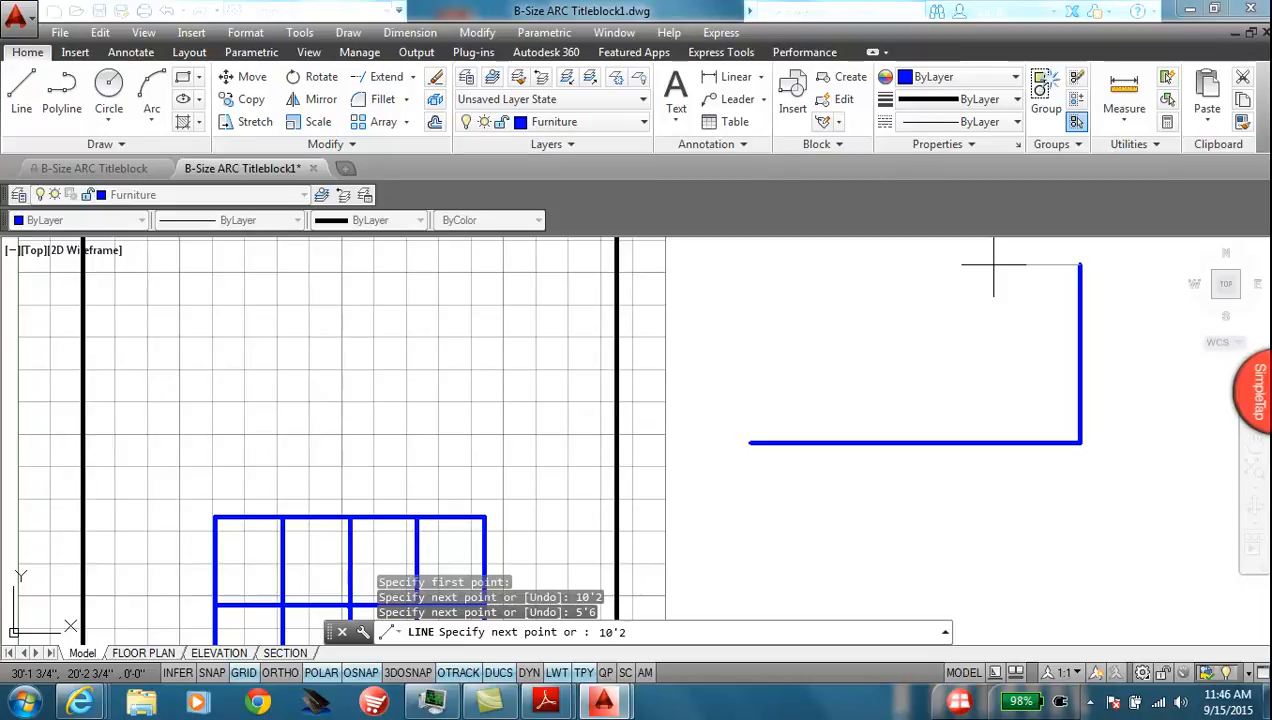
{"action": "key", "text": "Return"}
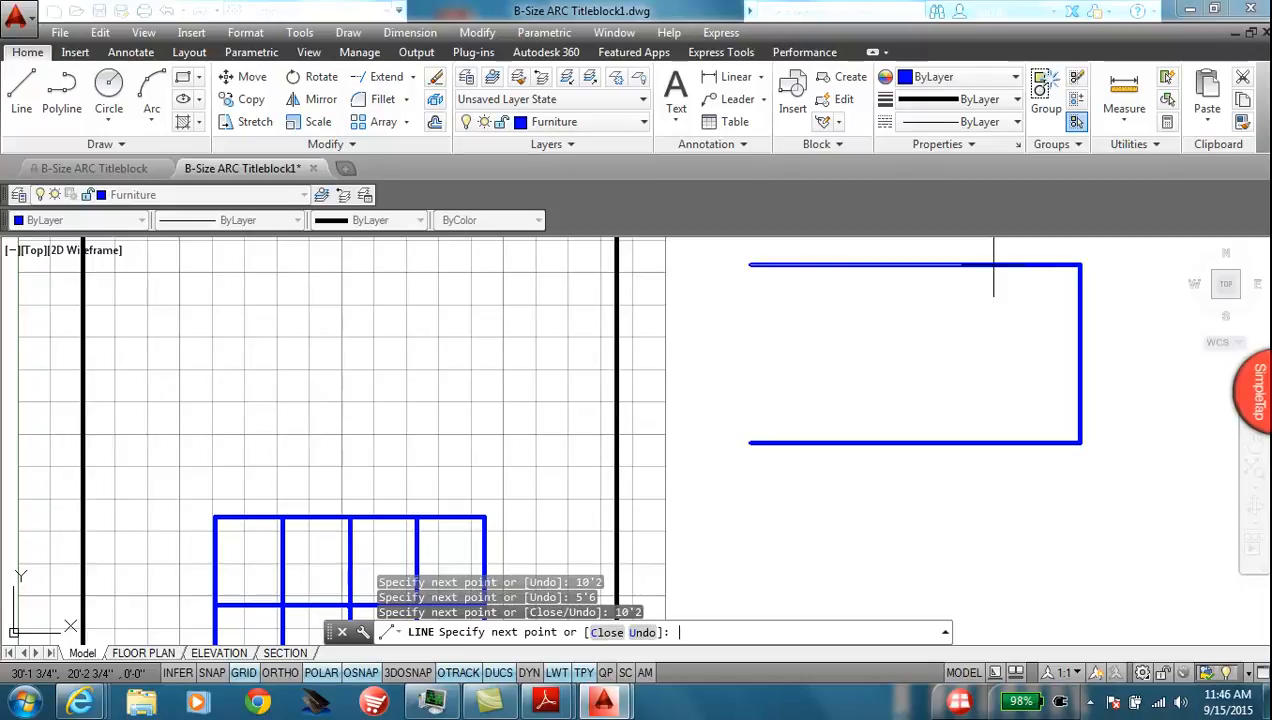
{"action": "key", "text": "Return"}
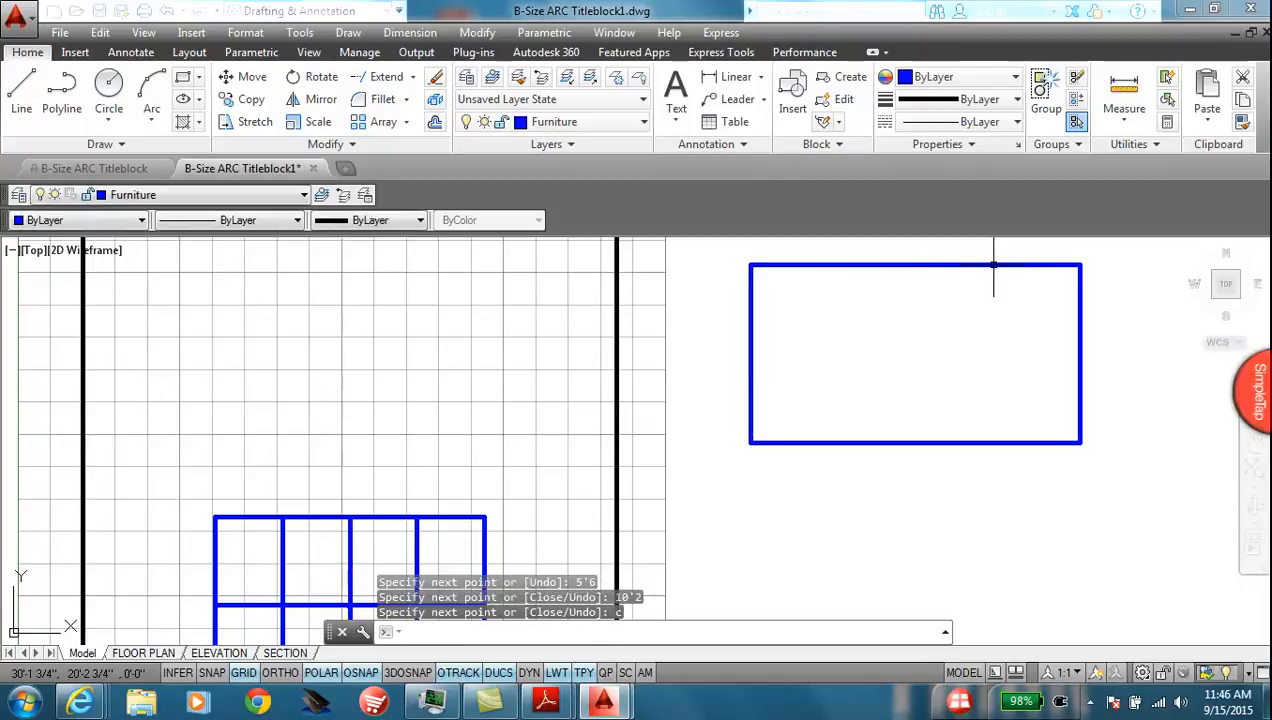
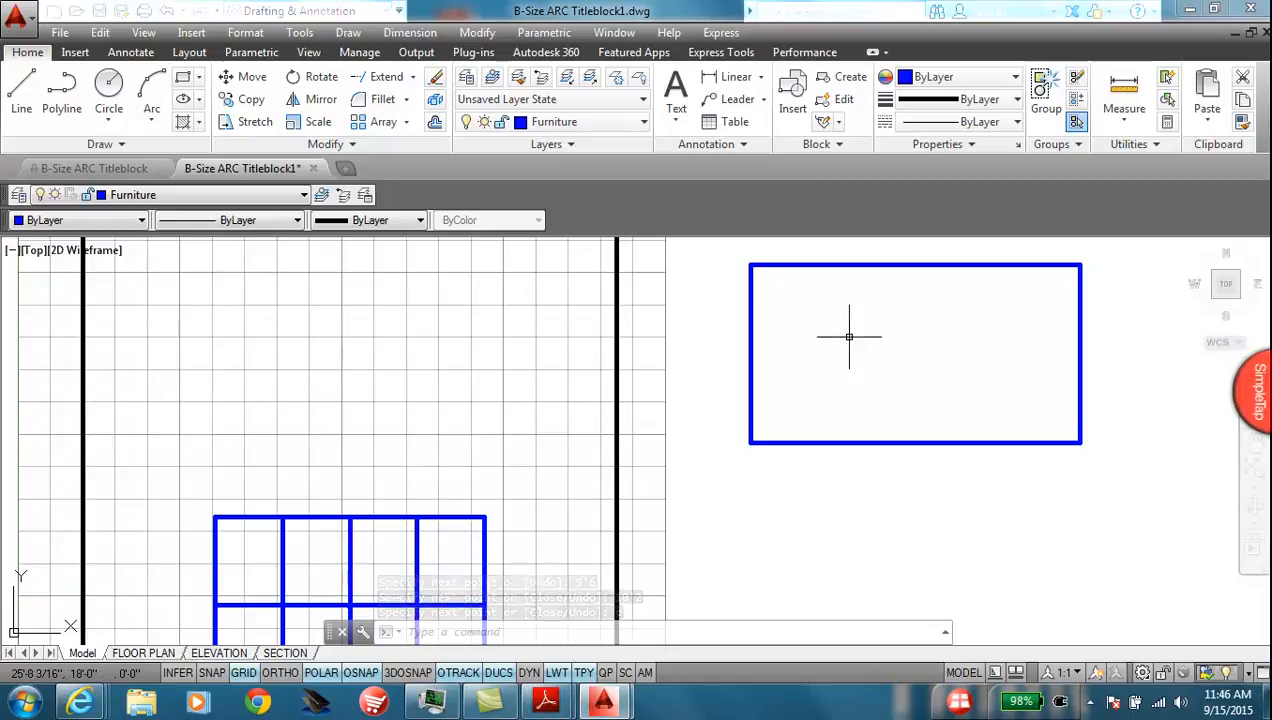
{"action": "left_click", "coordinate": [78, 145]}
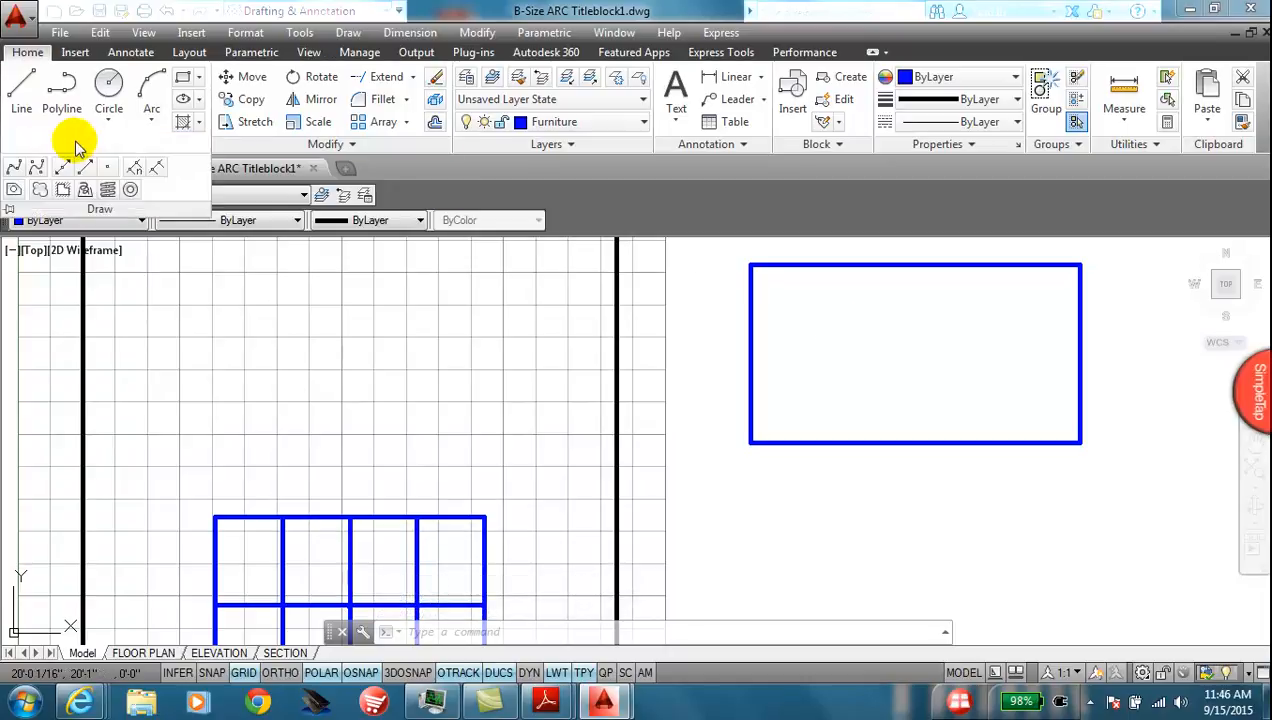
{"action": "left_click", "coordinate": [134, 166]}
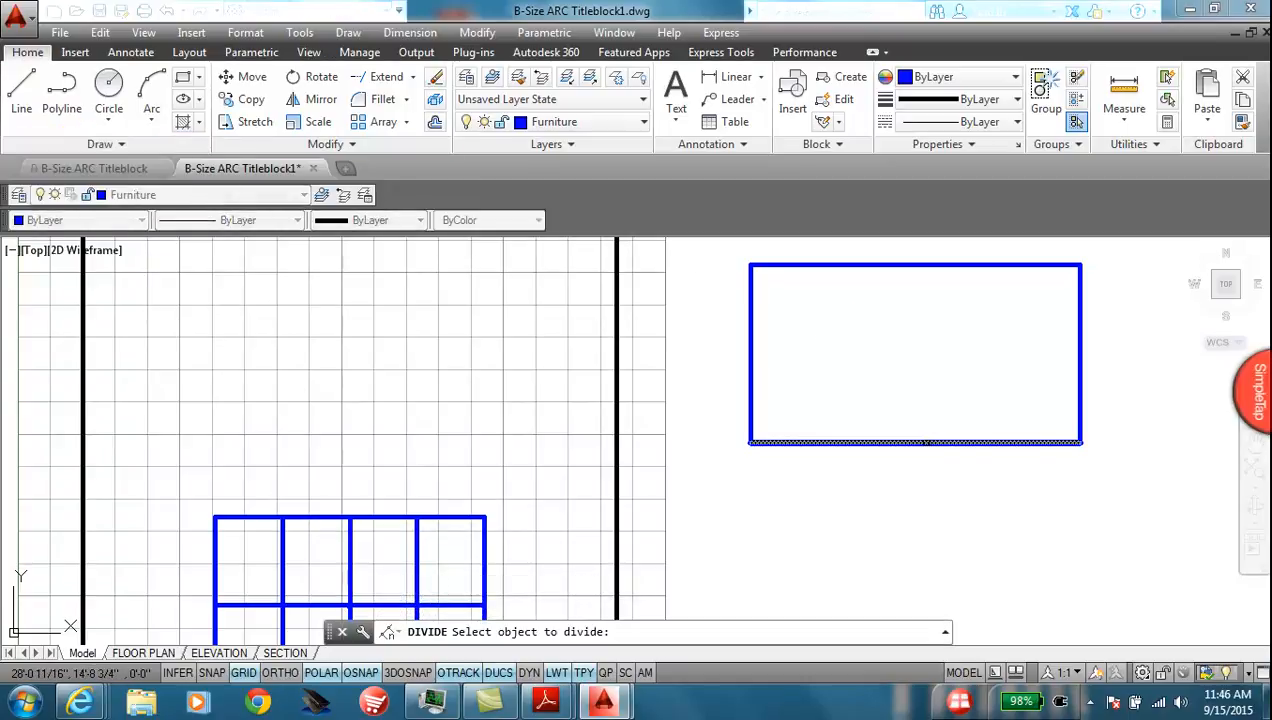
{"action": "left_click", "coordinate": [924, 442]}
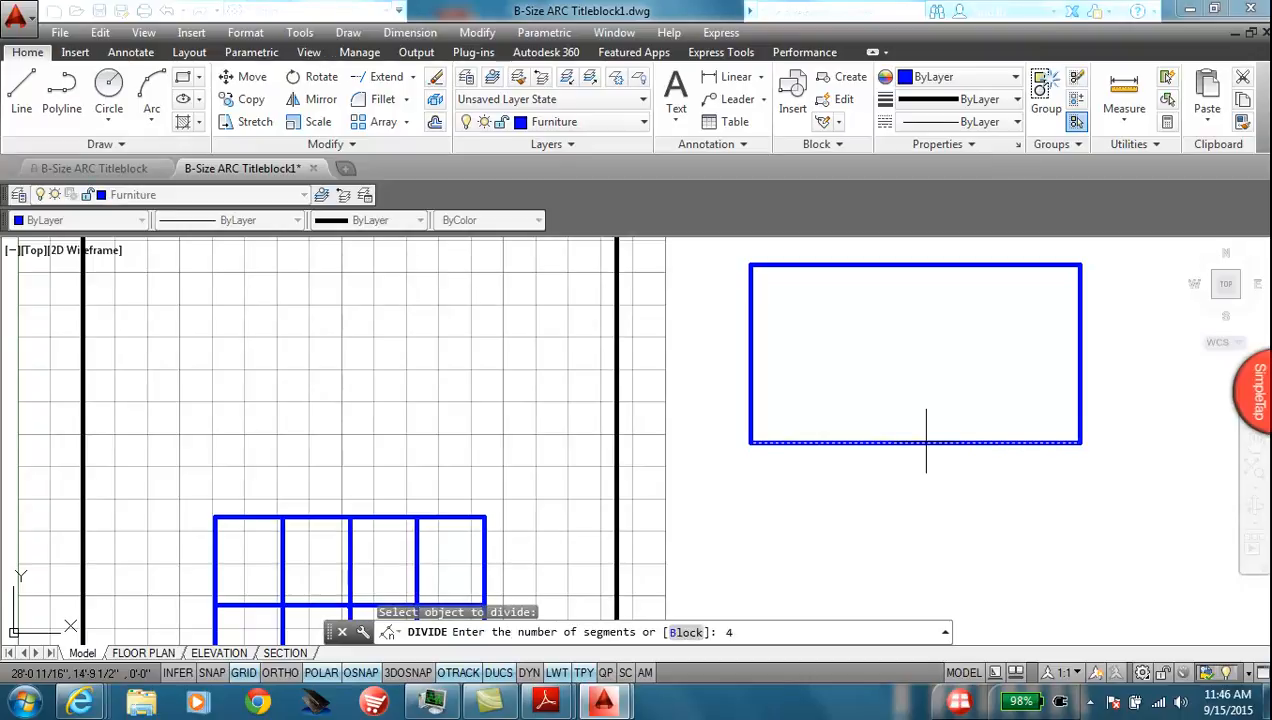
{"action": "type", "text": "4"}
{"action": "key", "text": "Escape"}
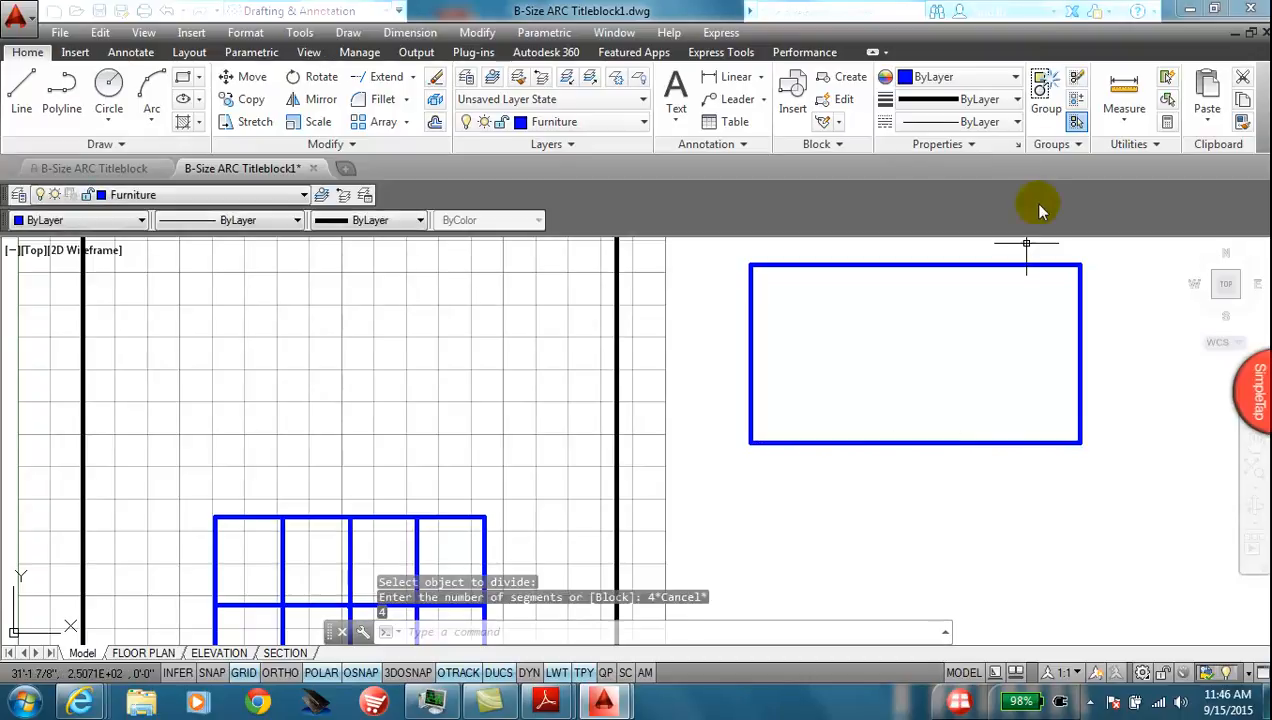
Step: Set the current object color to red and apply the circled-X point style at 1" in absolute units
{"action": "left_click", "coordinate": [1016, 77]}
{"action": "left_click", "coordinate": [966, 146]}
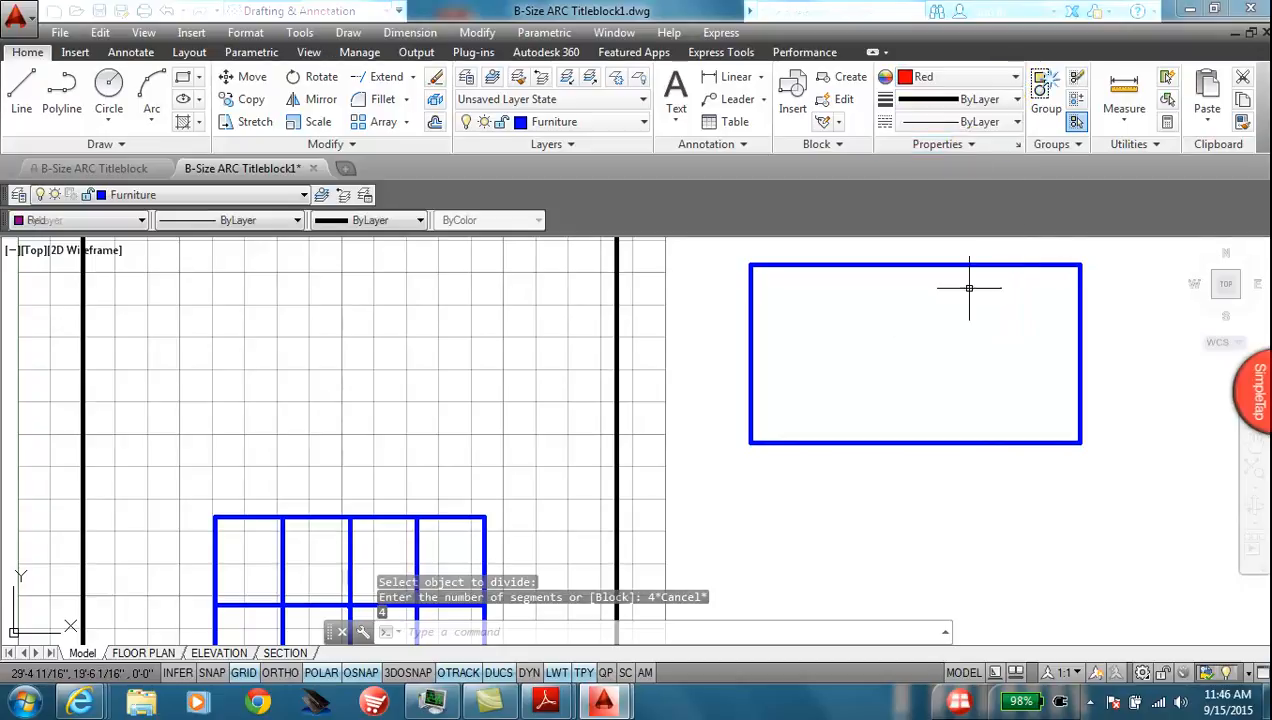
{"action": "left_click", "coordinate": [1140, 144]}
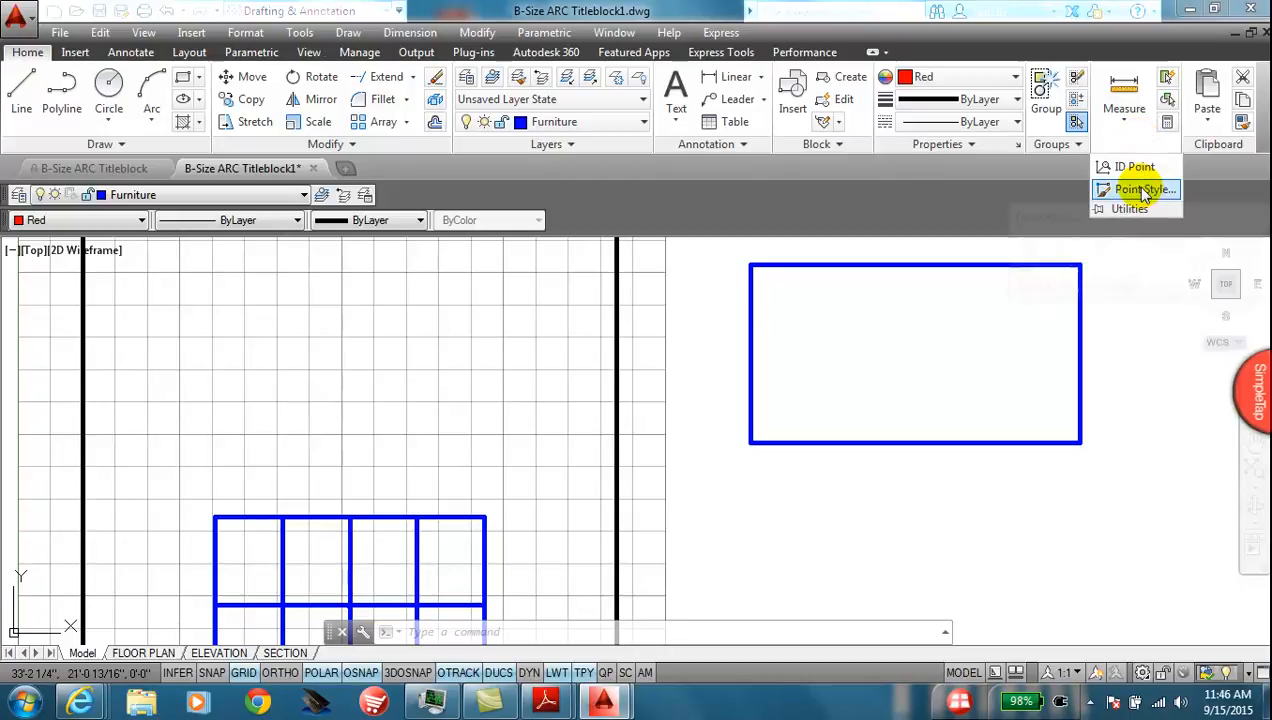
{"action": "left_click", "coordinate": [1143, 190]}
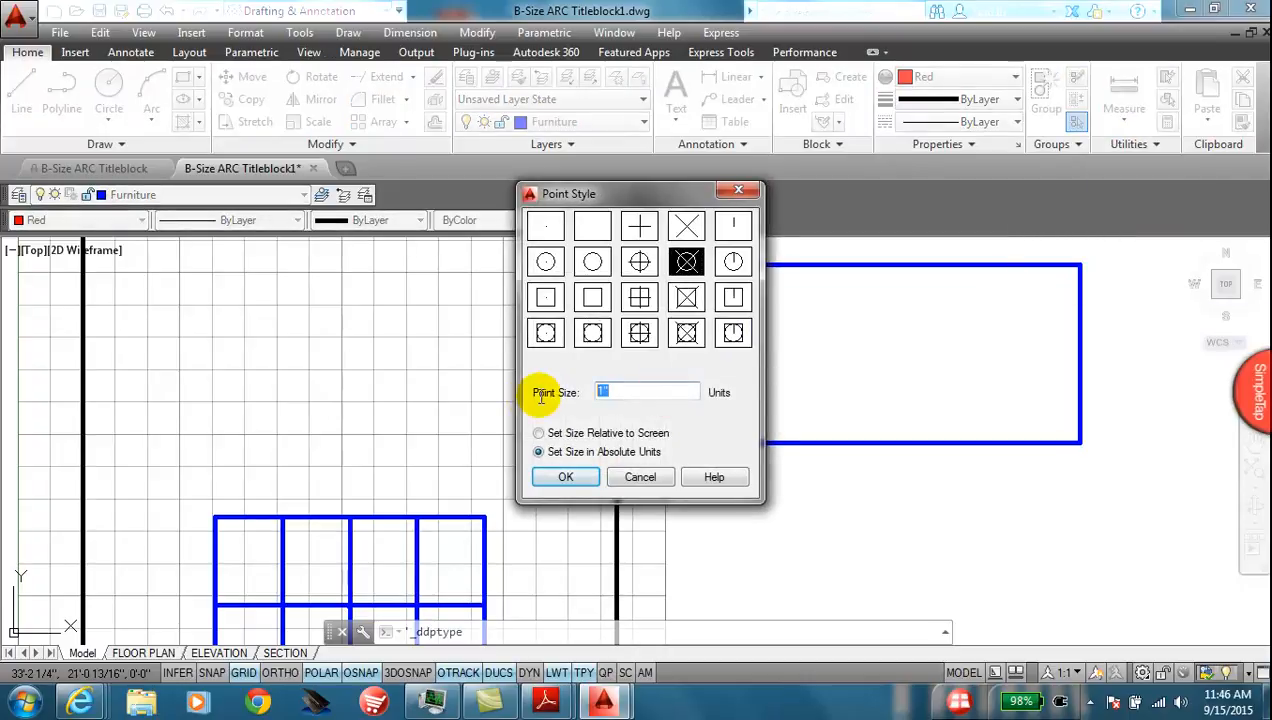
{"action": "left_click", "coordinate": [567, 477]}
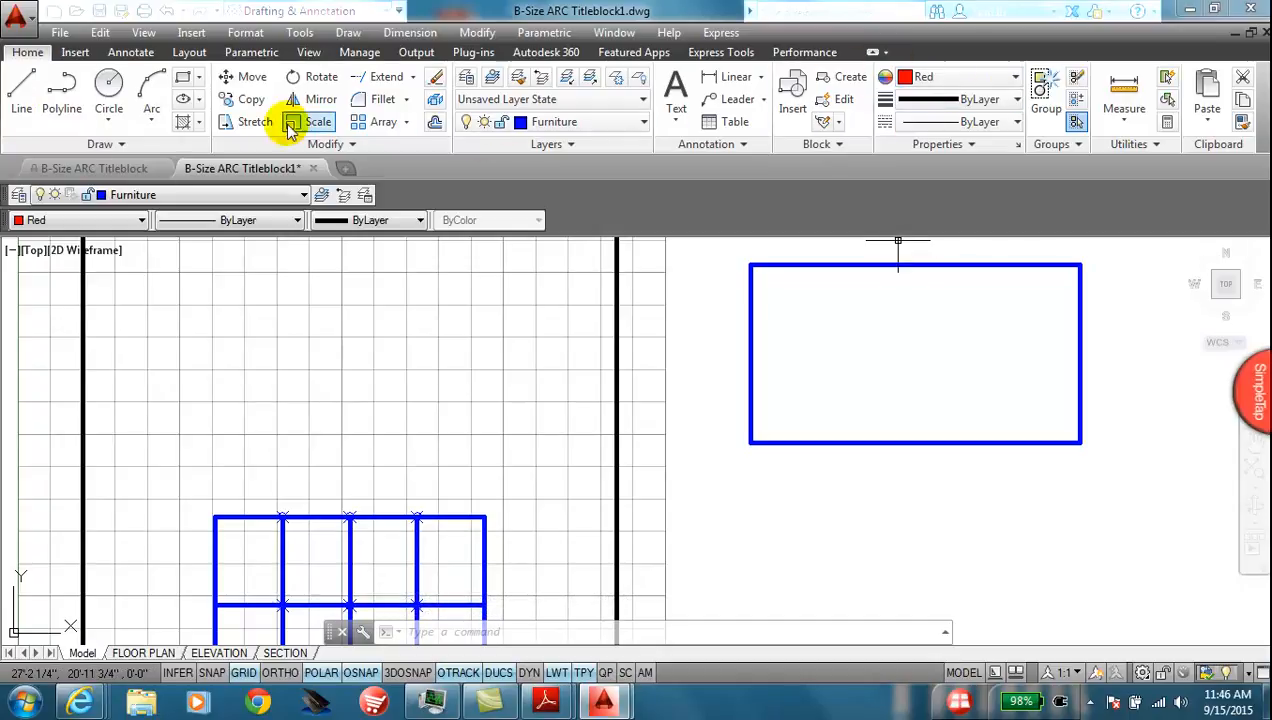
Step: Divide the bottom edge of the upper window outline into 4 segments
{"action": "left_click", "coordinate": [104, 145]}
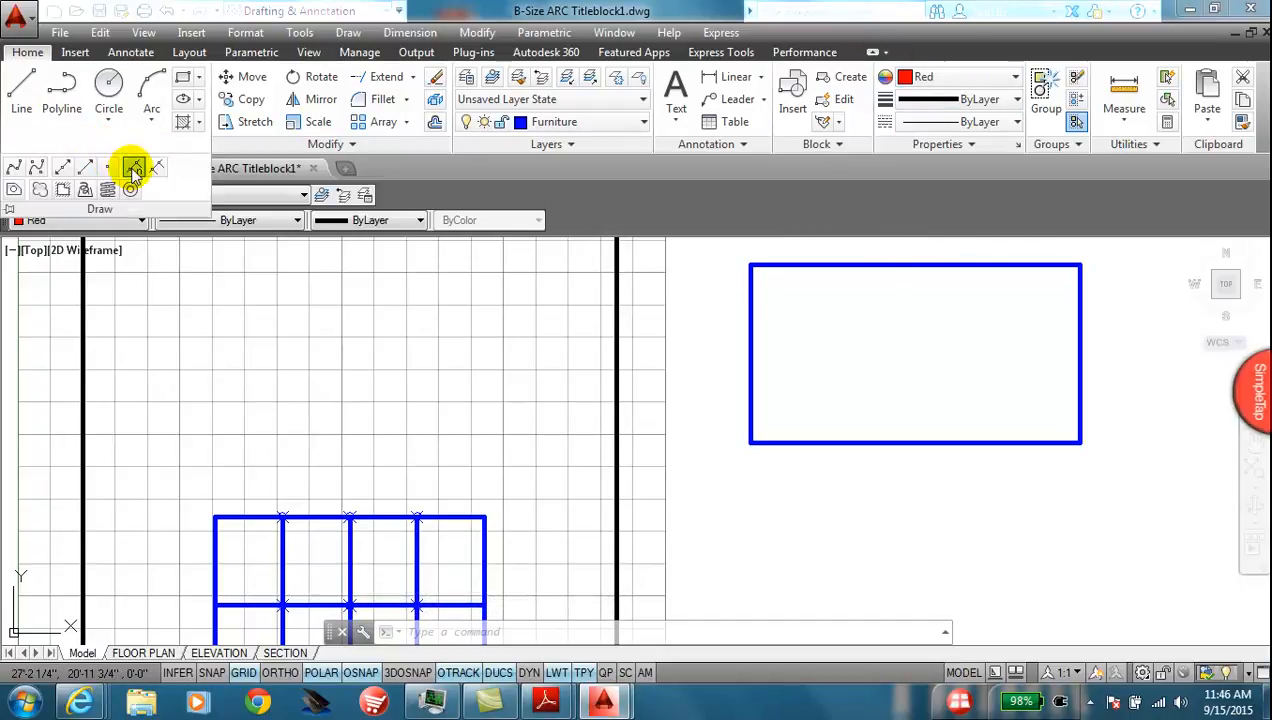
{"action": "left_click", "coordinate": [133, 166]}
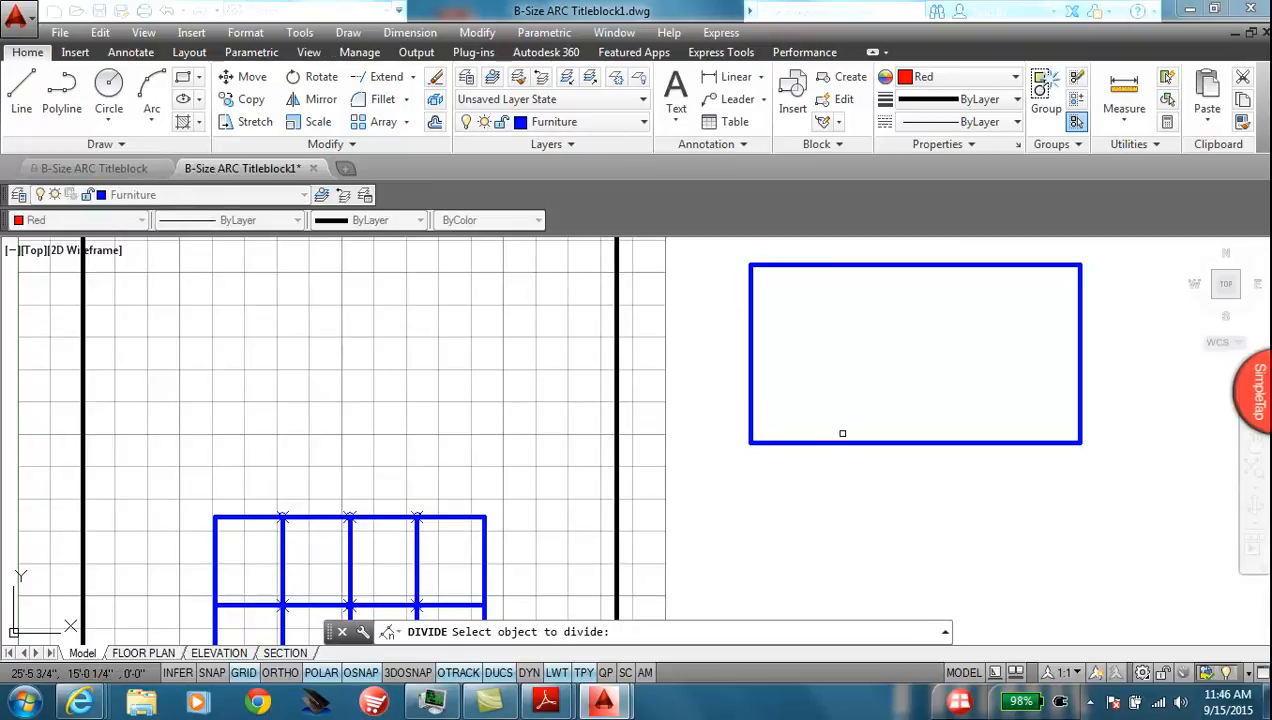
{"action": "left_click", "coordinate": [854, 441]}
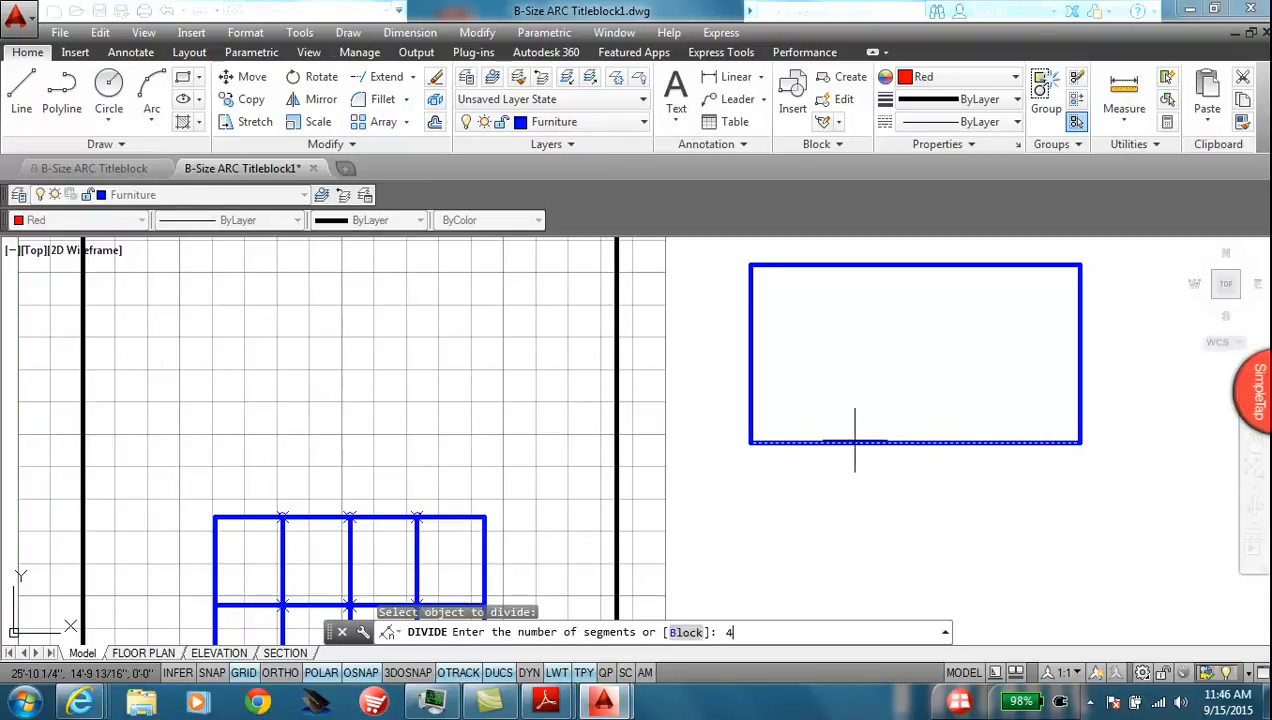
{"action": "type", "text": "4"}
{"action": "key", "text": "Return"}
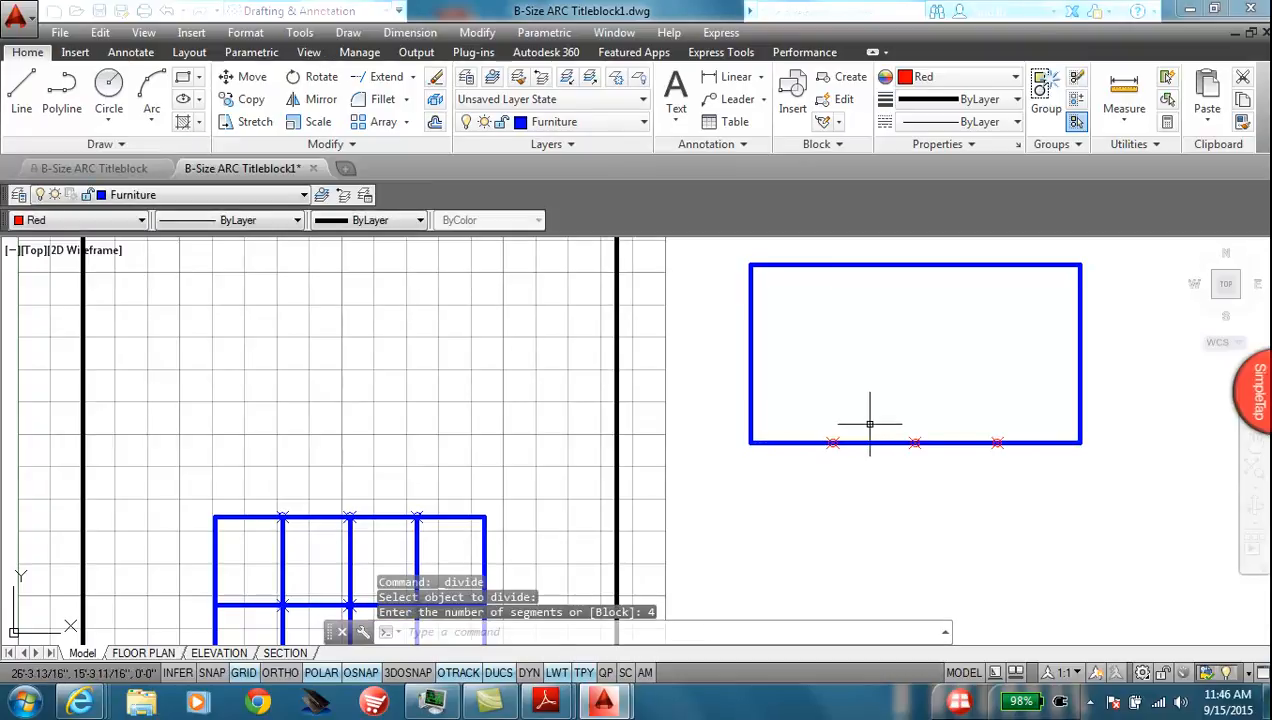
Step: Divide the top edge of the upper window outline into 4 segments
{"action": "right_click", "coordinate": [866, 361]}
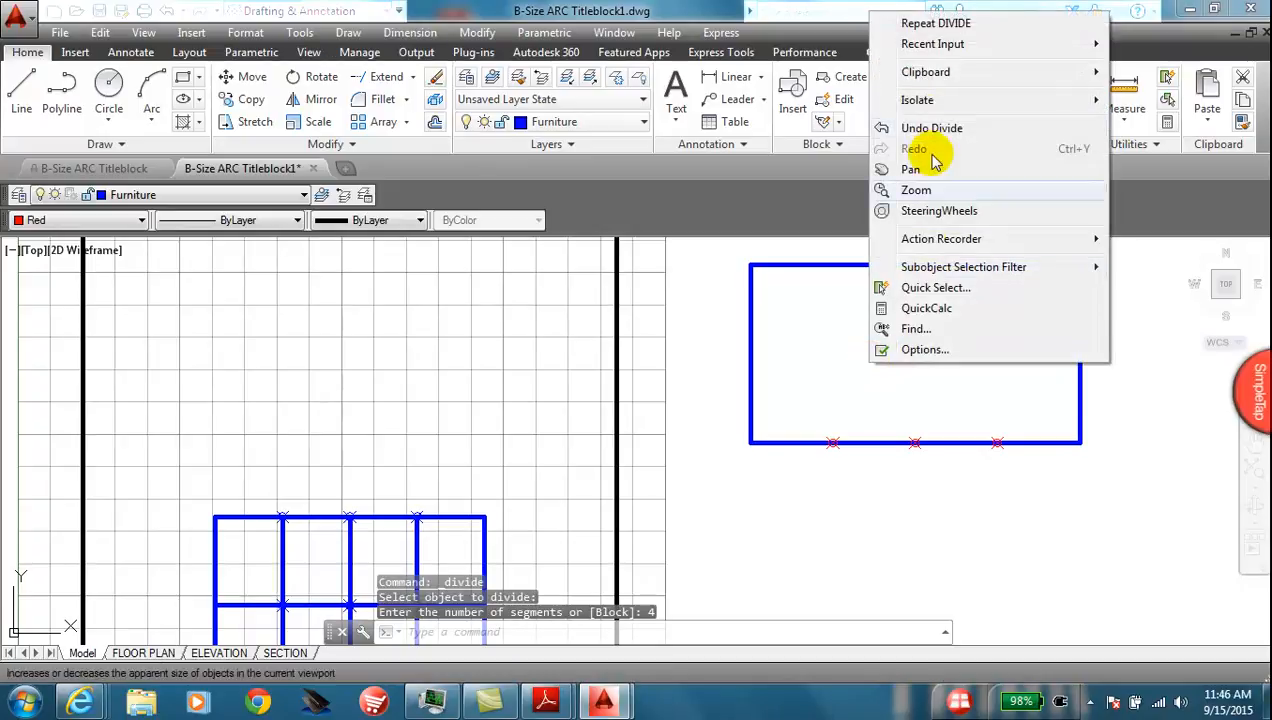
{"action": "left_click", "coordinate": [934, 24]}
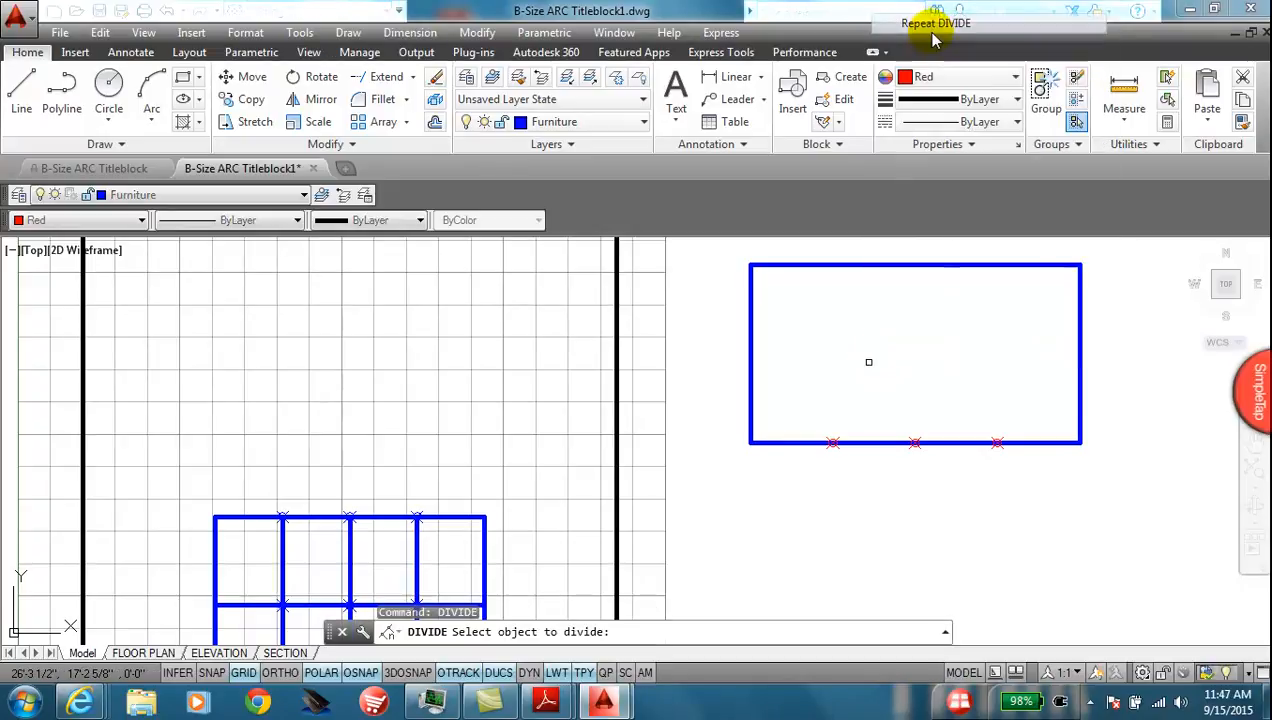
{"action": "left_click", "coordinate": [901, 274]}
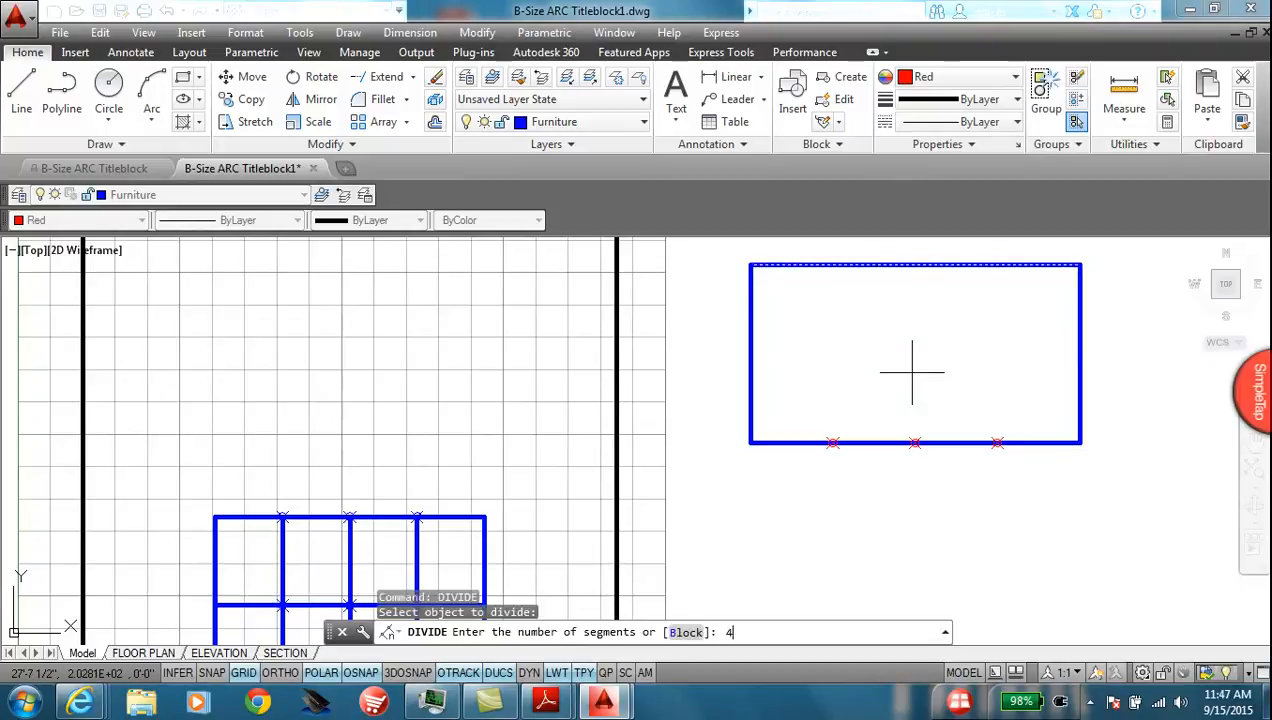
{"action": "type", "text": "4"}
{"action": "key", "text": "Return"}
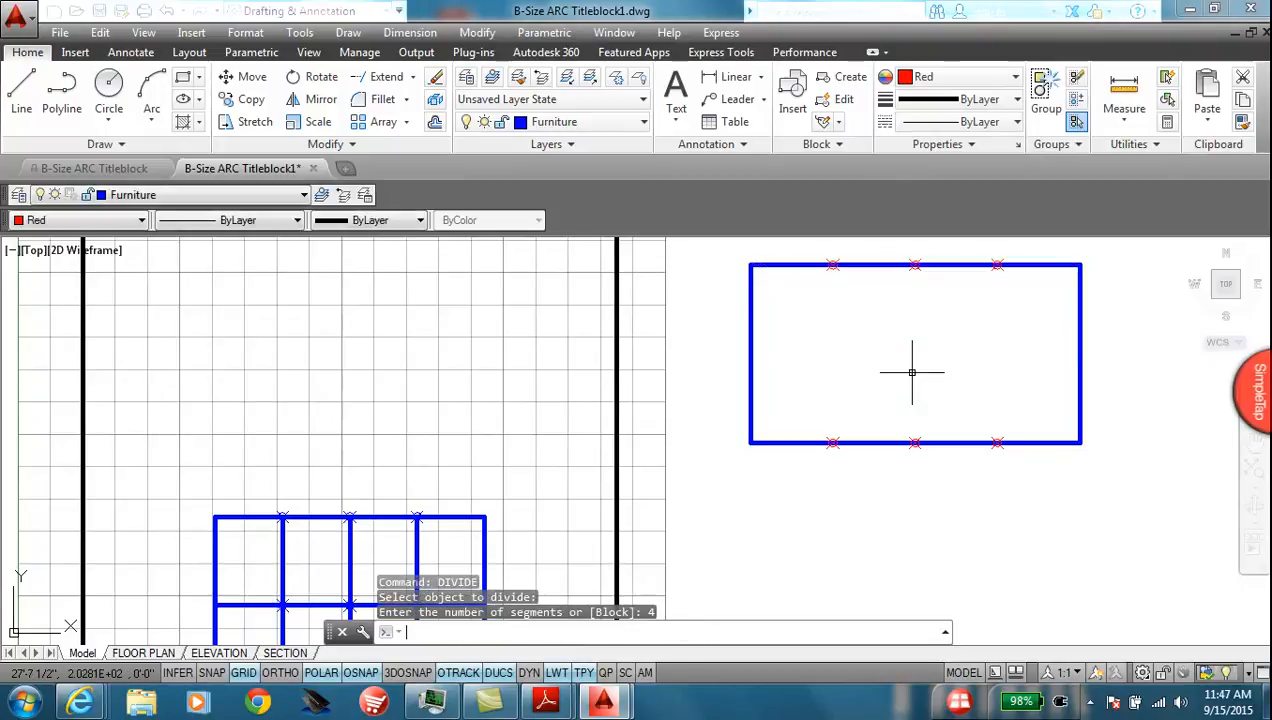
Step: Set the object color back to ByLayer and draw a vertical line between the leftmost division points of the upper window
{"action": "left_click", "coordinate": [1001, 88]}
{"action": "left_click", "coordinate": [978, 105]}
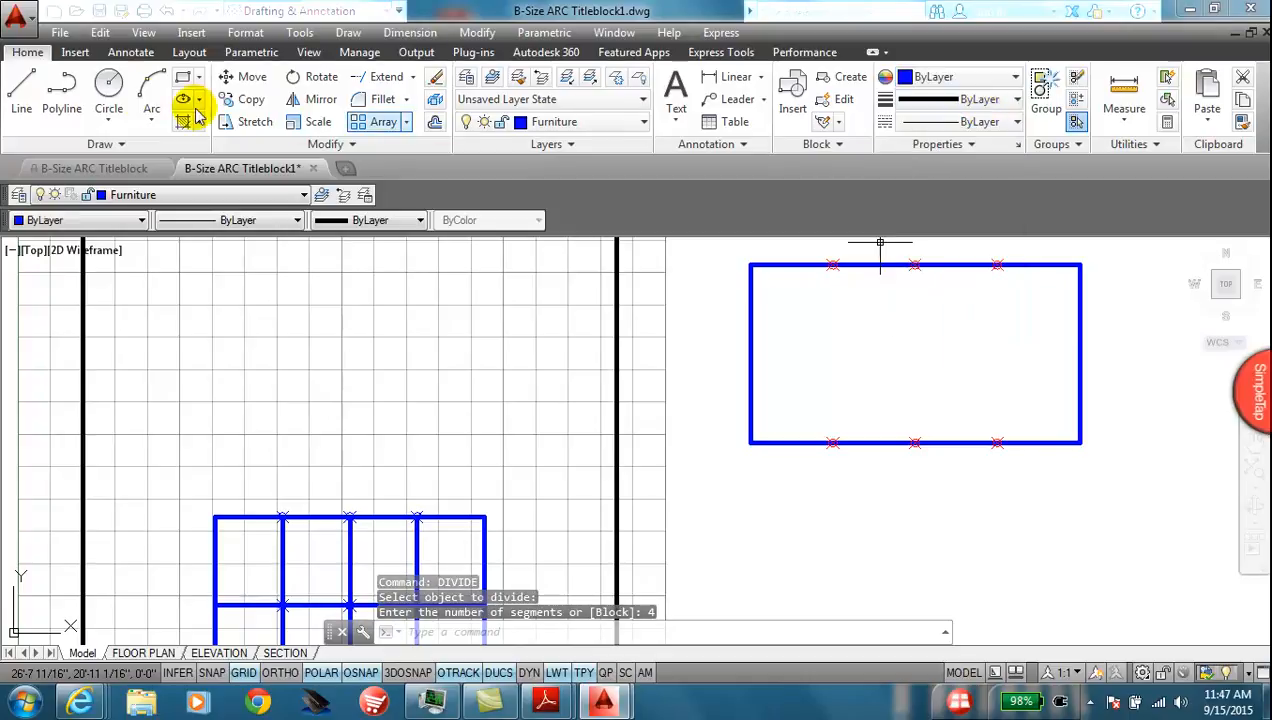
{"action": "left_click", "coordinate": [21, 86]}
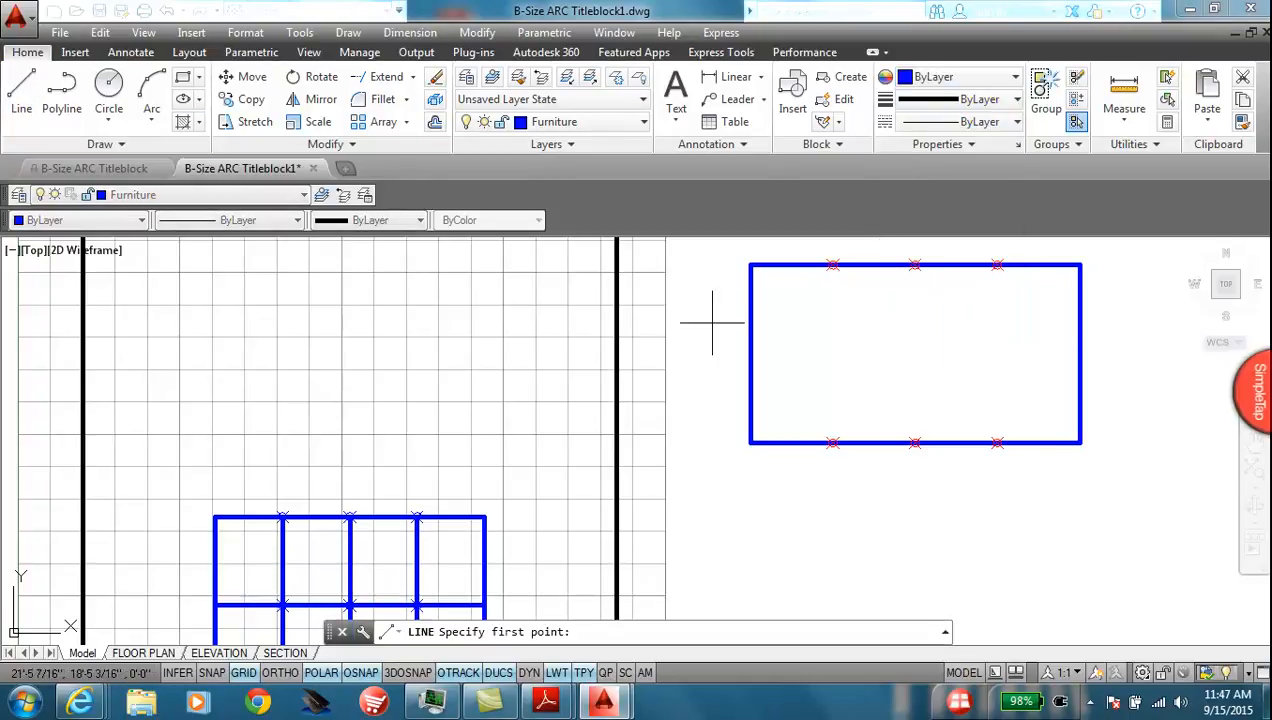
{"action": "left_click", "coordinate": [833, 265]}
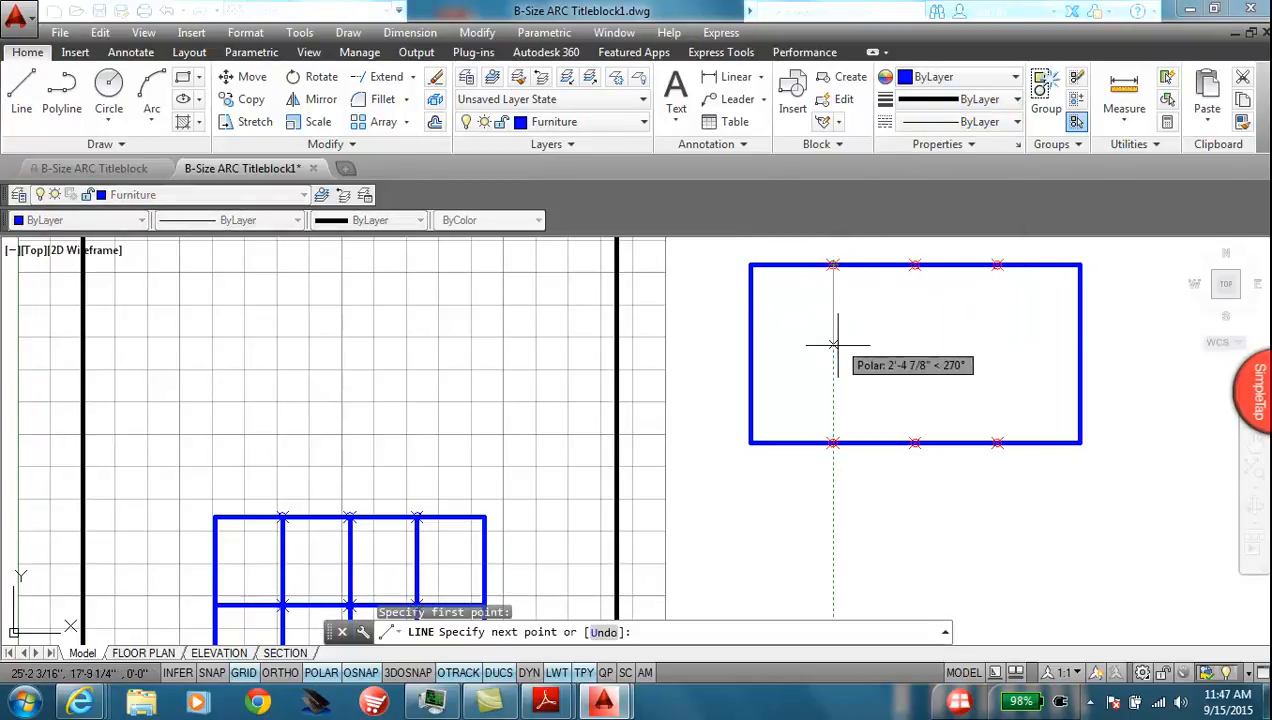
{"action": "left_click", "coordinate": [833, 442]}
{"action": "key", "text": "Return"}
Step: Draw vertical lines between the middle and the rightmost pairs of division points in the upper window
{"action": "right_click", "coordinate": [914, 375]}
{"action": "left_click", "coordinate": [1036, 34]}
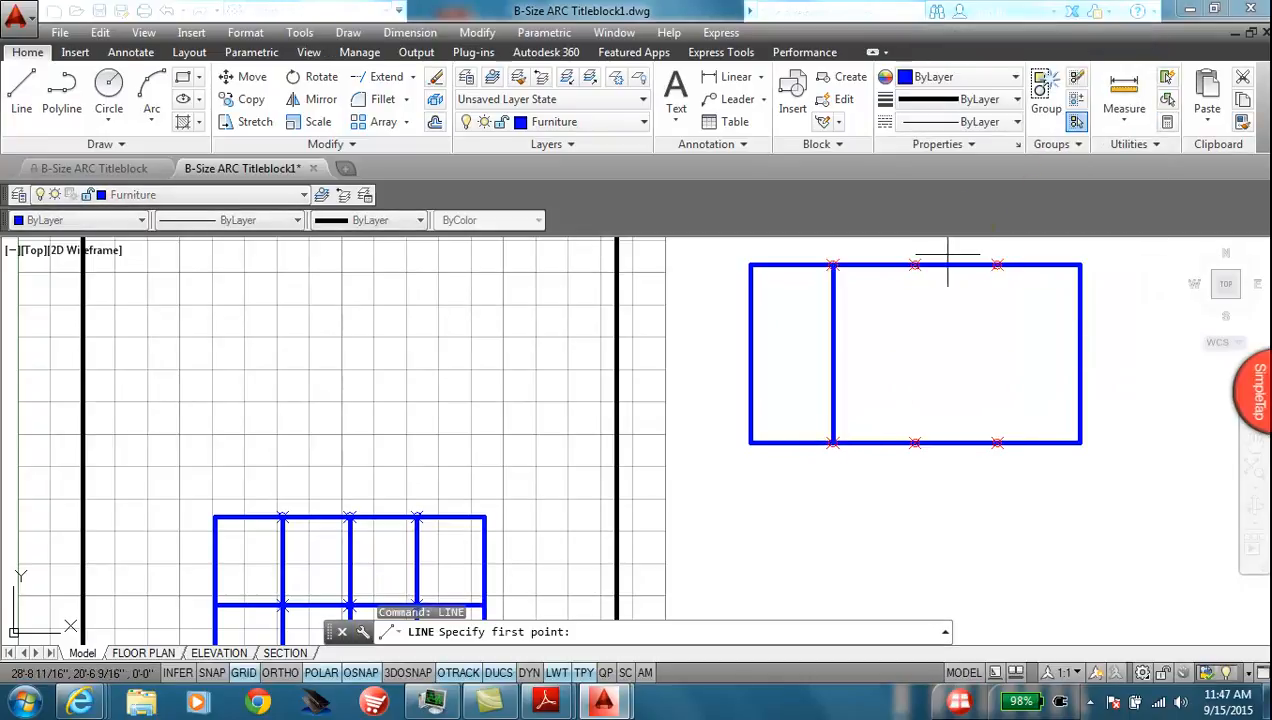
{"action": "left_click", "coordinate": [915, 265]}
{"action": "left_click", "coordinate": [915, 442]}
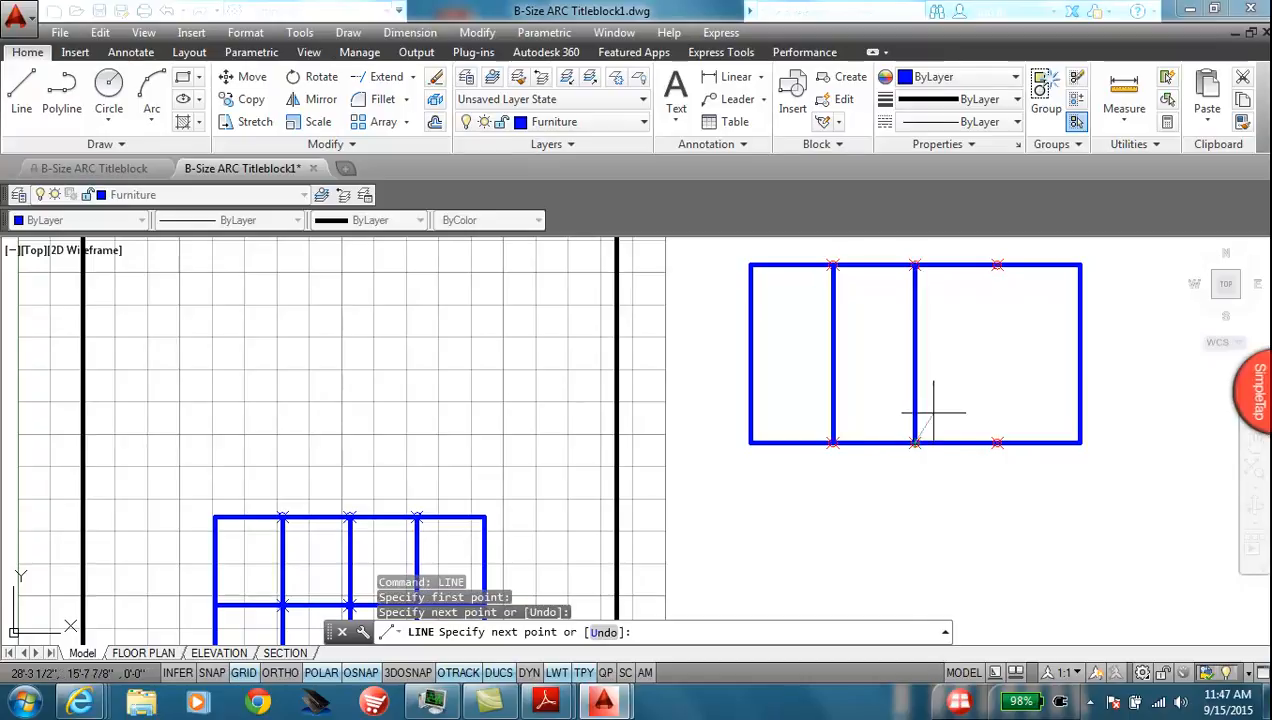
{"action": "key", "text": "Return"}
{"action": "right_click", "coordinate": [982, 390]}
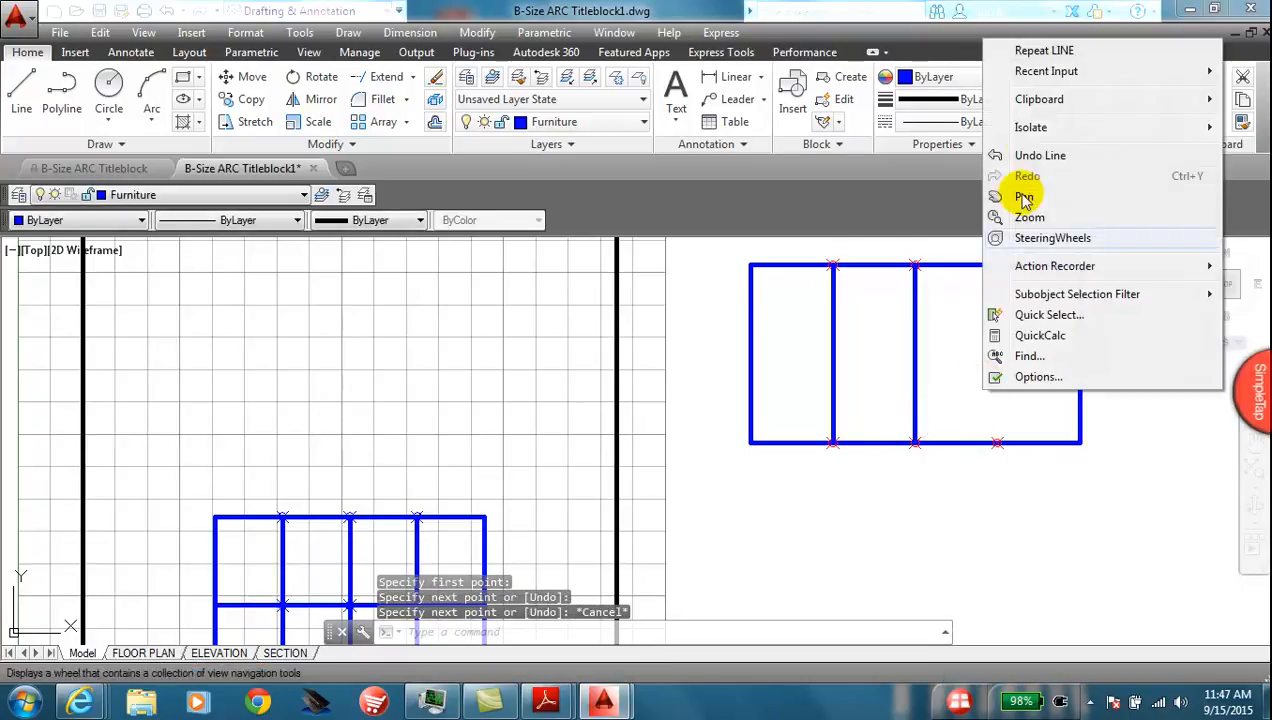
{"action": "left_click", "coordinate": [1025, 49]}
{"action": "left_click", "coordinate": [997, 265]}
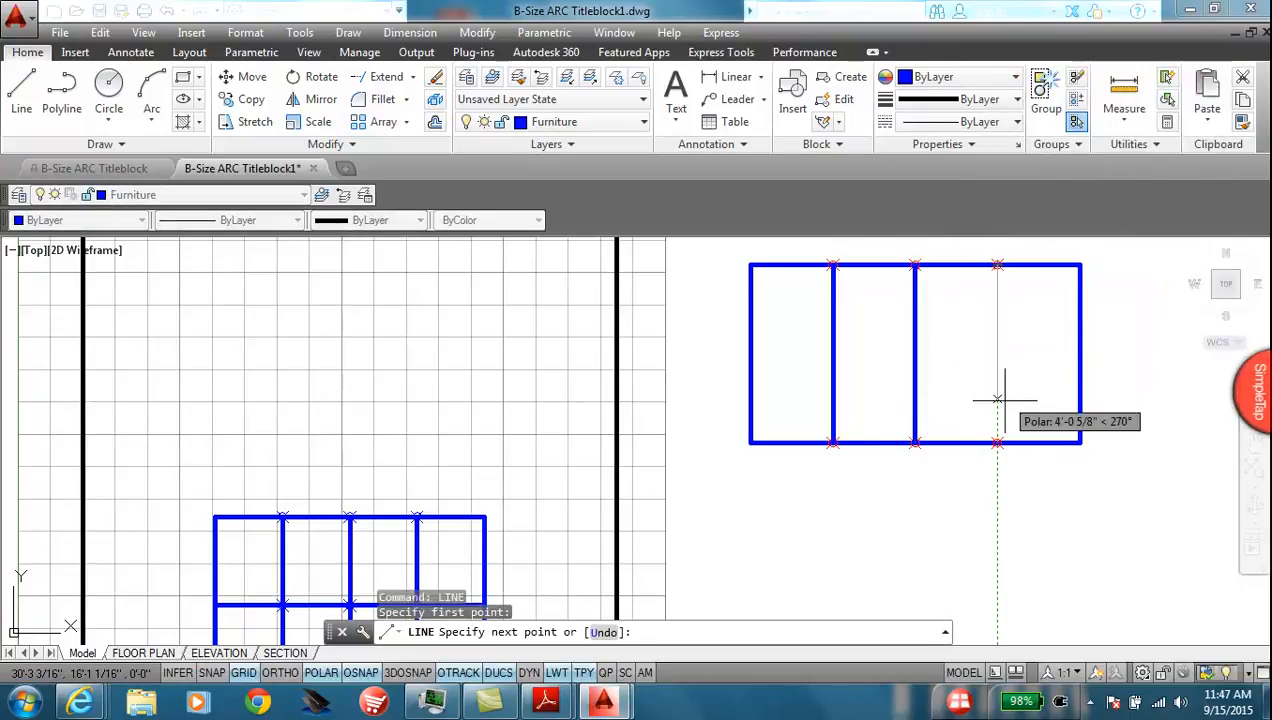
{"action": "left_click", "coordinate": [997, 442]}
{"action": "key", "text": "Escape"}
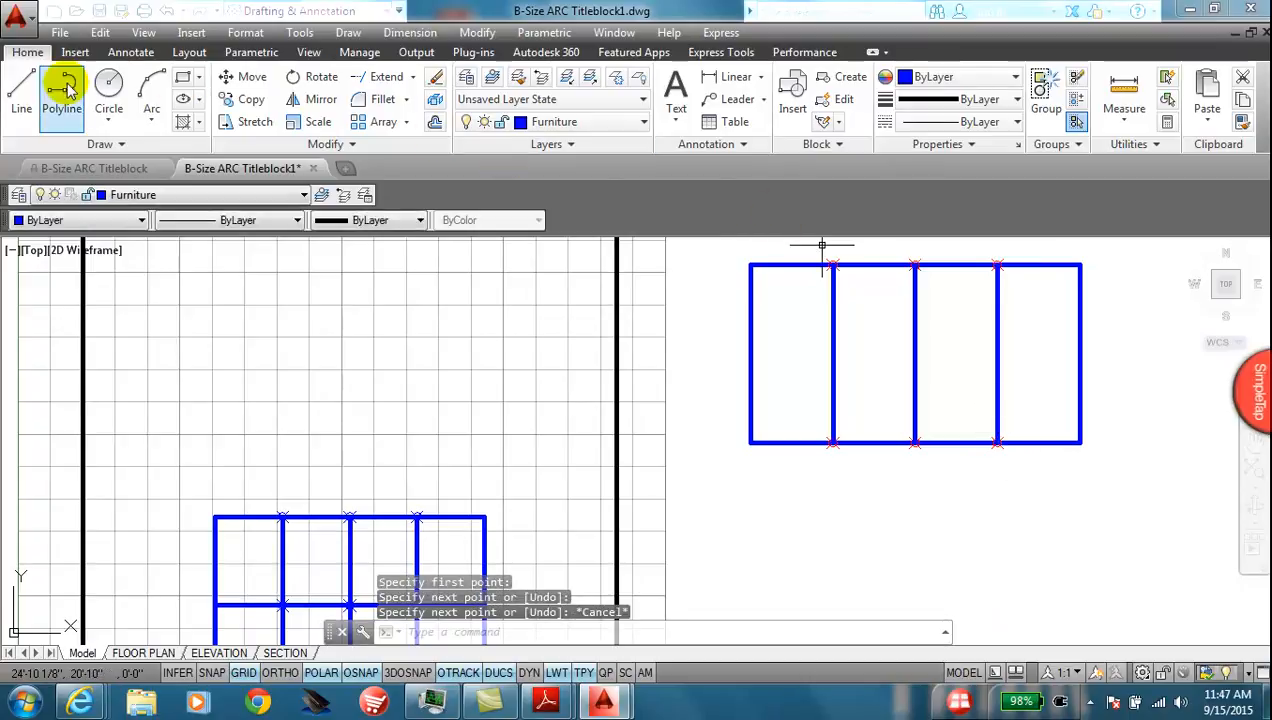
Step: Draw a horizontal line across the upper window from the midpoint of its left edge to the midpoint of its right edge
{"action": "left_click", "coordinate": [21, 90]}
{"action": "right_click", "coordinate": [696, 364], "text": "shift"}
{"action": "left_click", "coordinate": [760, 373]}
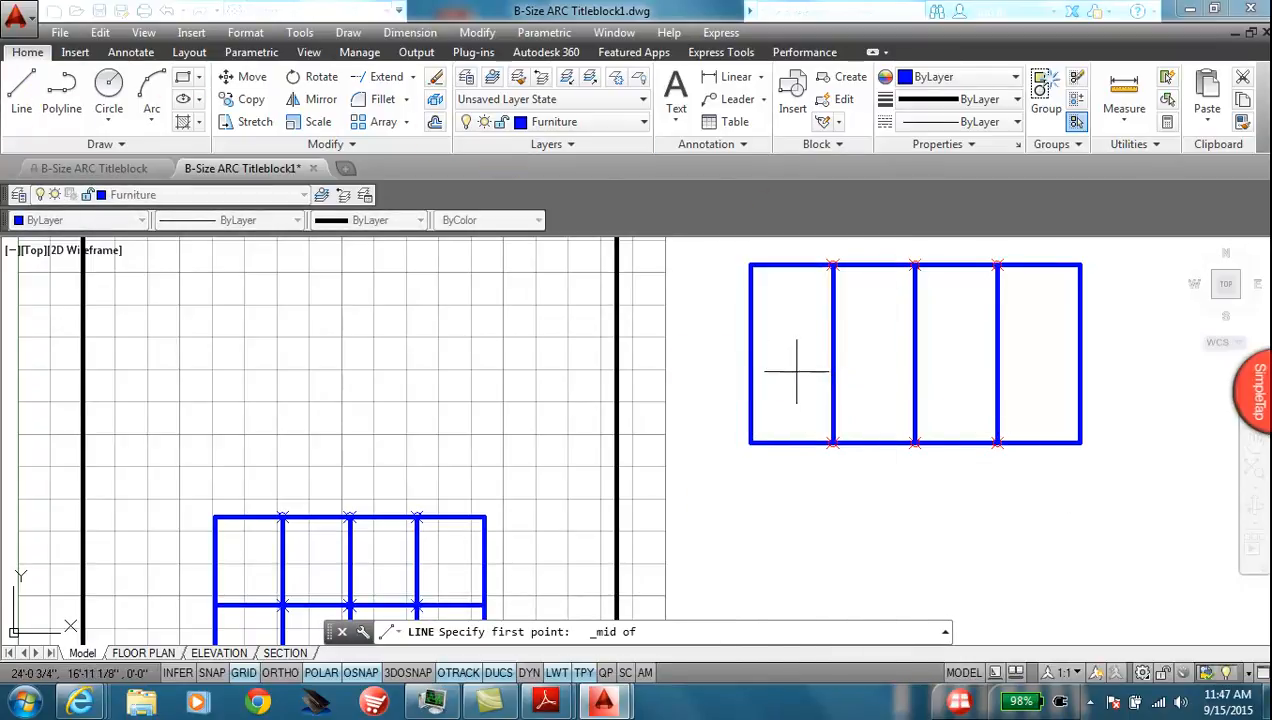
{"action": "left_click", "coordinate": [750, 354]}
{"action": "left_click", "coordinate": [1080, 353]}
{"action": "left_click", "coordinate": [1080, 353]}
{"action": "key", "text": "Escape"}
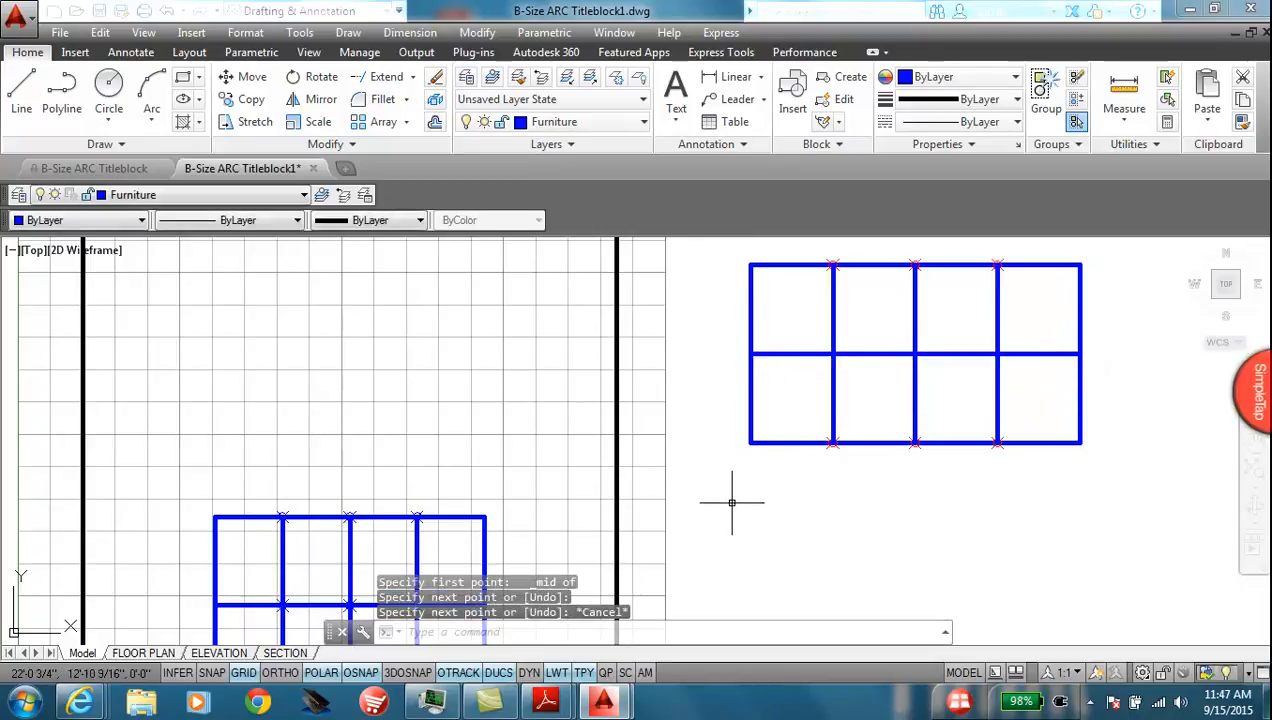
Step: Draw a horizontal guide line from wall to wall a short distance above the lower window, starting at a nearest point on the left wall
{"action": "scroll", "coordinate": [735, 502], "scroll_direction": "down", "scroll_amount": 2}
{"action": "middle_click_drag", "start_coordinate": [602, 446], "coordinate": [763, 457]}
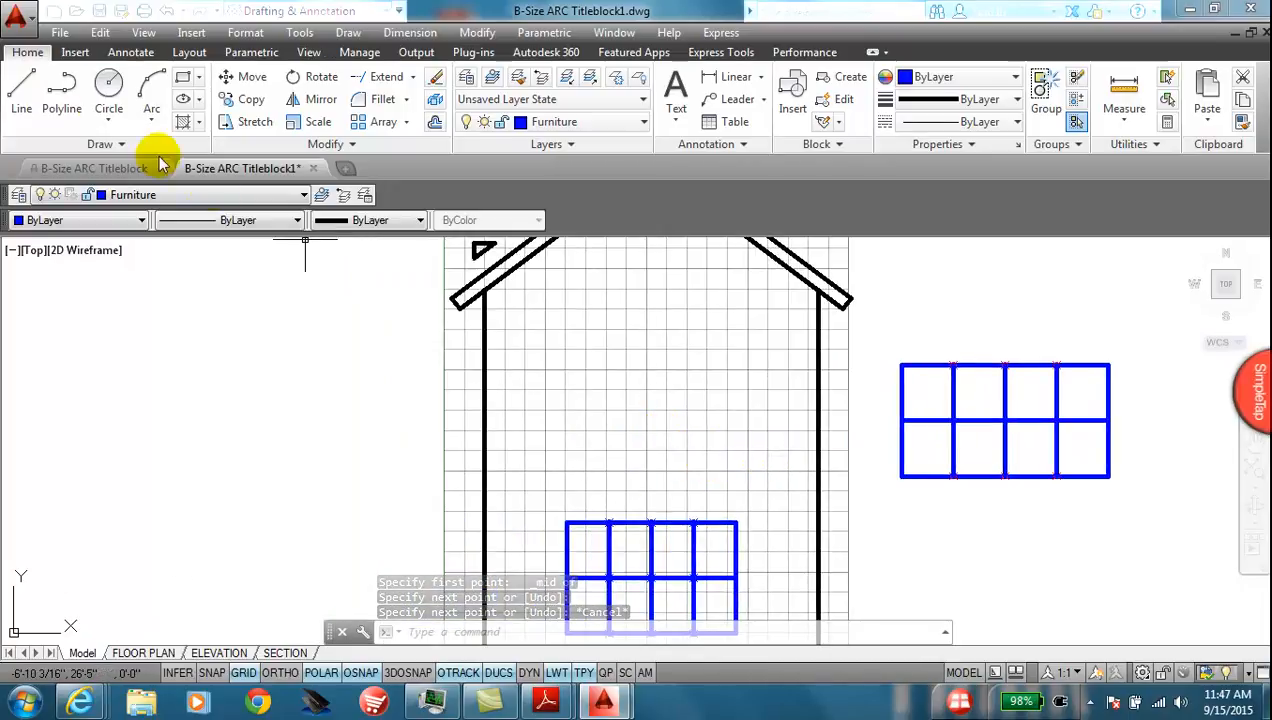
{"action": "left_click", "coordinate": [21, 95]}
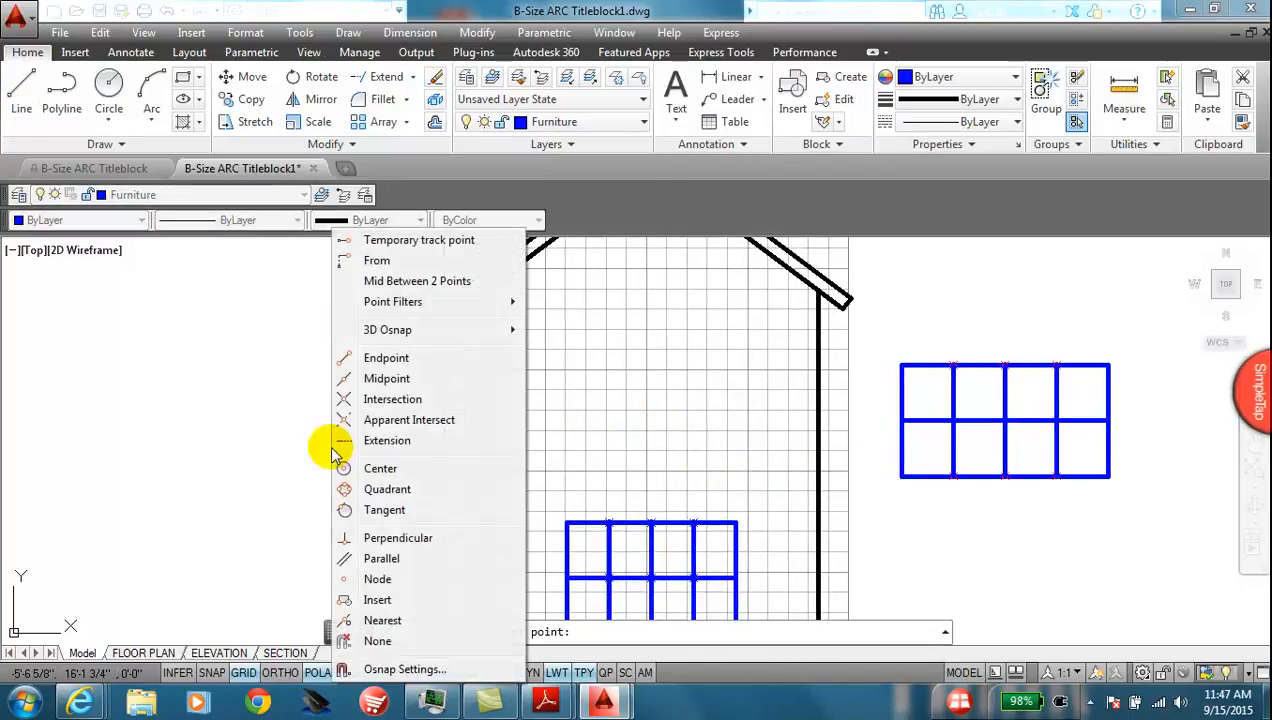
{"action": "right_click", "coordinate": [325, 446], "text": "shift"}
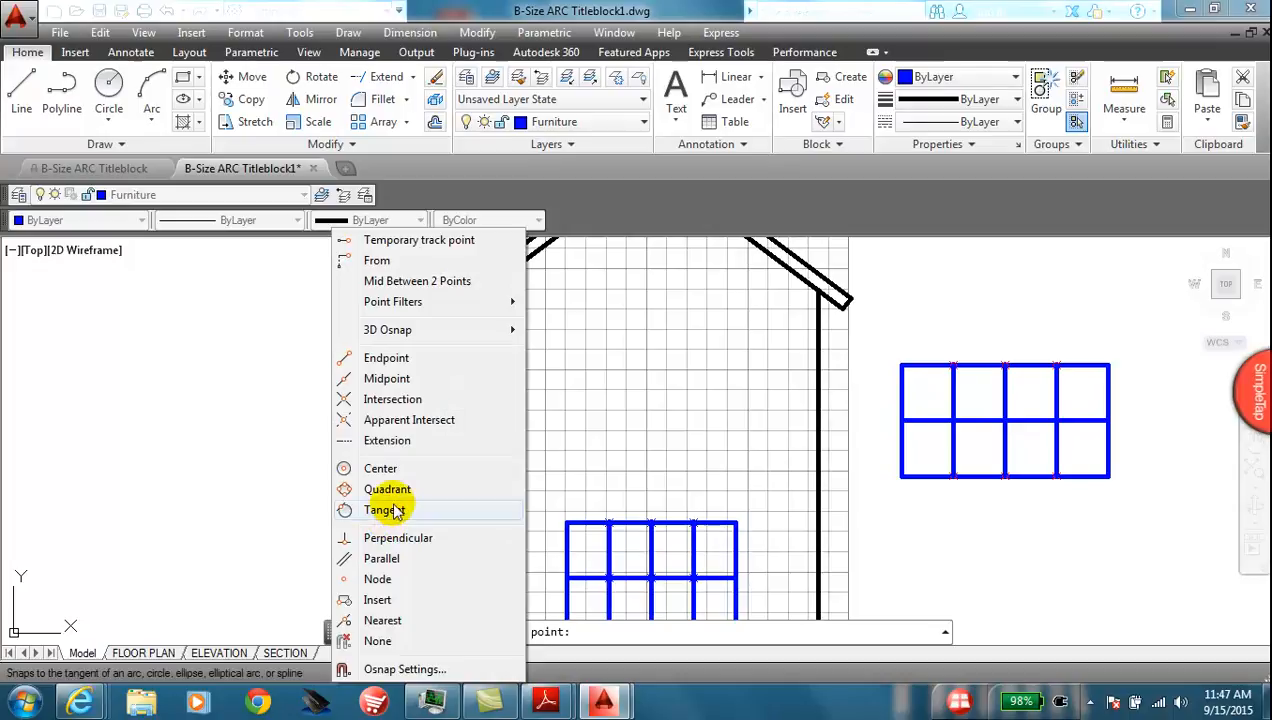
{"action": "left_click", "coordinate": [385, 620]}
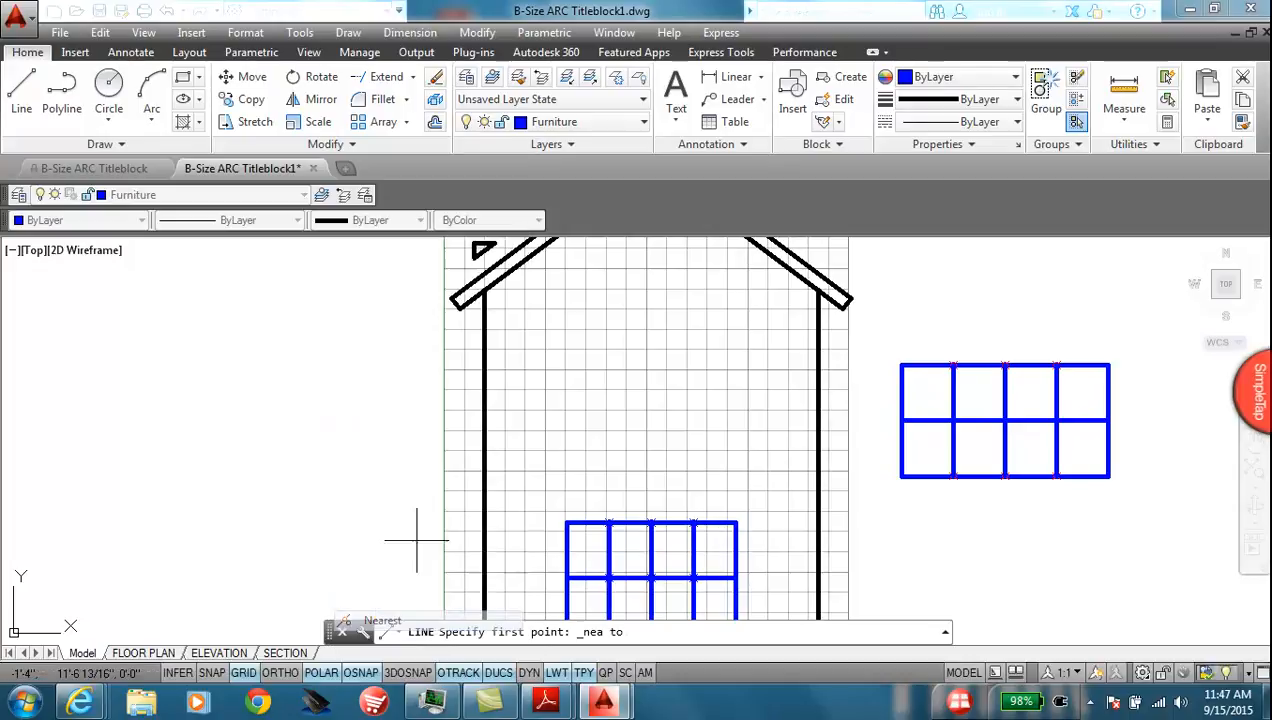
{"action": "left_click", "coordinate": [484, 463]}
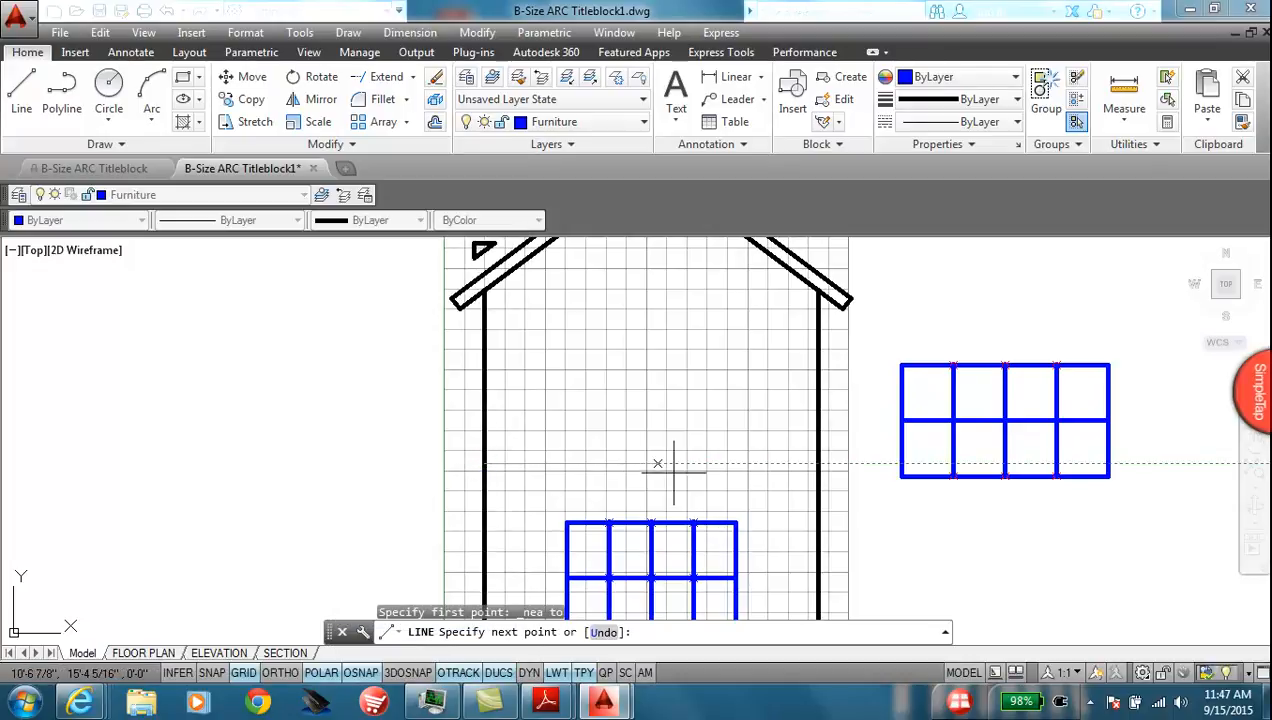
{"action": "left_click", "coordinate": [818, 463]}
{"action": "left_click", "coordinate": [245, 77]}
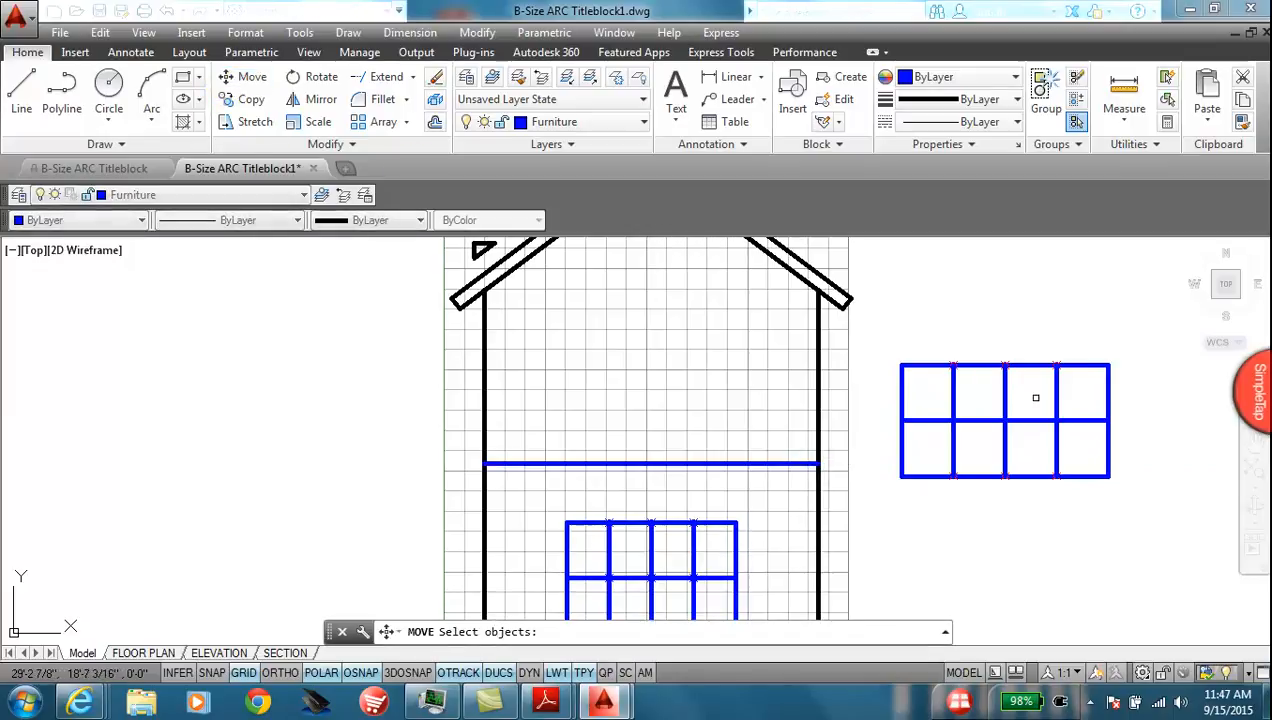
{"action": "left_click", "coordinate": [1140, 340]}
{"action": "left_click", "coordinate": [883, 507]}
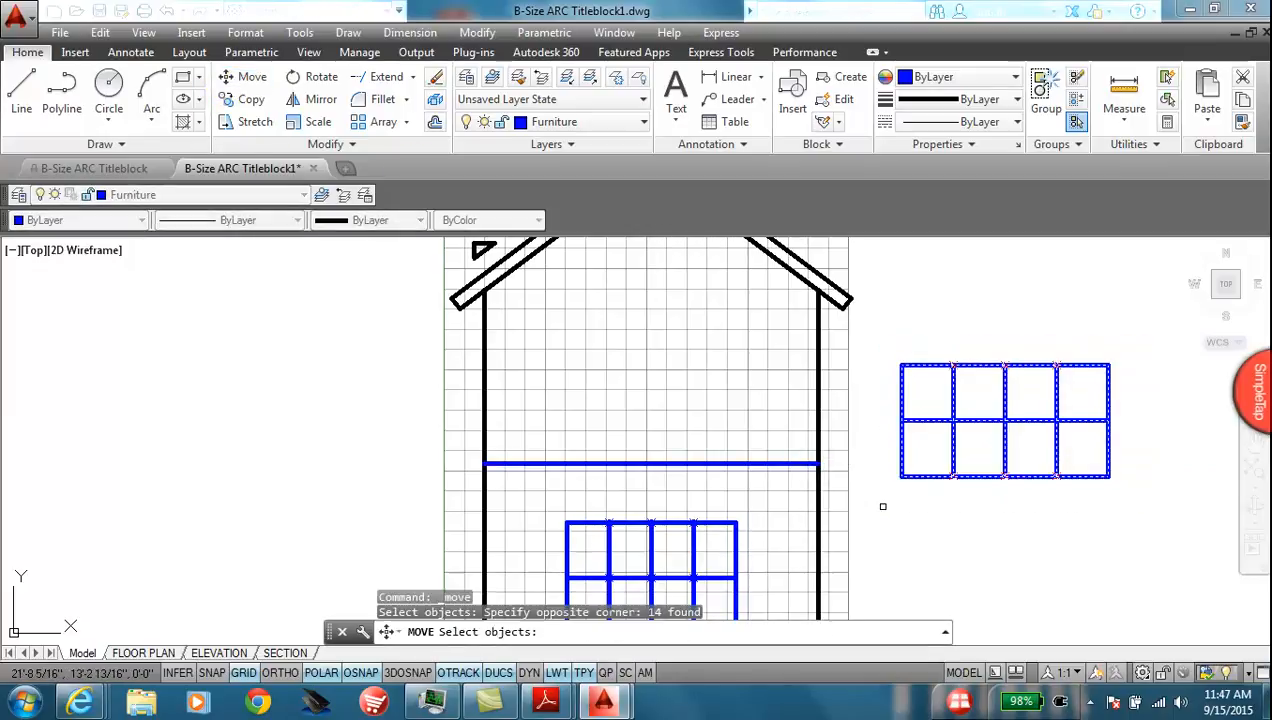
{"action": "right_click", "coordinate": [956, 519], "text": "shift"}
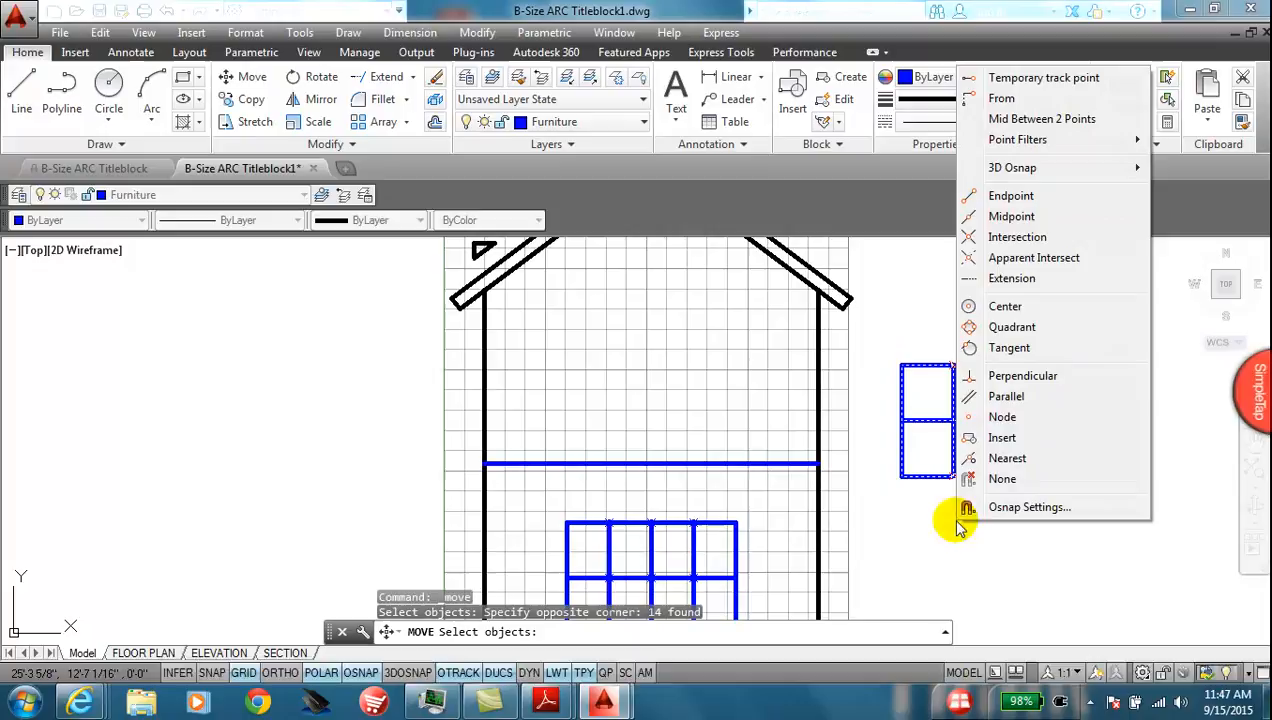
{"action": "left_click", "coordinate": [1008, 212]}
{"action": "left_click", "coordinate": [1006, 477]}
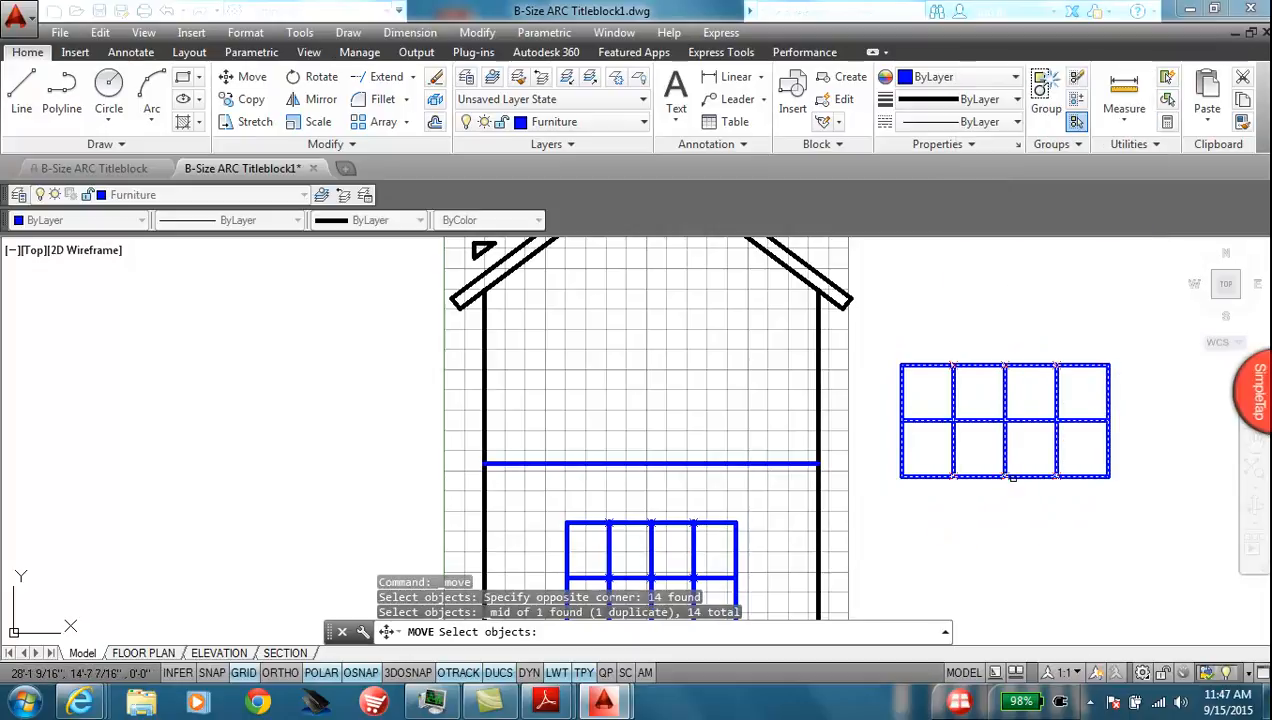
{"action": "right_click", "coordinate": [692, 418], "text": "shift"}
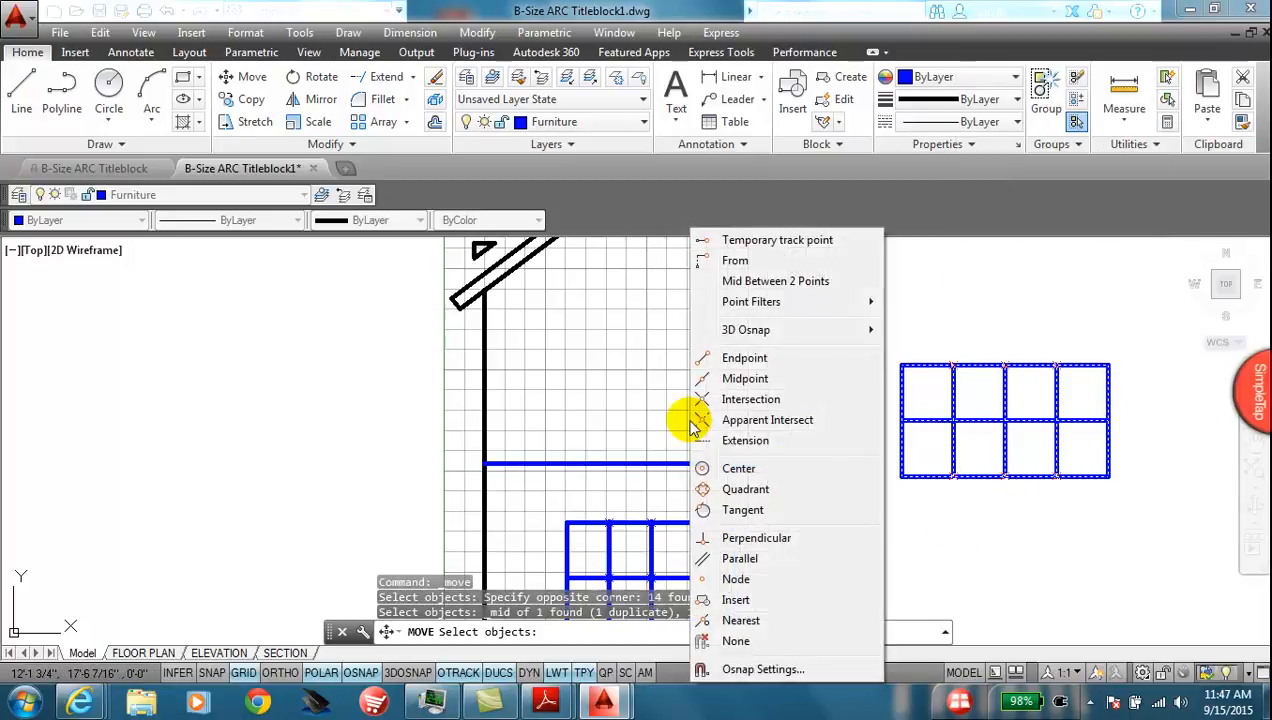
{"action": "left_click", "coordinate": [742, 380]}
{"action": "left_click", "coordinate": [652, 463]}
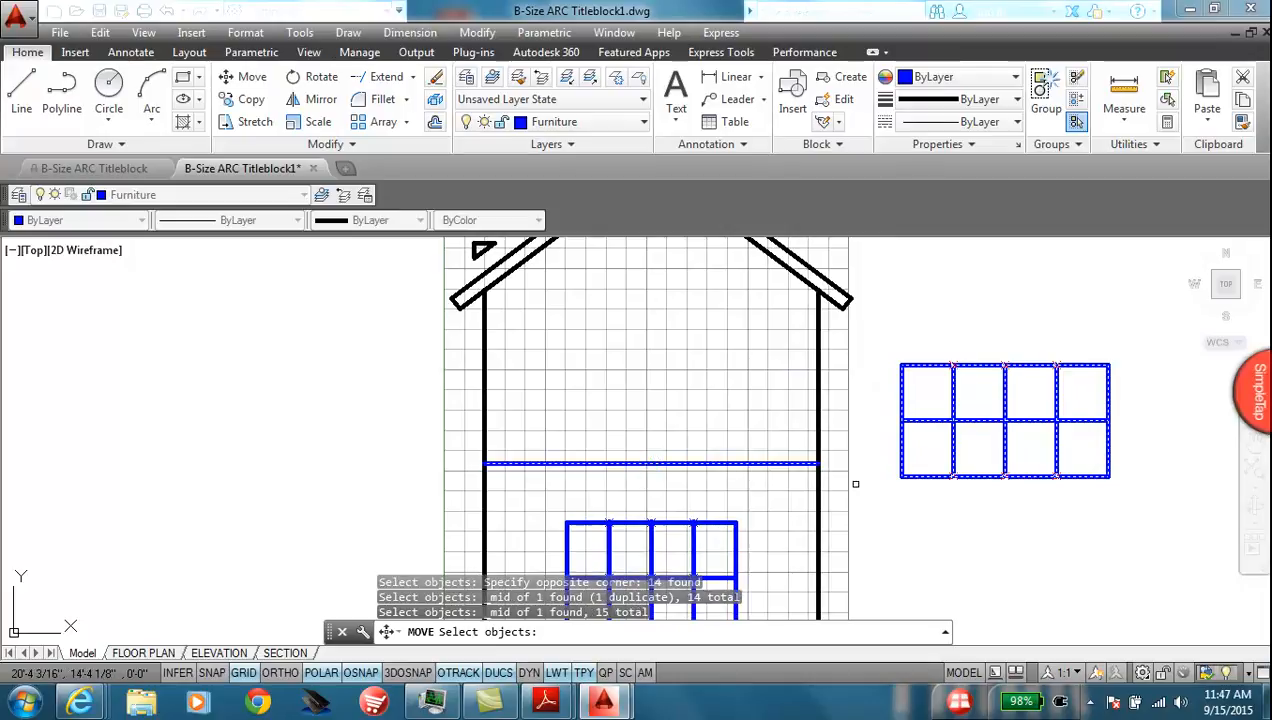
{"action": "key", "text": "Escape"}
Step: Move the whole upper window from the midpoint of its bottom edge to the midpoint of the horizontal guide line between the walls
{"action": "left_click", "coordinate": [245, 77]}
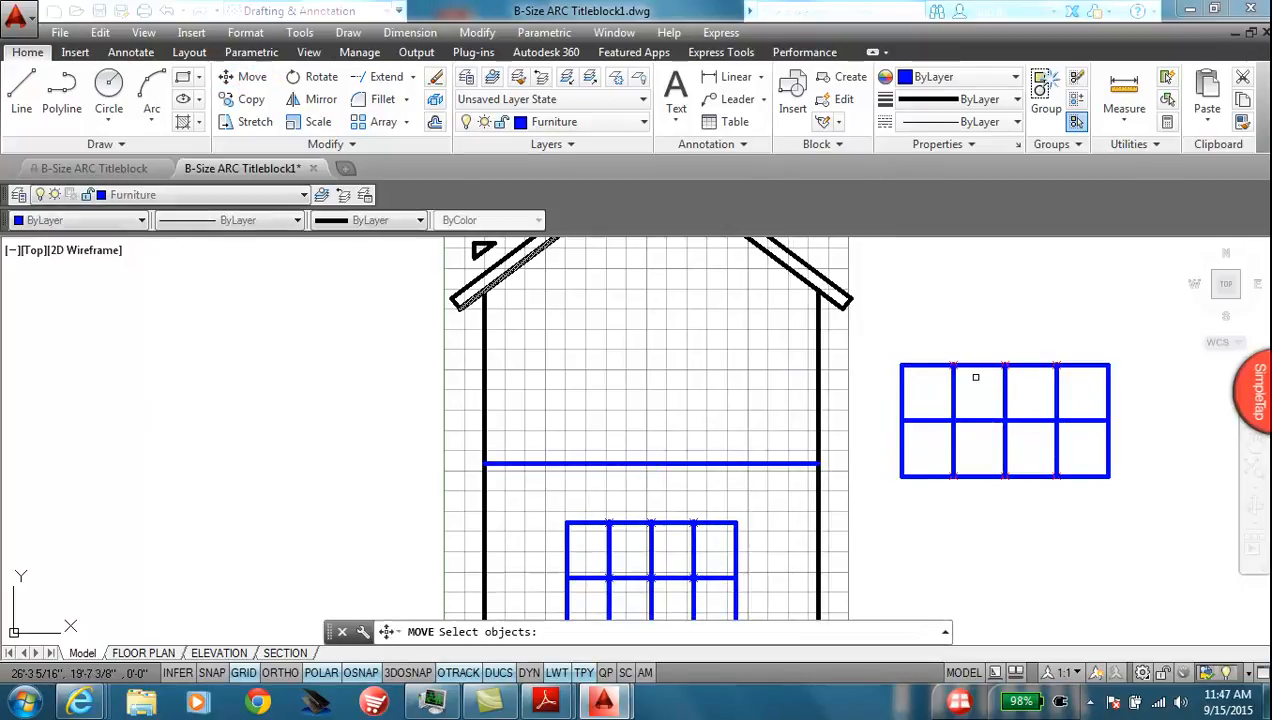
{"action": "left_click", "coordinate": [1138, 331]}
{"action": "left_click", "coordinate": [889, 503]}
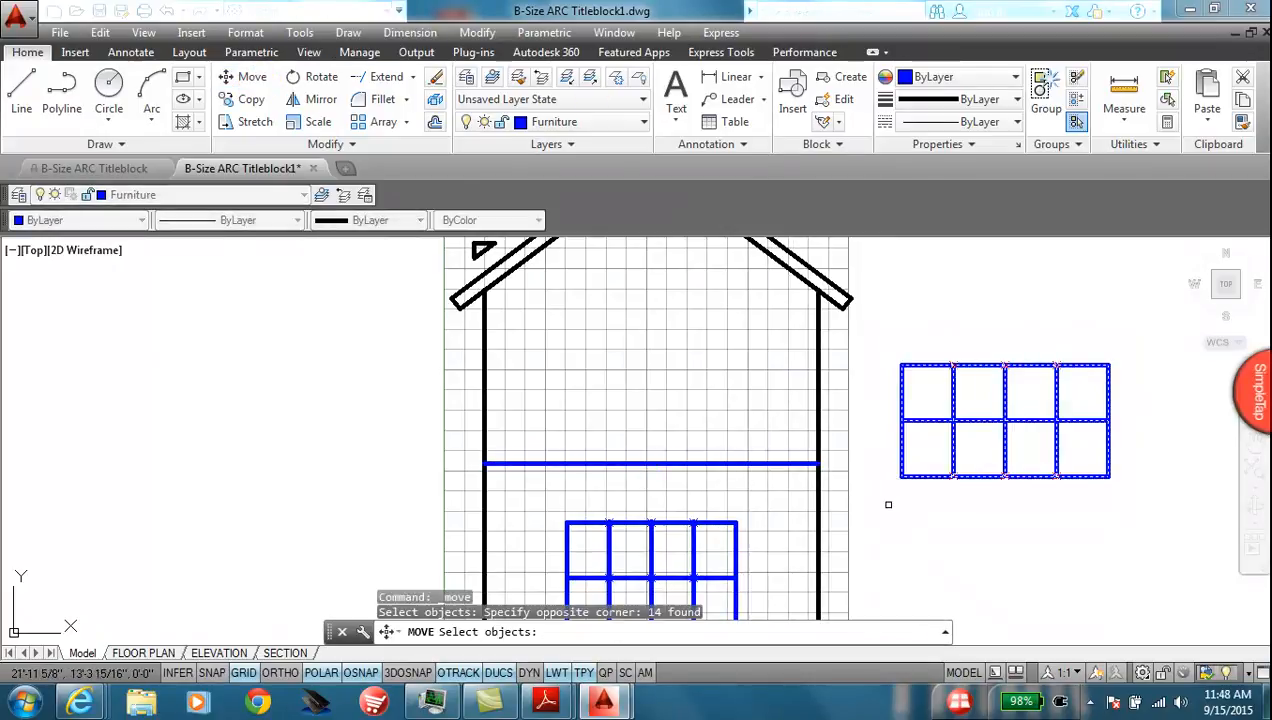
{"action": "key", "text": "Return"}
{"action": "right_click", "coordinate": [889, 505], "text": "shift"}
{"action": "left_click", "coordinate": [938, 202]}
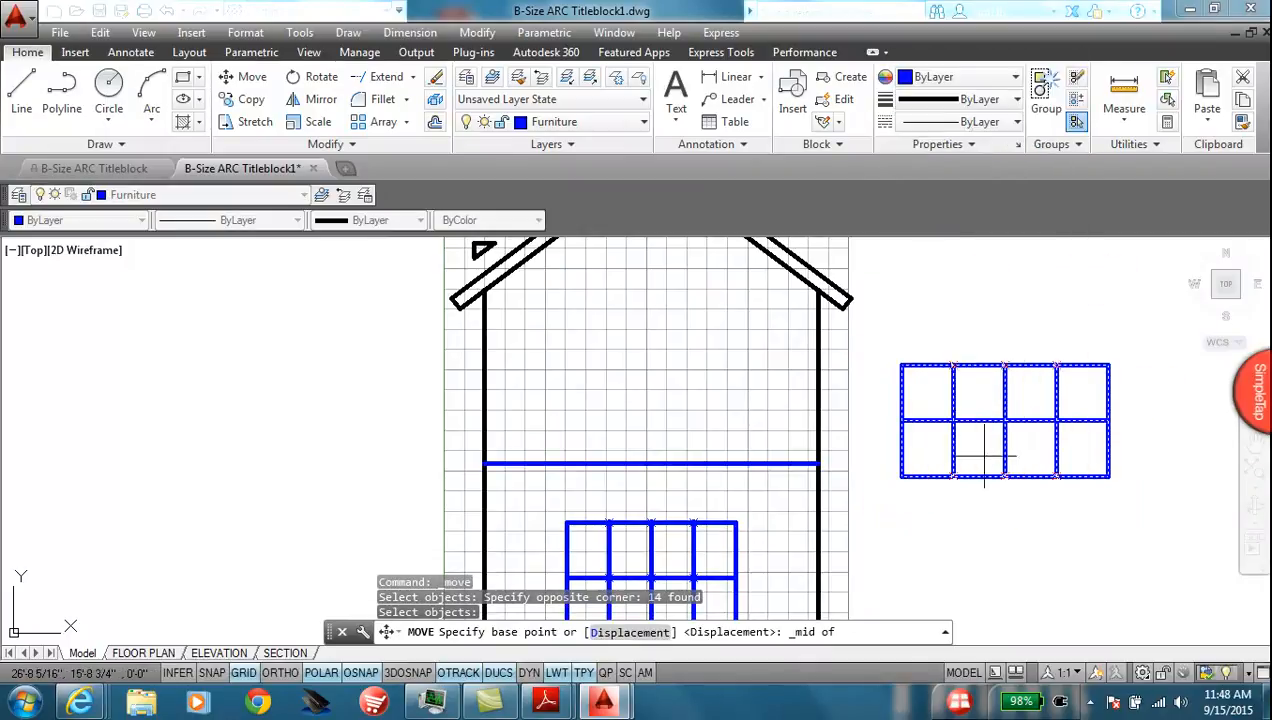
{"action": "left_click", "coordinate": [1005, 477]}
{"action": "right_click", "coordinate": [690, 420], "text": "shift"}
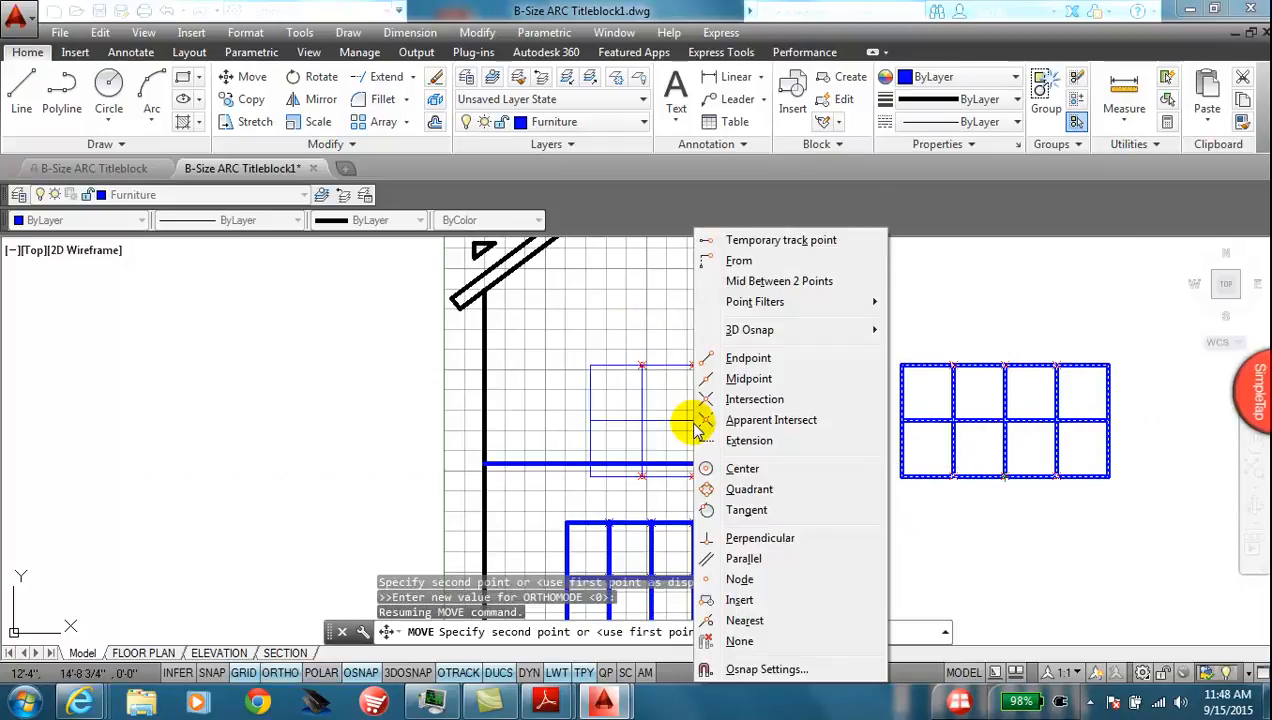
{"action": "left_click", "coordinate": [758, 378]}
{"action": "left_click", "coordinate": [651, 463]}
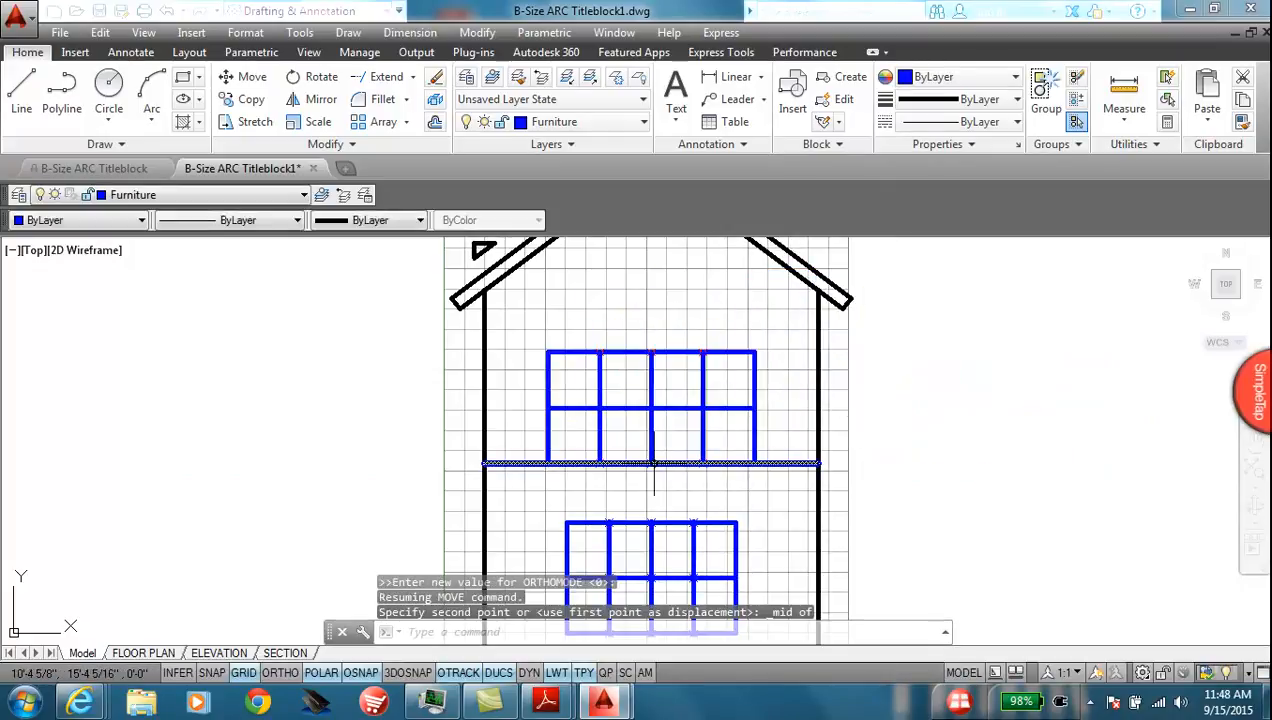
Step: Erase the horizontal guide line beneath the upper window
{"action": "left_click", "coordinate": [788, 463]}
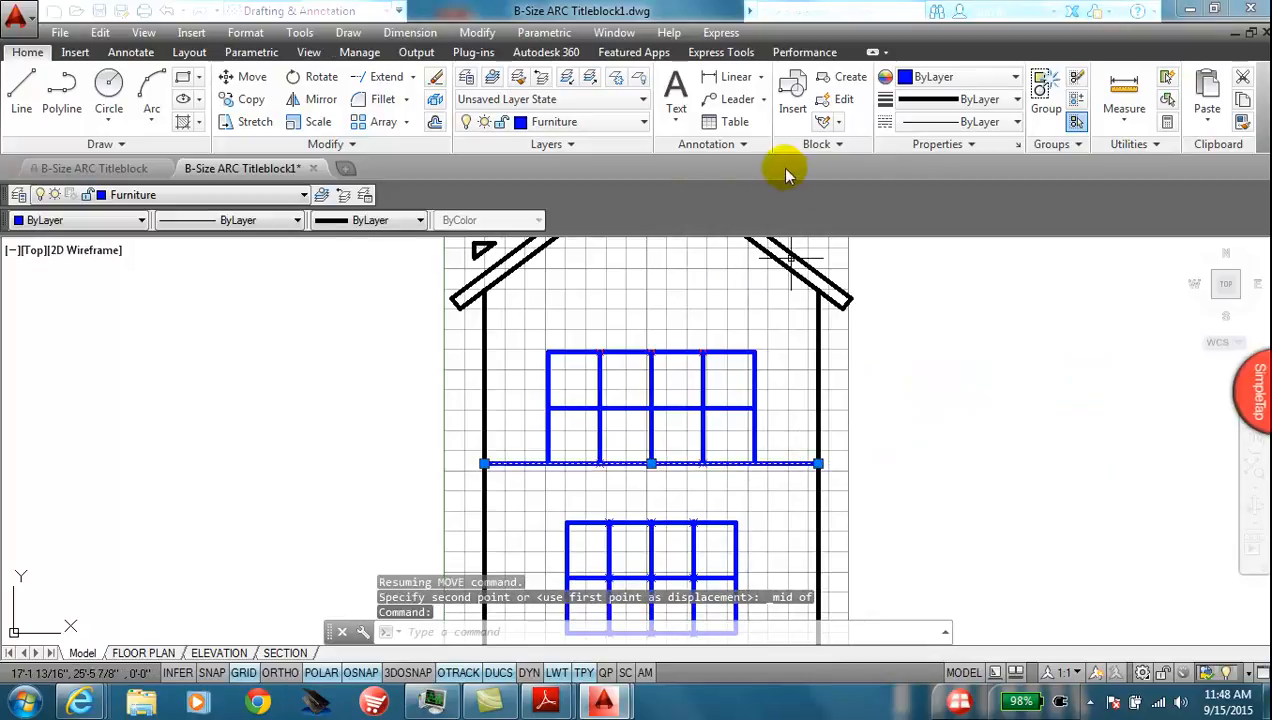
{"action": "left_click", "coordinate": [437, 78]}
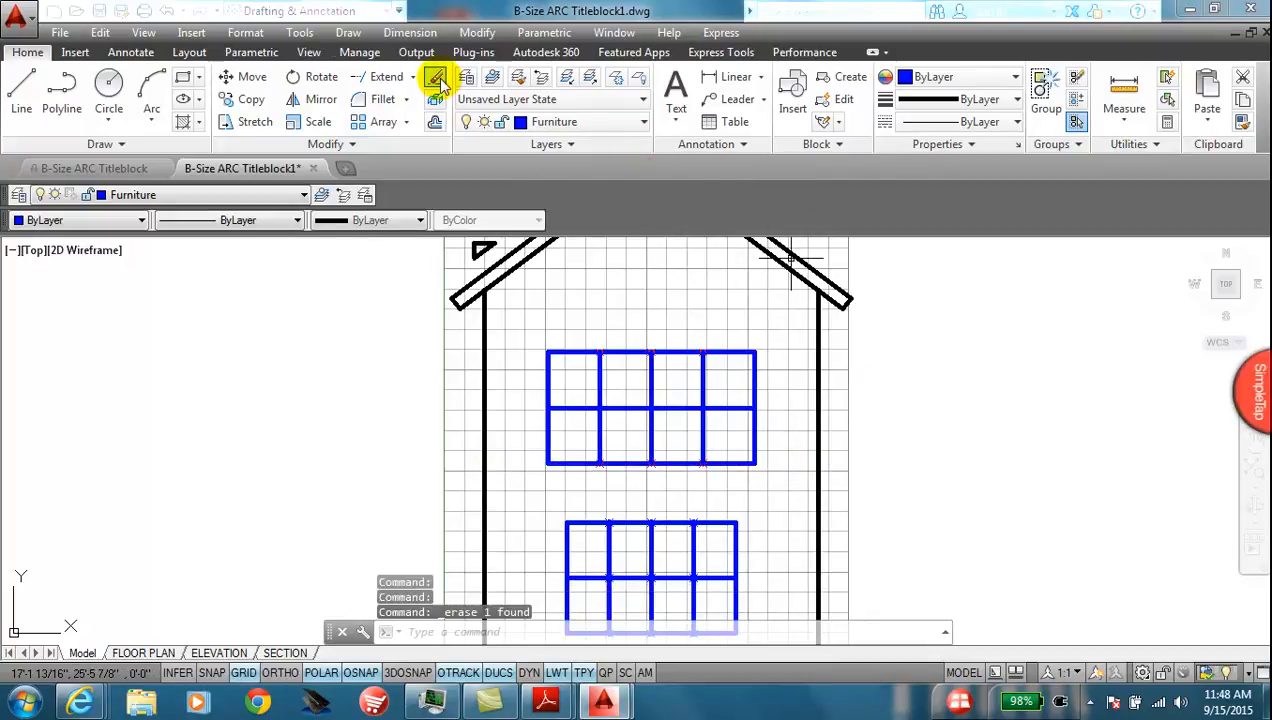
{"action": "scroll", "coordinate": [657, 463], "scroll_direction": "down", "scroll_amount": 2}
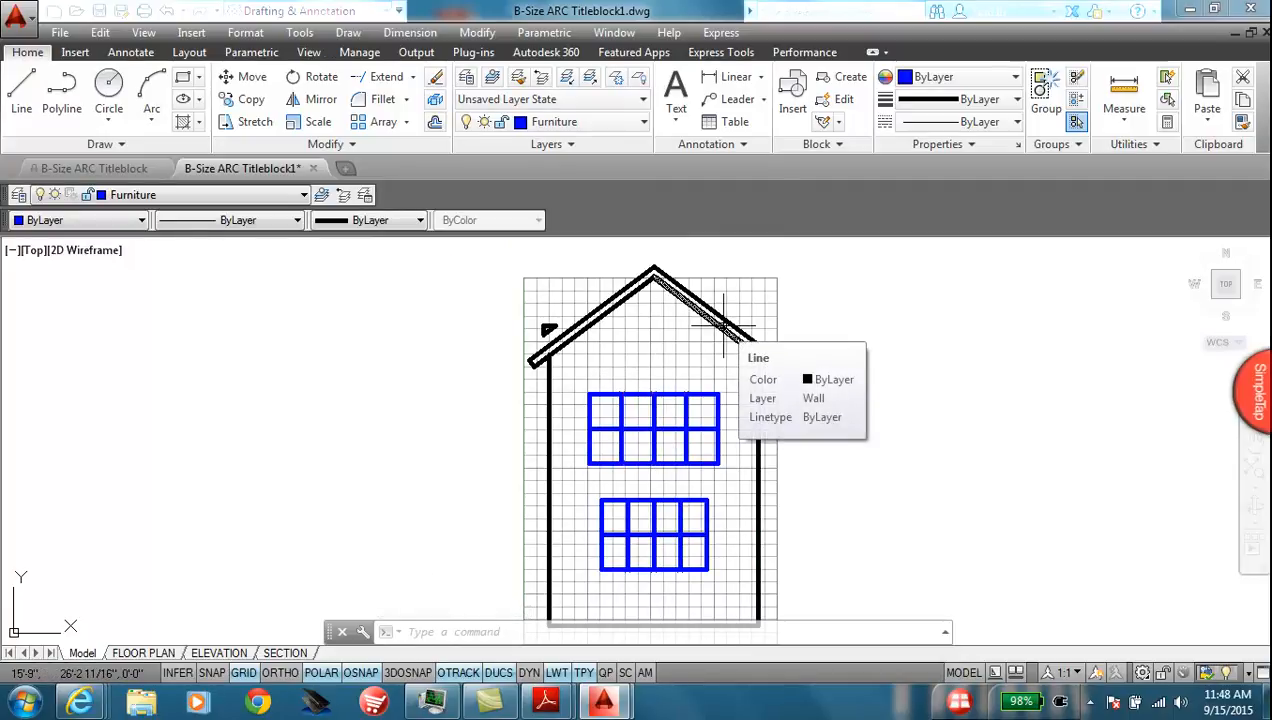
Step: Turn on grid snap and draw a circle of radius 3'2 centered on a grid point in the gable, just above the upper window
{"action": "scroll", "coordinate": [657, 366], "scroll_direction": "up", "scroll_amount": 2}
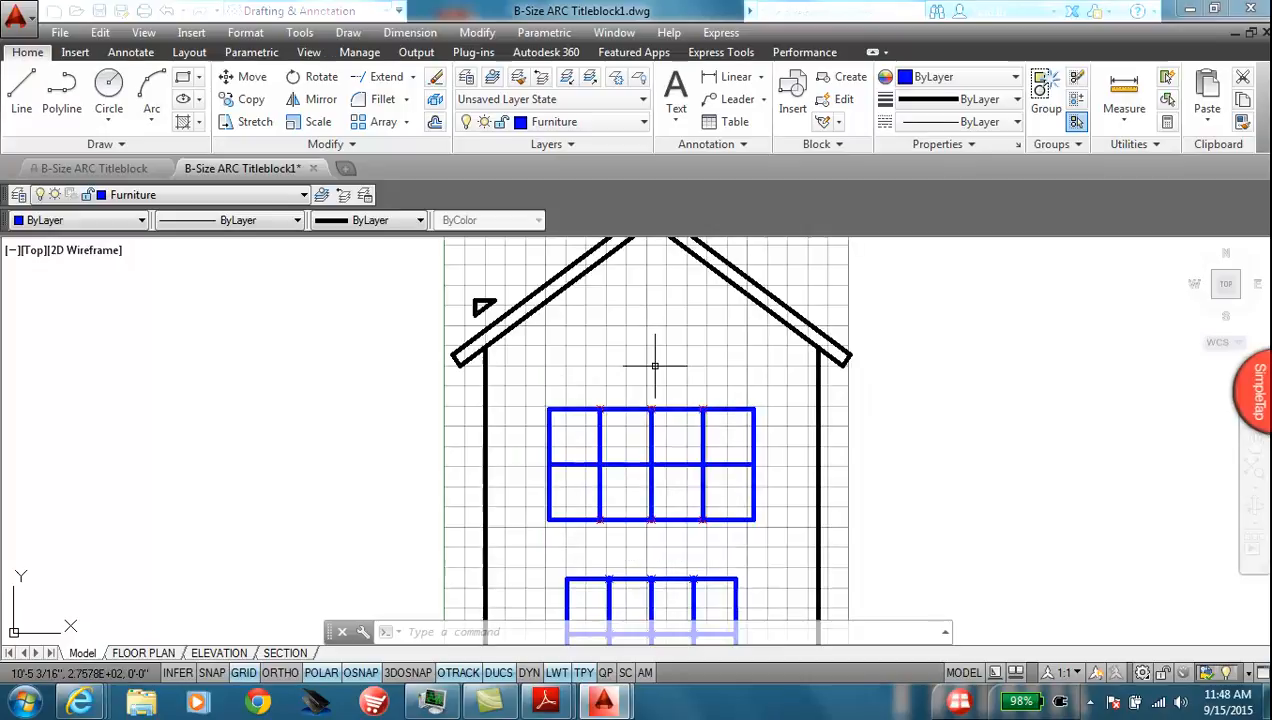
{"action": "middle_click_drag", "start_coordinate": [622, 343], "coordinate": [631, 454]}
{"action": "scroll", "coordinate": [619, 432], "scroll_direction": "up", "scroll_amount": 2}
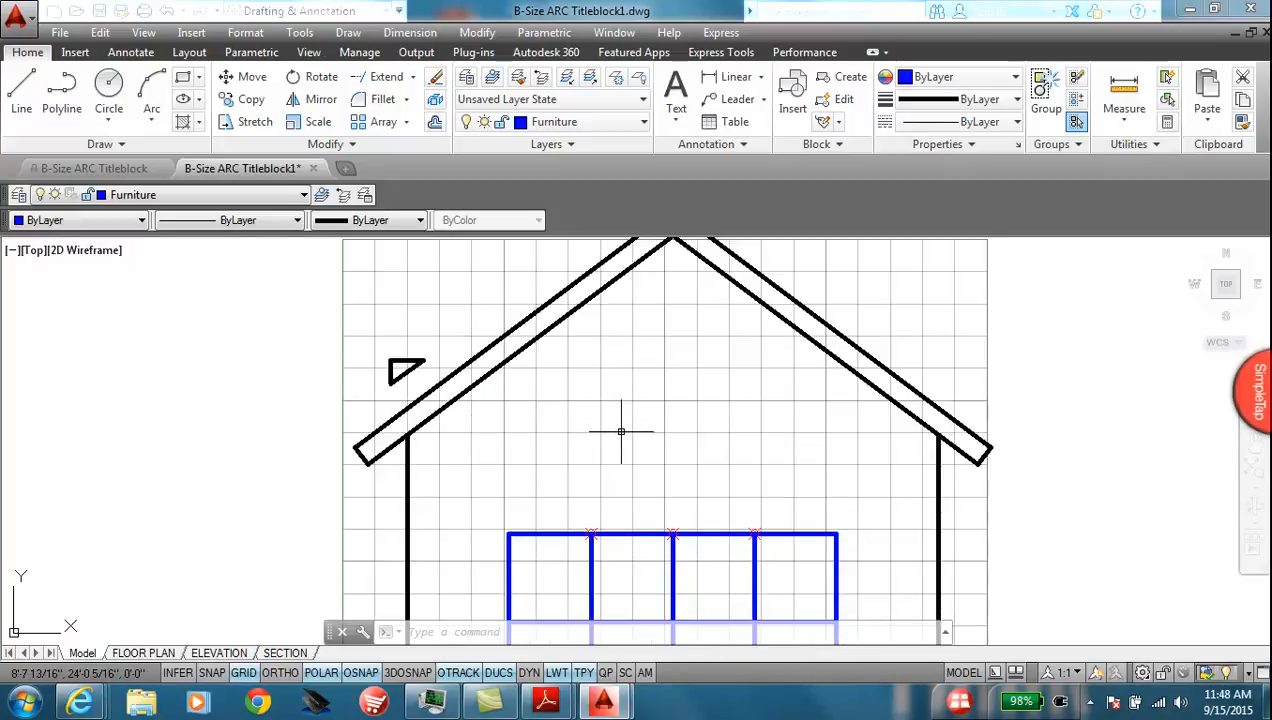
{"action": "left_click", "coordinate": [108, 122]}
{"action": "left_click", "coordinate": [110, 153]}
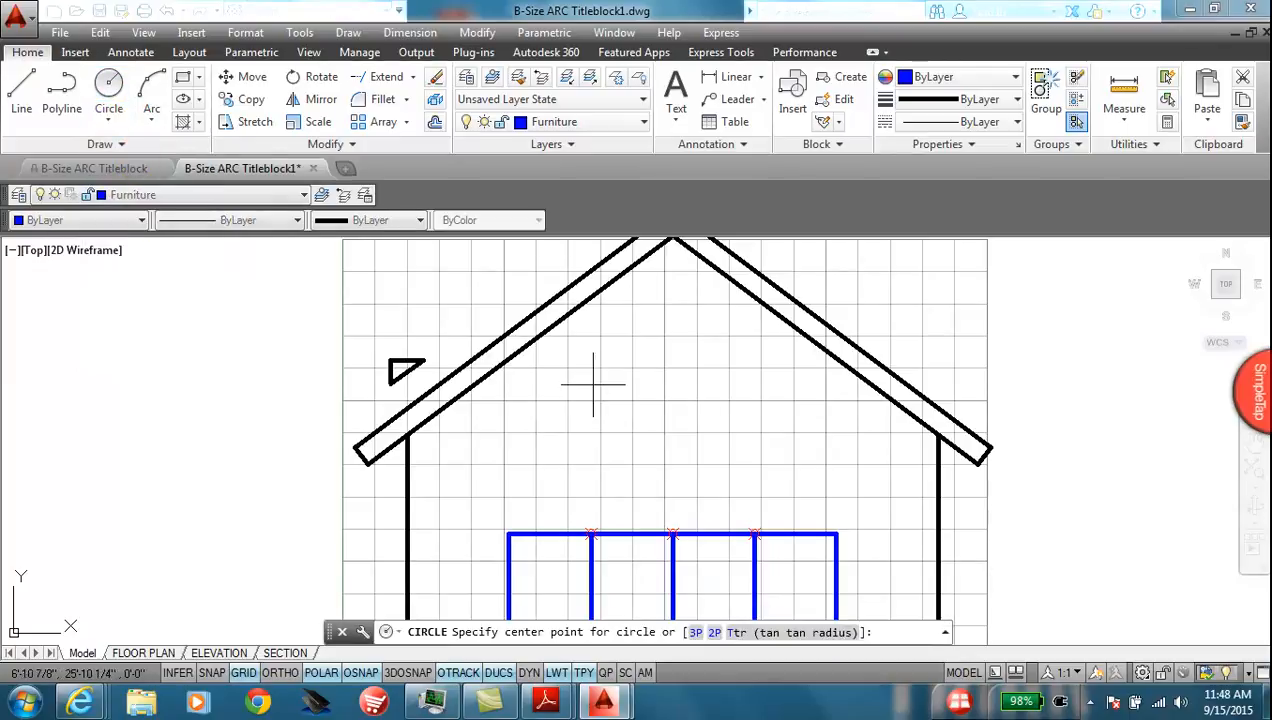
{"action": "left_click", "coordinate": [211, 672]}
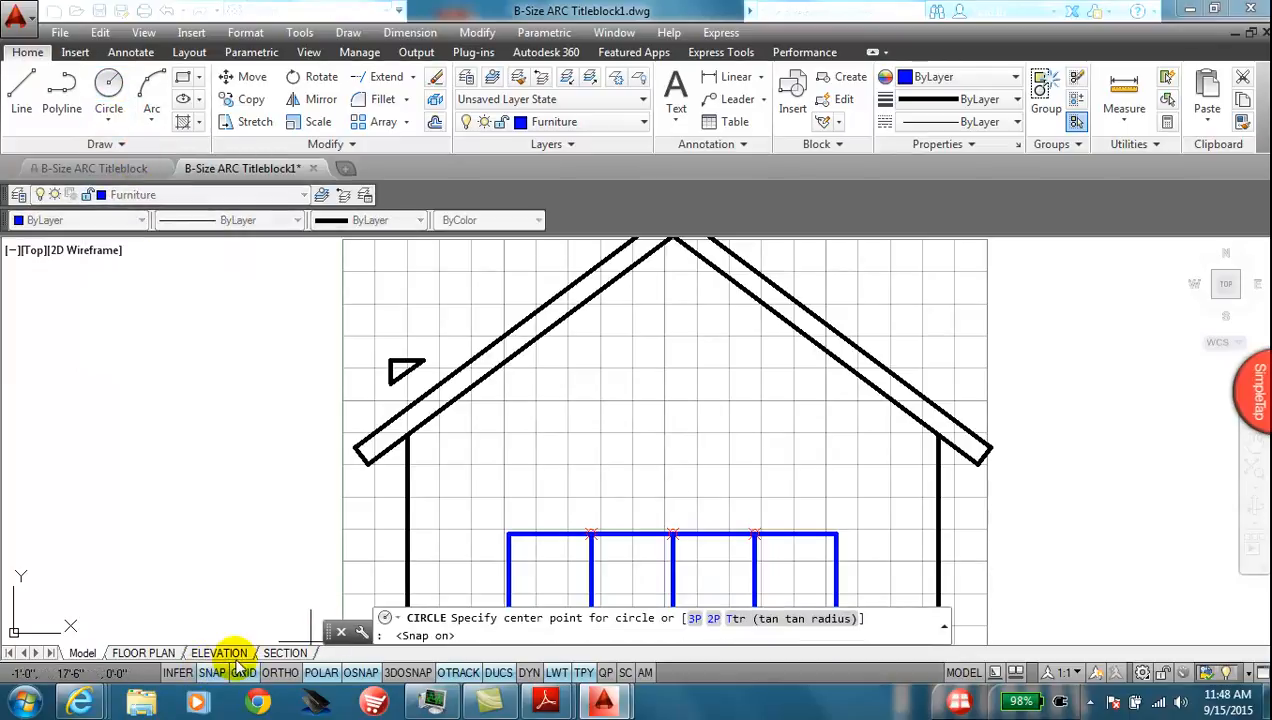
{"action": "left_click", "coordinate": [664, 464]}
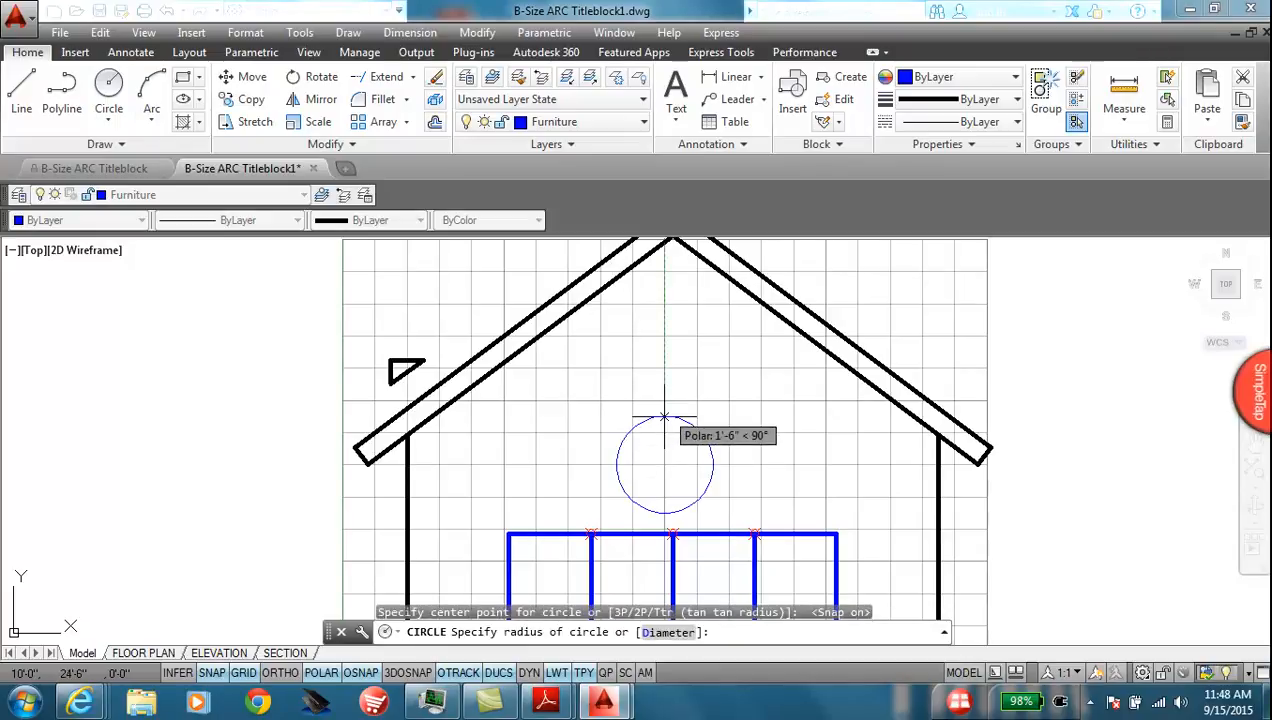
{"action": "type", "text": "3'2"}
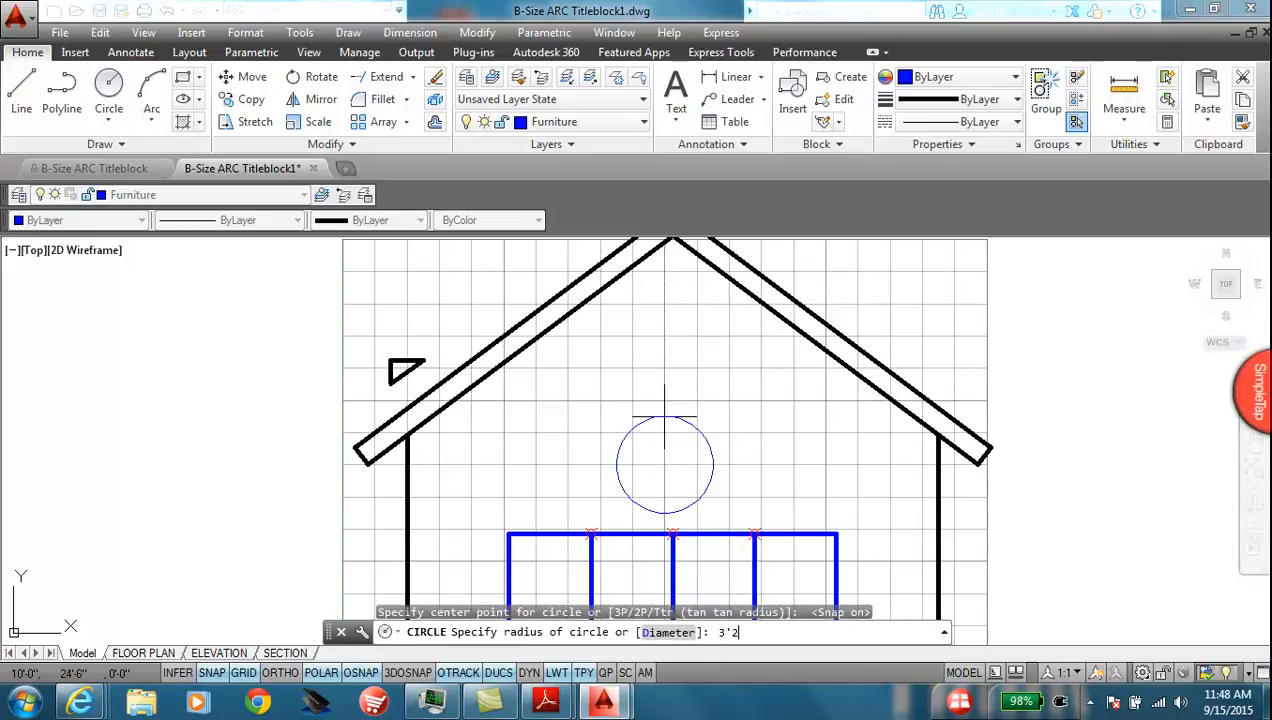
{"action": "key", "text": "Return"}
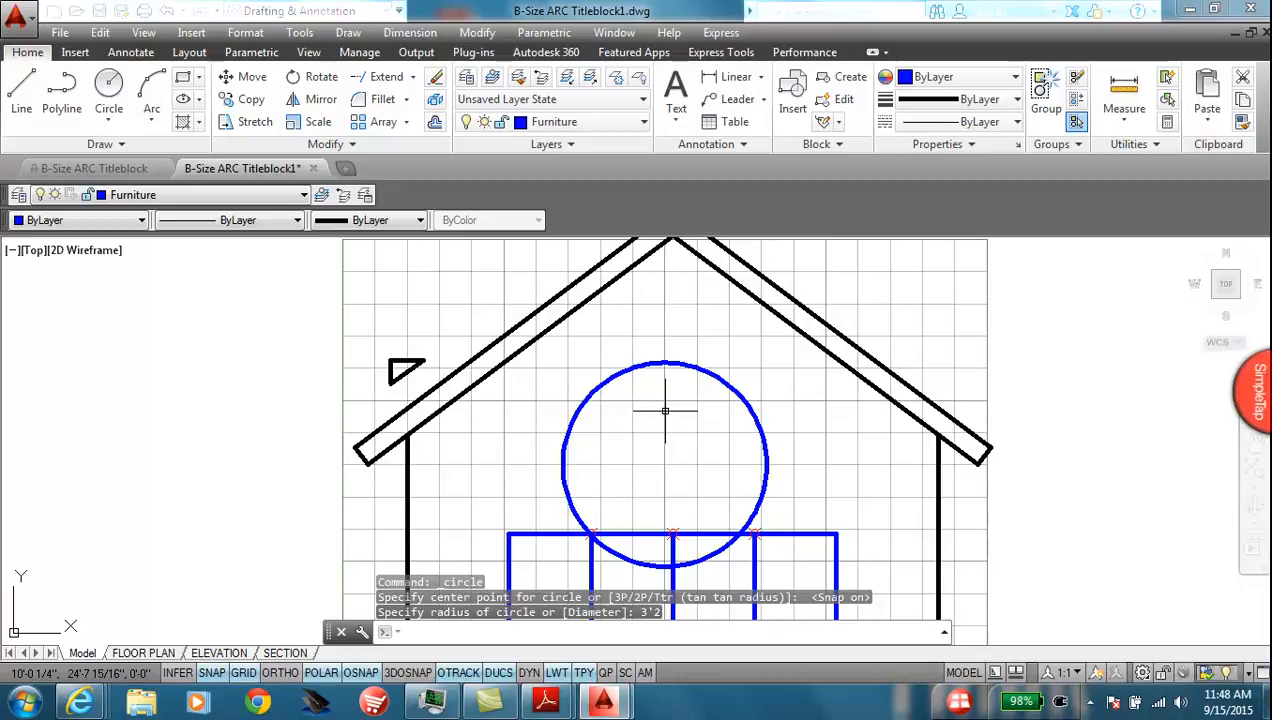
Step: Draw a horizontal line across the gable circle from its left quadrant to its right quadrant
{"action": "left_click", "coordinate": [21, 88]}
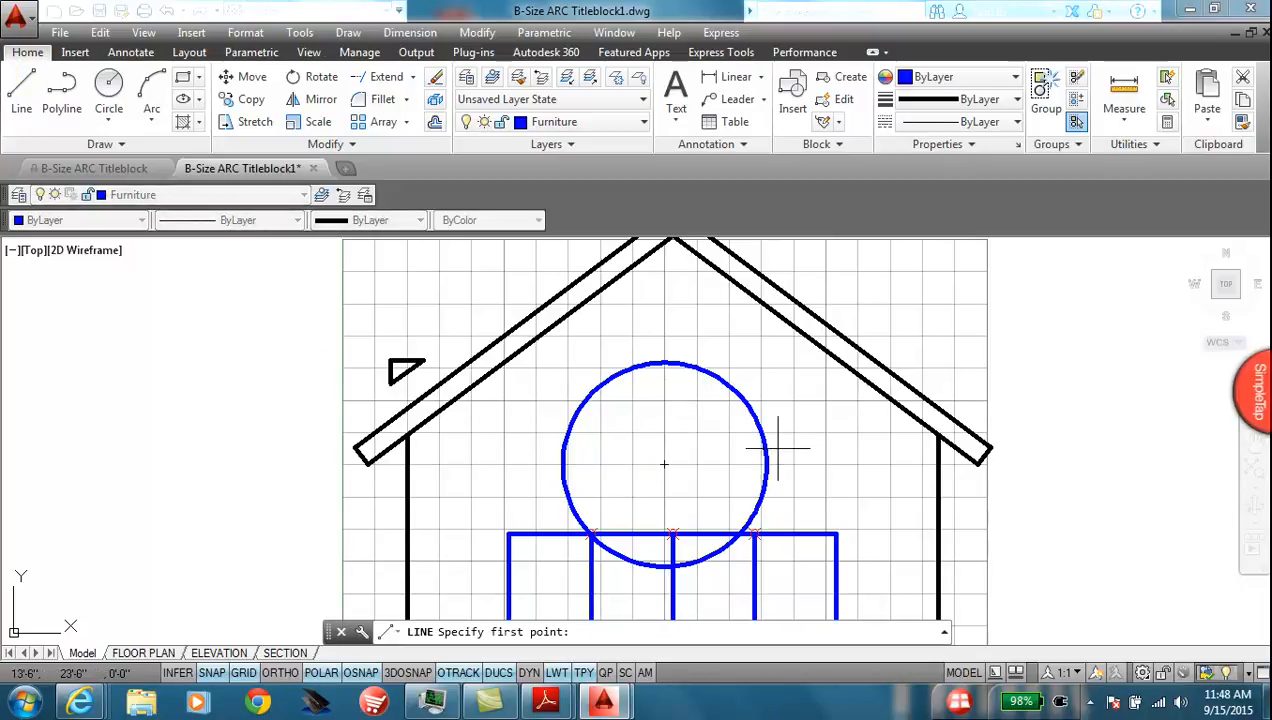
{"action": "right_click", "coordinate": [471, 449], "text": "shift"}
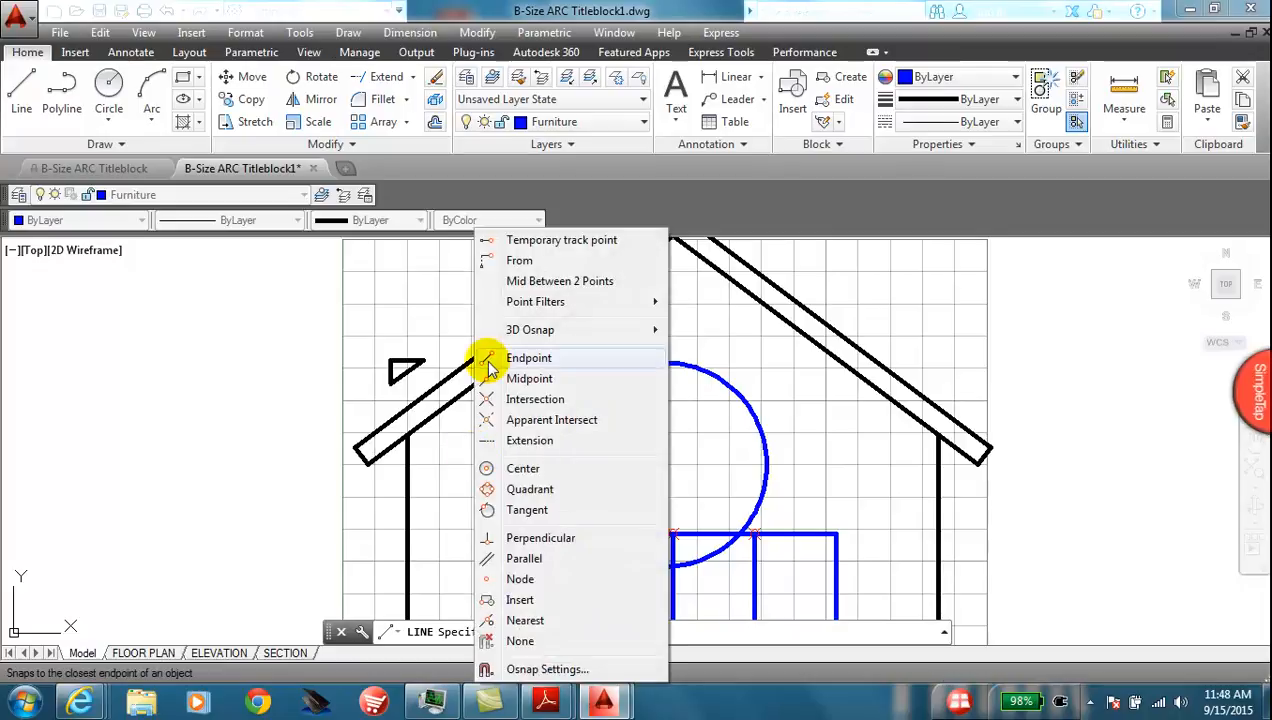
{"action": "left_click", "coordinate": [529, 490]}
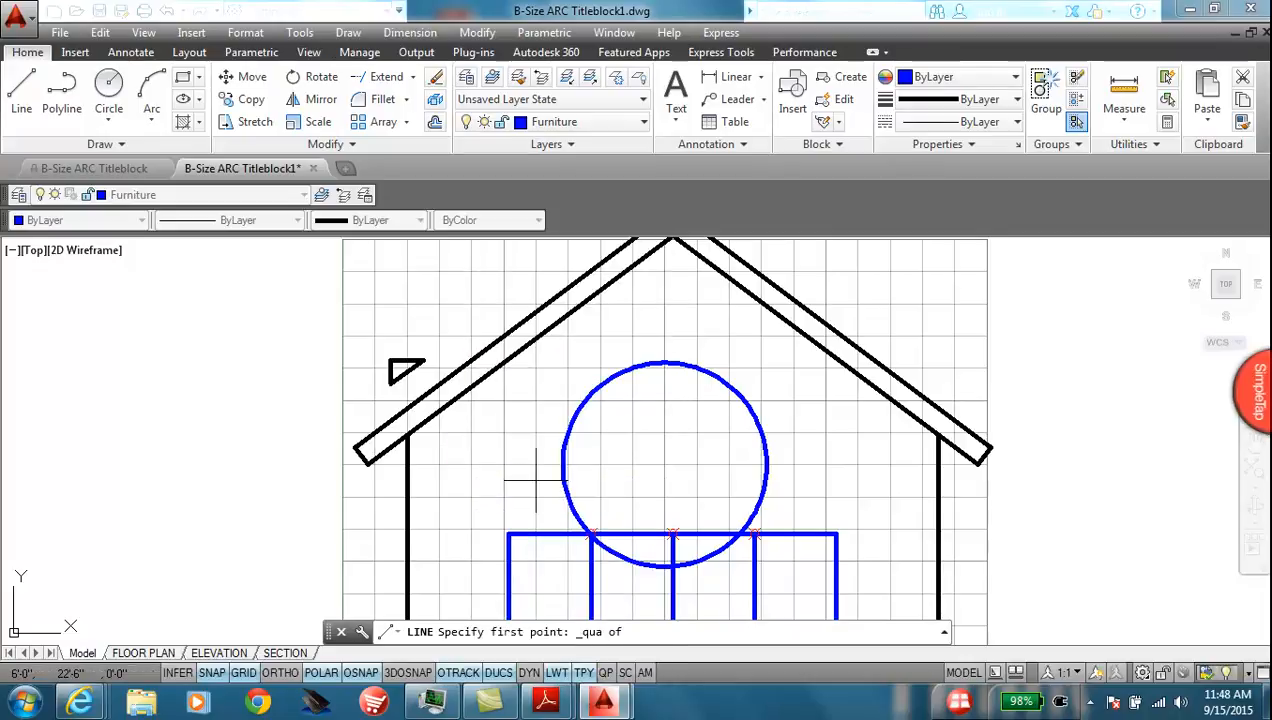
{"action": "left_click", "coordinate": [563, 464]}
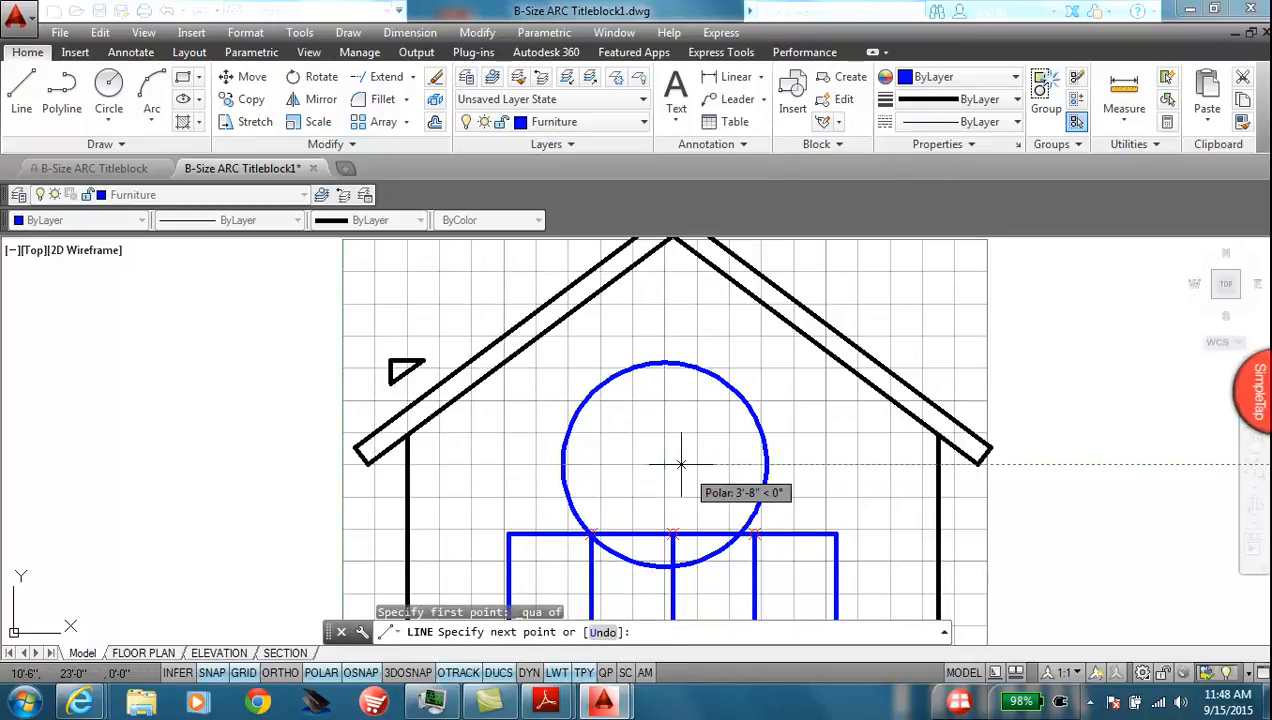
{"action": "right_click", "coordinate": [680, 465], "text": "shift"}
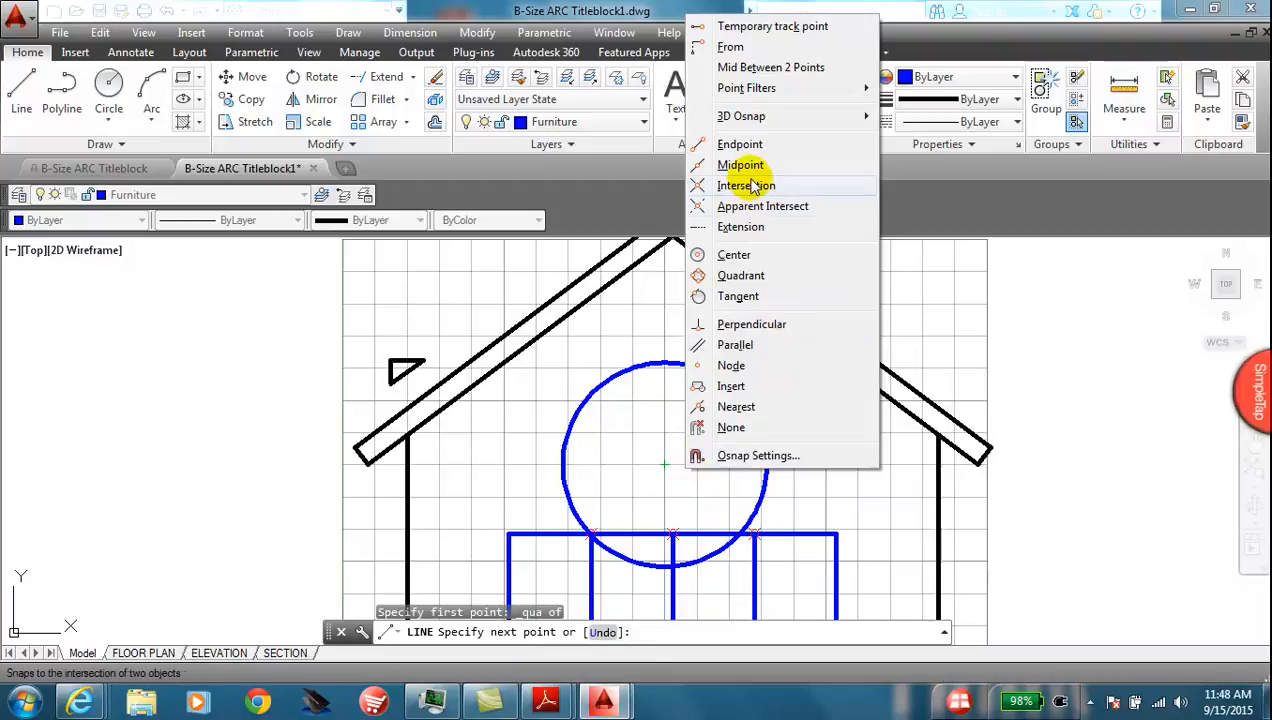
{"action": "left_click", "coordinate": [740, 276]}
{"action": "left_click", "coordinate": [768, 464]}
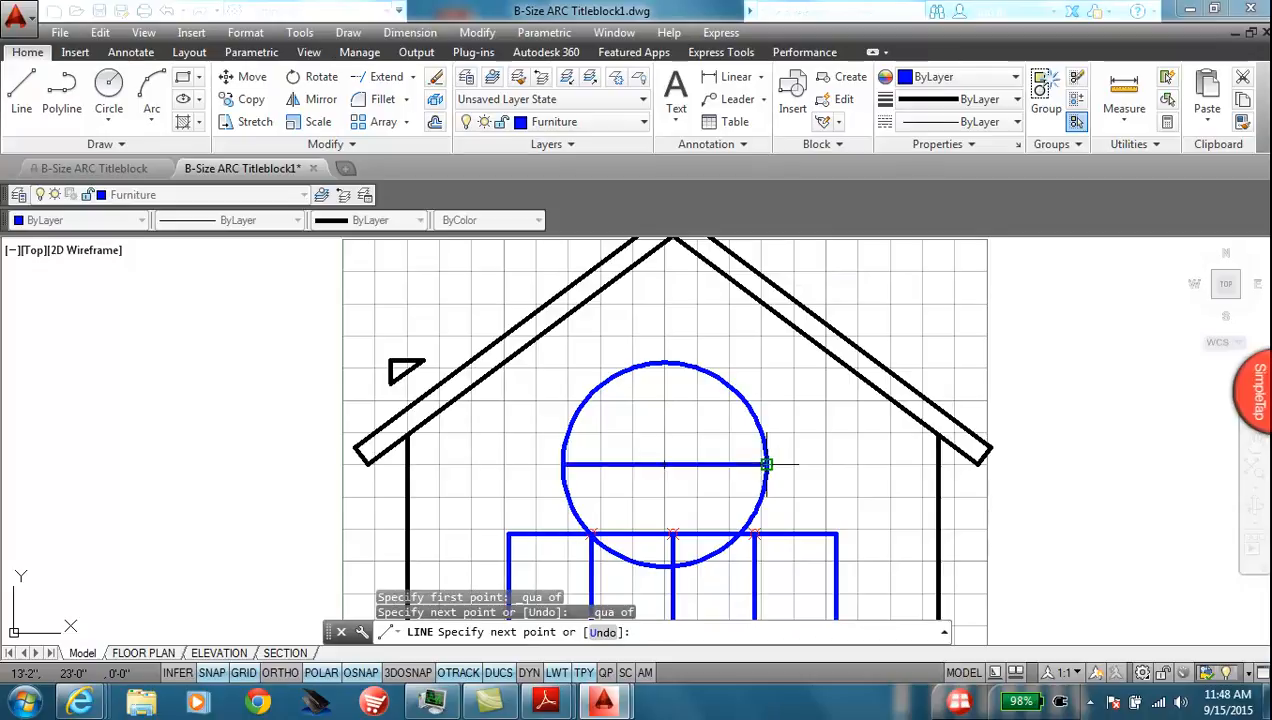
{"action": "key", "text": "Escape"}
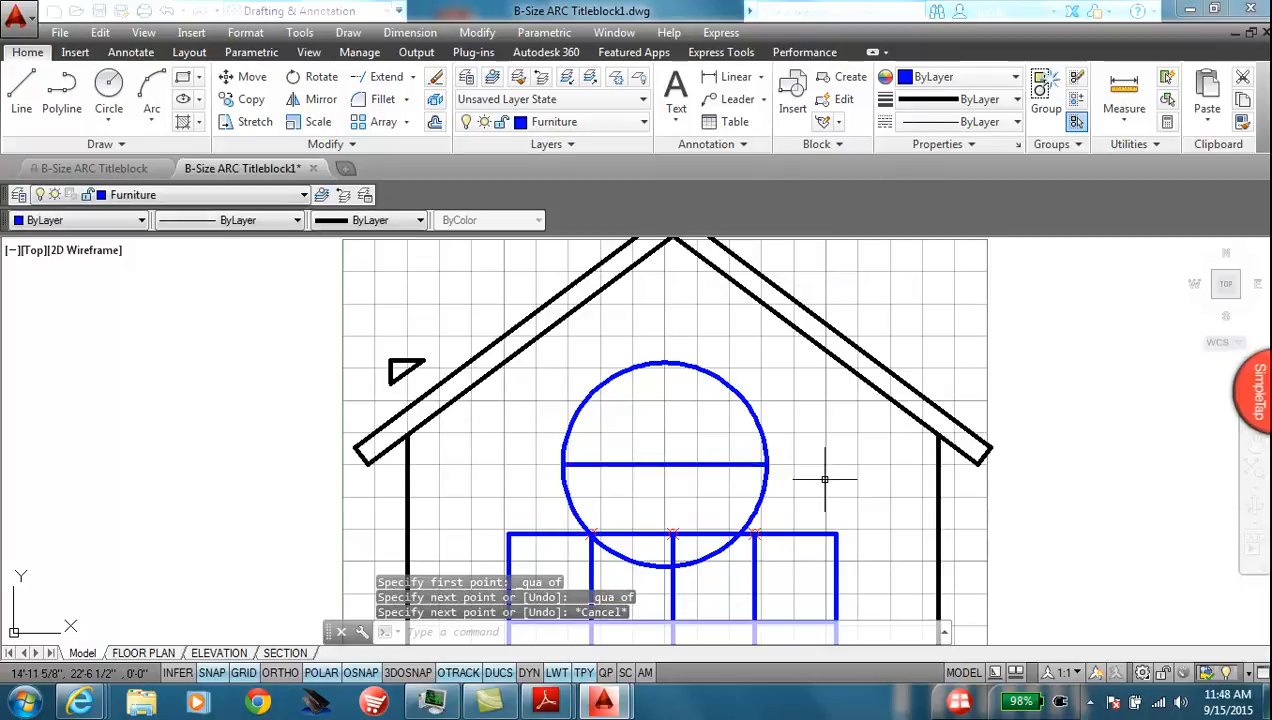
Step: Trim away the lower half of the gable circle, using the horizontal diameter line as the cutting edge
{"action": "left_click", "coordinate": [412, 80]}
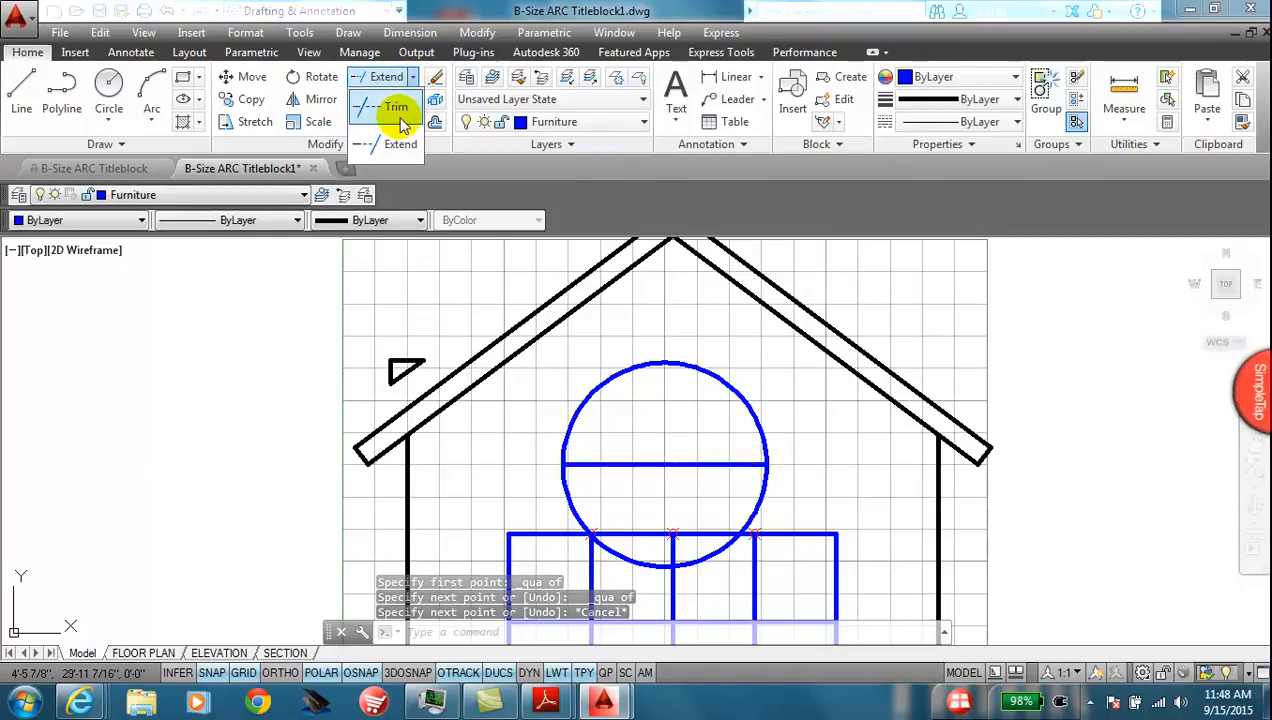
{"action": "left_click", "coordinate": [396, 106]}
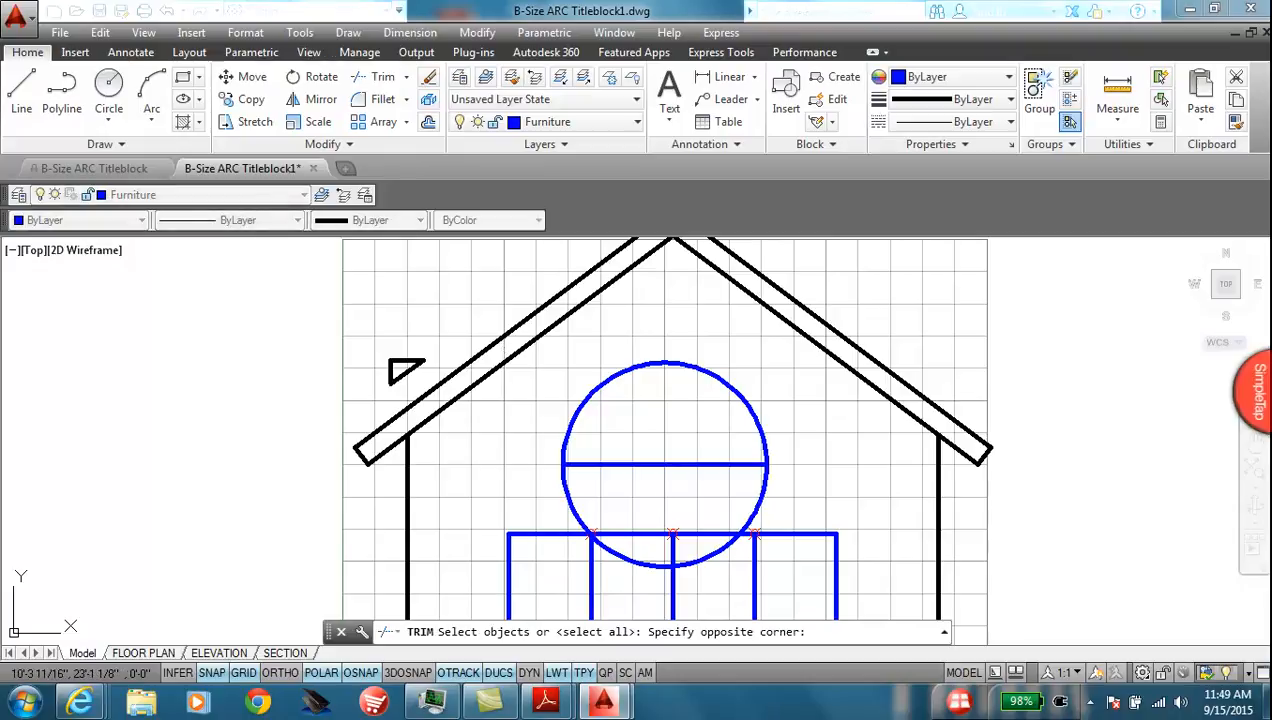
{"action": "left_click", "coordinate": [615, 487]}
{"action": "key", "text": "Return"}
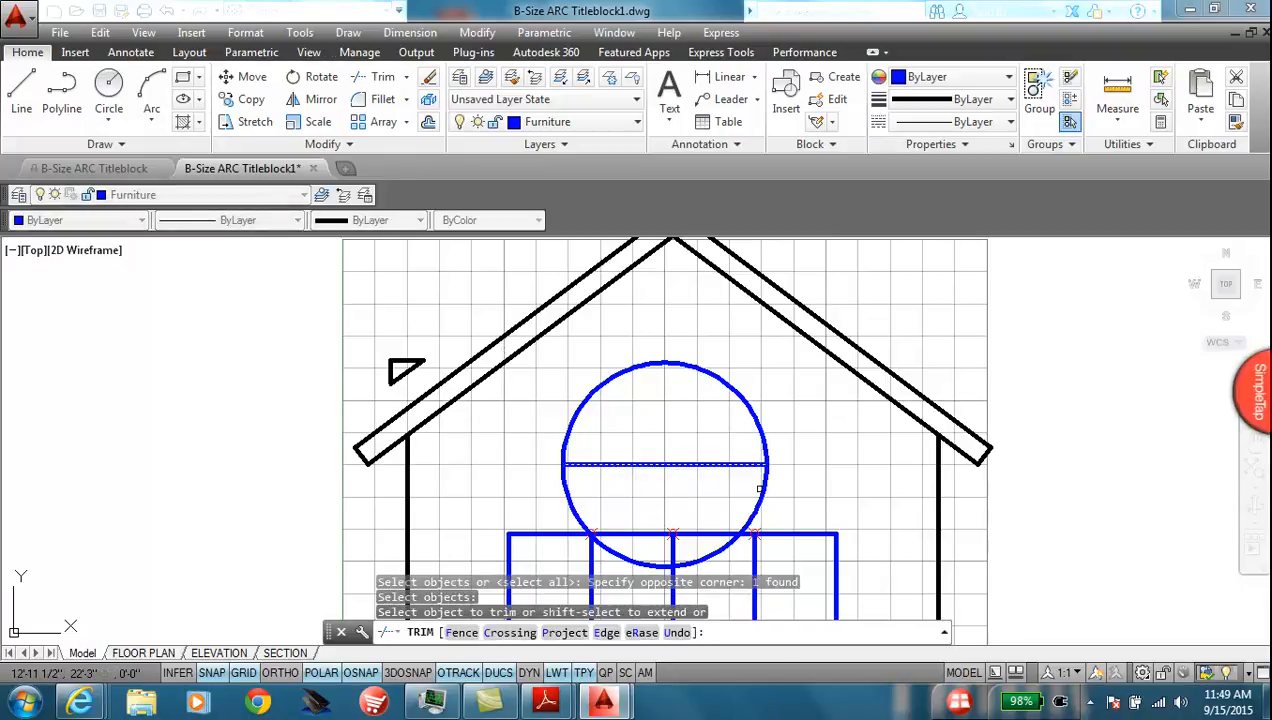
{"action": "left_click", "coordinate": [757, 488]}
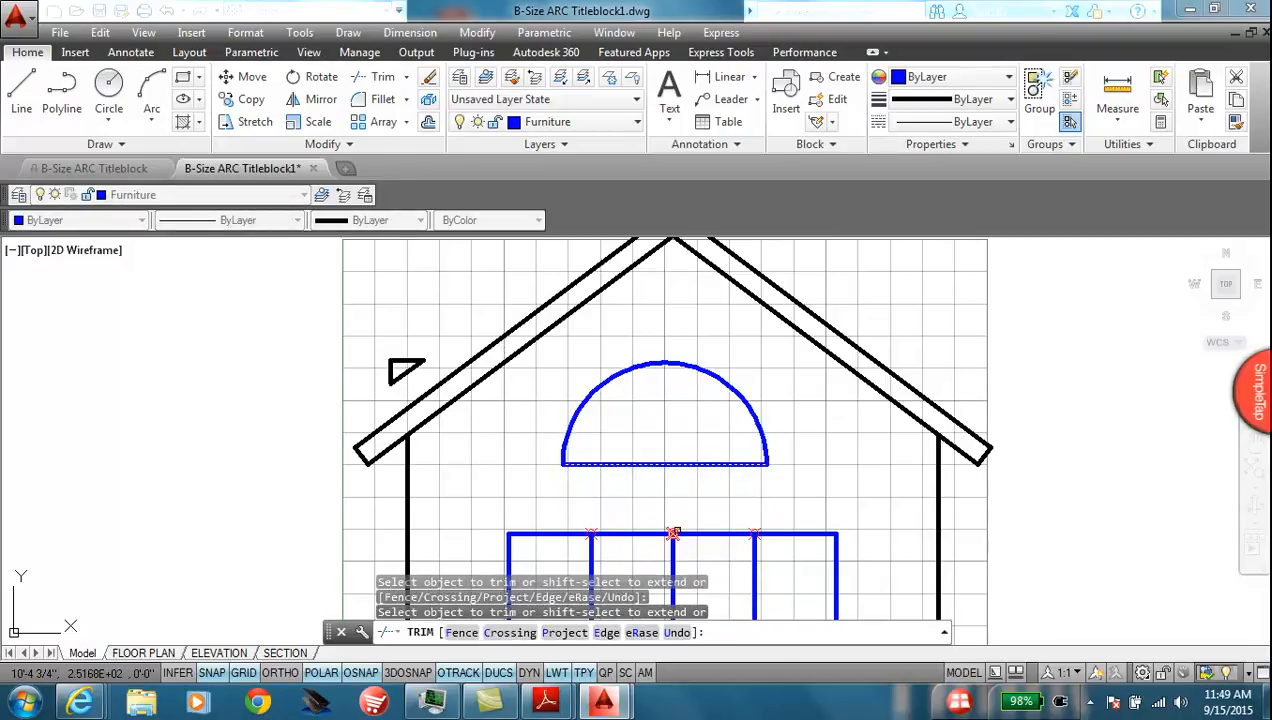
{"action": "key", "text": "Escape"}
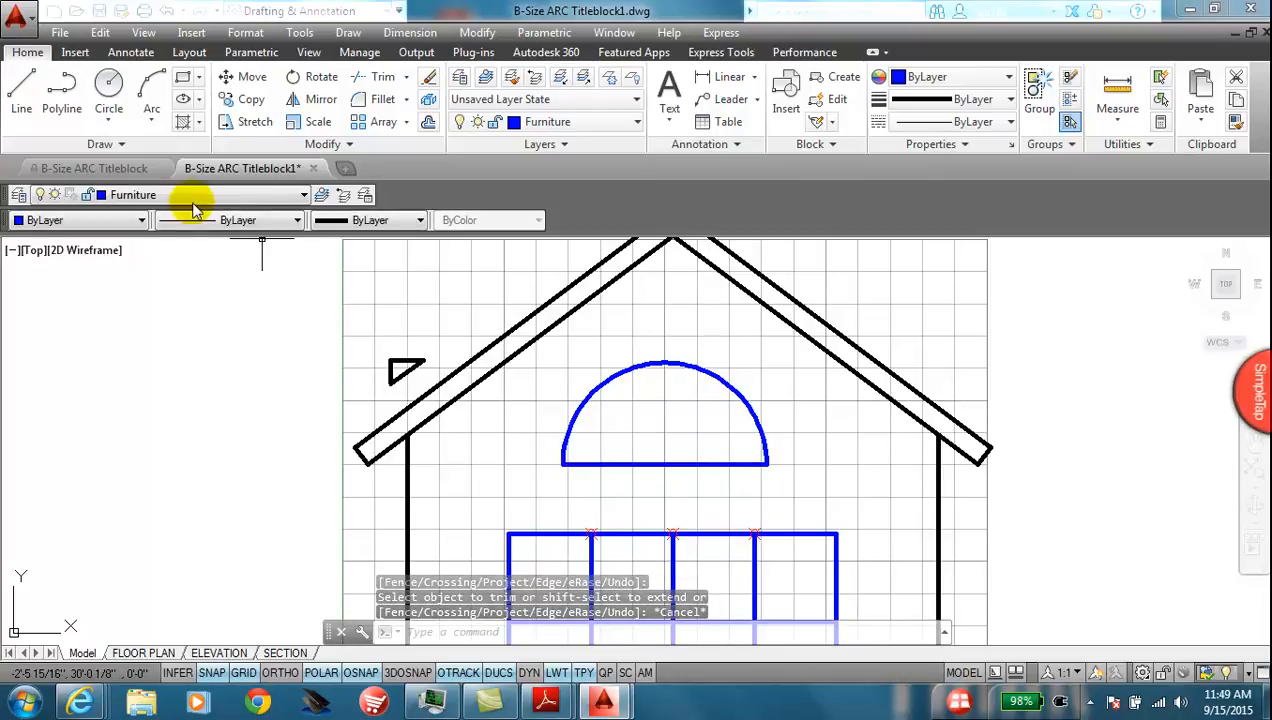
Step: Draw a vertical line in the half-round gable window from the midpoint of its base to the top of the arc
{"action": "left_click", "coordinate": [22, 88]}
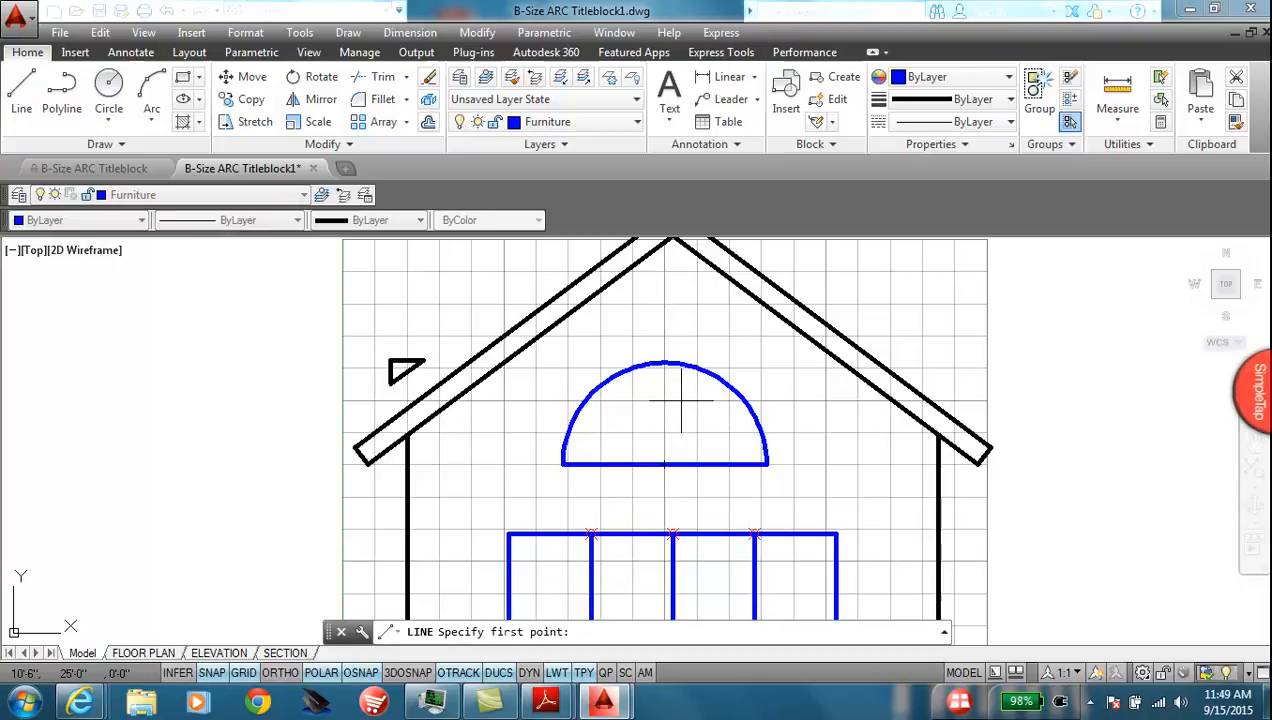
{"action": "left_click", "coordinate": [664, 464]}
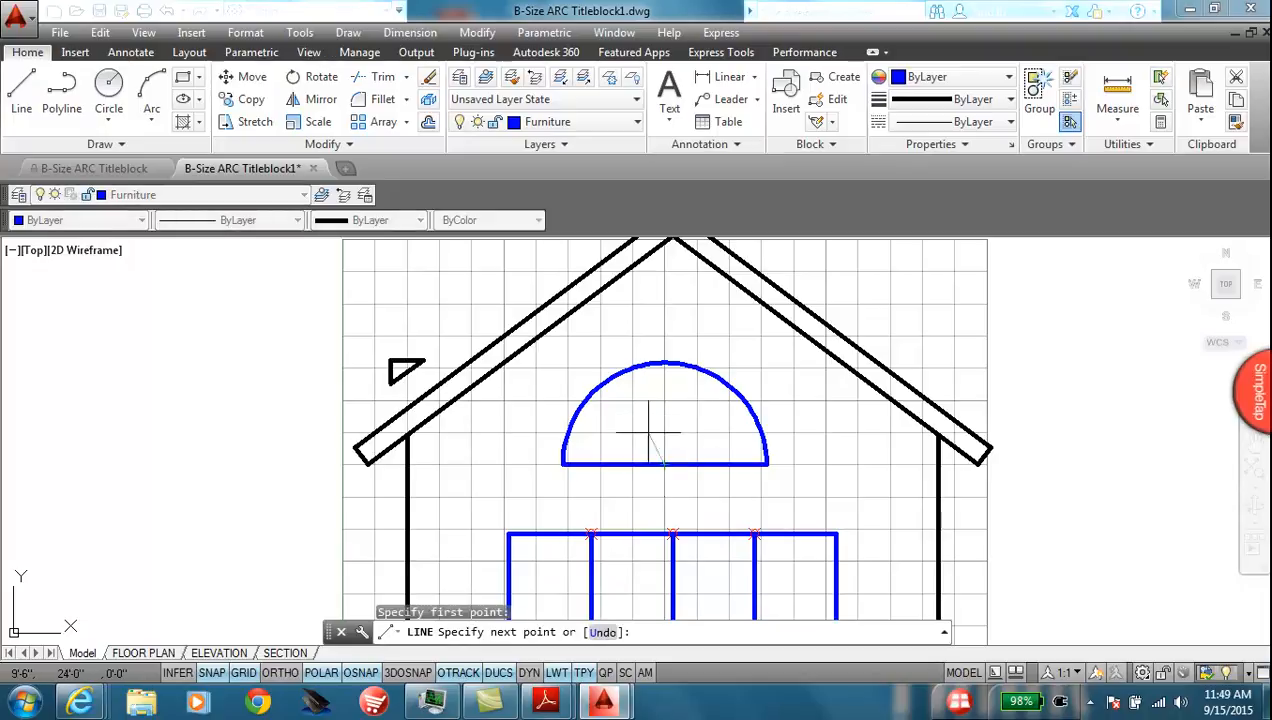
{"action": "left_click", "coordinate": [664, 363]}
{"action": "key", "text": "Escape"}
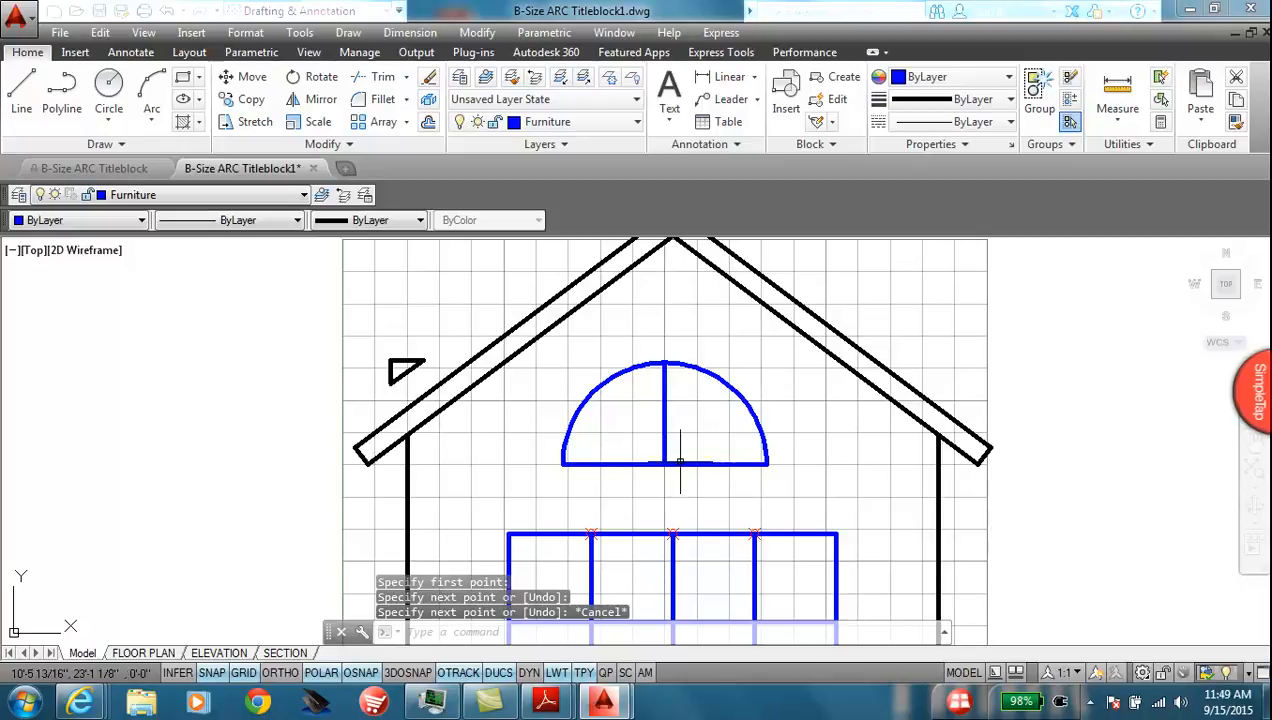
Step: Set polar tracking to 45 degrees and draw a diagonal line from the half-round window's base midpoint up and right past the arc
{"action": "right_click", "coordinate": [318, 672]}
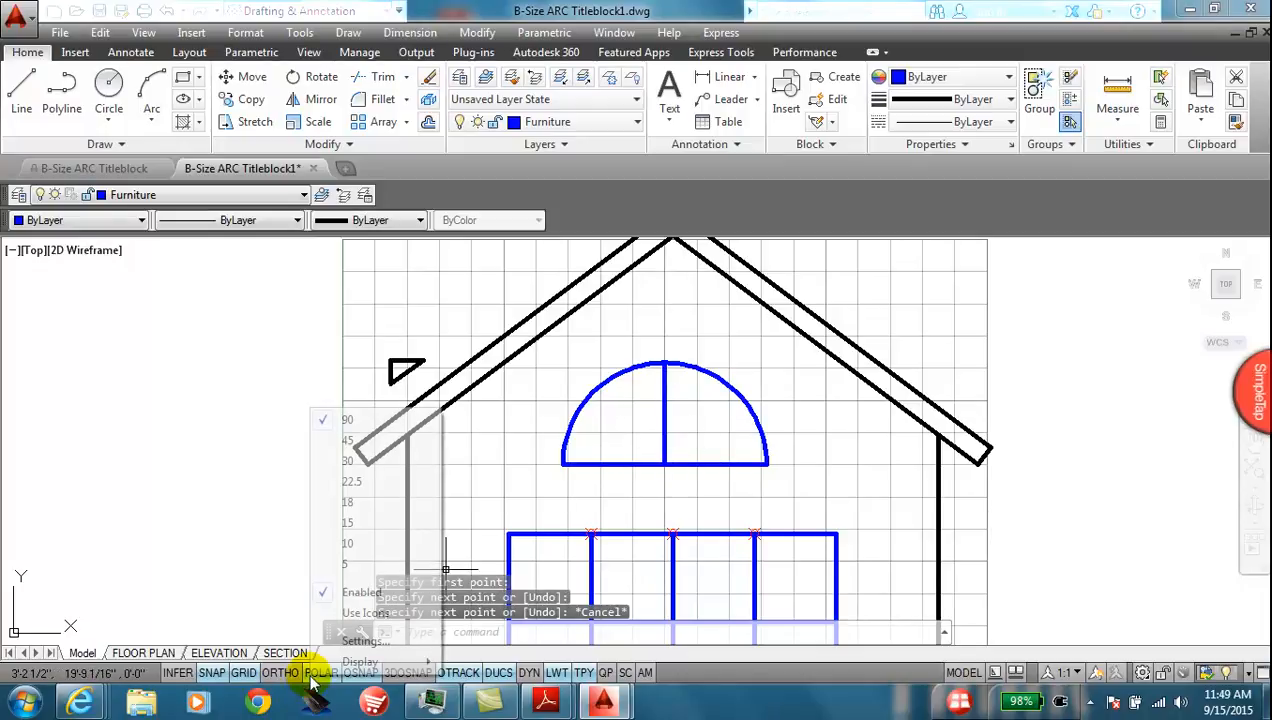
{"action": "left_click", "coordinate": [352, 440]}
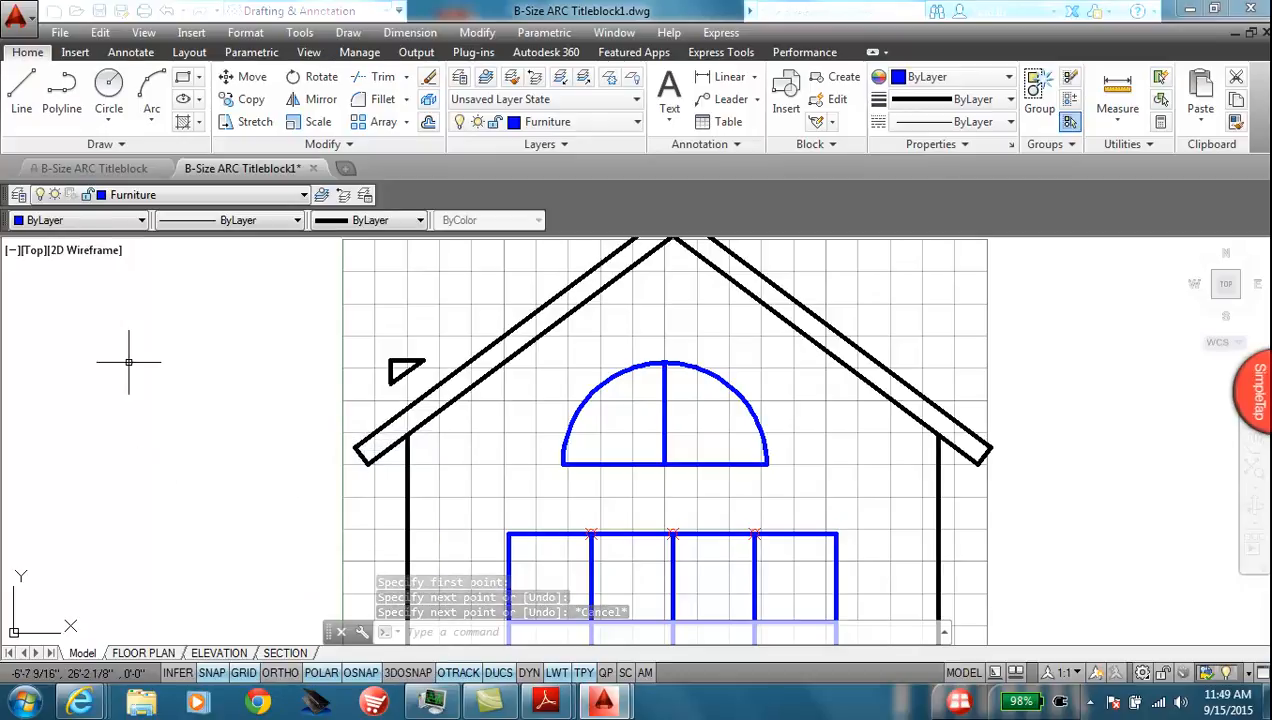
{"action": "left_click", "coordinate": [22, 95]}
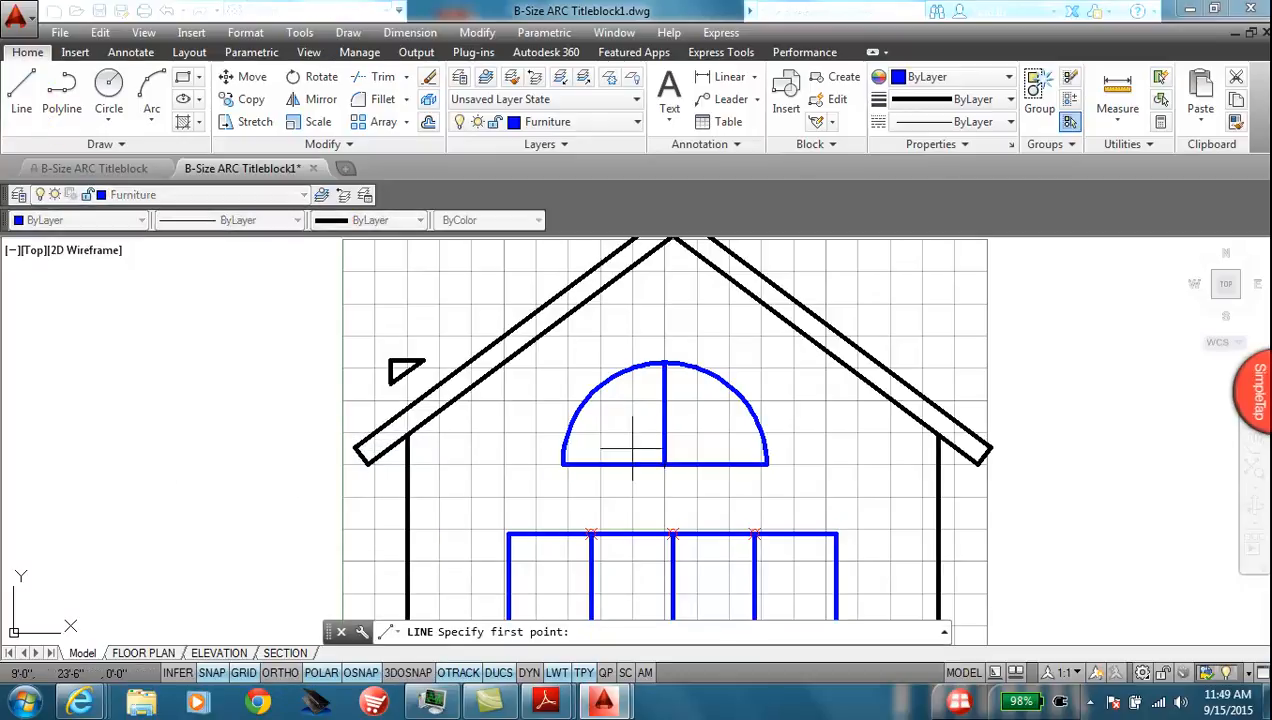
{"action": "left_click", "coordinate": [664, 464]}
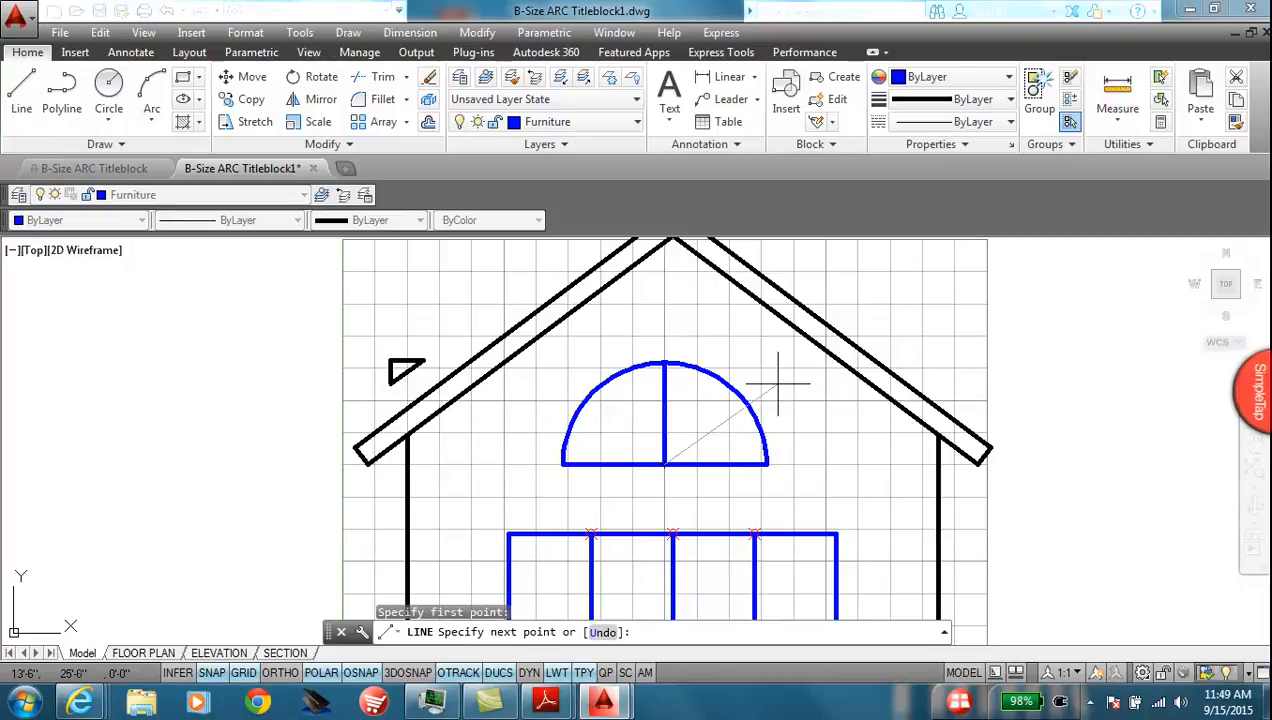
{"action": "left_click", "coordinate": [760, 369]}
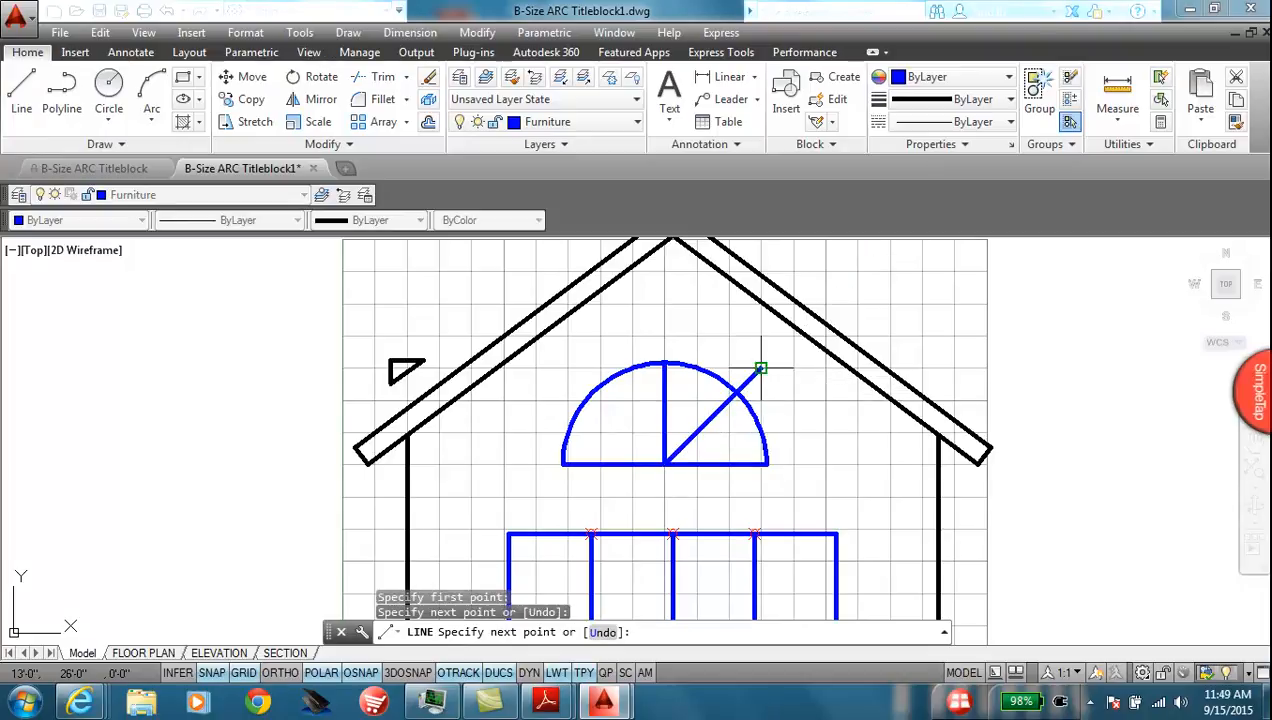
{"action": "key", "text": "Return"}
Step: Draw the mirrored 45-degree diagonal line from the half-round window's base midpoint up and left past the arc
{"action": "left_click", "coordinate": [22, 100]}
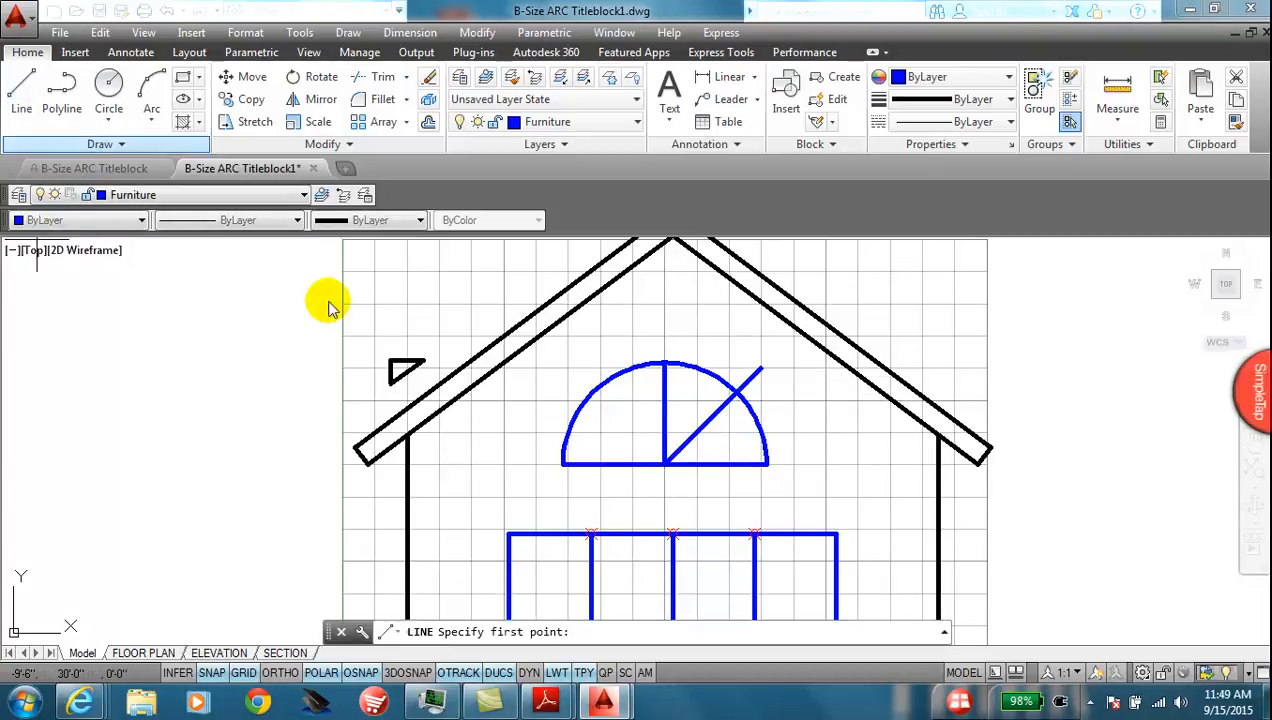
{"action": "left_click", "coordinate": [664, 464]}
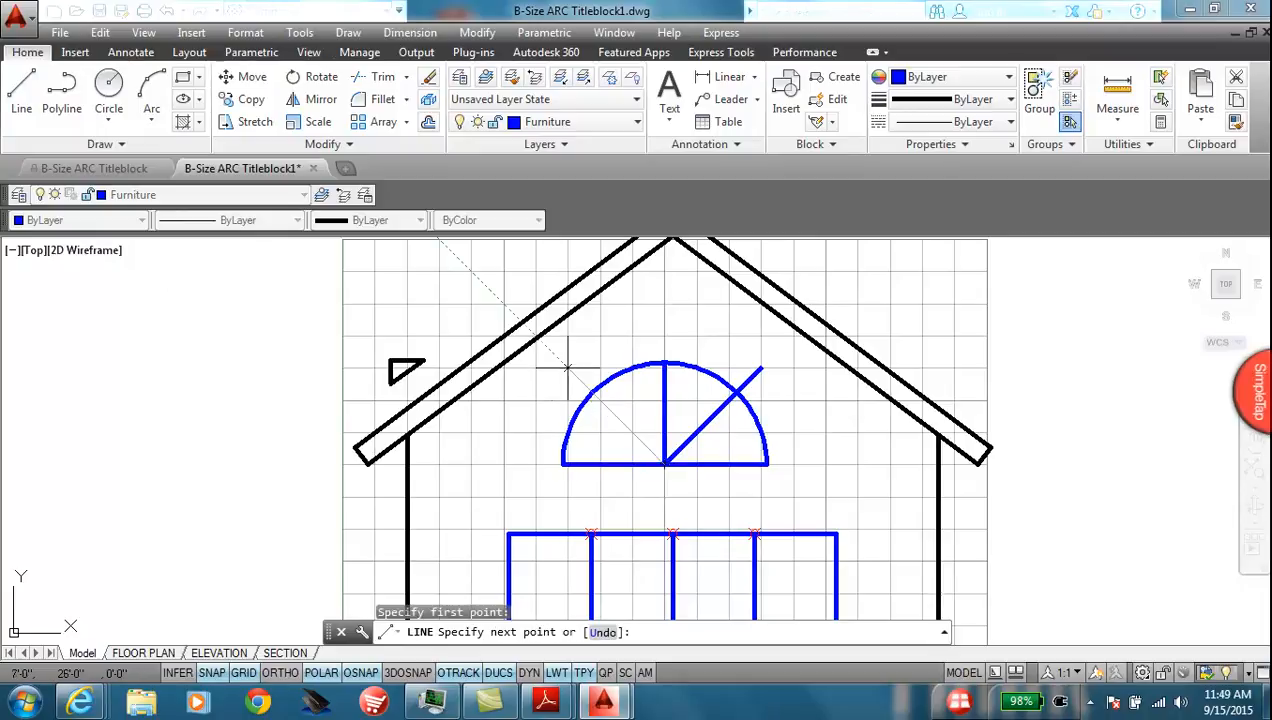
{"action": "left_click", "coordinate": [567, 369]}
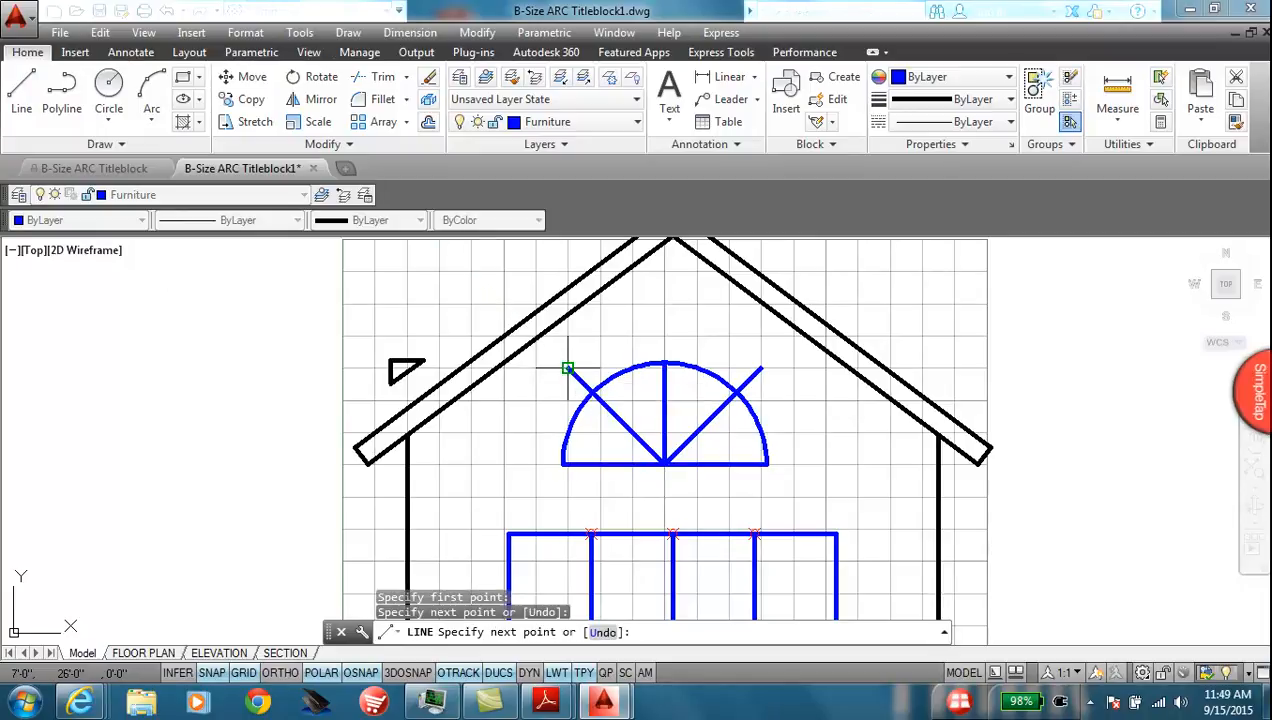
{"action": "key", "text": "Return"}
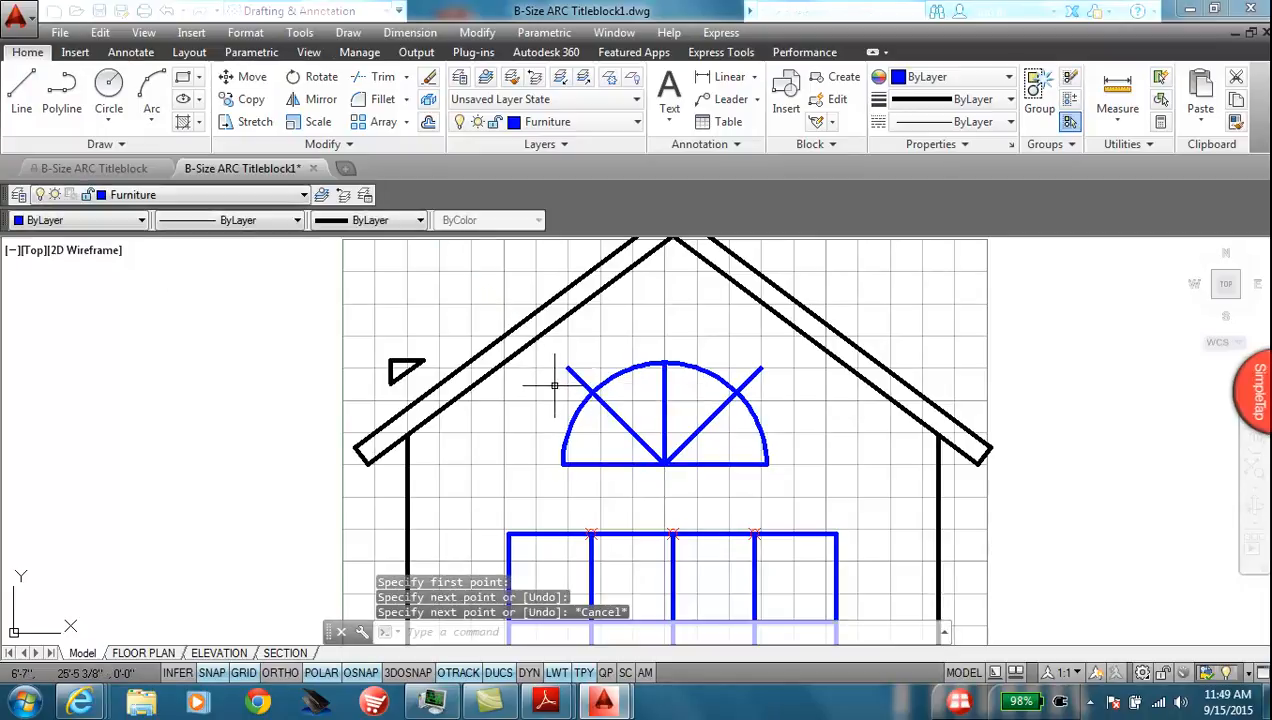
Step: Trim off the ends of both diagonal lines that extend outside the half-round window's arc
{"action": "left_click", "coordinate": [383, 77]}
{"action": "key", "text": "Return"}
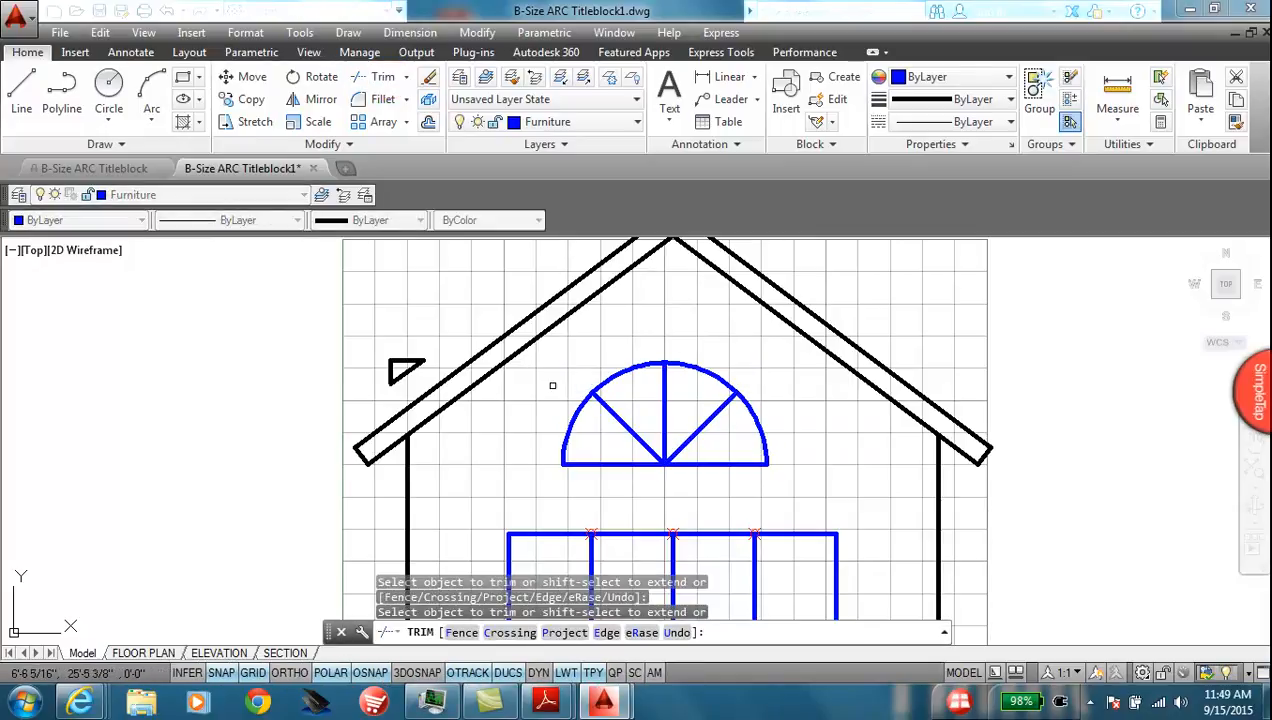
{"action": "key", "text": "Escape"}
Step: Draw a vertical guide line about 7 11/16" long upward from the midpoint of the upper rectangular window's top edge
{"action": "scroll", "coordinate": [618, 518], "scroll_direction": "down", "scroll_amount": 1}
{"action": "scroll", "coordinate": [655, 560], "scroll_direction": "up", "scroll_amount": 3}
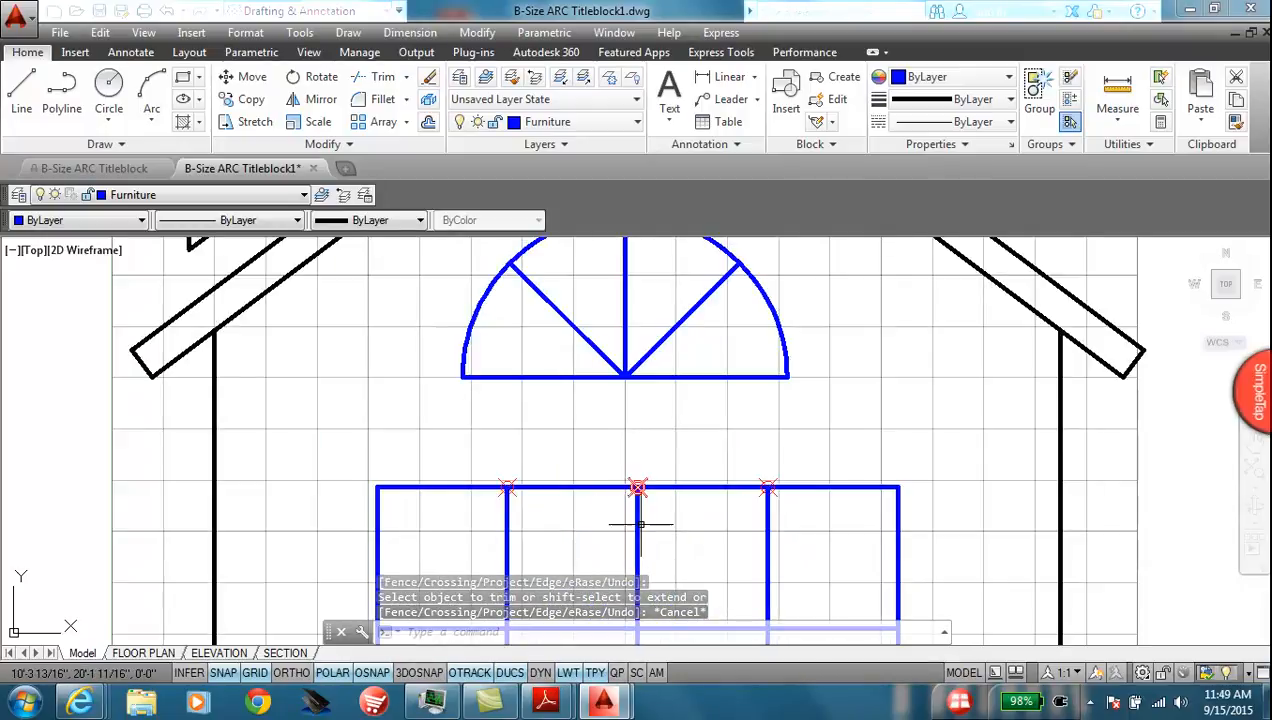
{"action": "scroll", "coordinate": [640, 531], "scroll_direction": "down", "scroll_amount": 2}
{"action": "middle_click_drag", "start_coordinate": [634, 519], "coordinate": [618, 415]}
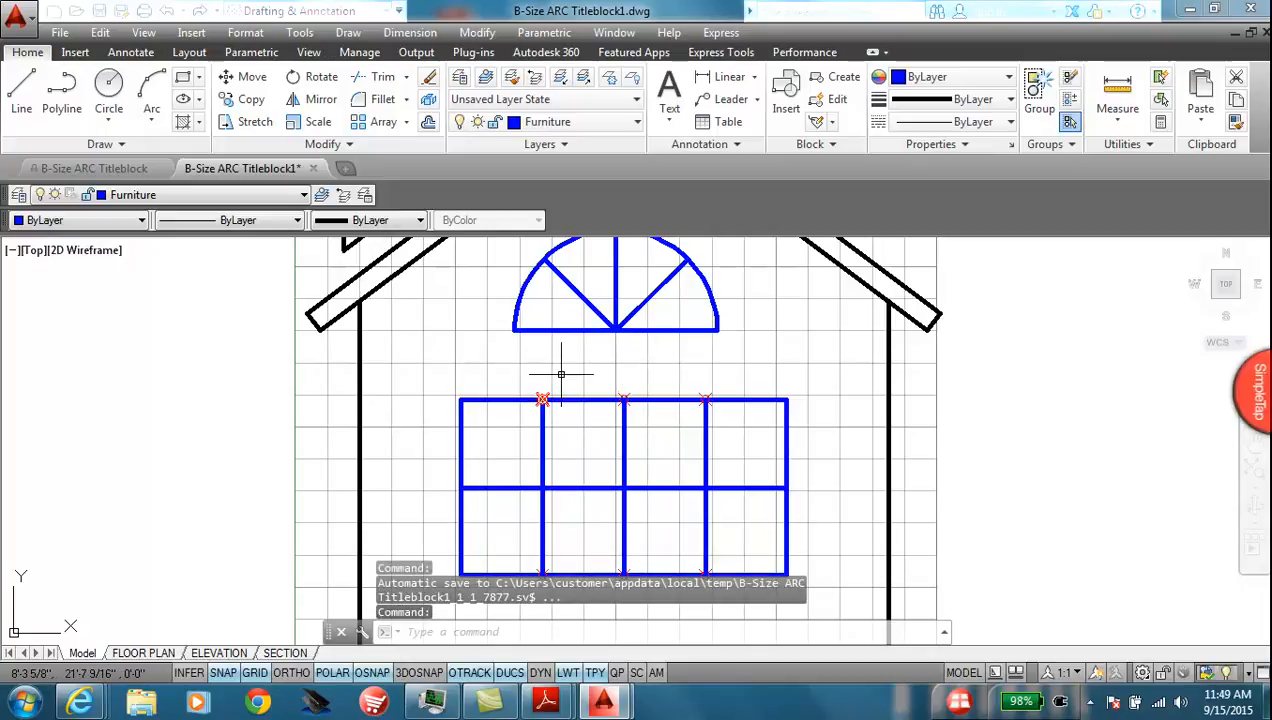
{"action": "mouse_move", "coordinate": [557, 330]}
{"action": "middle_mouse_down"}
{"action": "mouse_move", "coordinate": [574, 338]}
{"action": "mouse_move", "coordinate": [568, 363]}
{"action": "mouse_move", "coordinate": [590, 204]}
{"action": "mouse_move", "coordinate": [598, 240]}
{"action": "middle_mouse_up"}
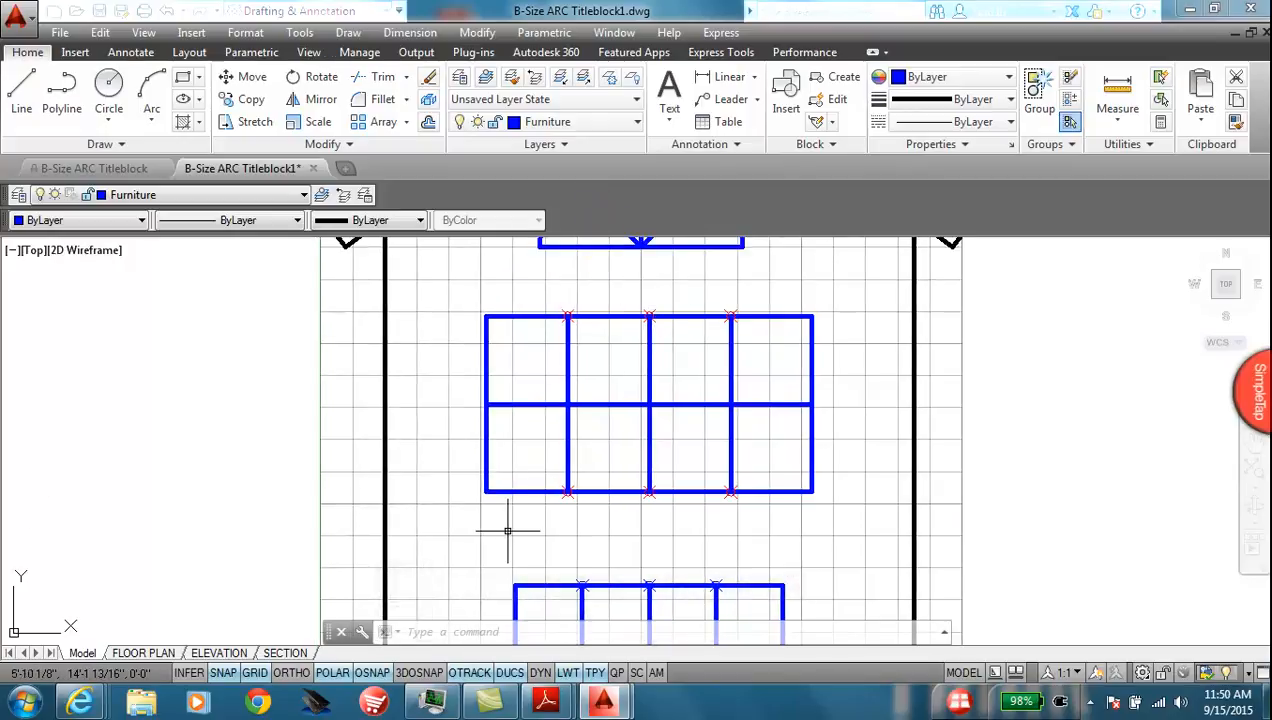
{"action": "mouse_move", "coordinate": [516, 562]}
{"action": "middle_mouse_down"}
{"action": "mouse_move", "coordinate": [576, 497]}
{"action": "mouse_move", "coordinate": [559, 341]}
{"action": "mouse_move", "coordinate": [575, 369]}
{"action": "mouse_move", "coordinate": [596, 372]}
{"action": "mouse_move", "coordinate": [541, 569]}
{"action": "mouse_move", "coordinate": [548, 532]}
{"action": "middle_mouse_up"}
{"action": "middle_click_drag", "start_coordinate": [495, 377], "coordinate": [494, 420]}
{"action": "middle_click_drag", "start_coordinate": [540, 357], "coordinate": [515, 422]}
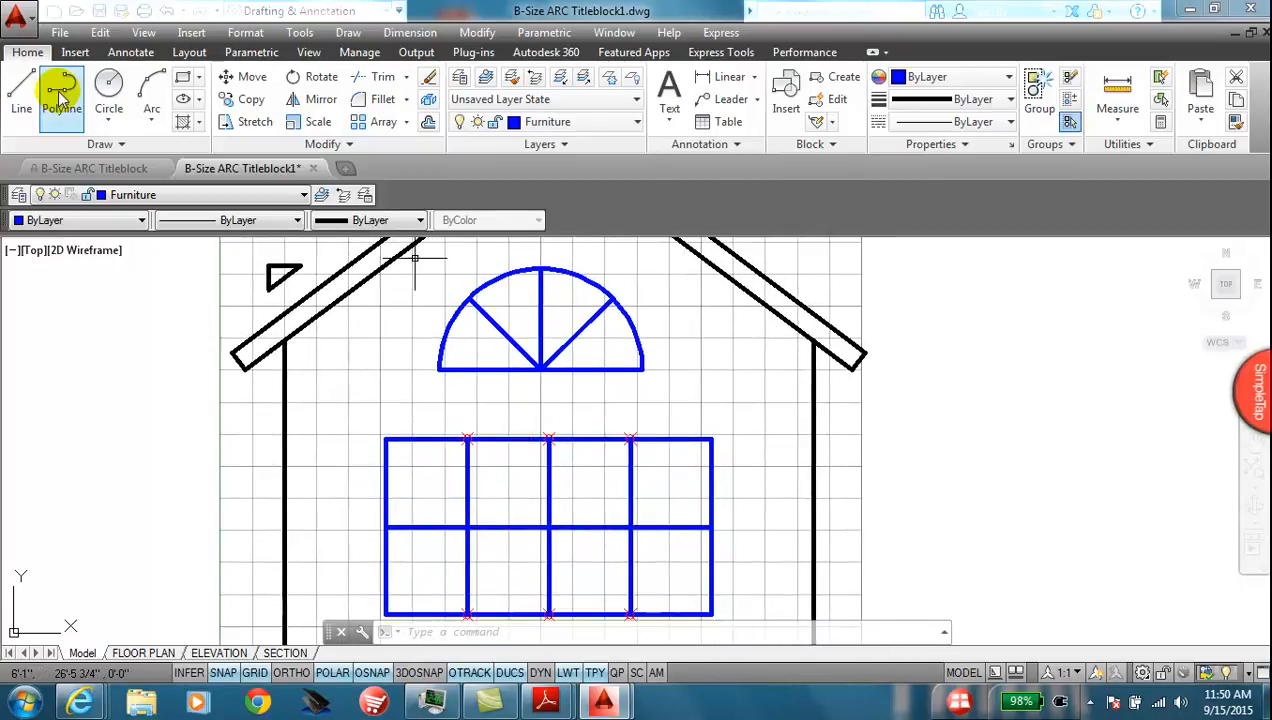
{"action": "left_click", "coordinate": [21, 90]}
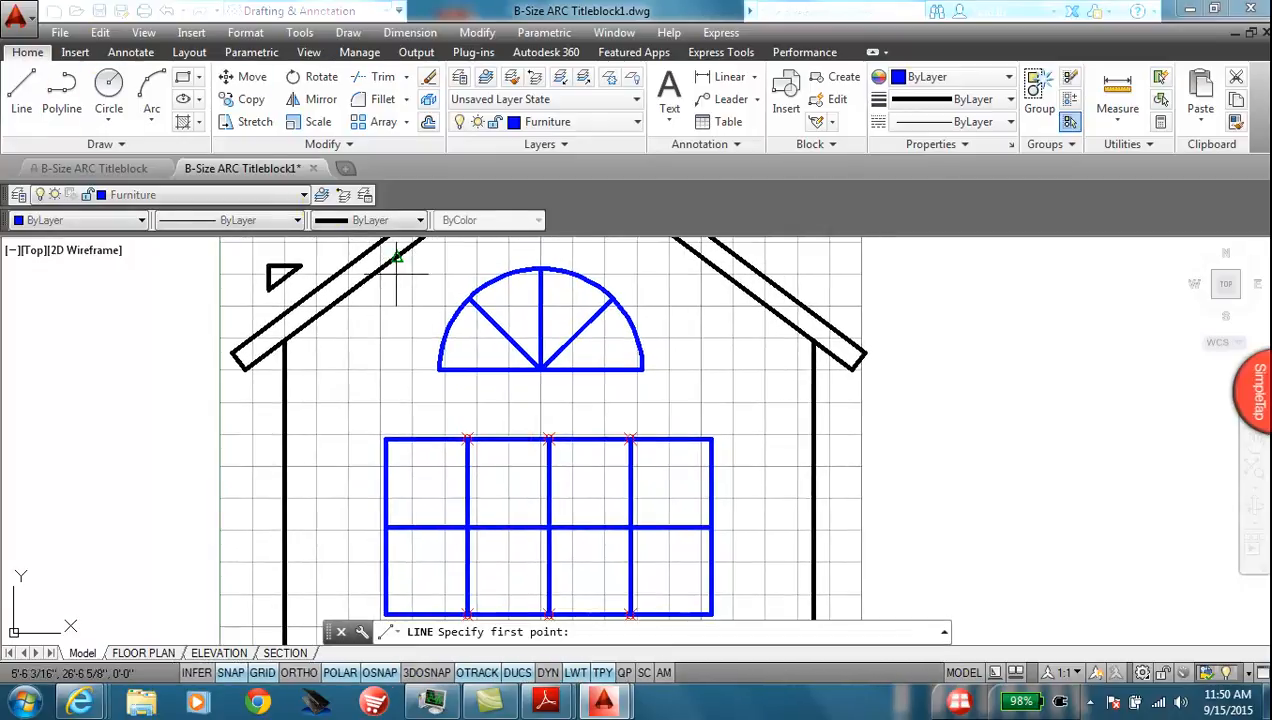
{"action": "left_click", "coordinate": [556, 437]}
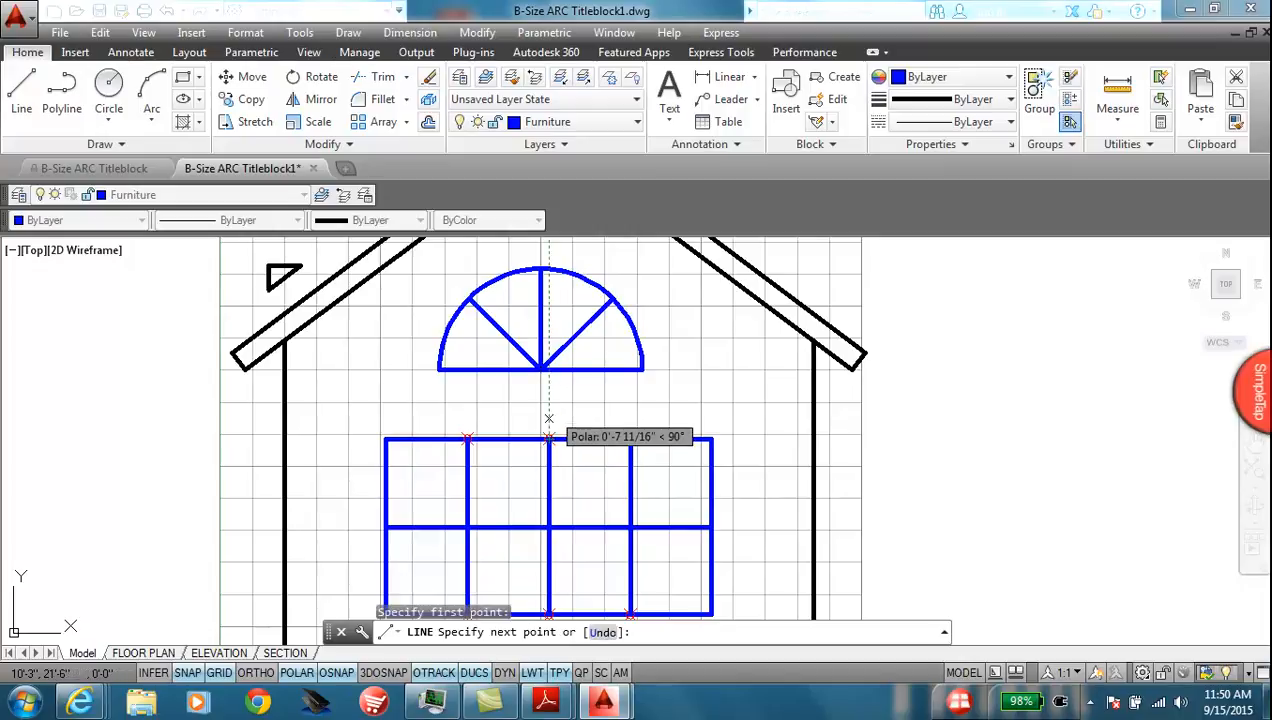
{"action": "left_click", "coordinate": [549, 418]}
{"action": "key", "text": "Escape"}
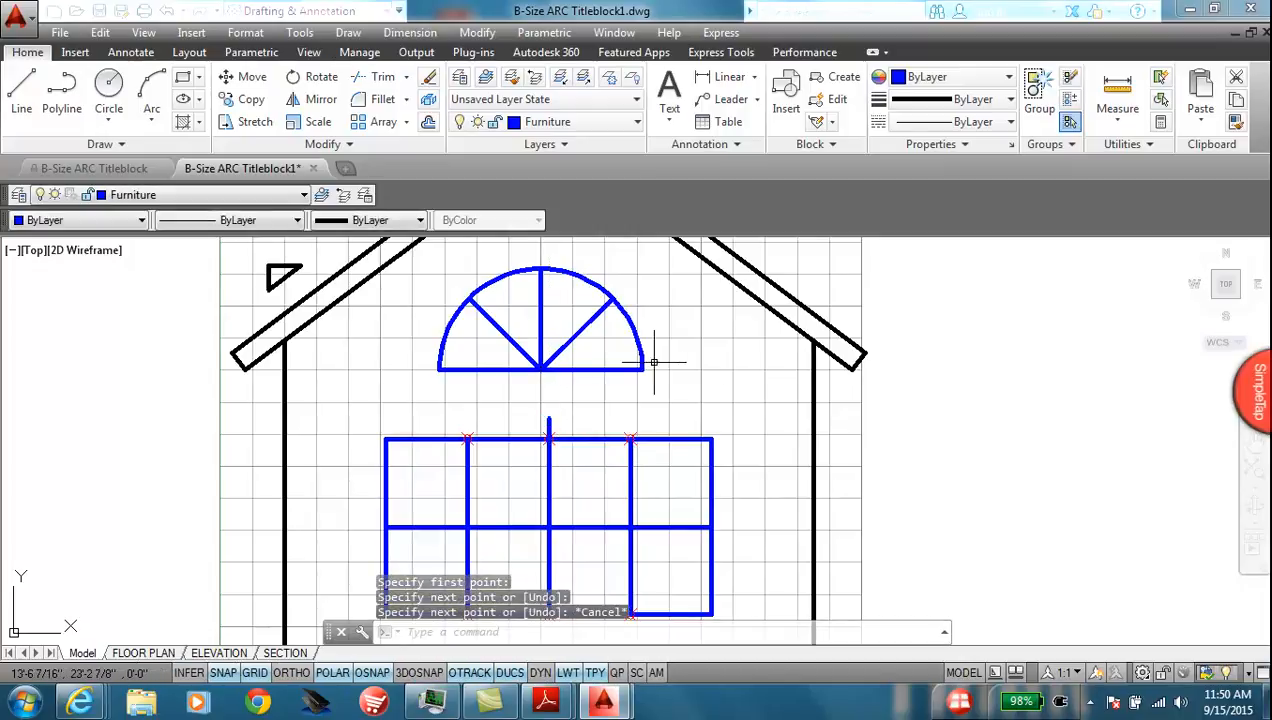
Step: Try to move the half-round window from its base midpoint down to the guide line's upper end, and undo the move
{"action": "left_click", "coordinate": [249, 78]}
{"action": "left_click", "coordinate": [643, 264]}
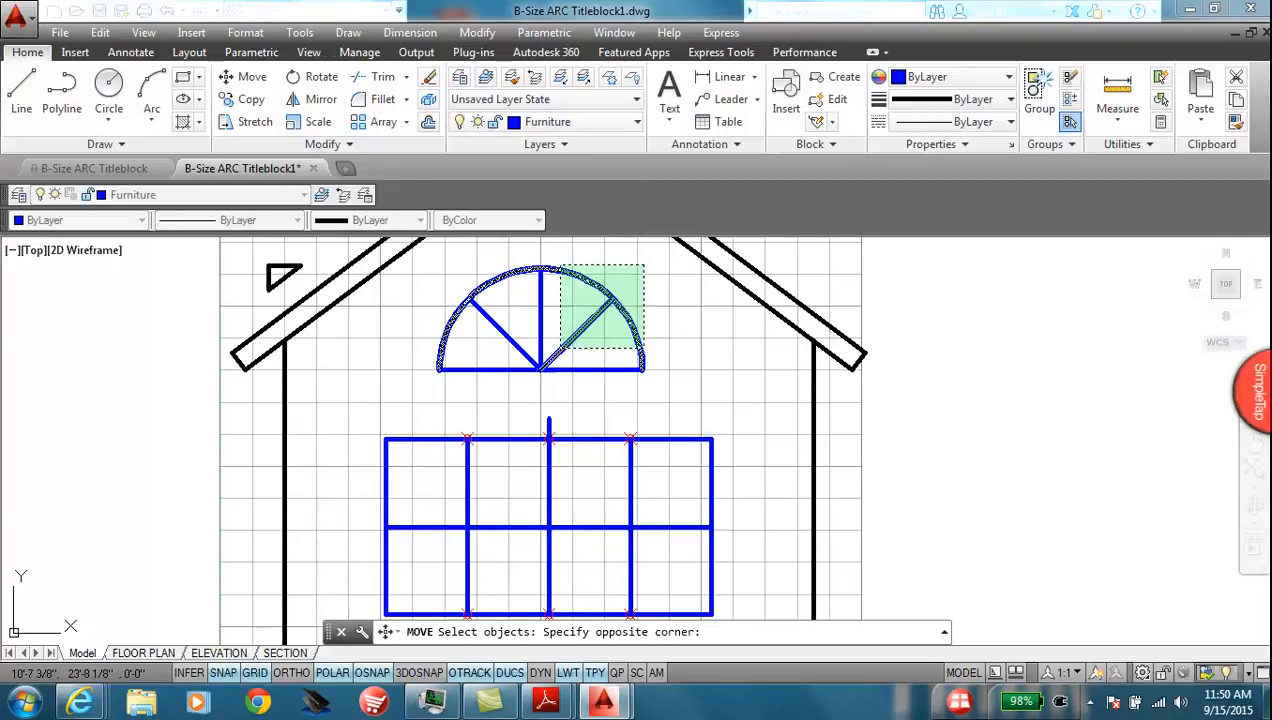
{"action": "left_click", "coordinate": [436, 394]}
{"action": "key", "text": "Return"}
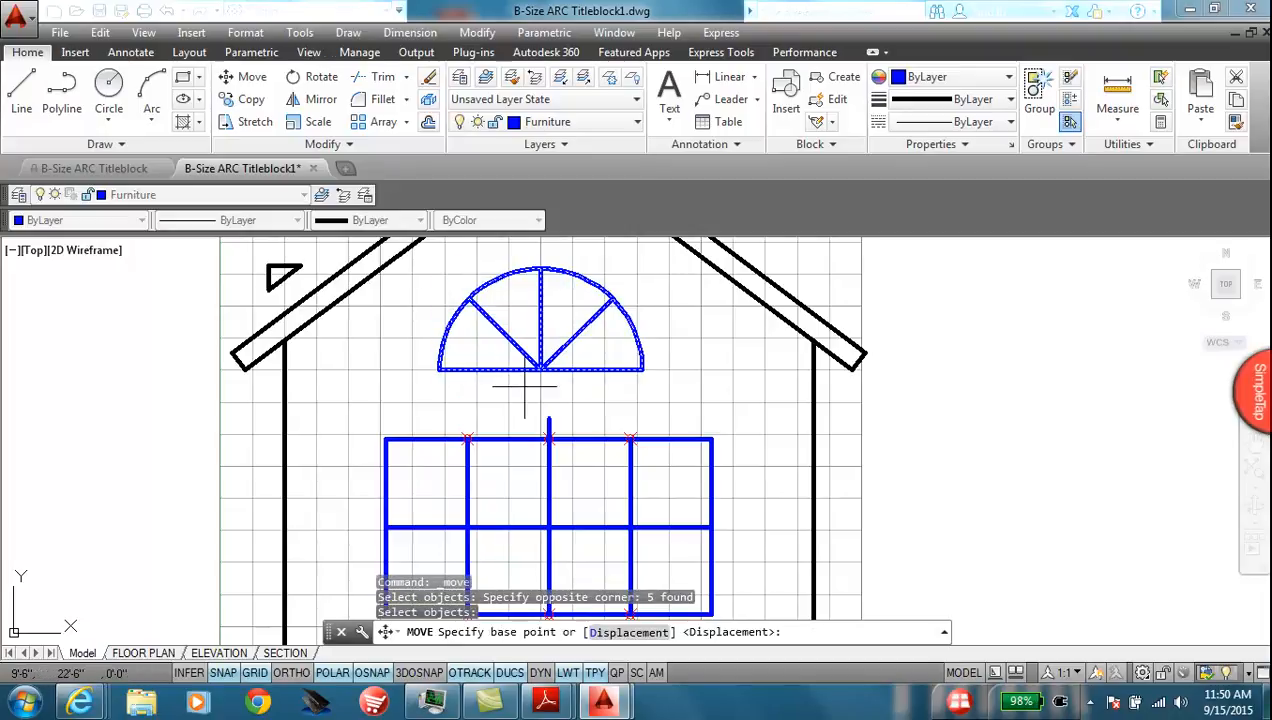
{"action": "left_click", "coordinate": [540, 370]}
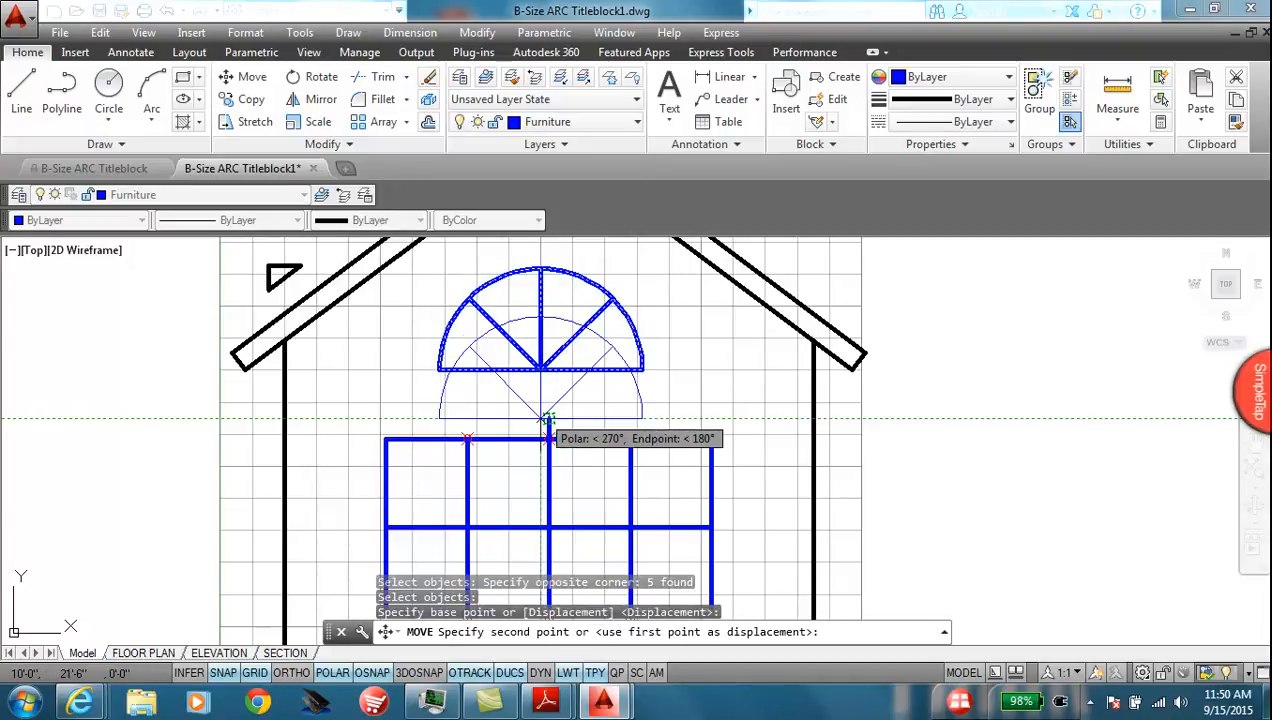
{"action": "left_click", "coordinate": [545, 417]}
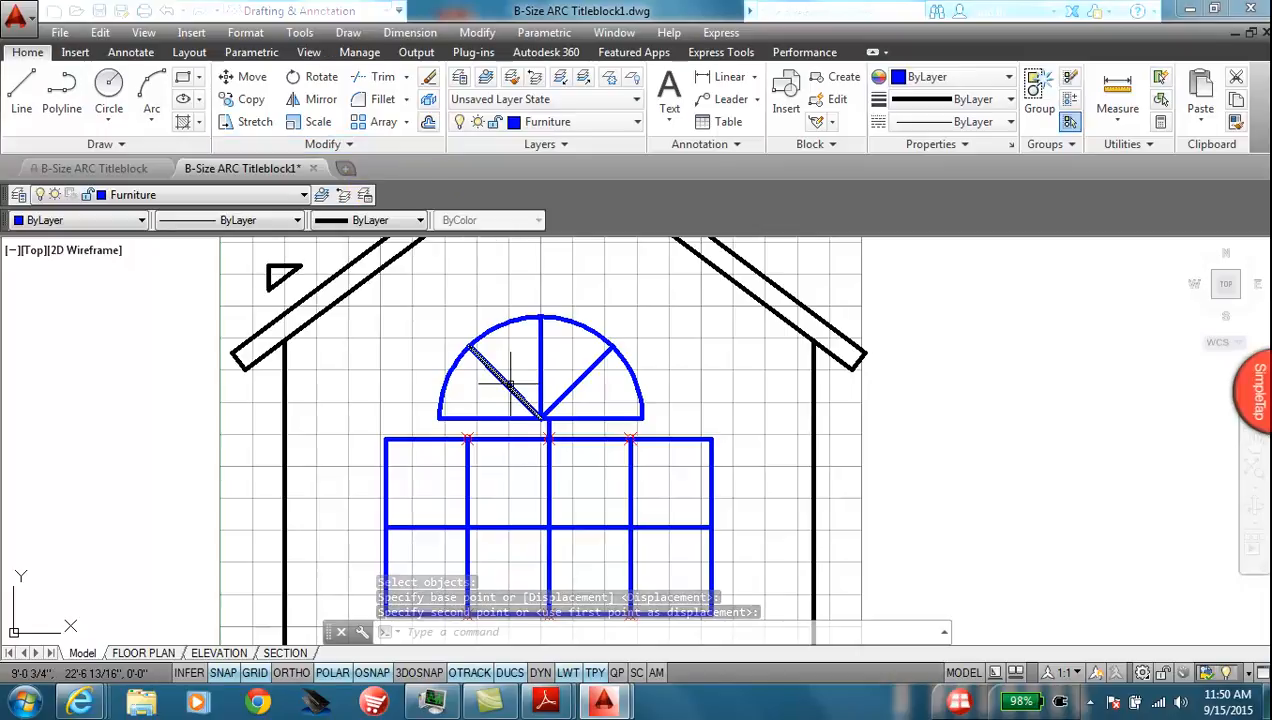
{"action": "type", "text": "u"}
{"action": "key", "text": "Return"}
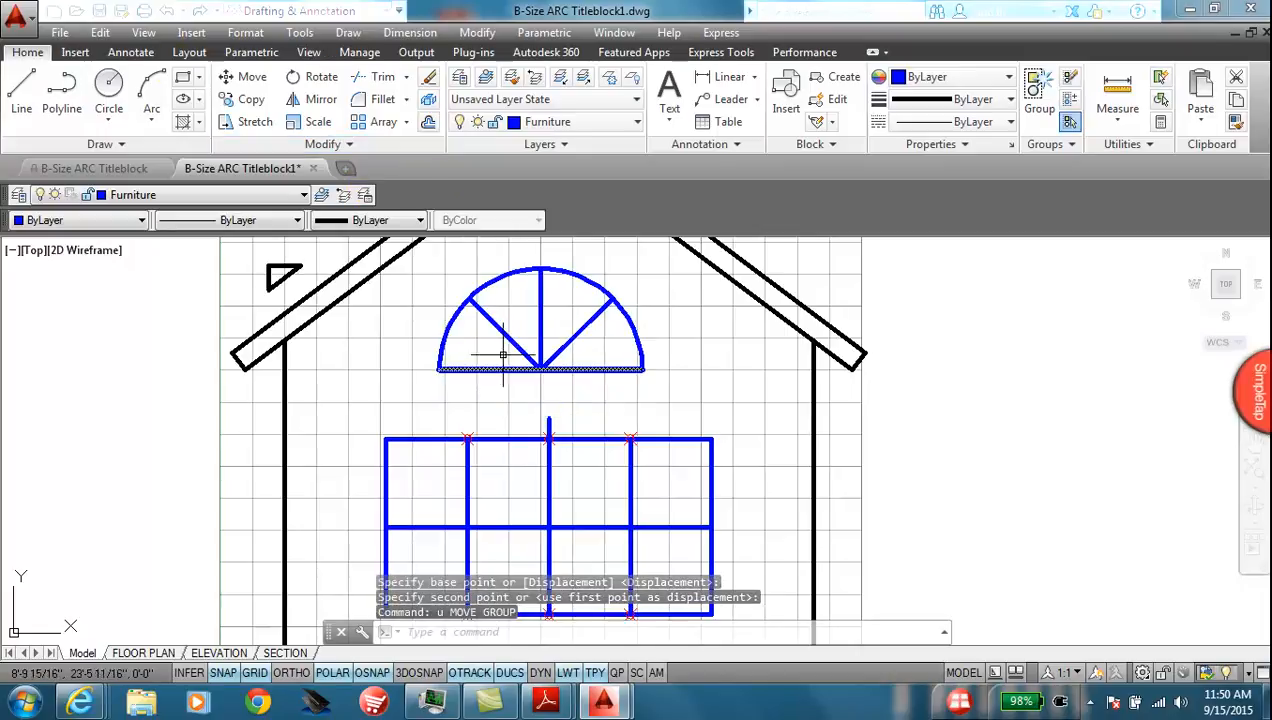
Step: Move the whole half-round window from its base midpoint to the upper endpoint of the short guide line
{"action": "left_click", "coordinate": [251, 77]}
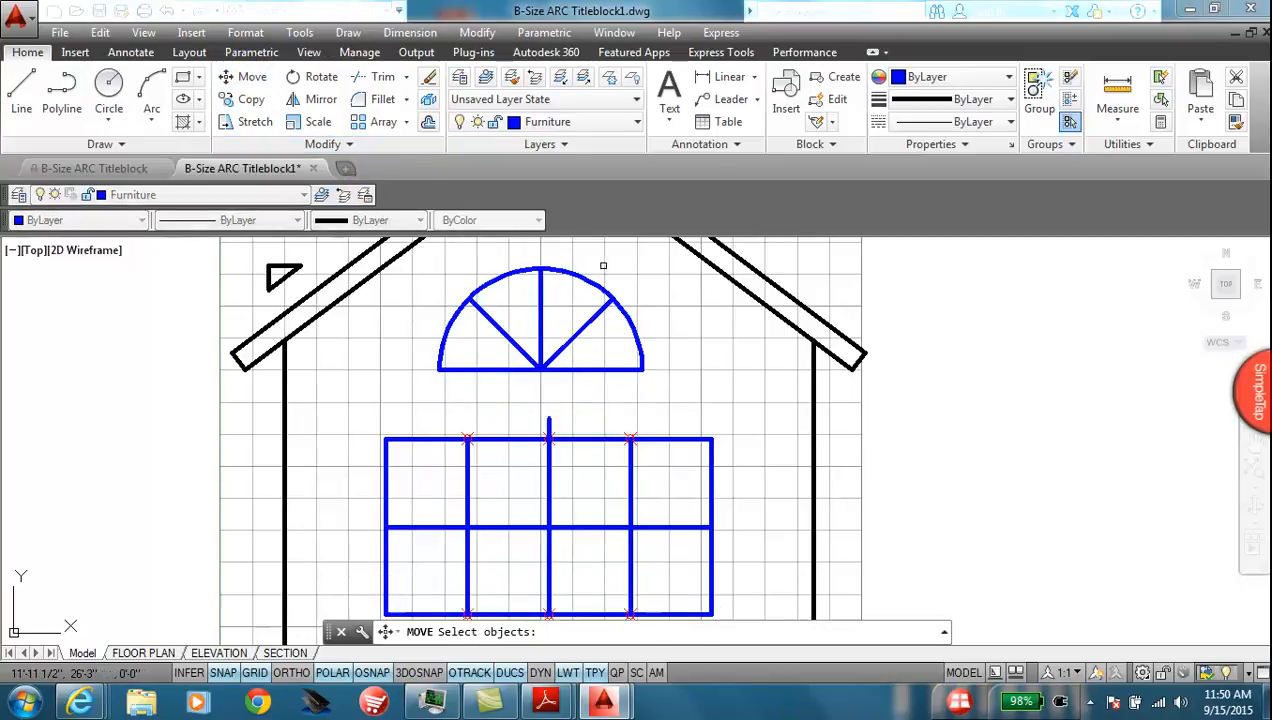
{"action": "left_click", "coordinate": [655, 274]}
{"action": "left_click", "coordinate": [420, 380]}
{"action": "key", "text": "Return"}
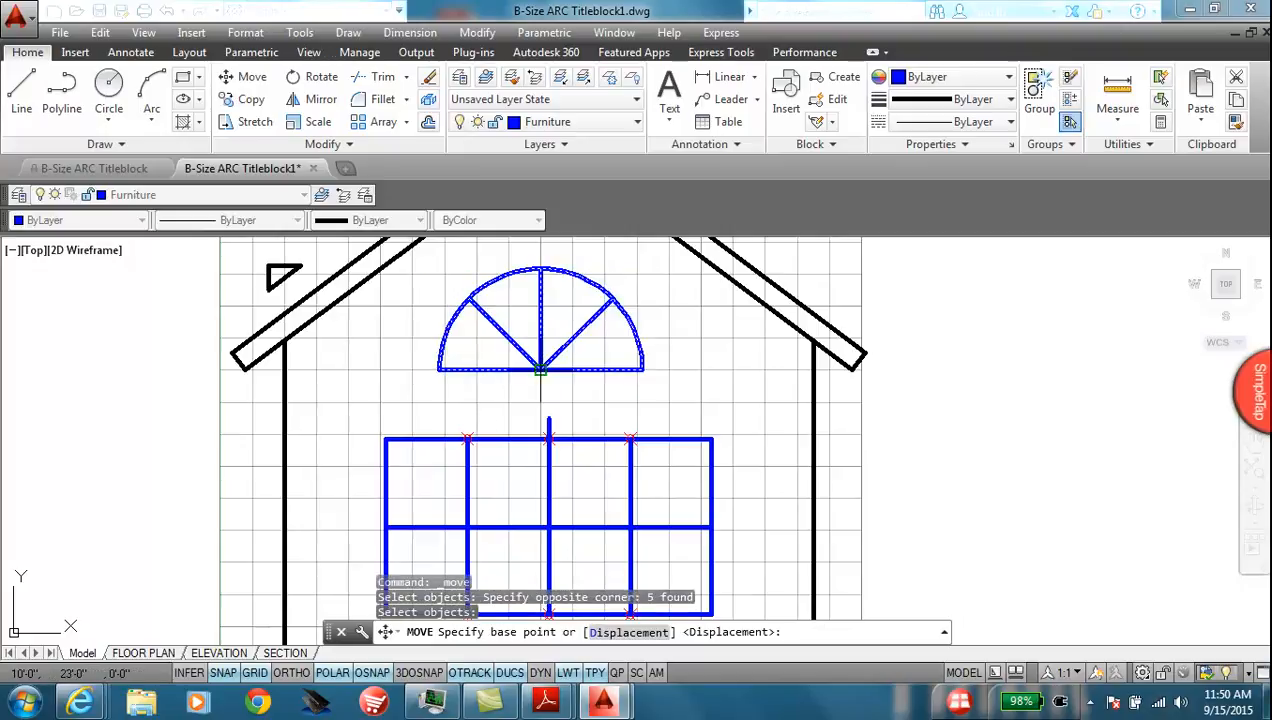
{"action": "left_click", "coordinate": [540, 370]}
{"action": "left_click", "coordinate": [548, 416]}
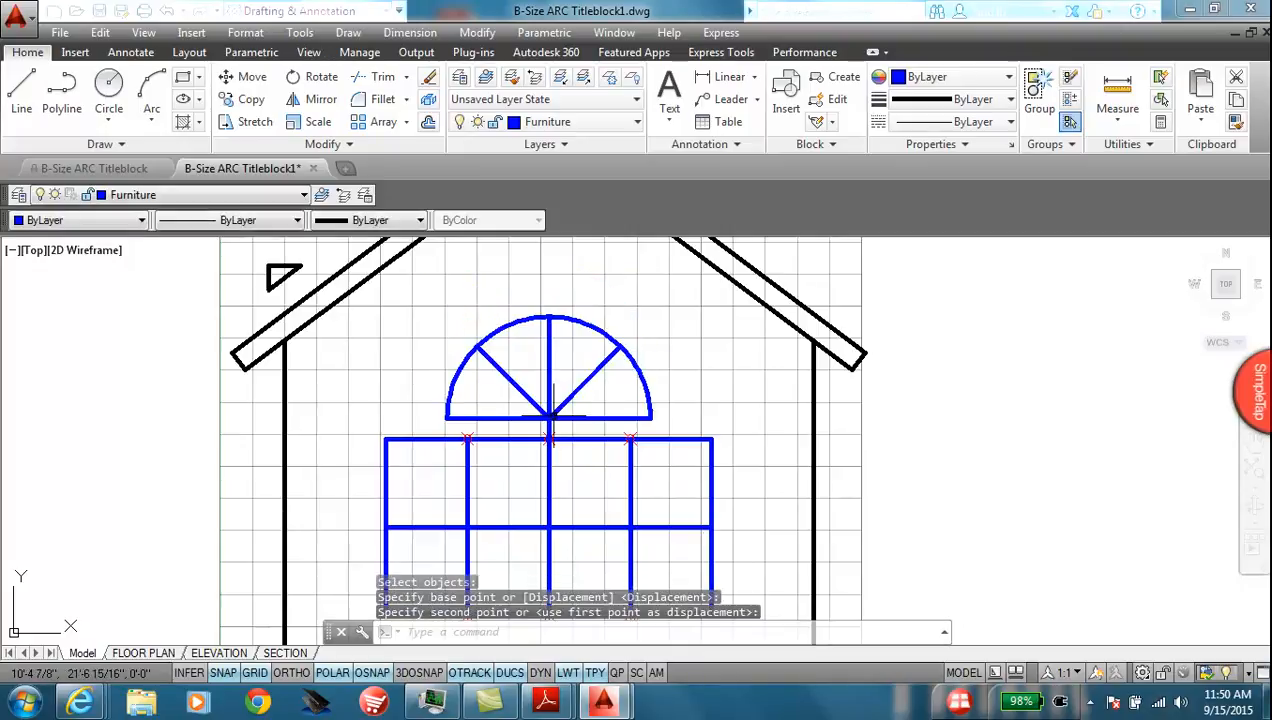
{"action": "scroll", "coordinate": [500, 445], "scroll_direction": "up", "scroll_amount": 6}
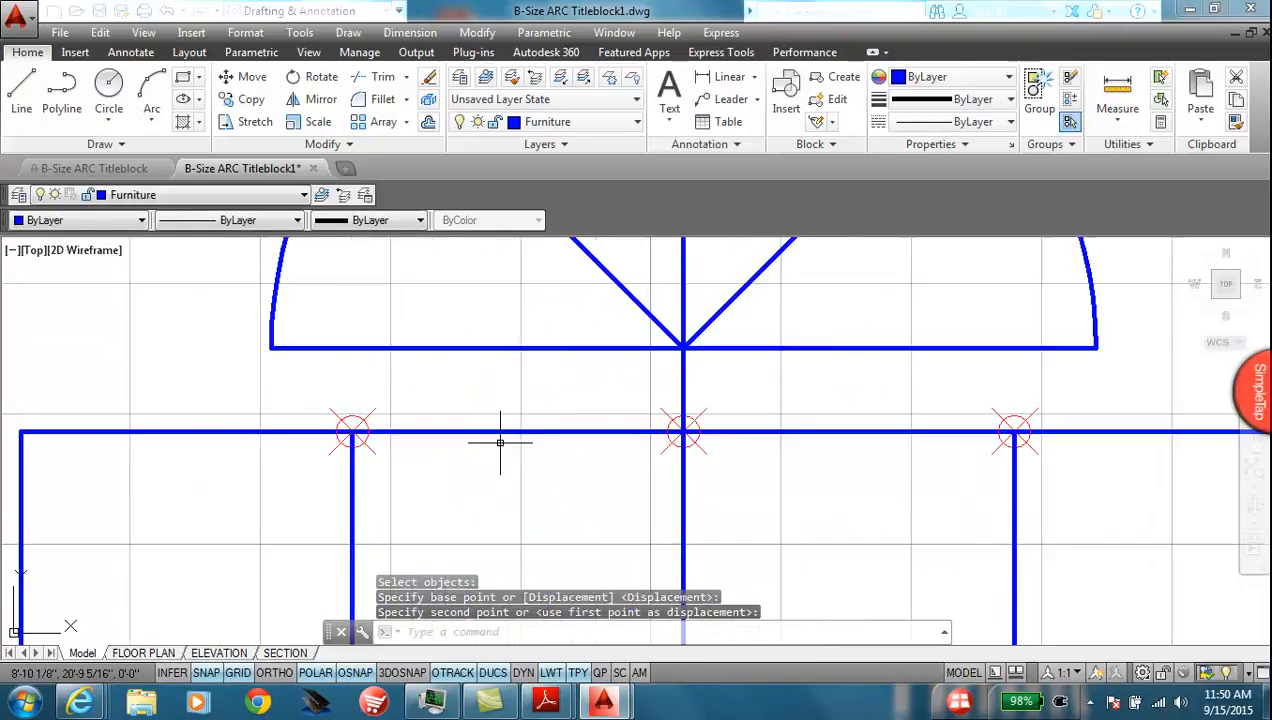
{"action": "left_click", "coordinate": [741, 389]}
{"action": "left_click", "coordinate": [659, 394]}
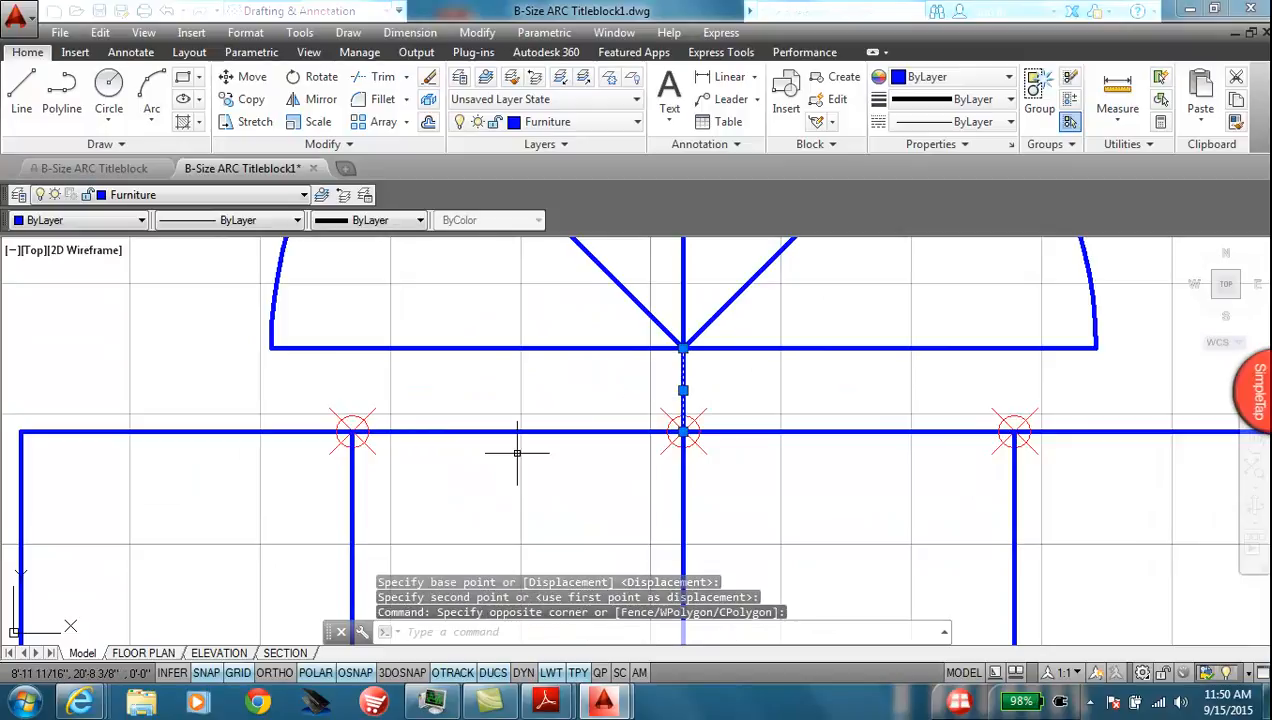
{"action": "type", "text": "m"}
{"action": "key", "text": "Return"}
{"action": "right_click", "coordinate": [707, 258]}
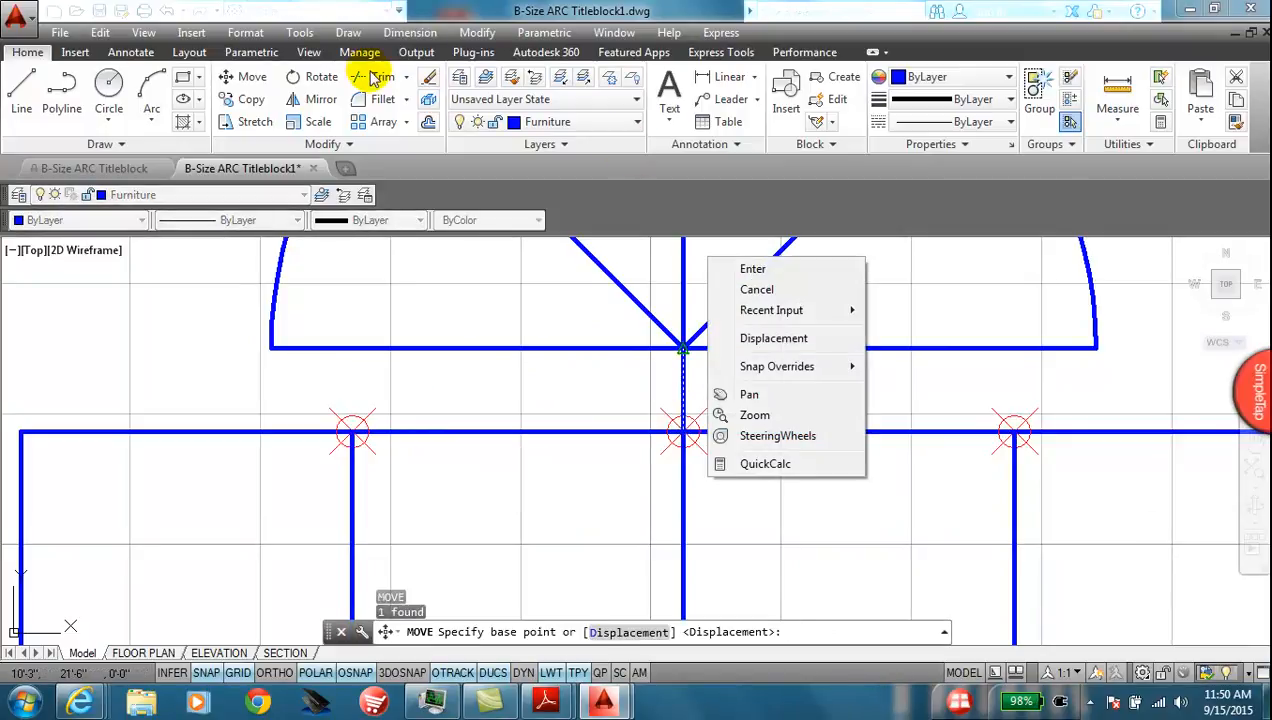
{"action": "left_click", "coordinate": [428, 80]}
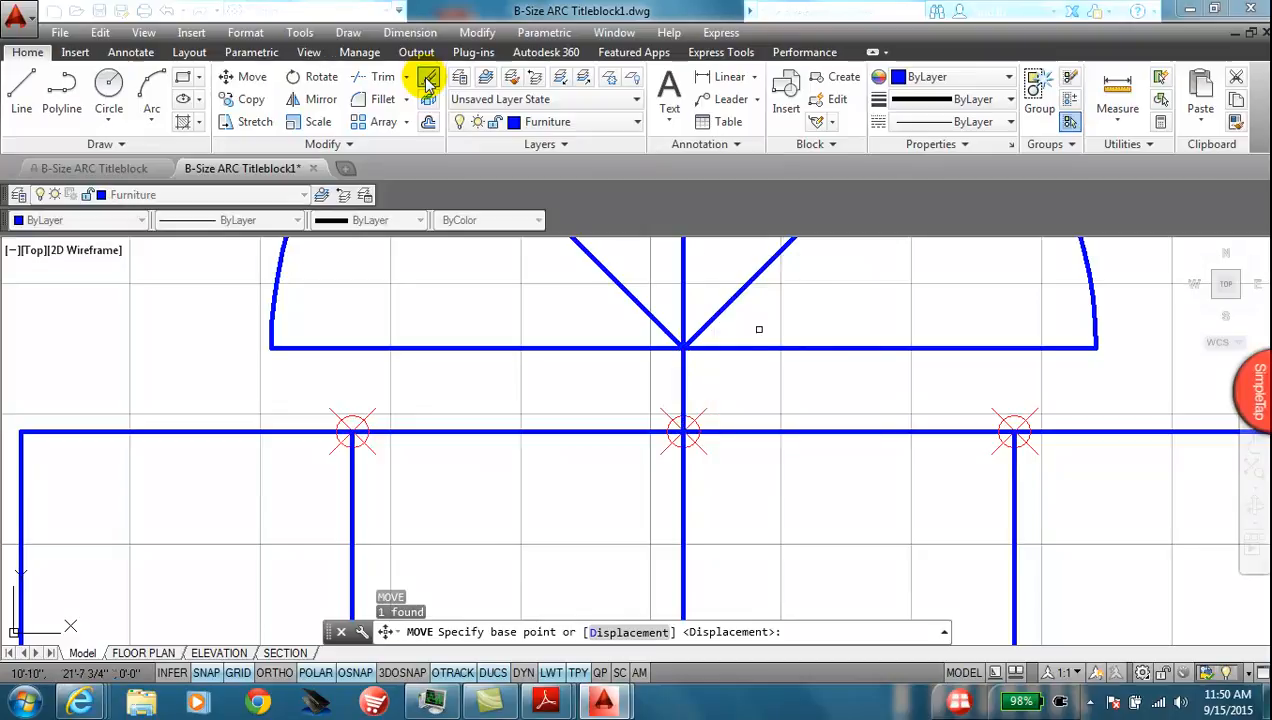
Step: Erase the short vertical guide line between the half-round window and the upper rectangular window
{"action": "left_click", "coordinate": [428, 80]}
{"action": "left_click", "coordinate": [706, 380]}
{"action": "left_click", "coordinate": [642, 393]}
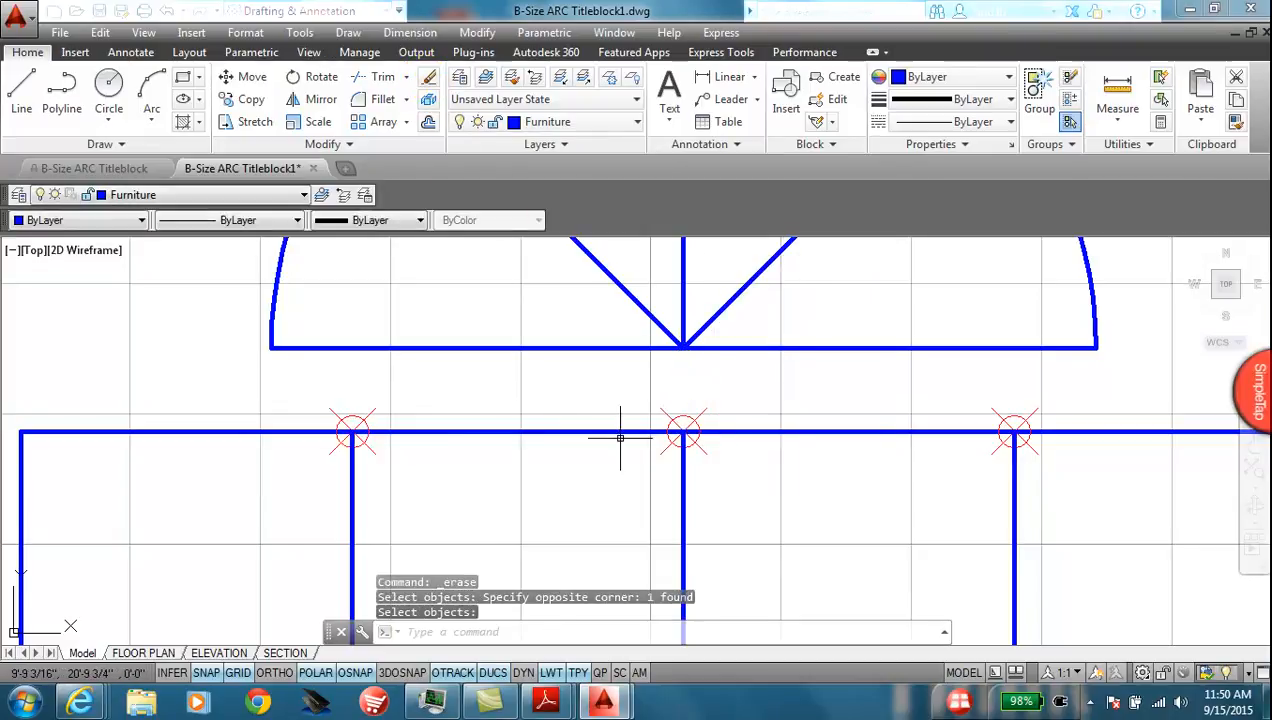
Step: Change the point style to the blank, invisible marker so the points on the windows stop displaying
{"action": "scroll", "coordinate": [619, 431], "scroll_direction": "down", "scroll_amount": 8}
{"action": "mouse_move", "coordinate": [645, 490]}
{"action": "middle_mouse_down"}
{"action": "mouse_move", "coordinate": [619, 358]}
{"action": "mouse_move", "coordinate": [599, 394]}
{"action": "middle_mouse_up"}
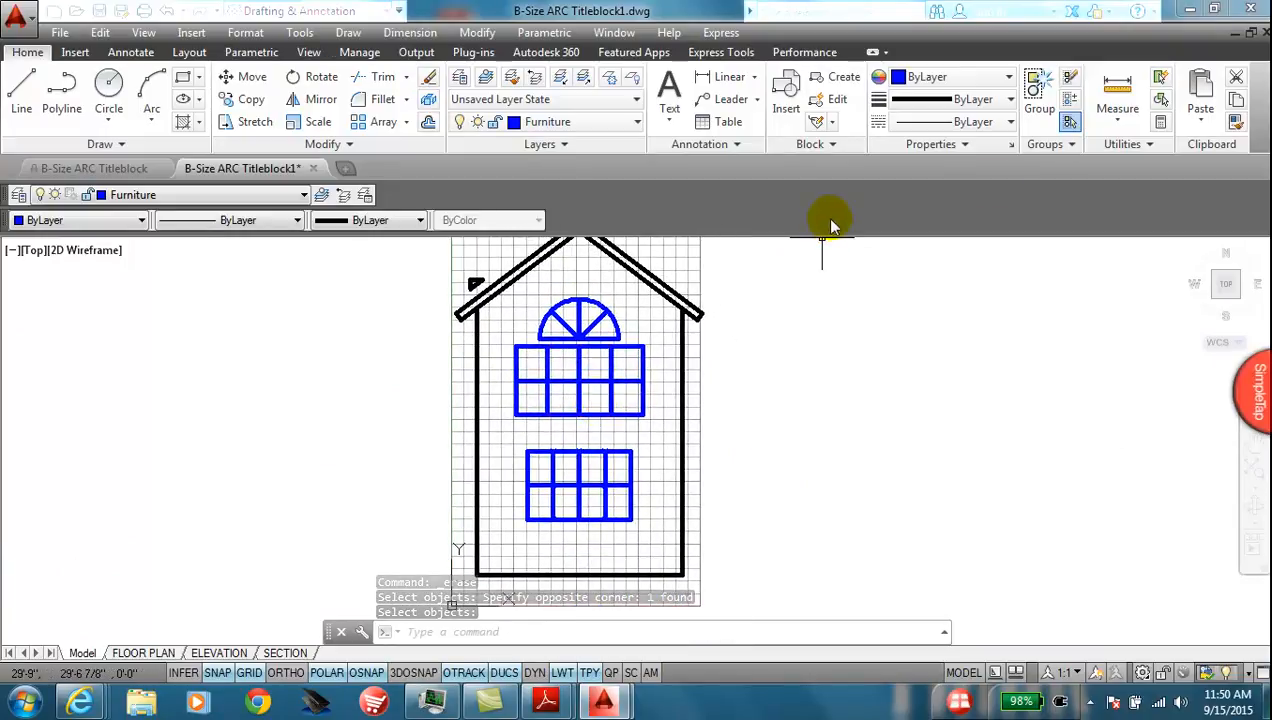
{"action": "left_click", "coordinate": [1135, 150]}
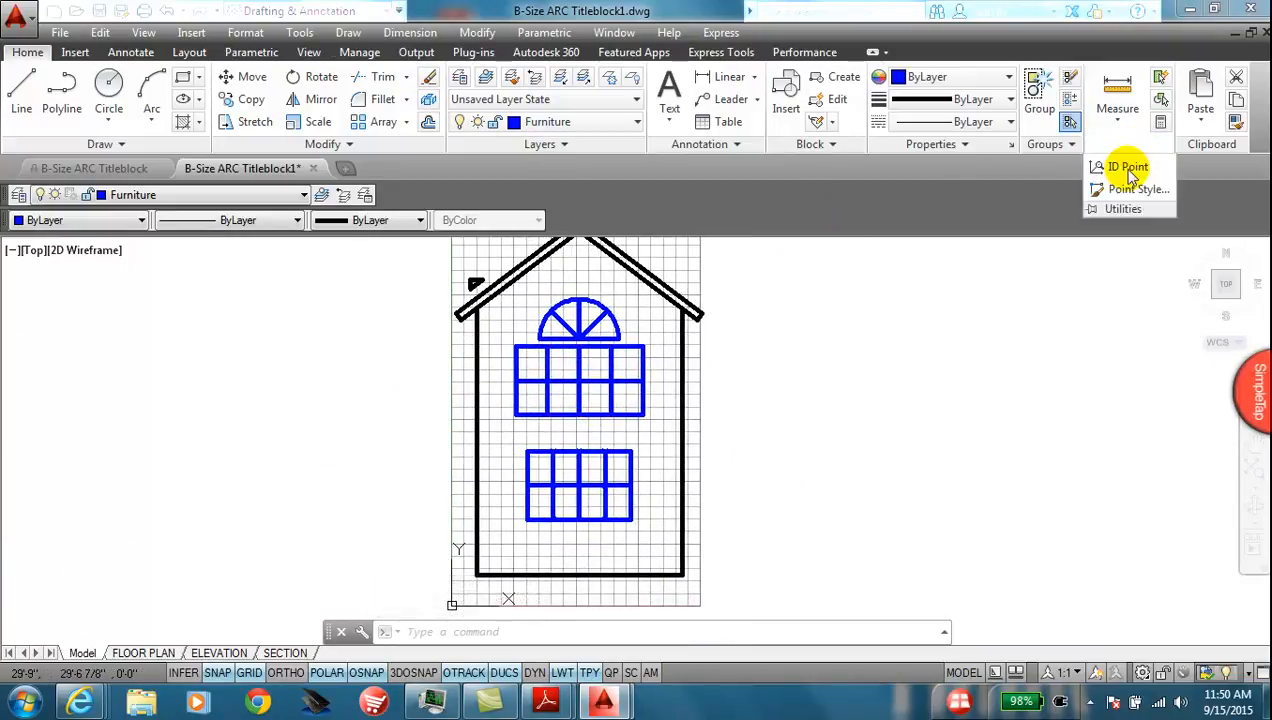
{"action": "left_click", "coordinate": [1128, 190]}
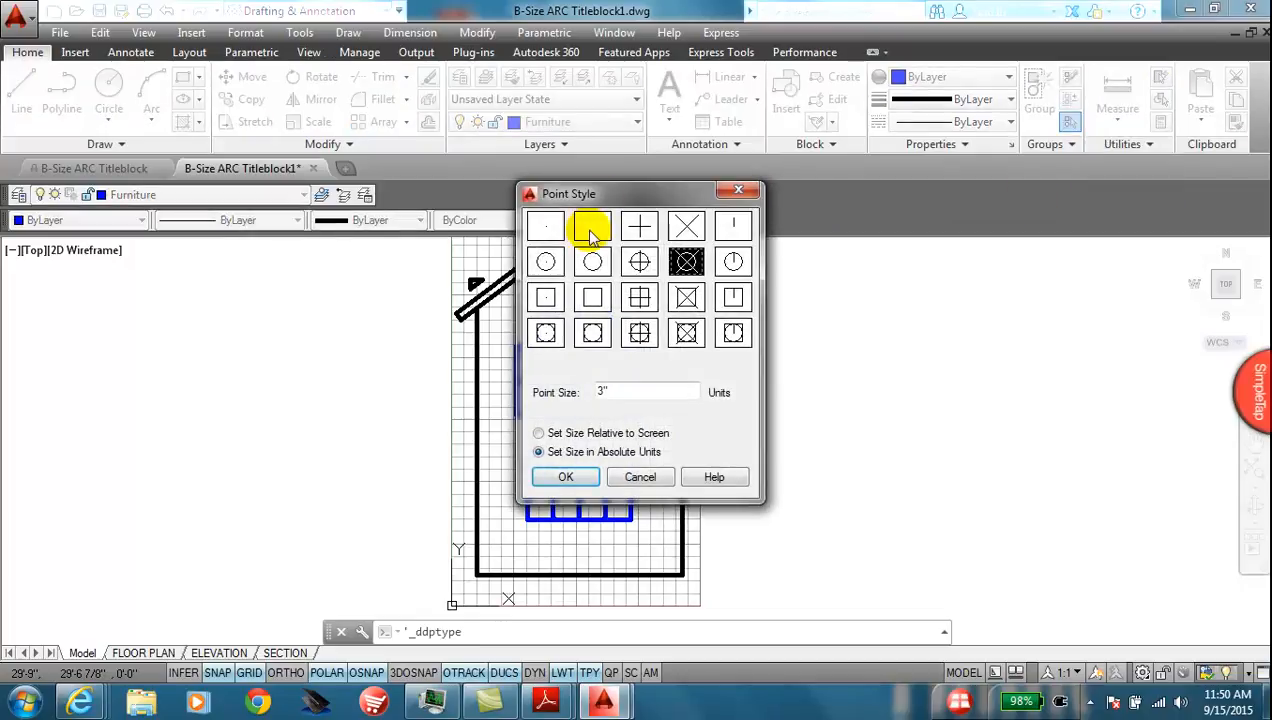
{"action": "left_click", "coordinate": [591, 232]}
{"action": "left_click", "coordinate": [564, 480]}
{"action": "mouse_move", "coordinate": [348, 402]}
{"action": "middle_mouse_down"}
{"action": "mouse_move", "coordinate": [372, 434]}
{"action": "mouse_move", "coordinate": [411, 435]}
{"action": "middle_mouse_up"}
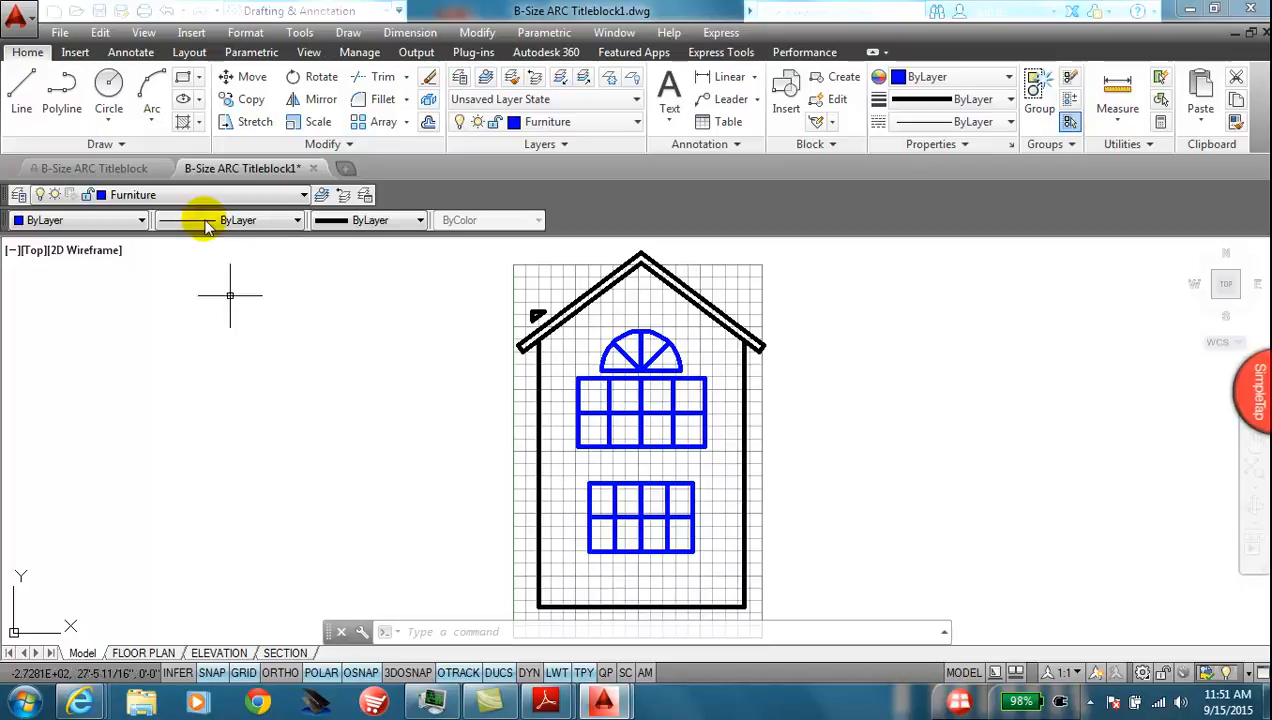
Step: Make the Dimension layer current and add a horizontal linear dimension of the house's overall width below the base line
{"action": "left_click", "coordinate": [568, 125]}
{"action": "left_click", "coordinate": [588, 187]}
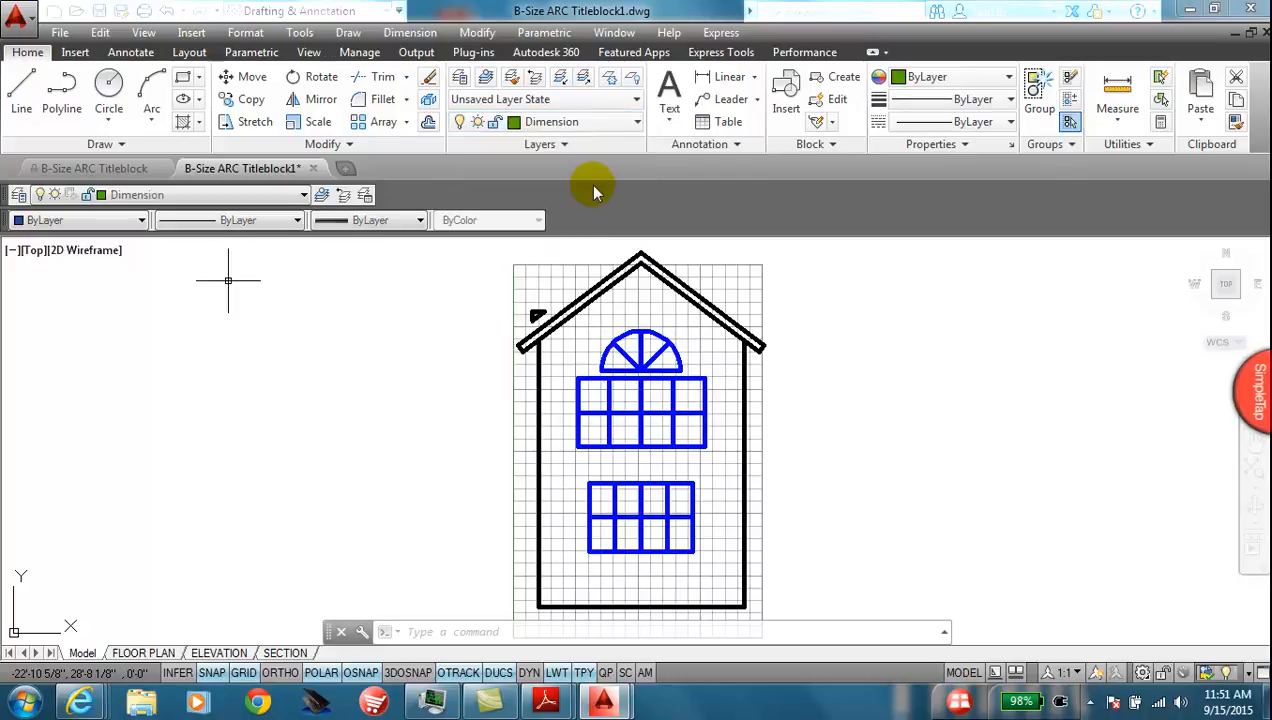
{"action": "left_click", "coordinate": [125, 52]}
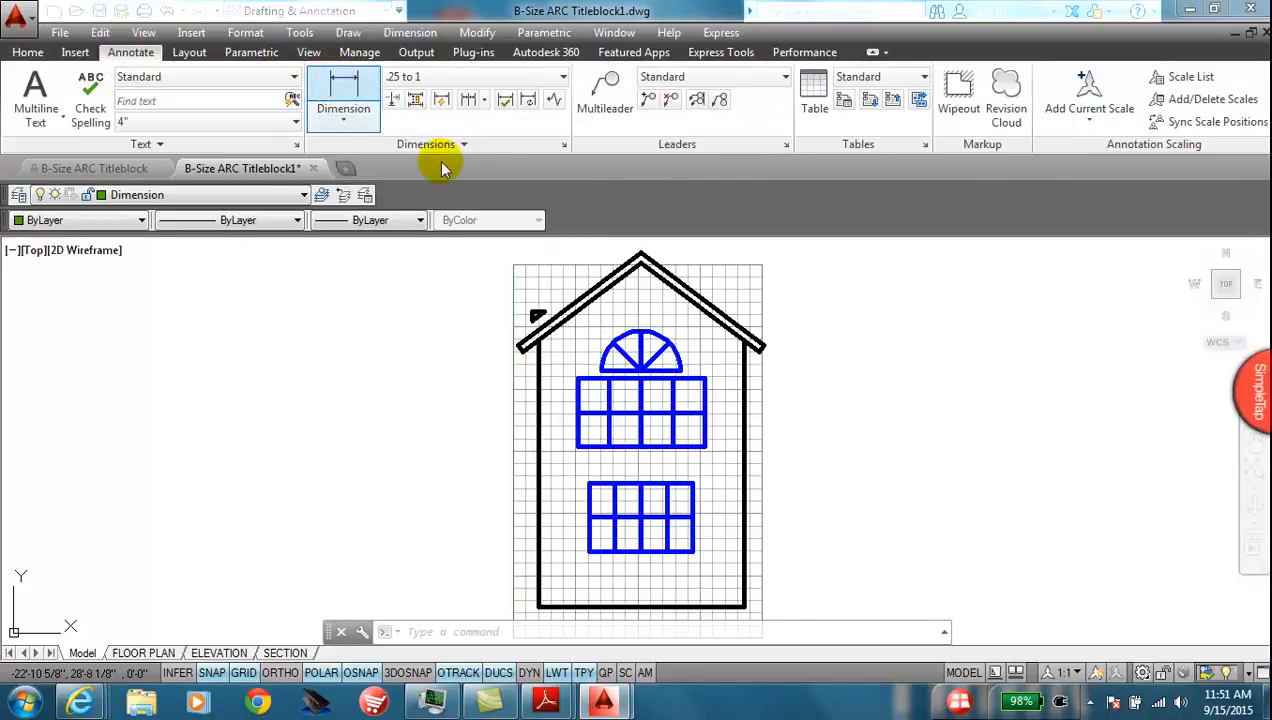
{"action": "left_click", "coordinate": [340, 86]}
{"action": "left_click", "coordinate": [537, 606]}
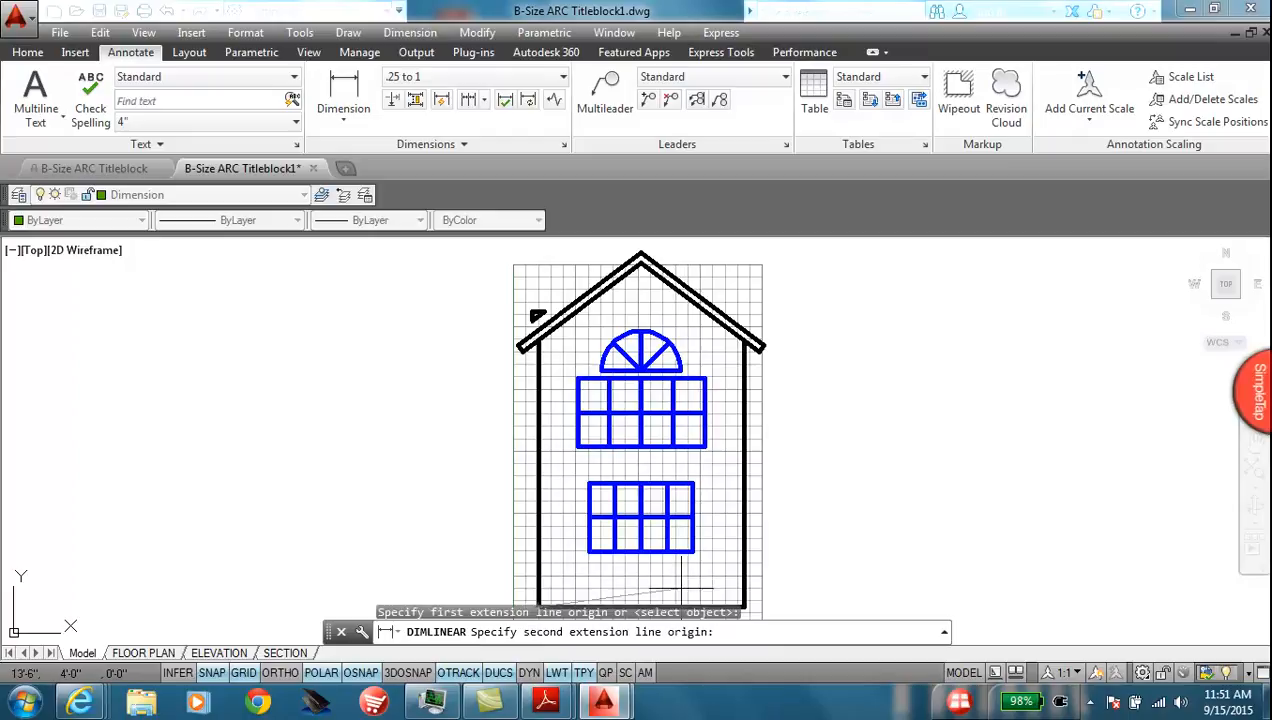
{"action": "left_click", "coordinate": [744, 604]}
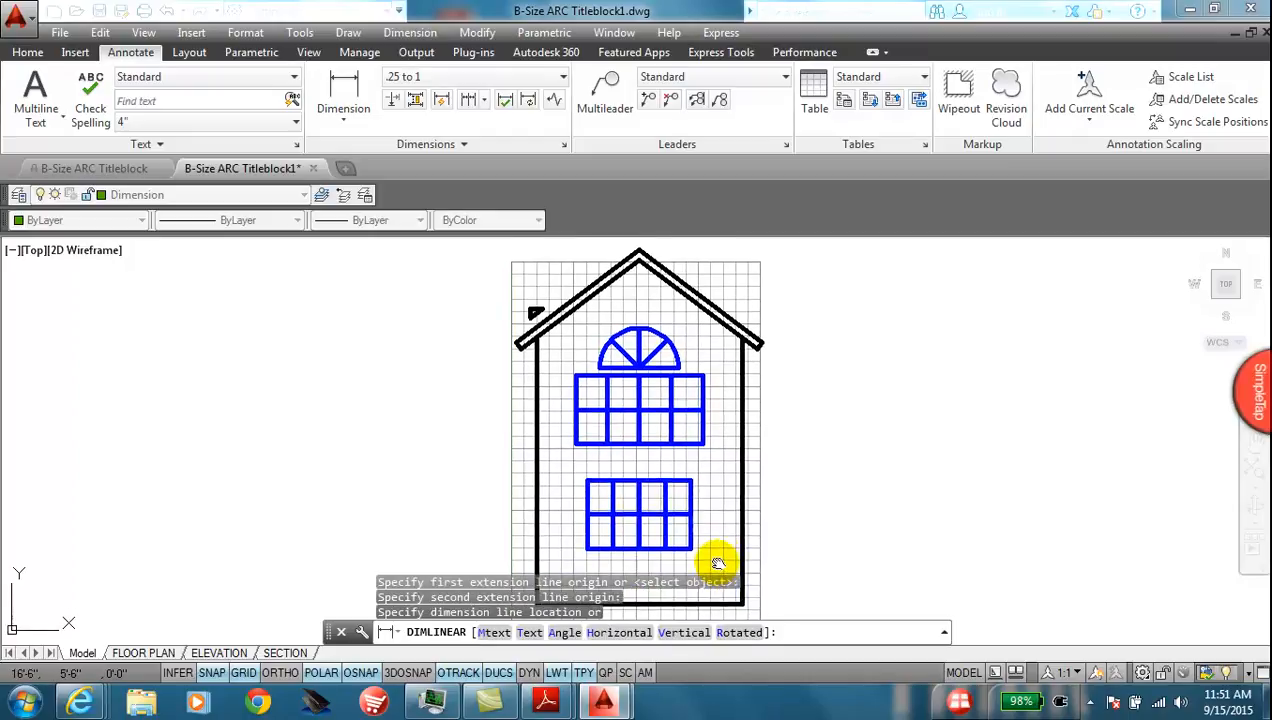
{"action": "middle_click_drag", "start_coordinate": [718, 568], "coordinate": [731, 482]}
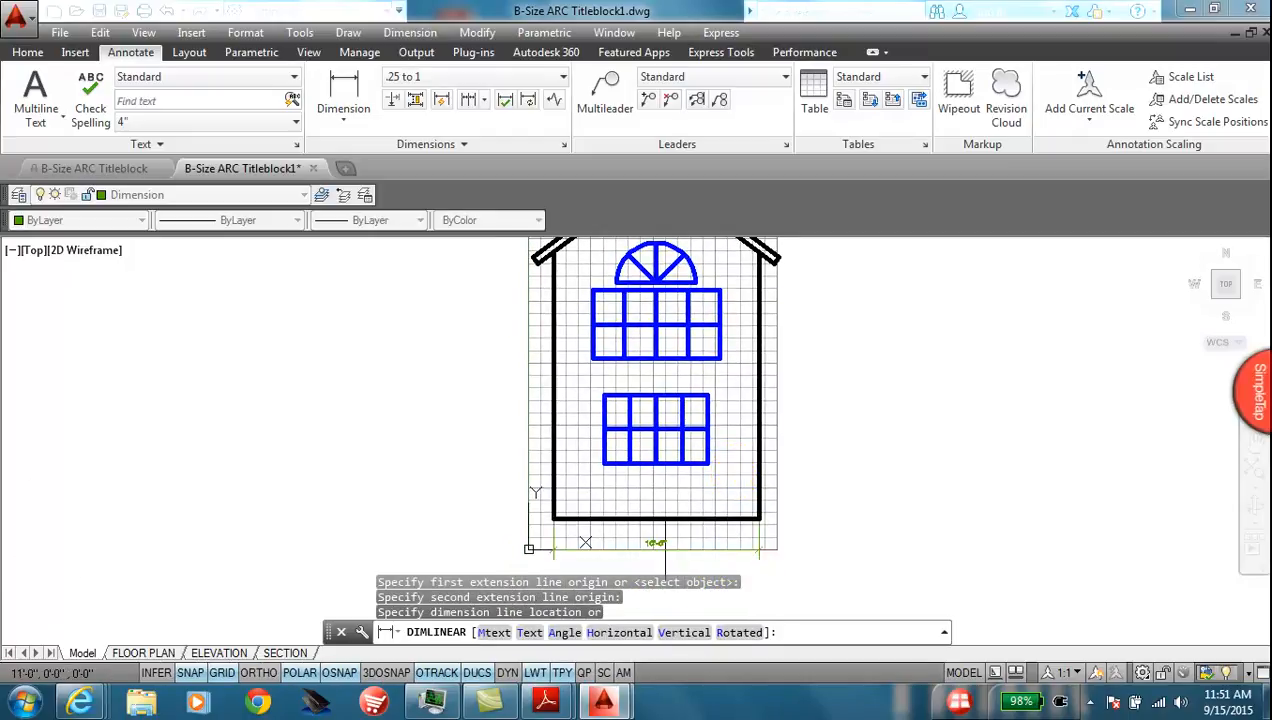
{"action": "left_click", "coordinate": [662, 540]}
Step: Add a horizontal linear dimension of the lower window's width, placed between the window and the base line
{"action": "scroll", "coordinate": [585, 533], "scroll_direction": "up", "scroll_amount": 3}
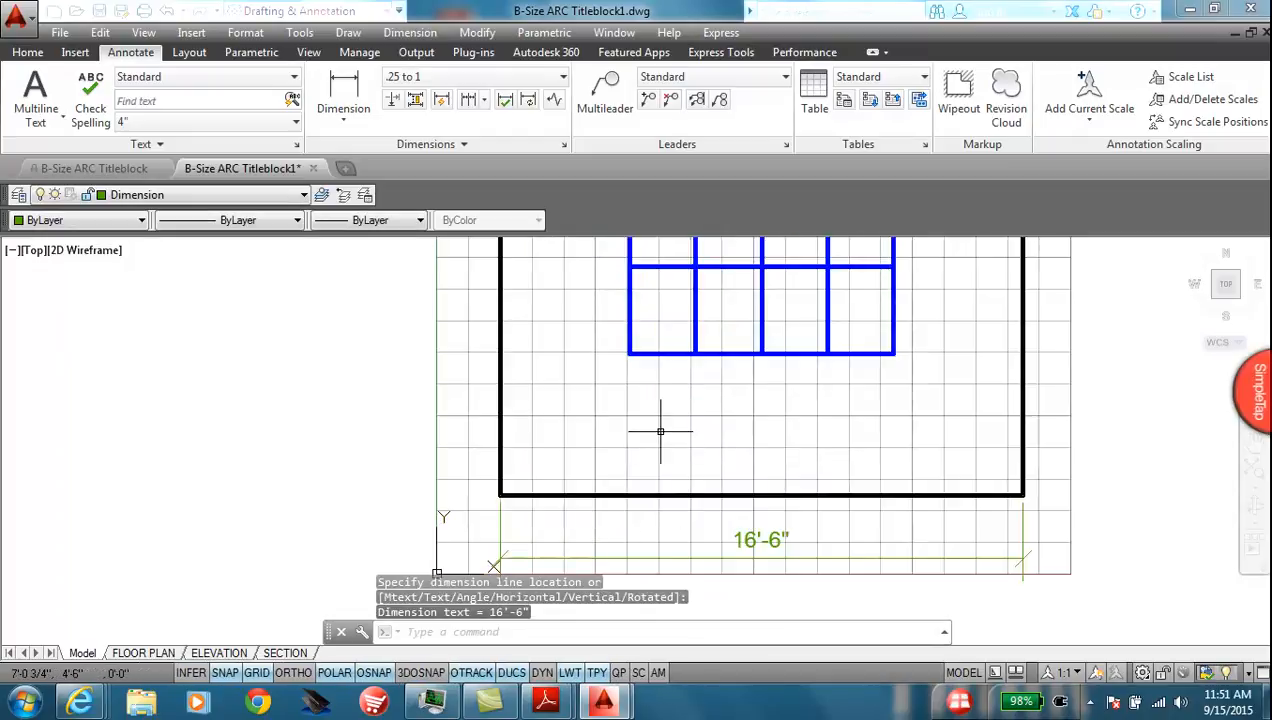
{"action": "left_click", "coordinate": [341, 92]}
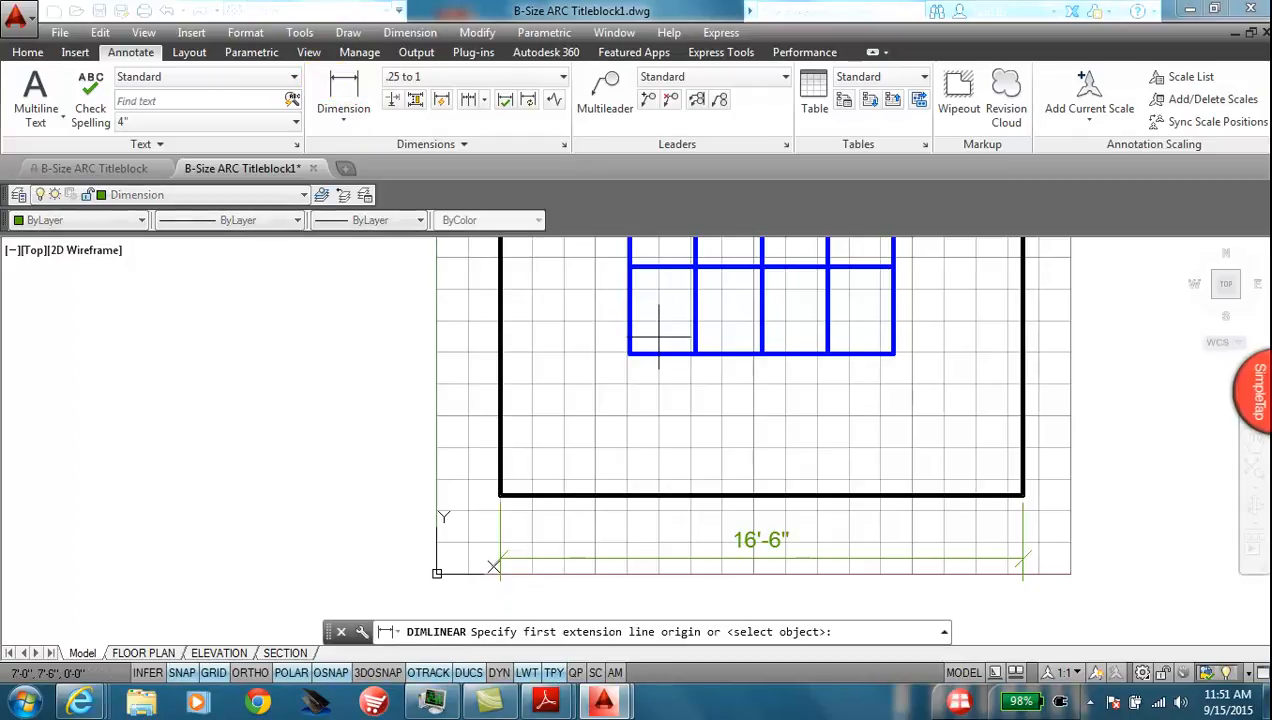
{"action": "left_click", "coordinate": [636, 354]}
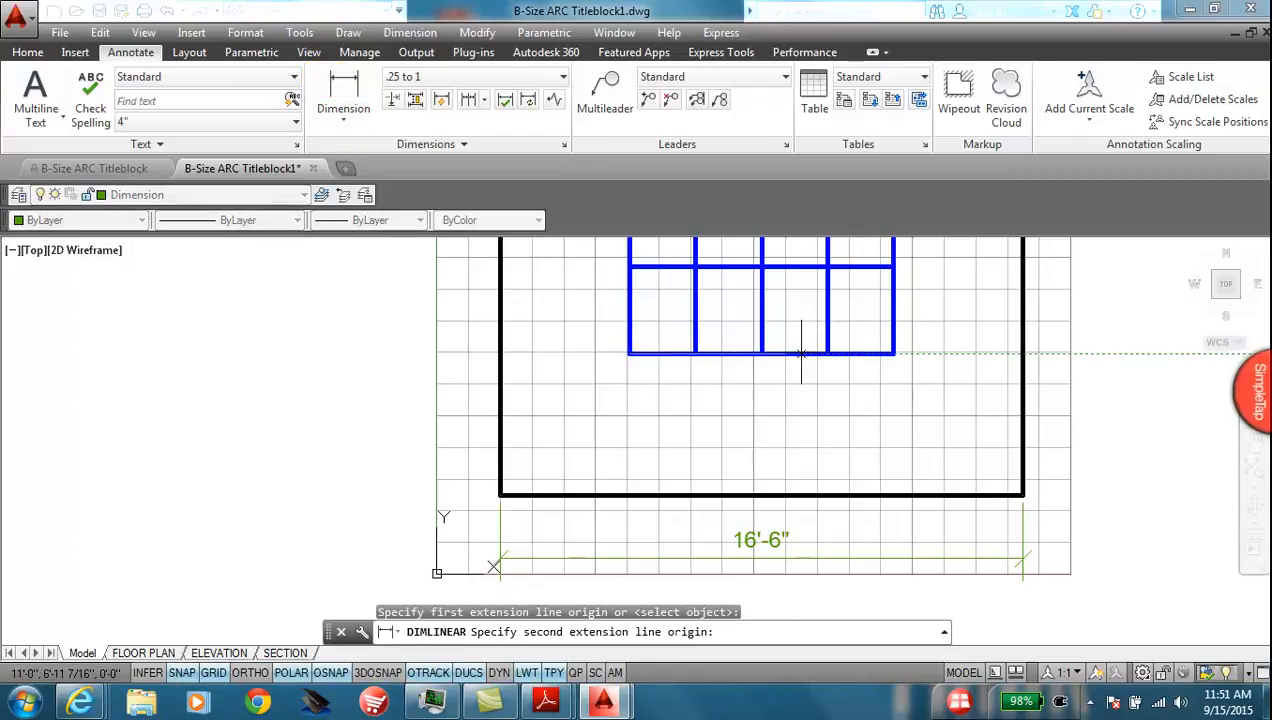
{"action": "left_click", "coordinate": [894, 353]}
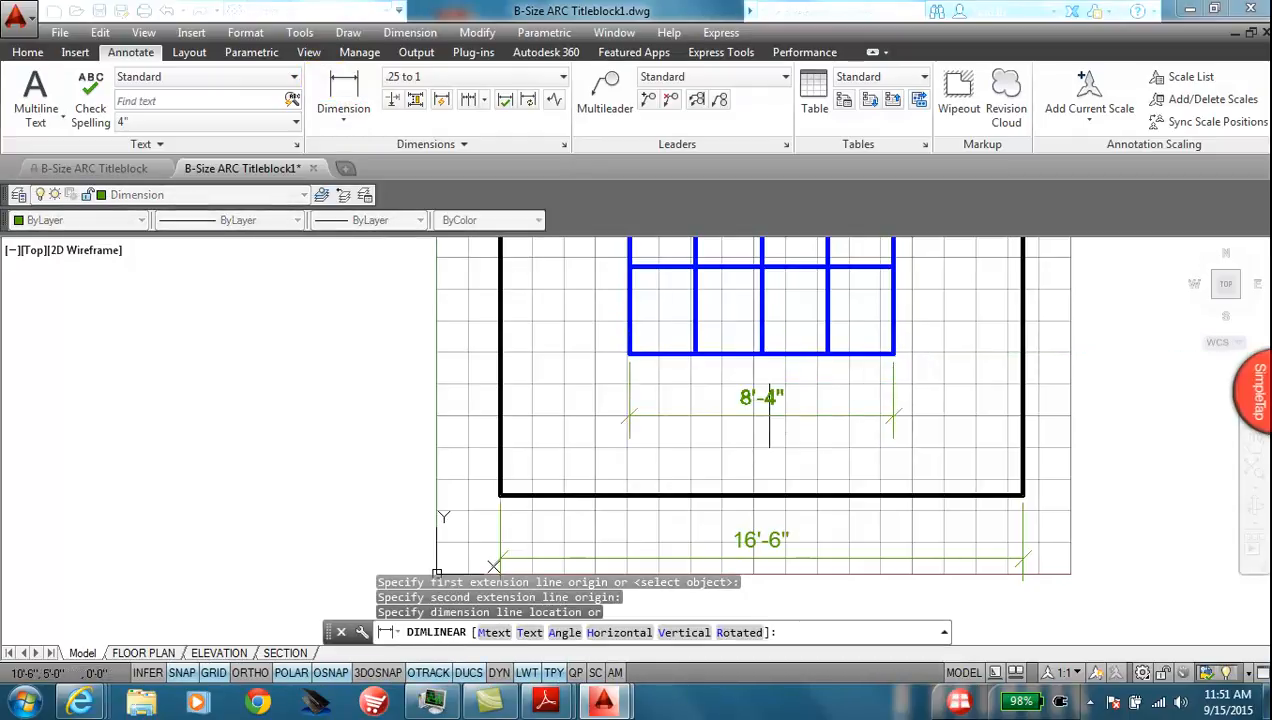
{"action": "left_click", "coordinate": [769, 415]}
Step: Add a vertical linear dimension of the lower window's height, placed outside the right wall
{"action": "scroll", "coordinate": [928, 407], "scroll_direction": "down", "scroll_amount": 2}
{"action": "mouse_move", "coordinate": [940, 400]}
{"action": "middle_mouse_down"}
{"action": "mouse_move", "coordinate": [852, 397]}
{"action": "mouse_move", "coordinate": [562, 455]}
{"action": "middle_mouse_up"}
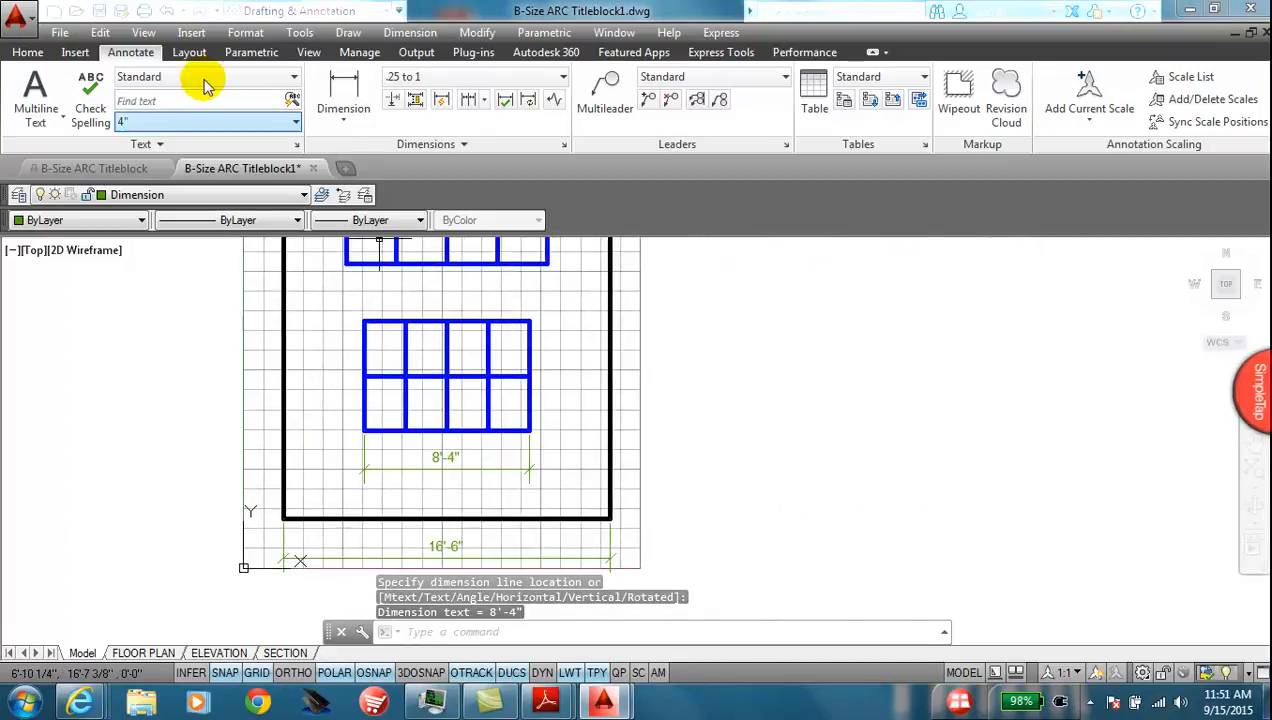
{"action": "left_click", "coordinate": [338, 93]}
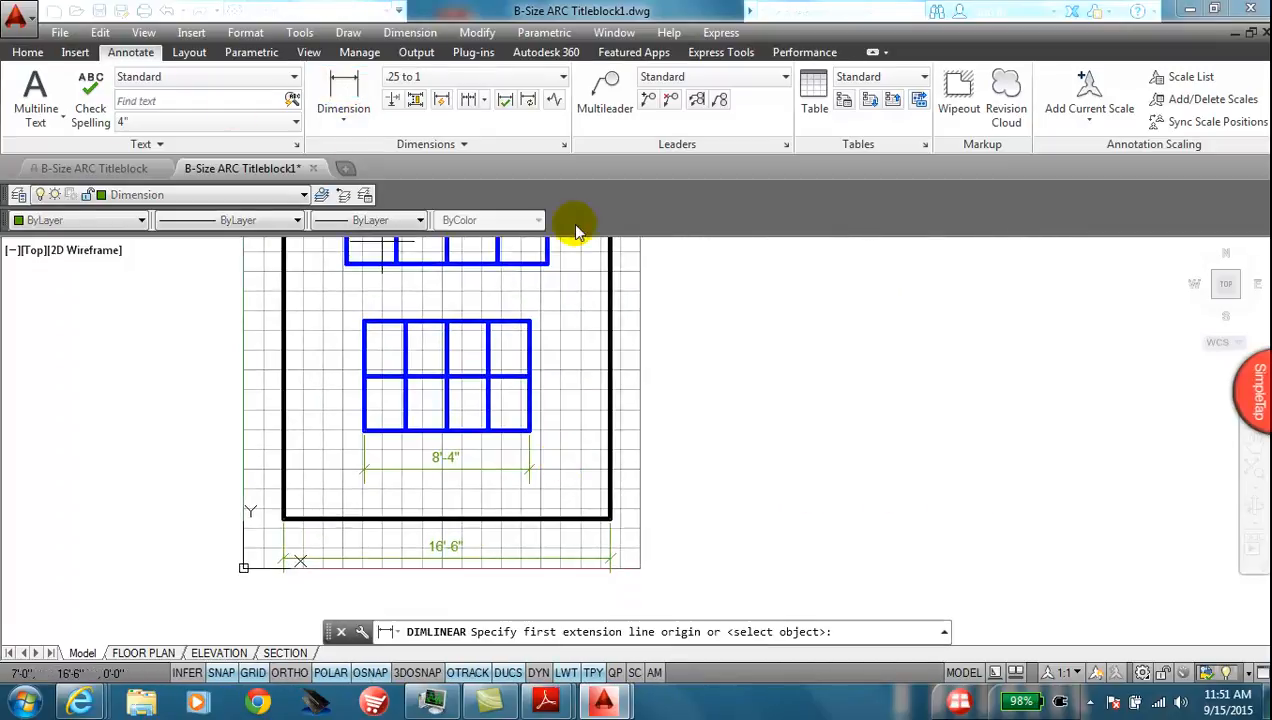
{"action": "left_click", "coordinate": [529, 321]}
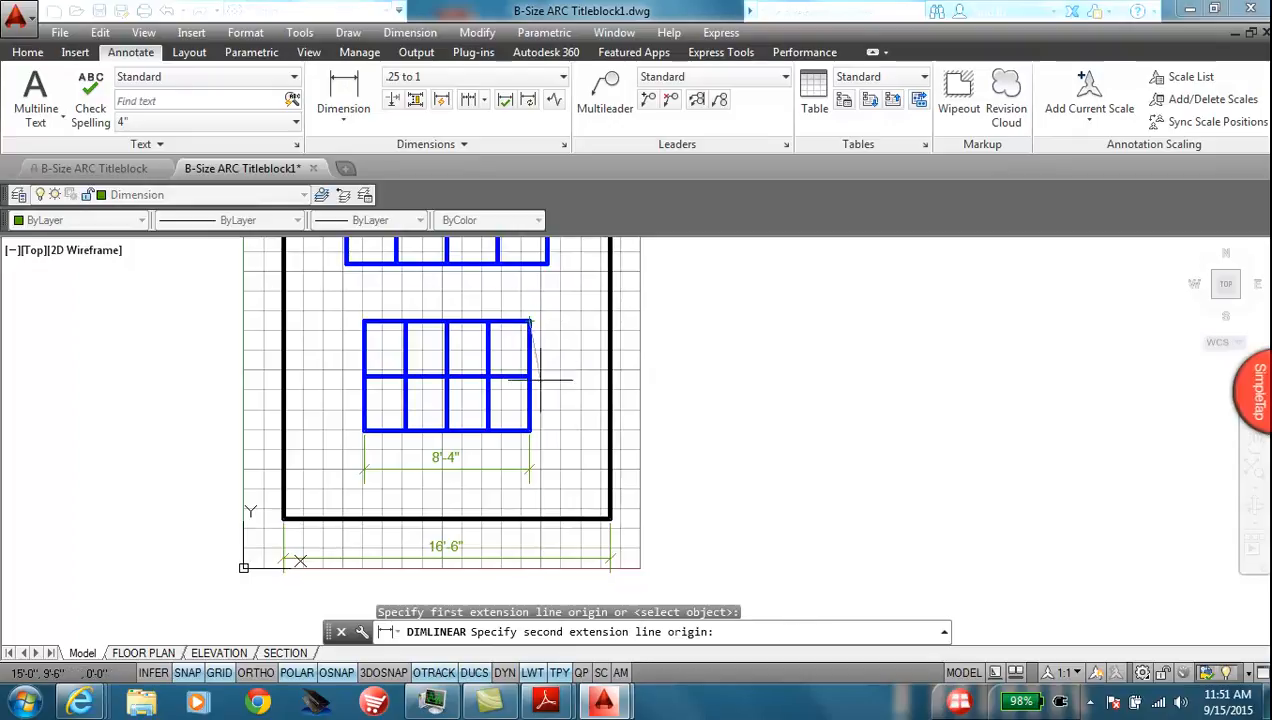
{"action": "left_click", "coordinate": [529, 430]}
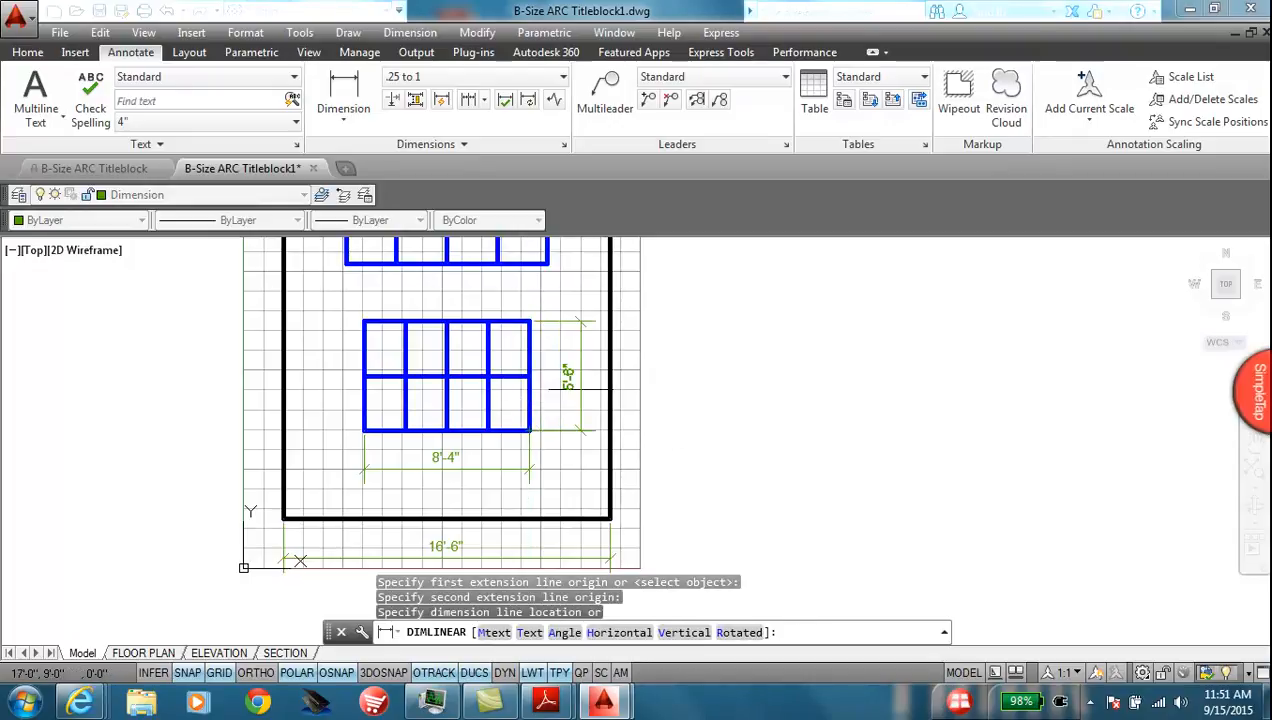
{"action": "left_click", "coordinate": [661, 381]}
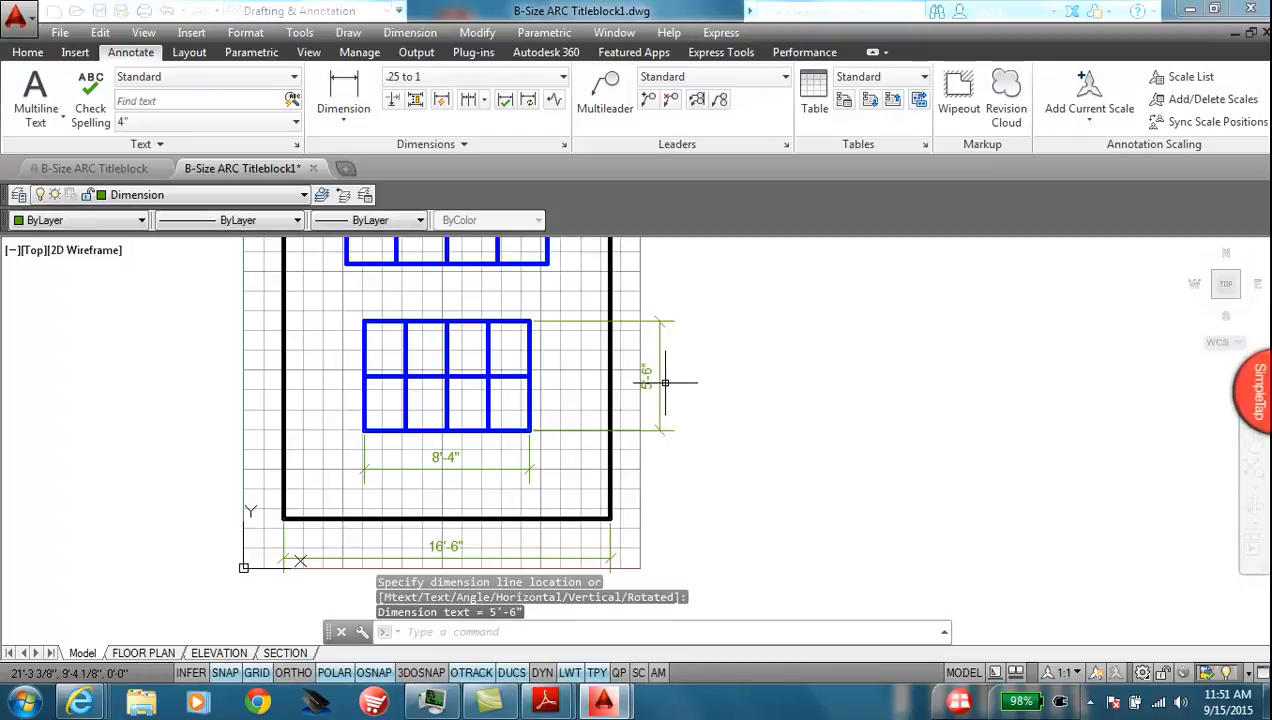
Step: Add a vertical linear dimension of the upper rectangular window's height, placed outside the right wall
{"action": "scroll", "coordinate": [522, 333], "scroll_direction": "up", "scroll_amount": 6}
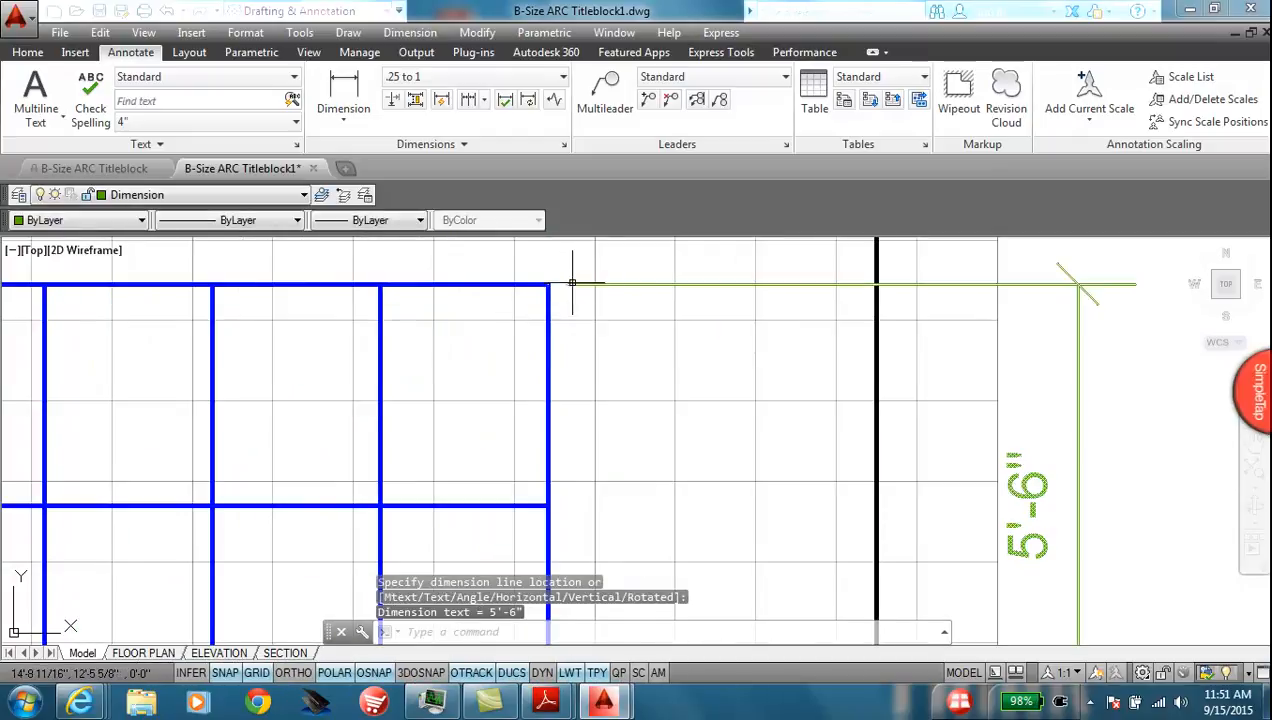
{"action": "scroll", "coordinate": [555, 351], "scroll_direction": "down", "scroll_amount": 4}
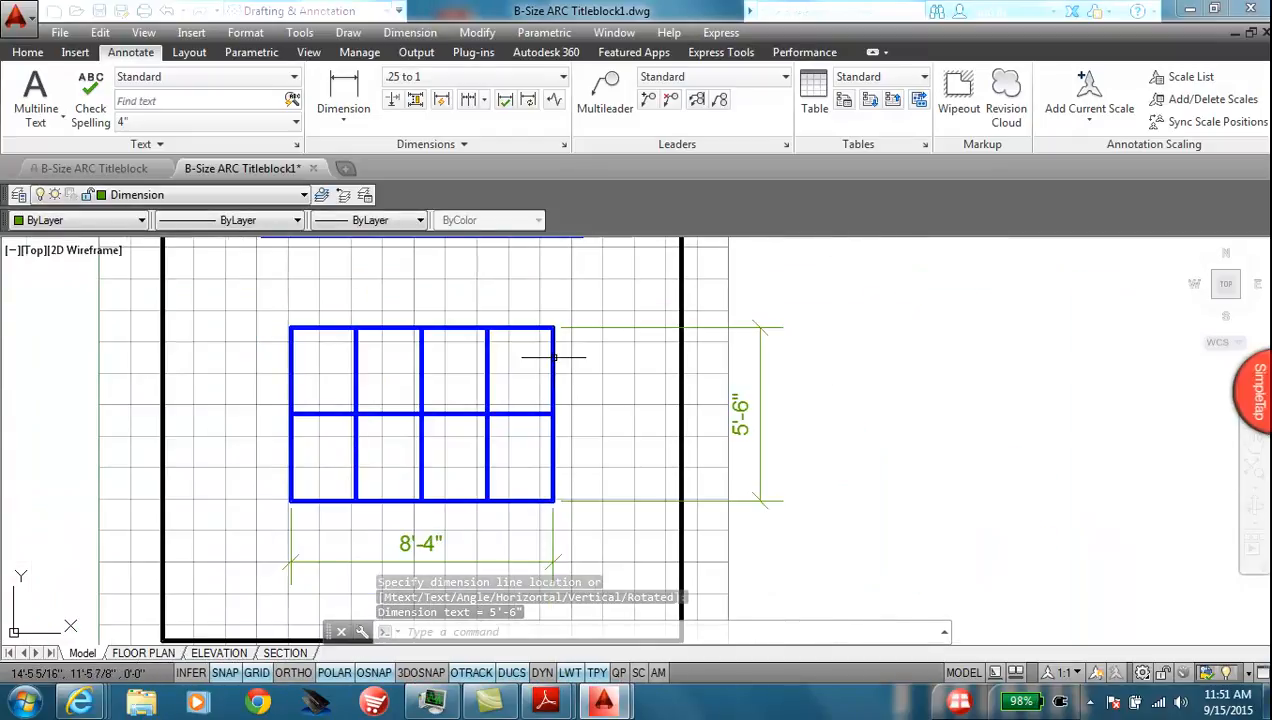
{"action": "mouse_move", "coordinate": [551, 308]}
{"action": "middle_mouse_down"}
{"action": "mouse_move", "coordinate": [579, 454]}
{"action": "mouse_move", "coordinate": [579, 562]}
{"action": "middle_mouse_up"}
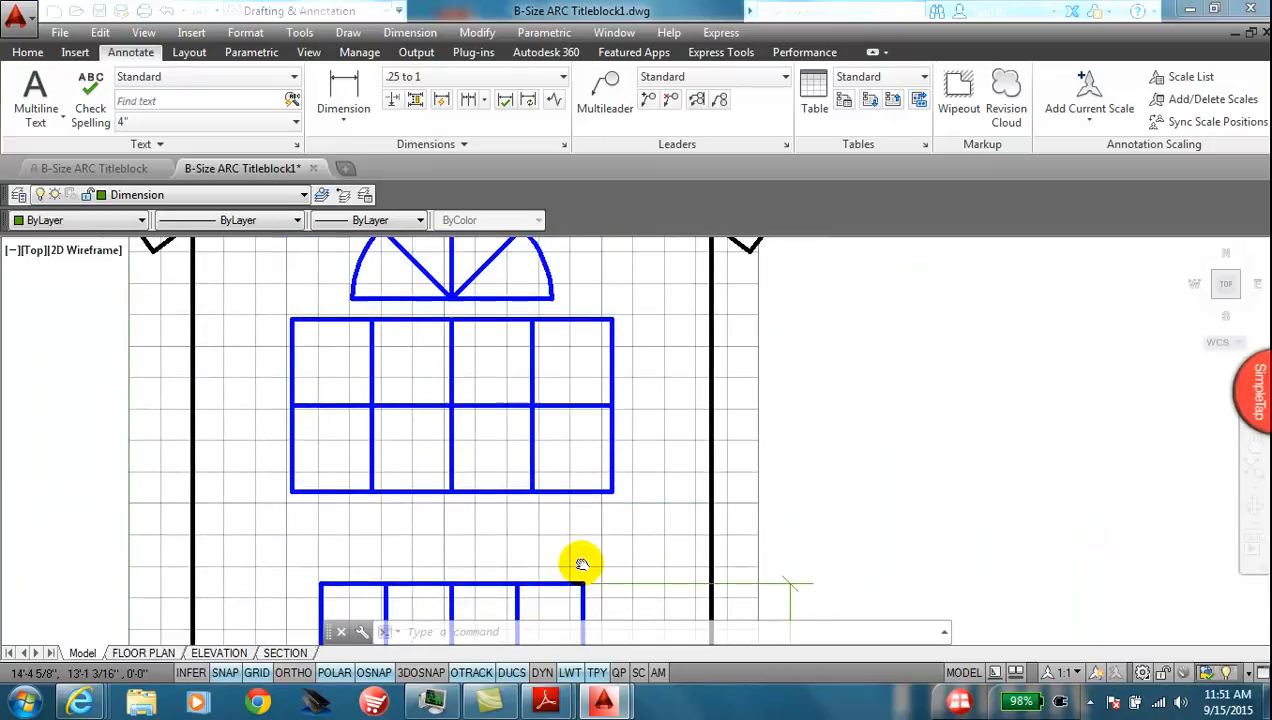
{"action": "left_click", "coordinate": [337, 90]}
{"action": "left_click", "coordinate": [612, 343]}
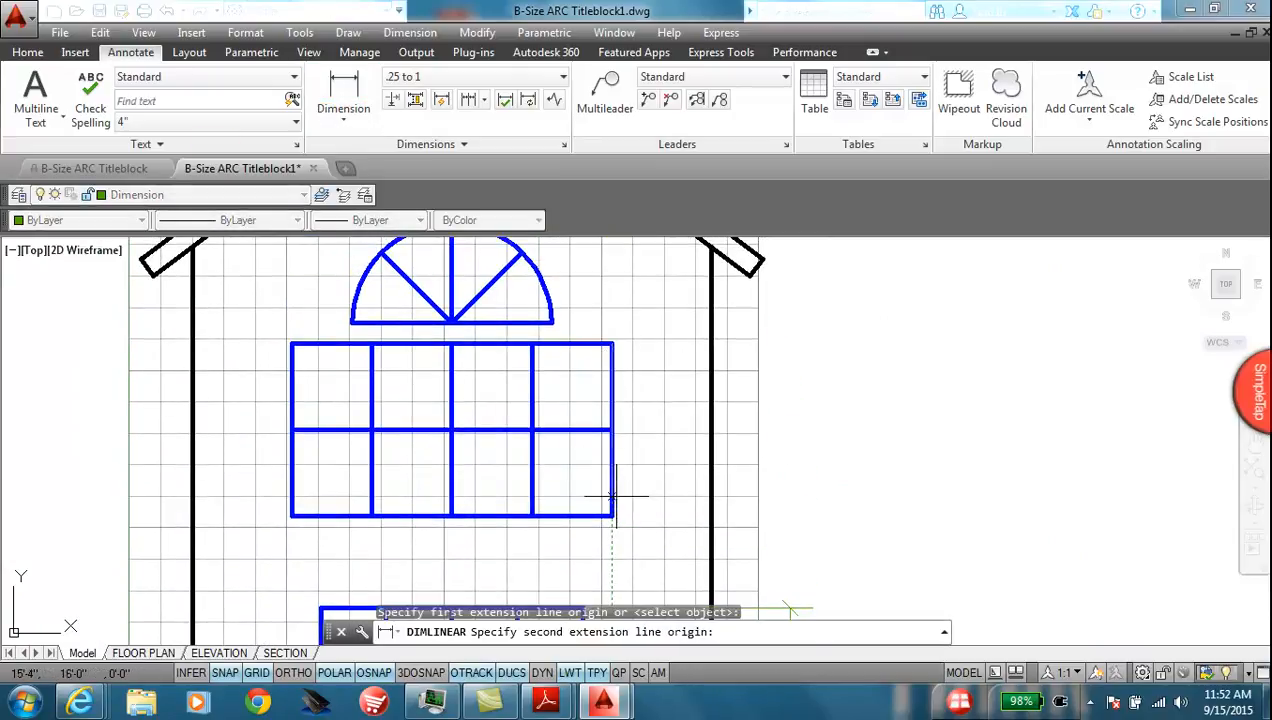
{"action": "left_click", "coordinate": [612, 516]}
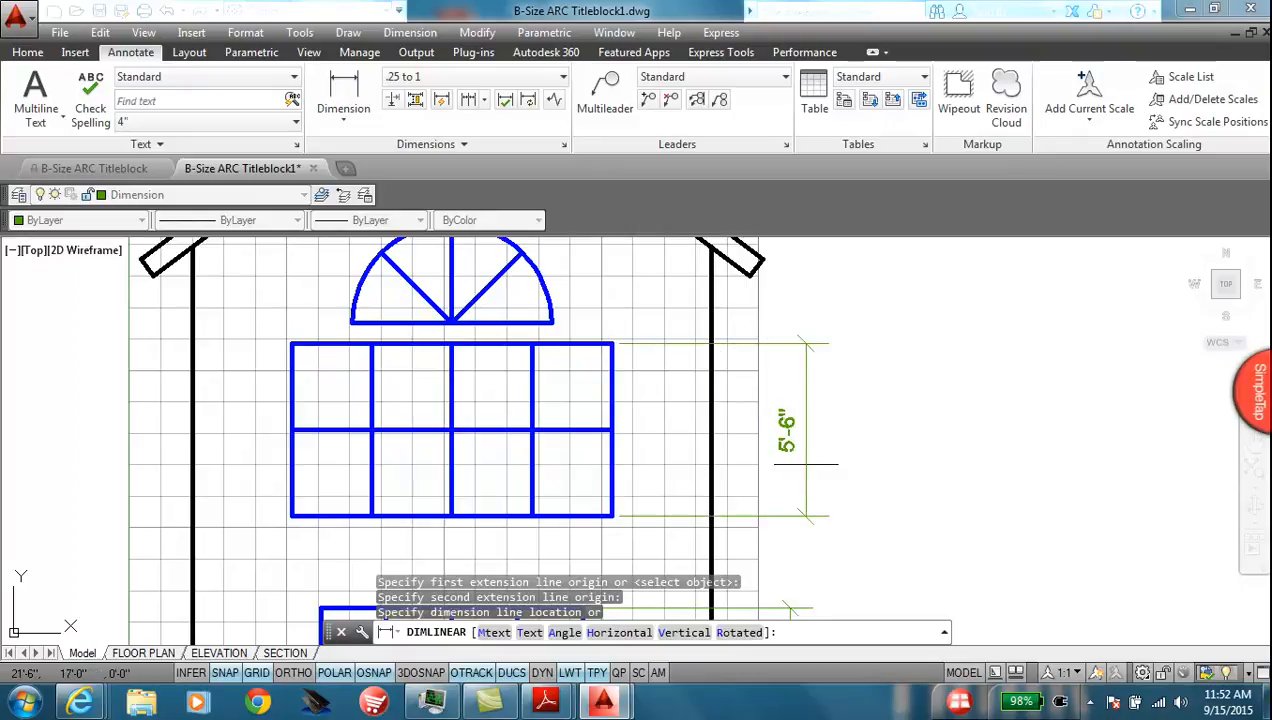
{"action": "left_click", "coordinate": [806, 463]}
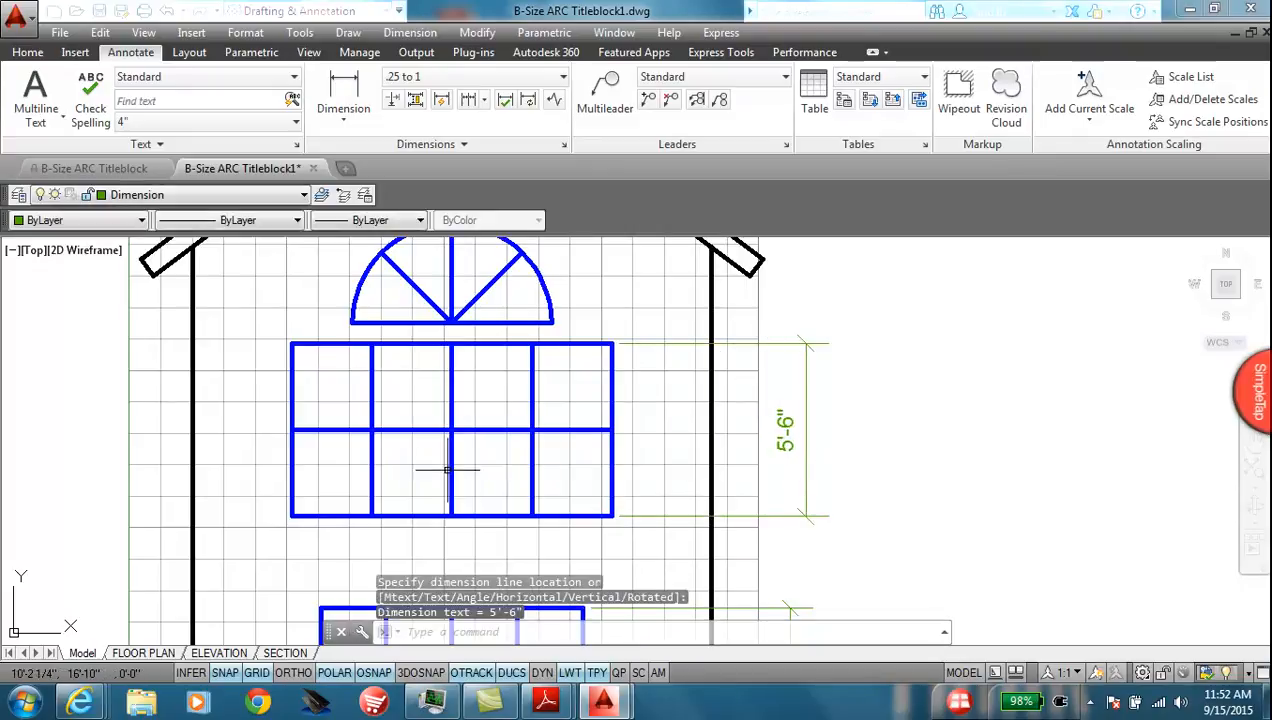
Step: Add a vertical linear dimension of the left wall from its upper end to the base corner, placed outside the house
{"action": "scroll", "coordinate": [463, 469], "scroll_direction": "down", "scroll_amount": 3}
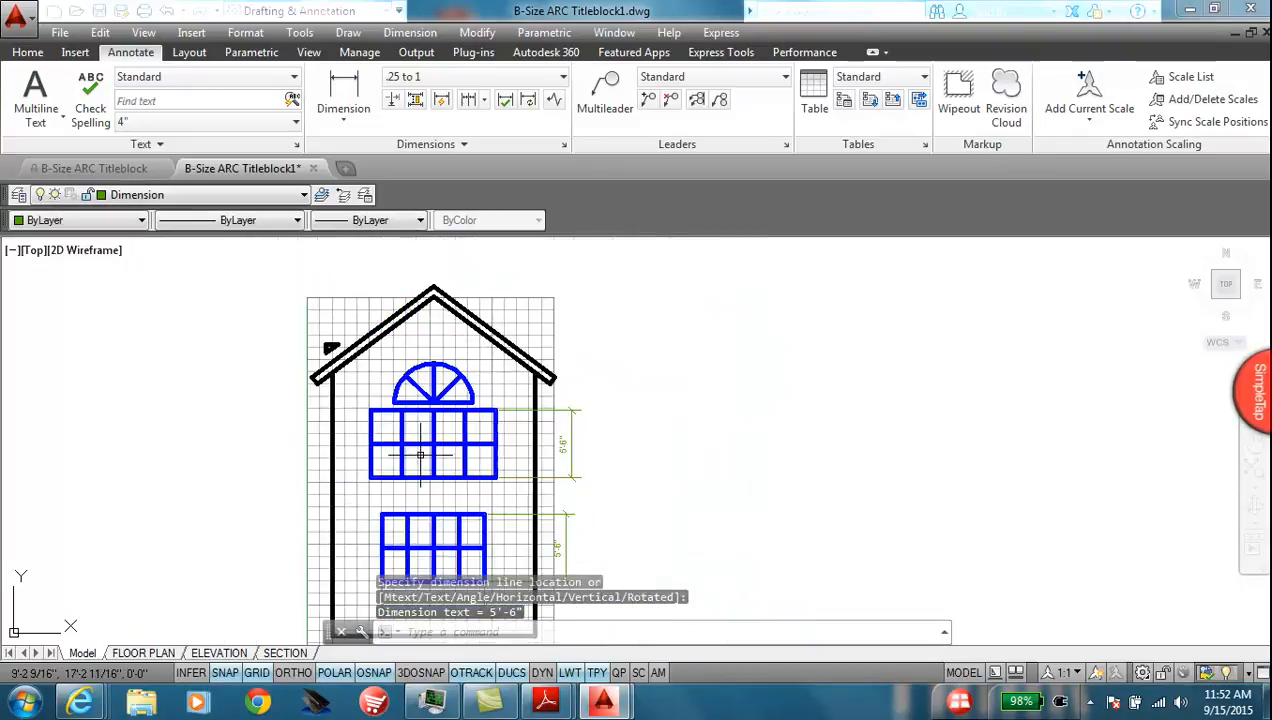
{"action": "left_click", "coordinate": [343, 105]}
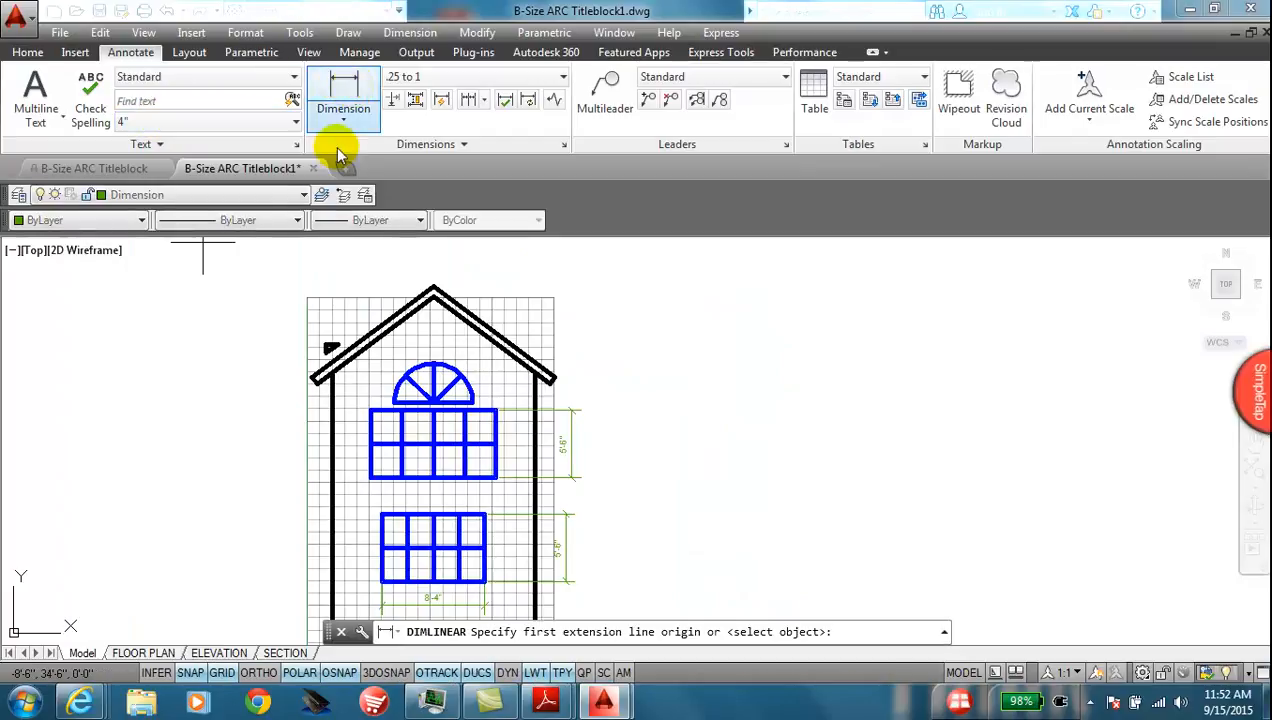
{"action": "left_click", "coordinate": [330, 372]}
{"action": "middle_click_drag", "start_coordinate": [311, 600], "coordinate": [321, 463]}
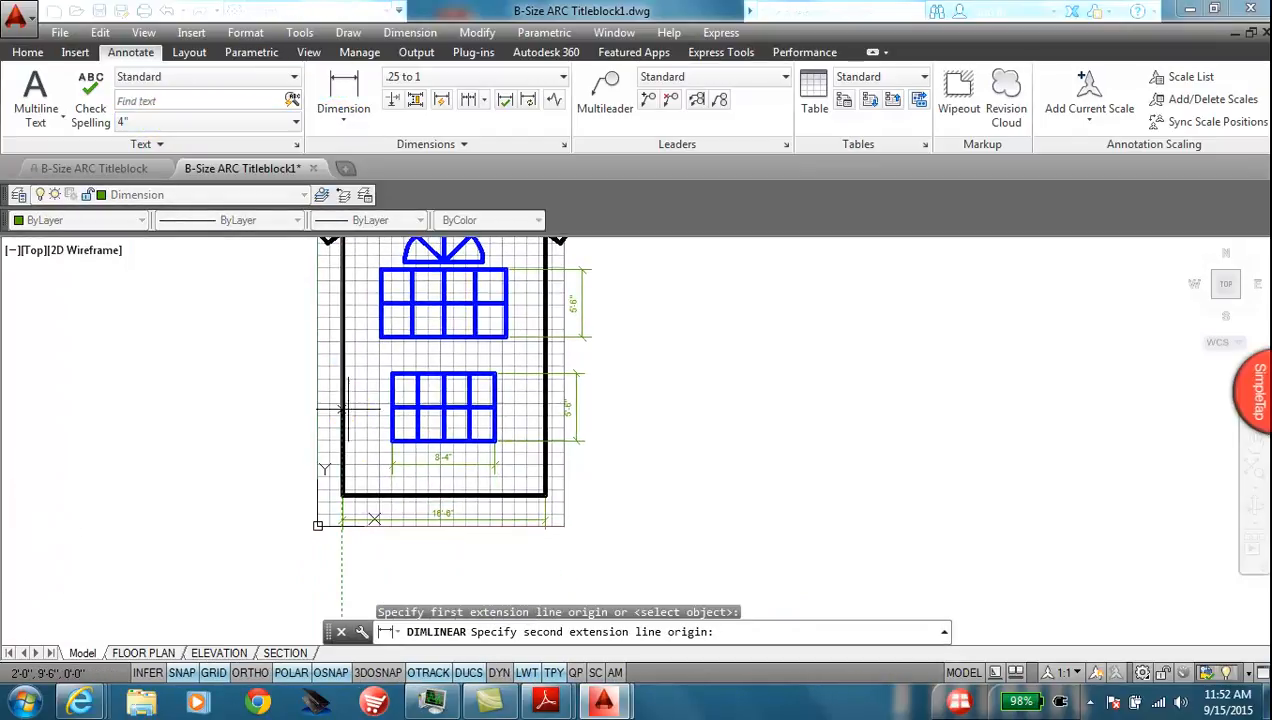
{"action": "left_click", "coordinate": [342, 495]}
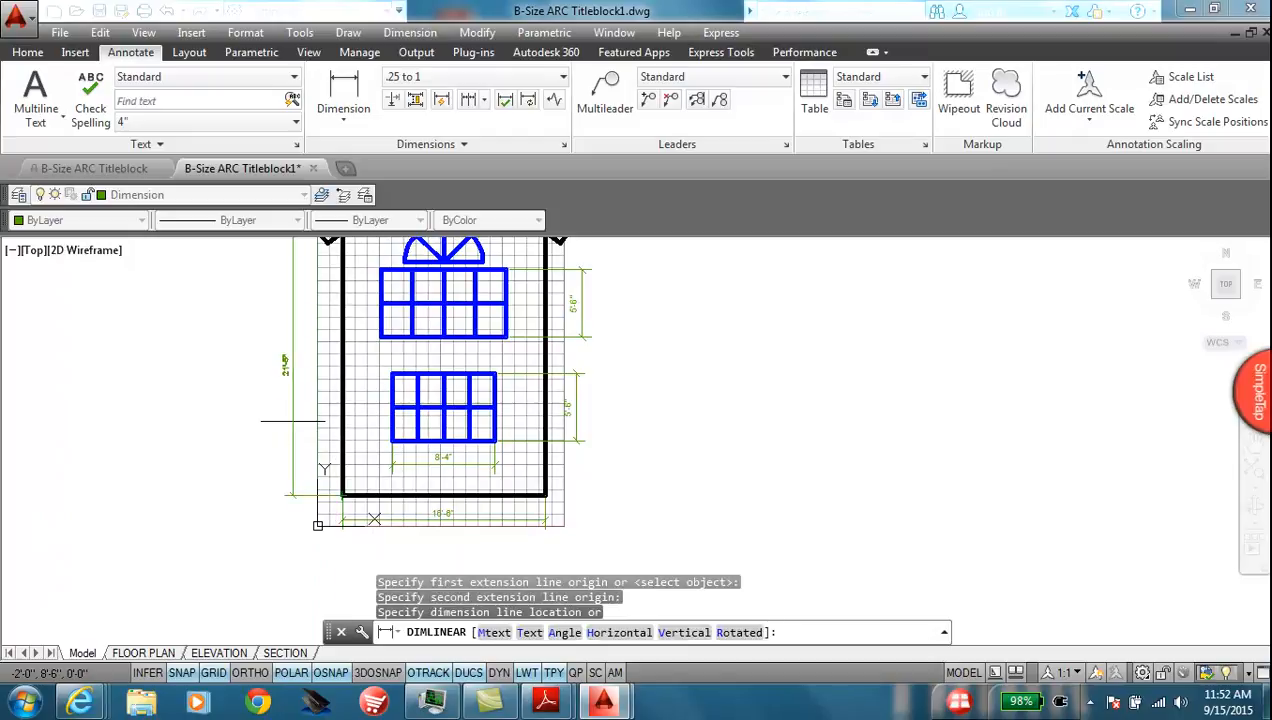
{"action": "left_click", "coordinate": [305, 396]}
Step: Add a vertical linear dimension from the roof's outer peak to the left wall's upper end, aligned with the wall height dimension
{"action": "scroll", "coordinate": [293, 340], "scroll_direction": "up", "scroll_amount": 4}
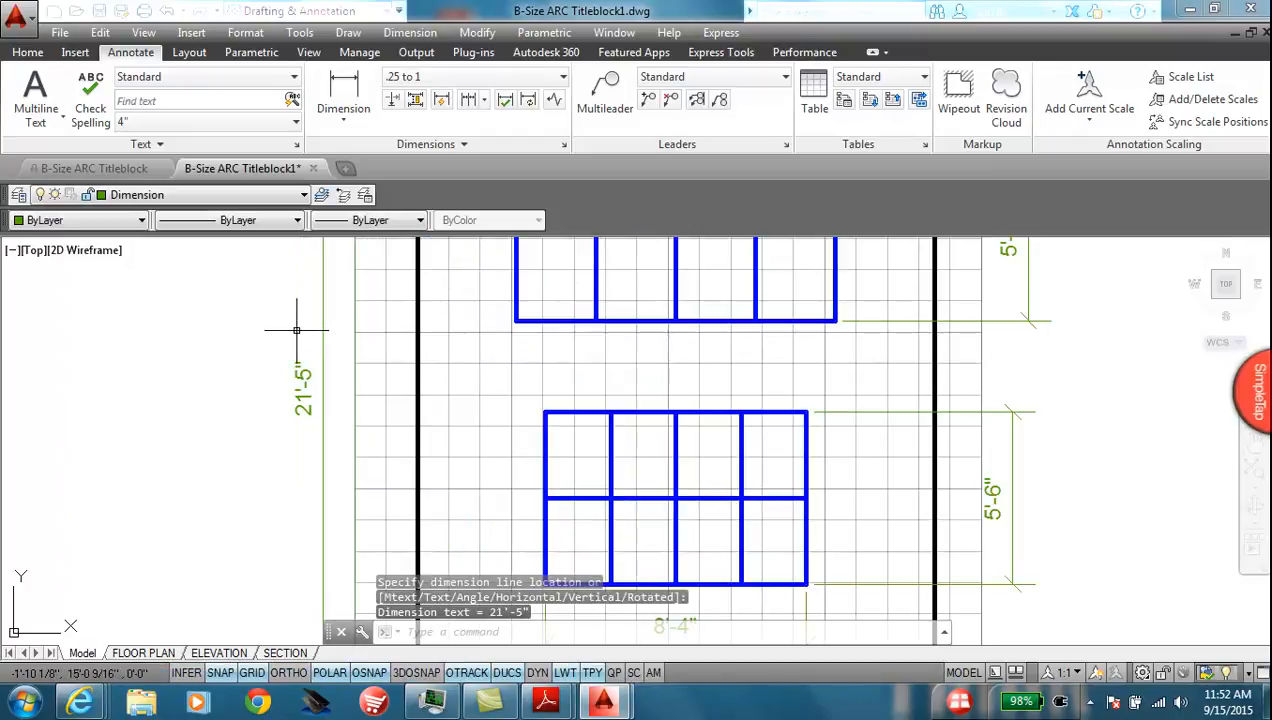
{"action": "middle_click_drag", "start_coordinate": [437, 303], "coordinate": [327, 590]}
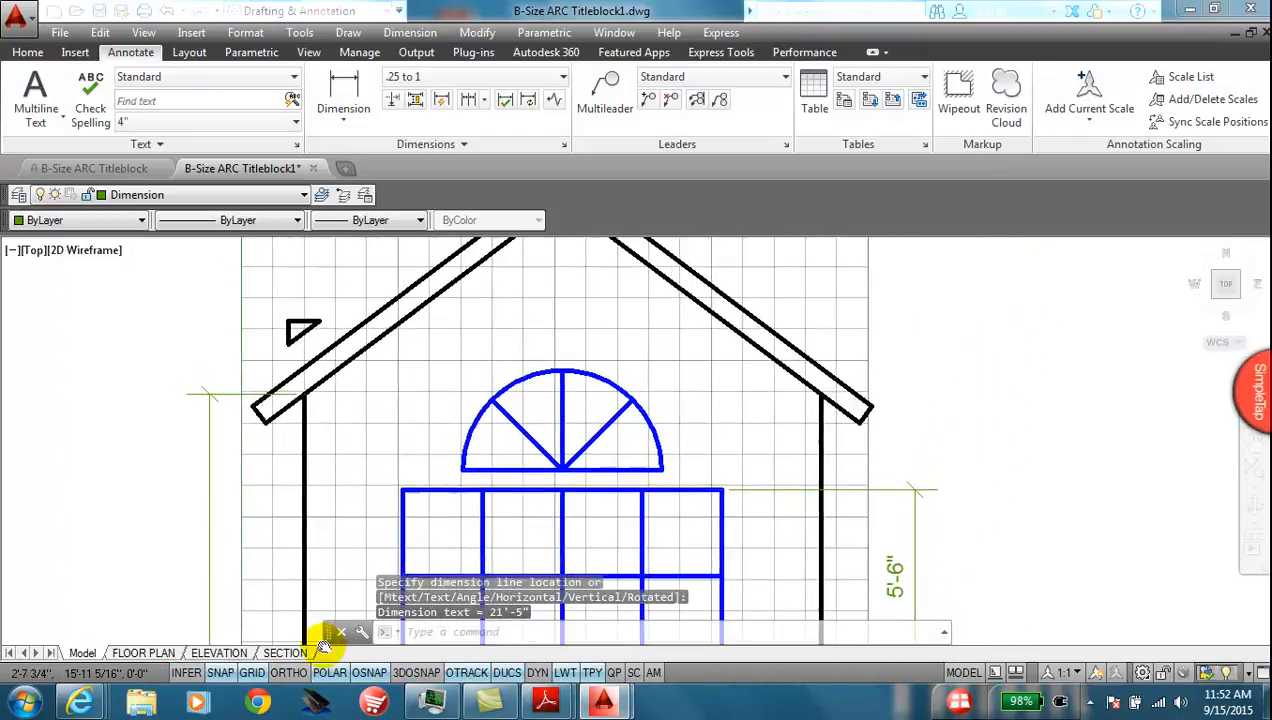
{"action": "scroll", "coordinate": [395, 443], "scroll_direction": "down", "scroll_amount": 3}
{"action": "scroll", "coordinate": [390, 450], "scroll_direction": "up", "scroll_amount": 3}
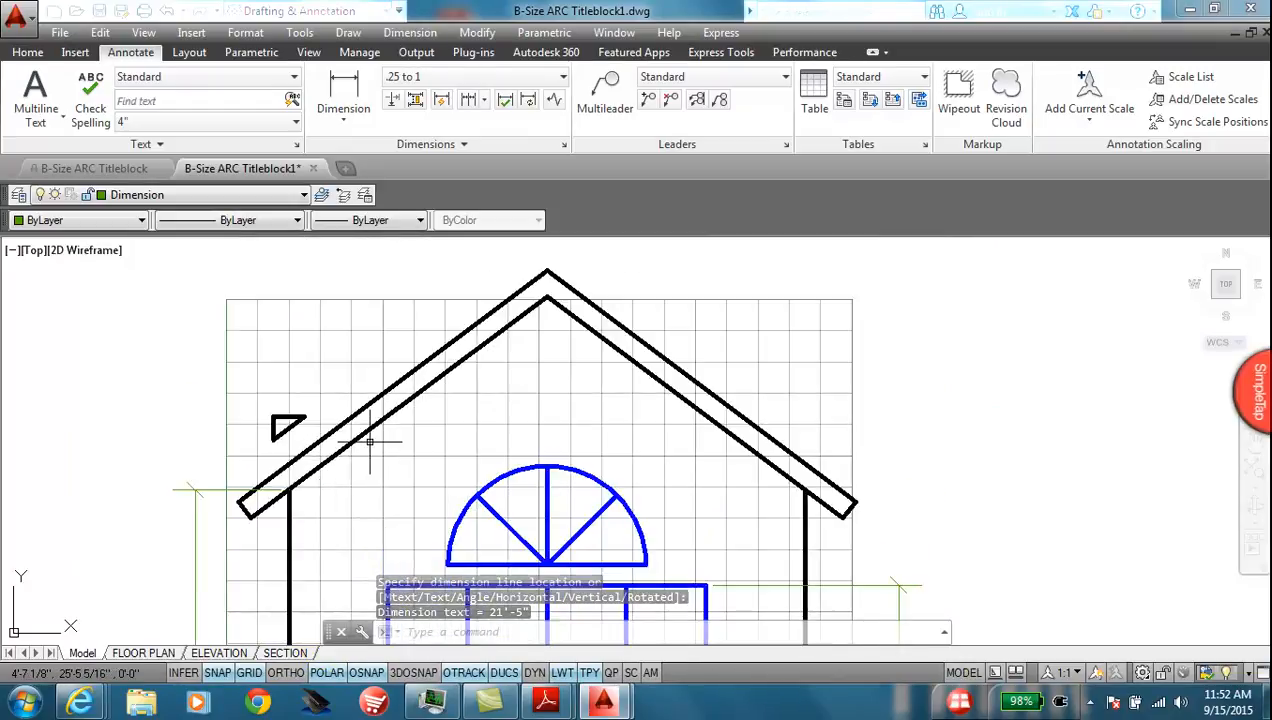
{"action": "left_click", "coordinate": [370, 437]}
{"action": "mouse_move", "coordinate": [370, 437]}
{"action": "middle_mouse_down"}
{"action": "mouse_move", "coordinate": [369, 505]}
{"action": "mouse_move", "coordinate": [406, 460]}
{"action": "middle_mouse_up"}
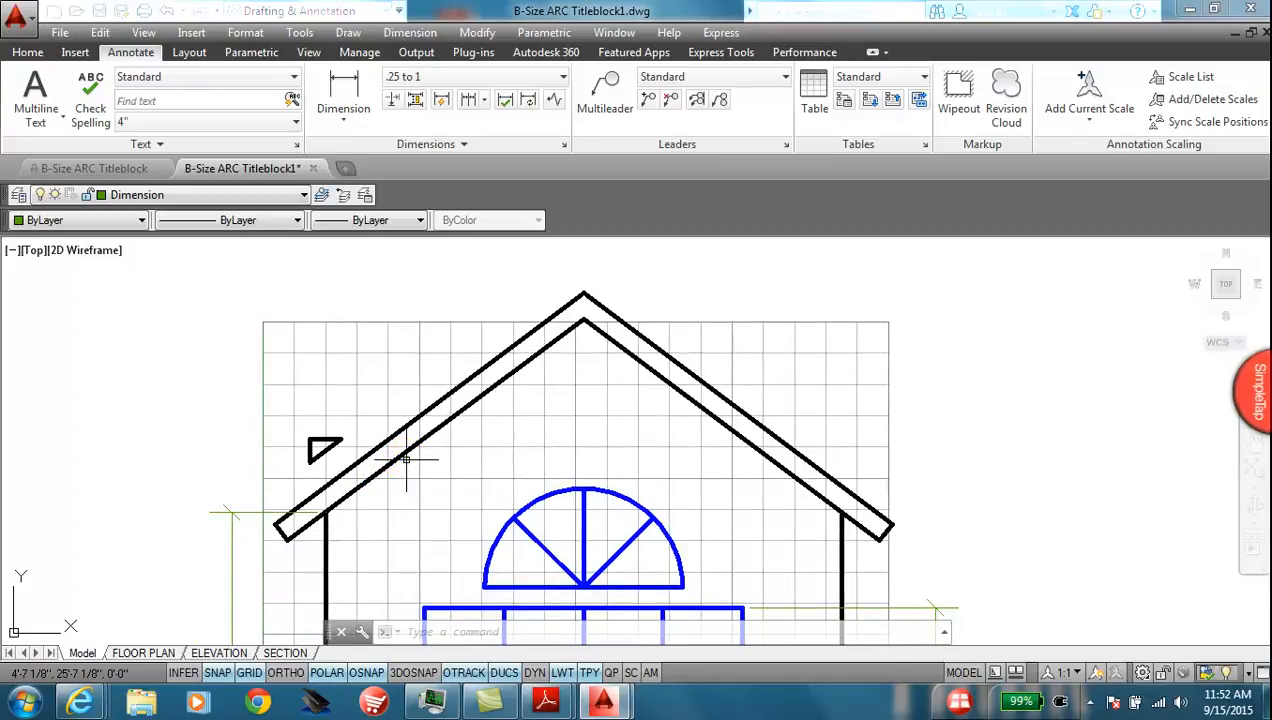
{"action": "left_click", "coordinate": [343, 95]}
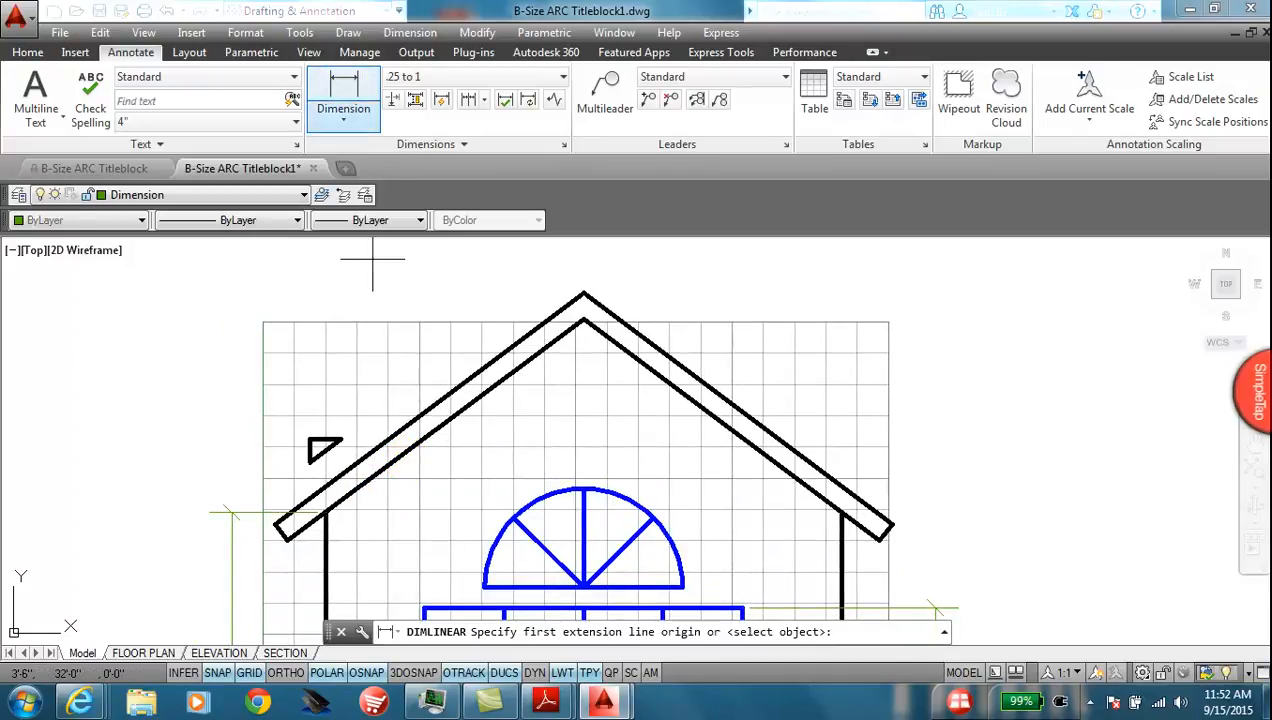
{"action": "left_click", "coordinate": [584, 293]}
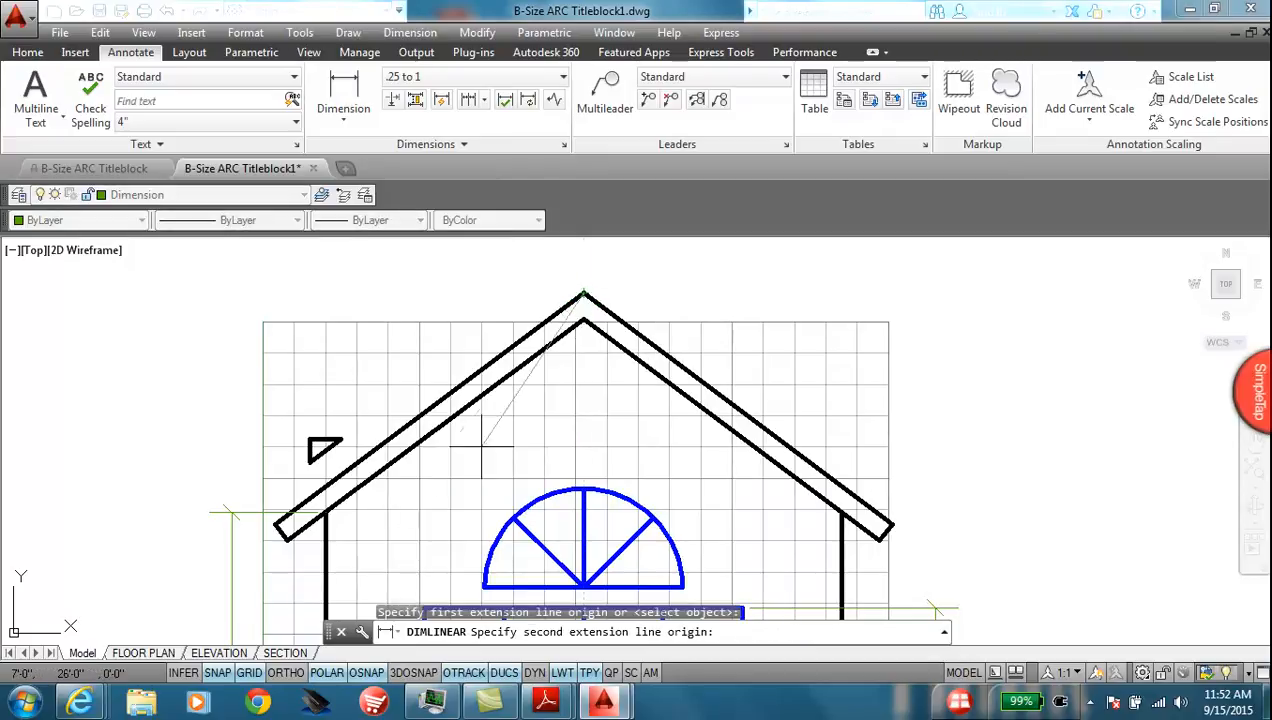
{"action": "left_click", "coordinate": [326, 512]}
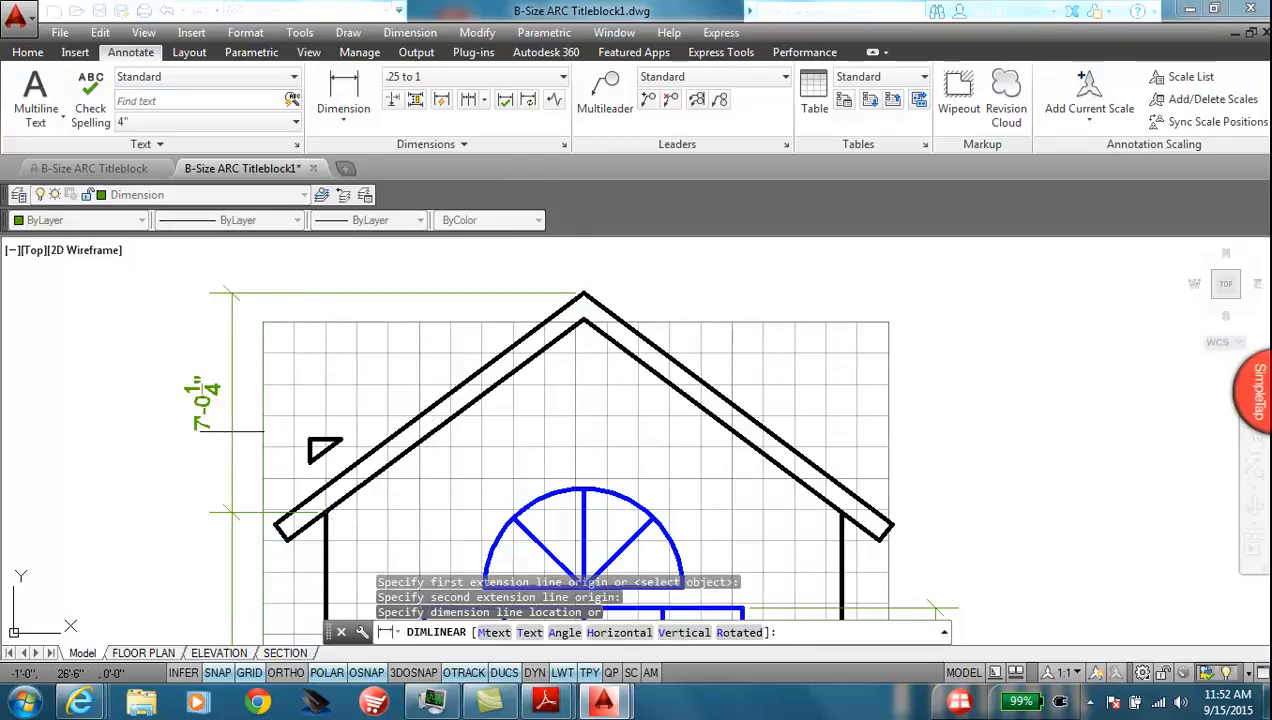
{"action": "left_click", "coordinate": [231, 431]}
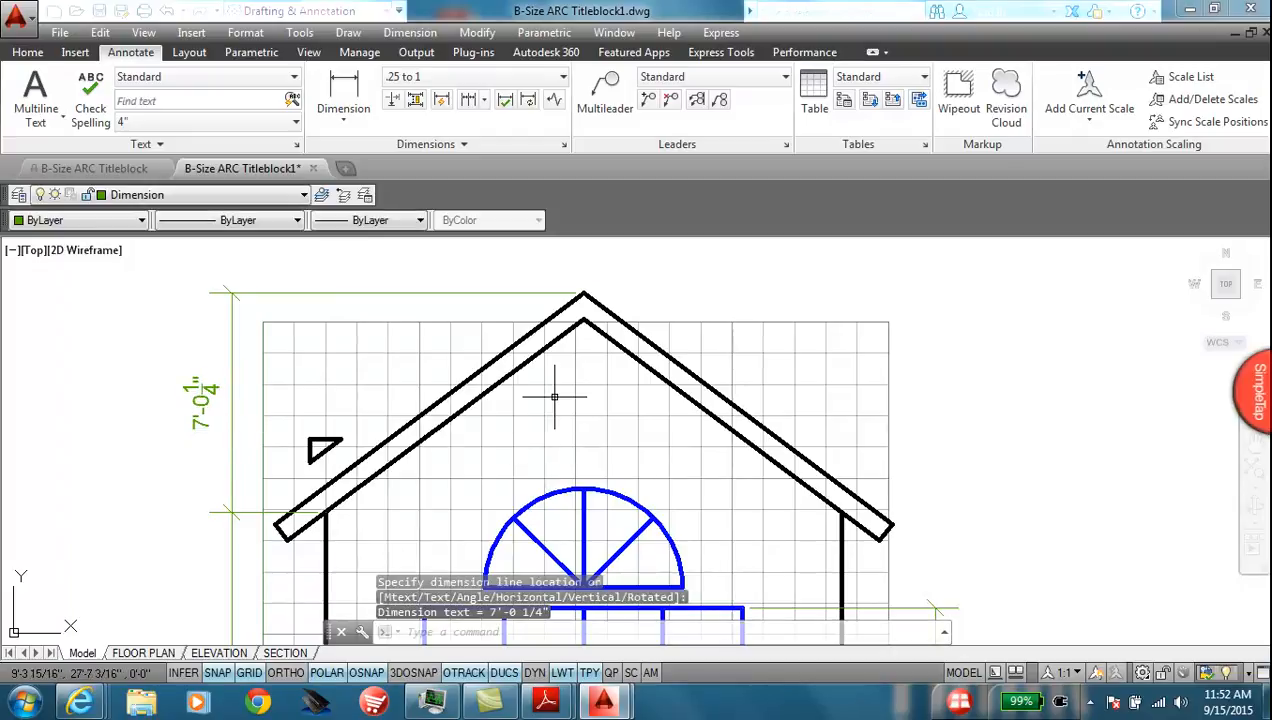
Step: Add an aligned dimension along the right roof slope from the outer peak to the eave's outer corner, placed outside the roof
{"action": "scroll", "coordinate": [675, 370], "scroll_direction": "down", "scroll_amount": 2}
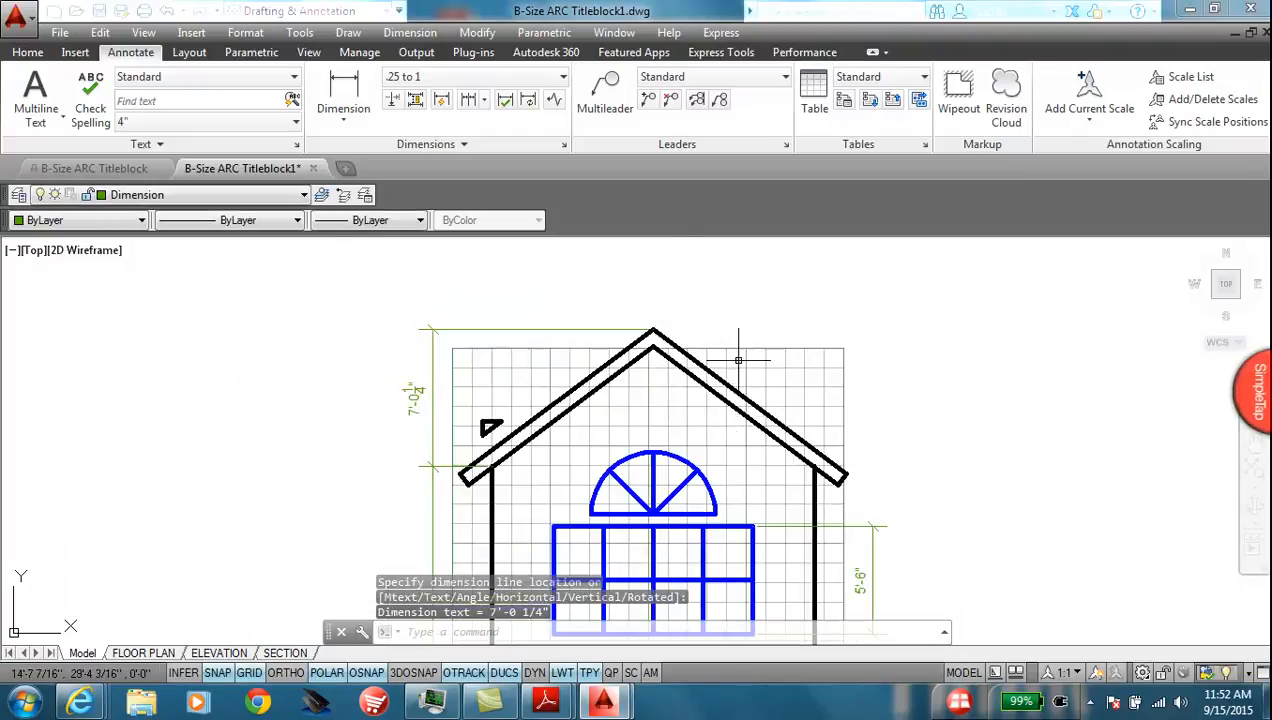
{"action": "left_click", "coordinate": [340, 124]}
{"action": "left_click", "coordinate": [360, 191]}
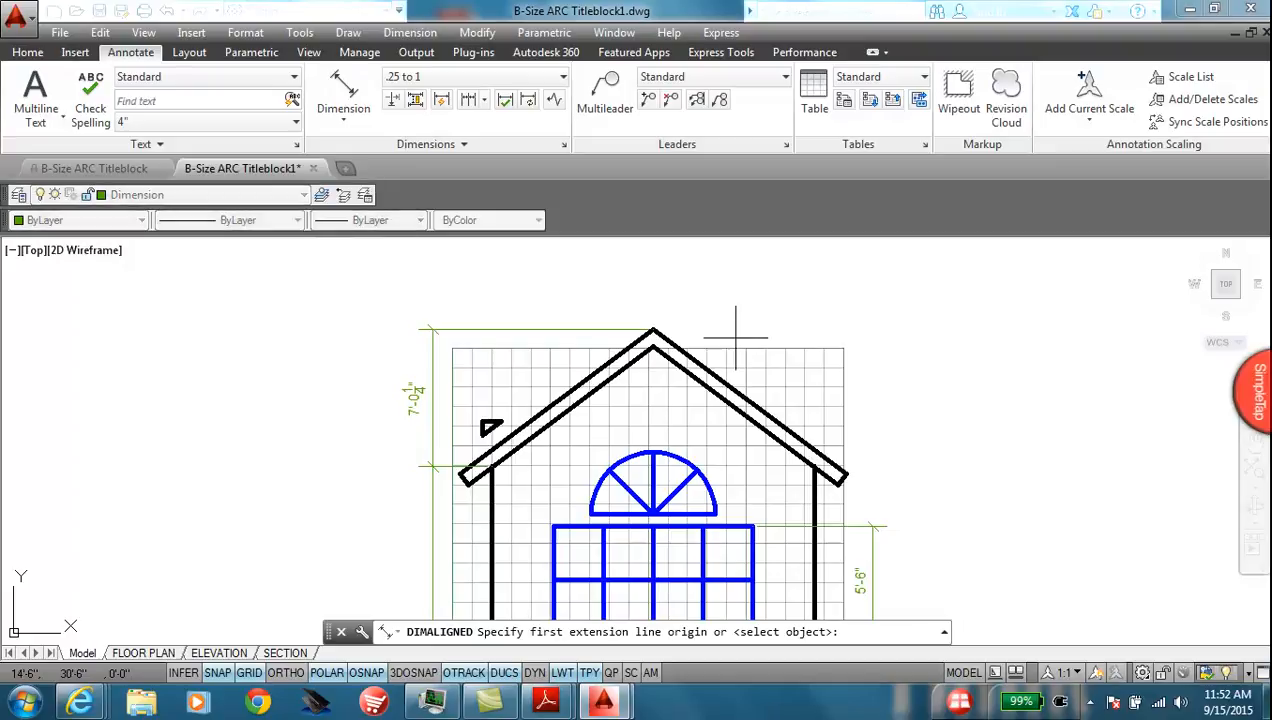
{"action": "left_click", "coordinate": [668, 326]}
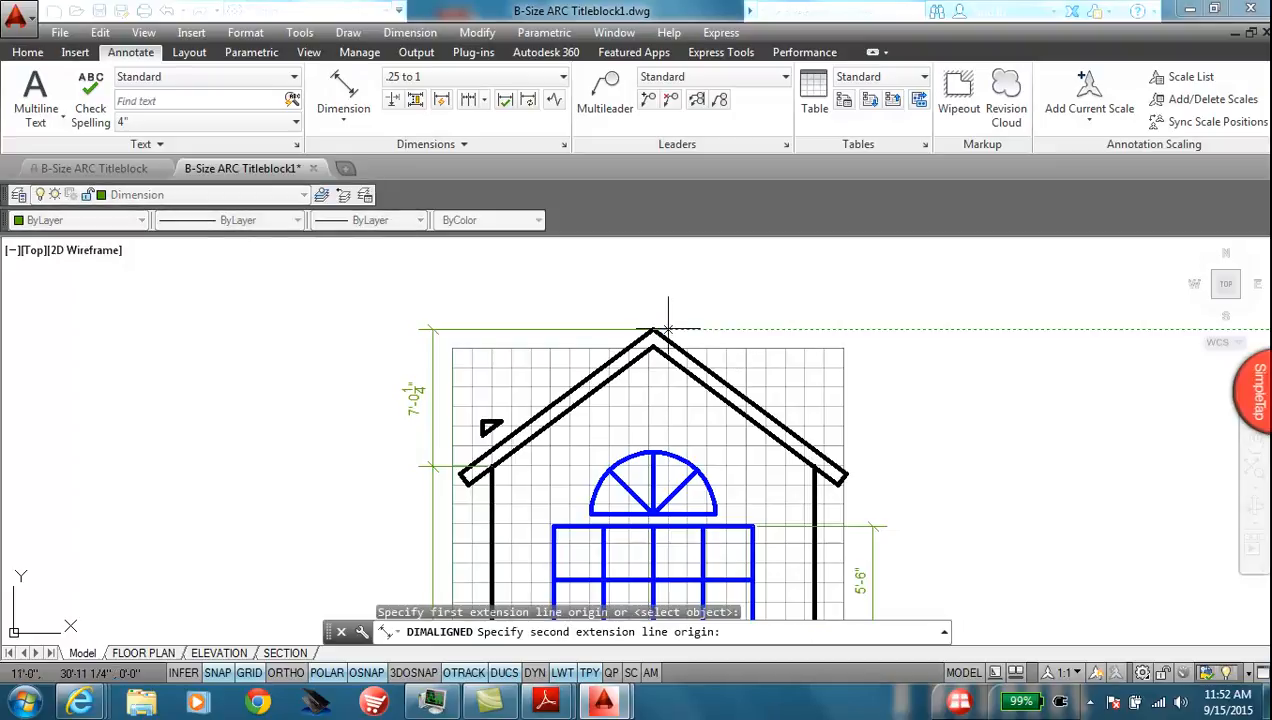
{"action": "left_click", "coordinate": [835, 475]}
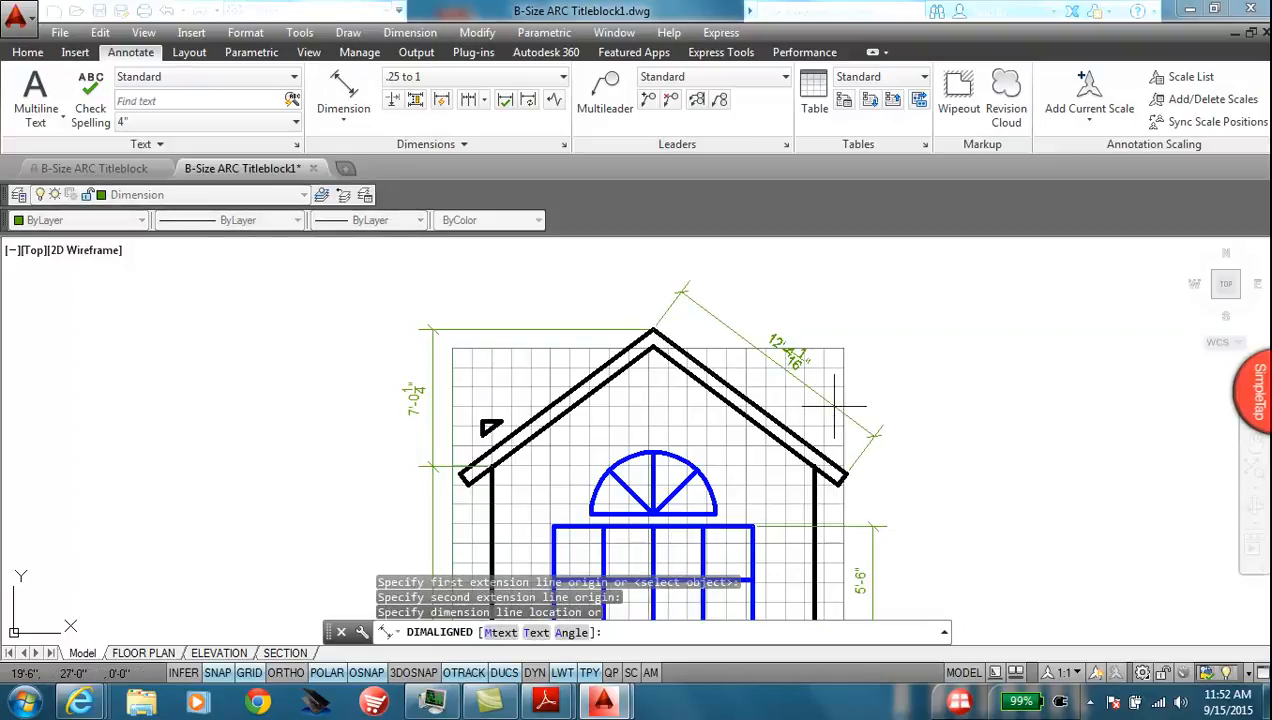
{"action": "left_click", "coordinate": [835, 407]}
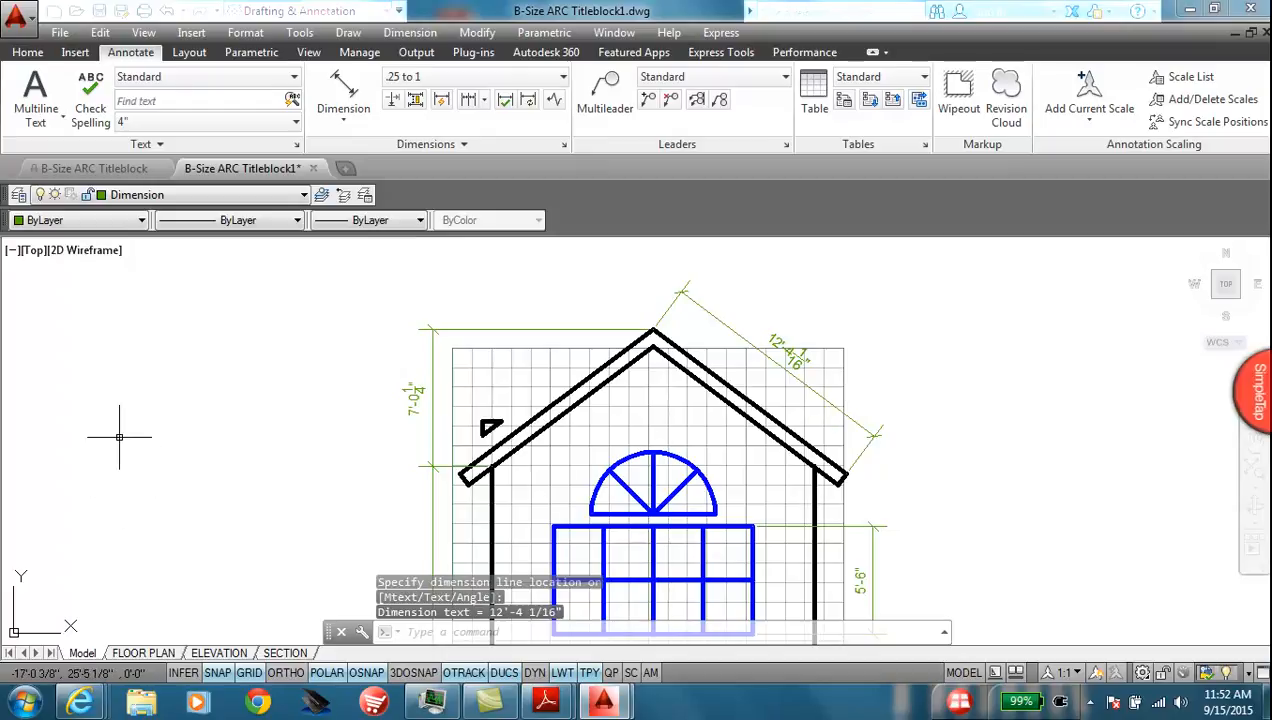
Step: Turn snap off and add a horizontal linear dimension of the pitch triangle's upper edge, placed above the triangle
{"action": "scroll", "coordinate": [121, 434], "scroll_direction": "up", "scroll_amount": 5}
{"action": "scroll", "coordinate": [412, 506], "scroll_direction": "down", "scroll_amount": 3}
{"action": "scroll", "coordinate": [912, 460], "scroll_direction": "up", "scroll_amount": 4}
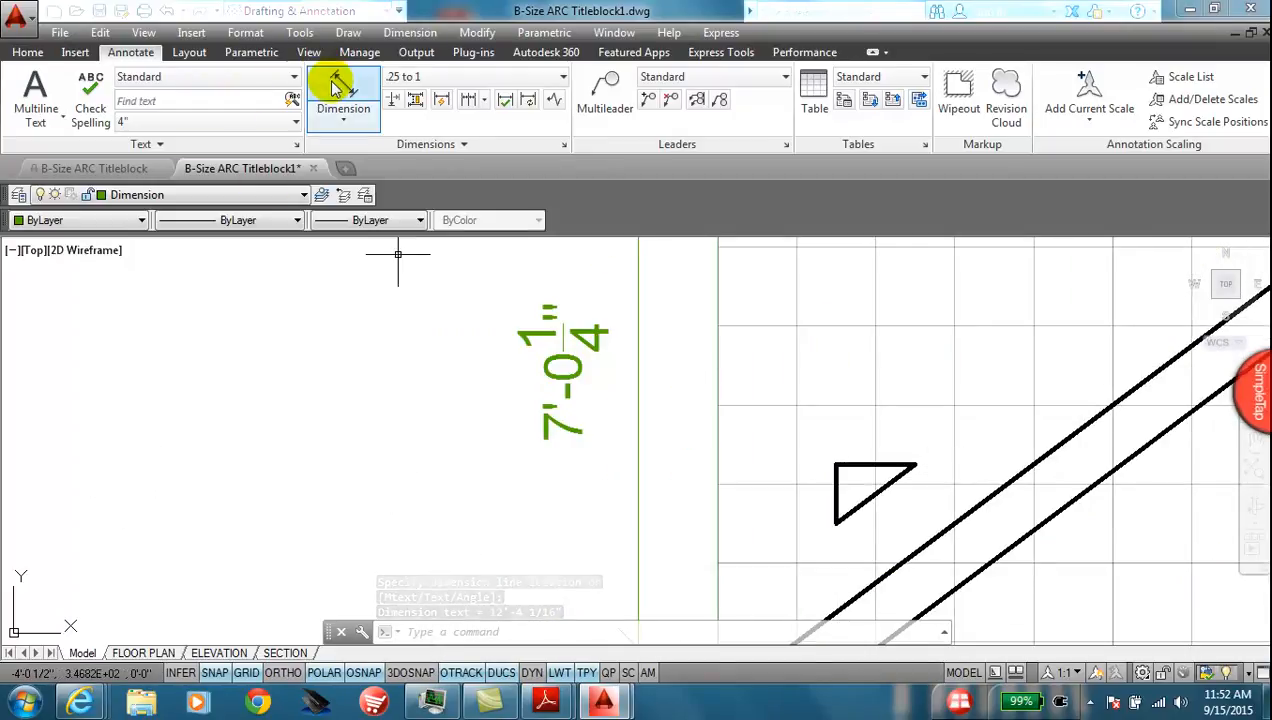
{"action": "left_click", "coordinate": [340, 119]}
{"action": "left_click", "coordinate": [340, 152]}
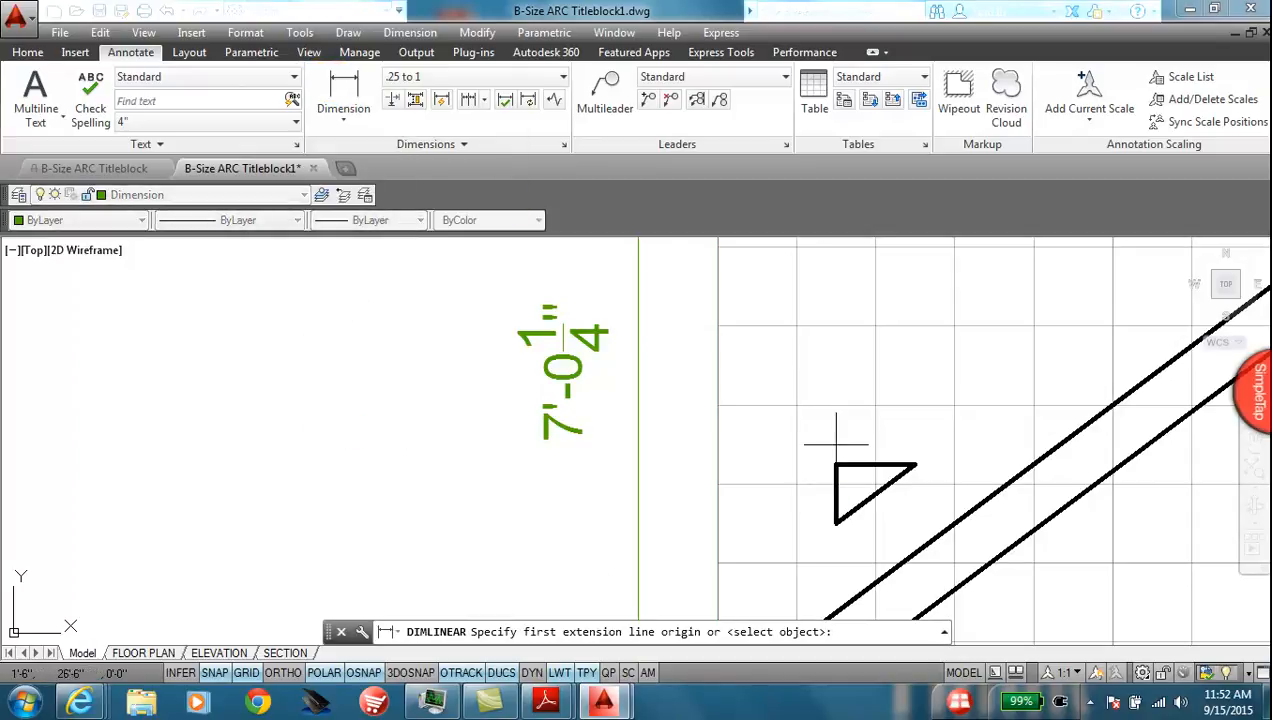
{"action": "left_click", "coordinate": [213, 674]}
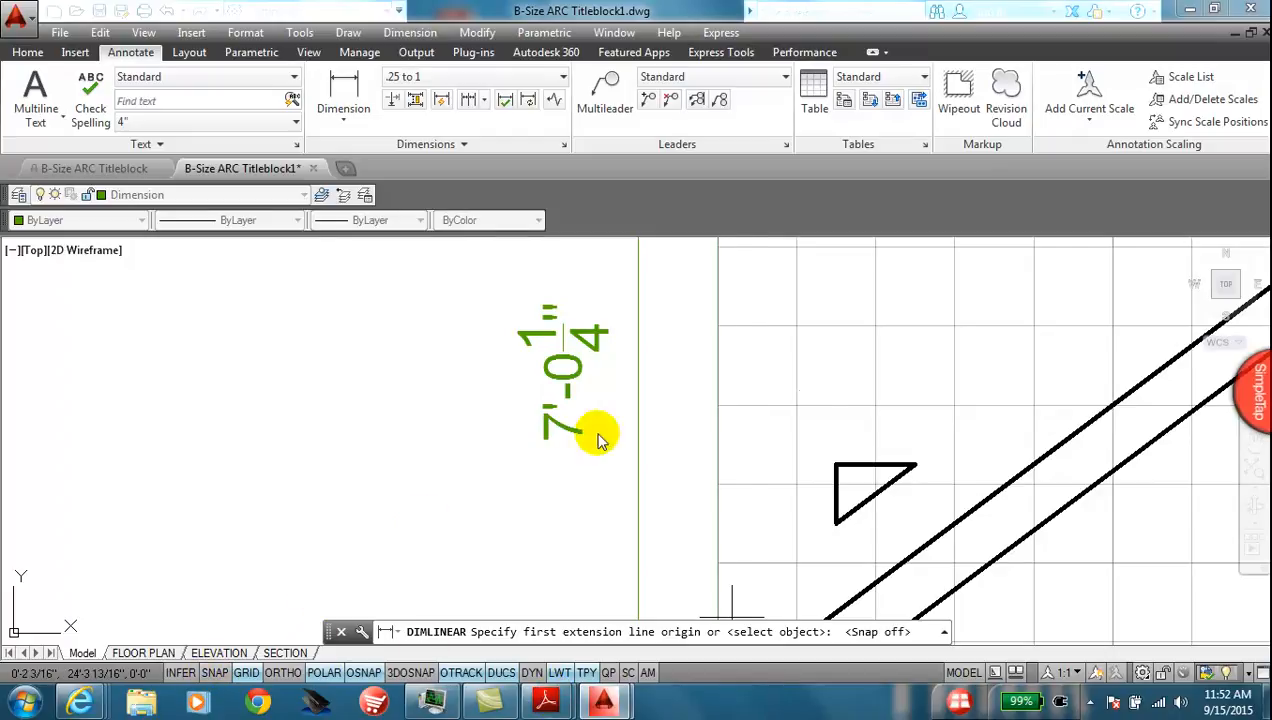
{"action": "left_click", "coordinate": [836, 465]}
{"action": "left_click", "coordinate": [915, 465]}
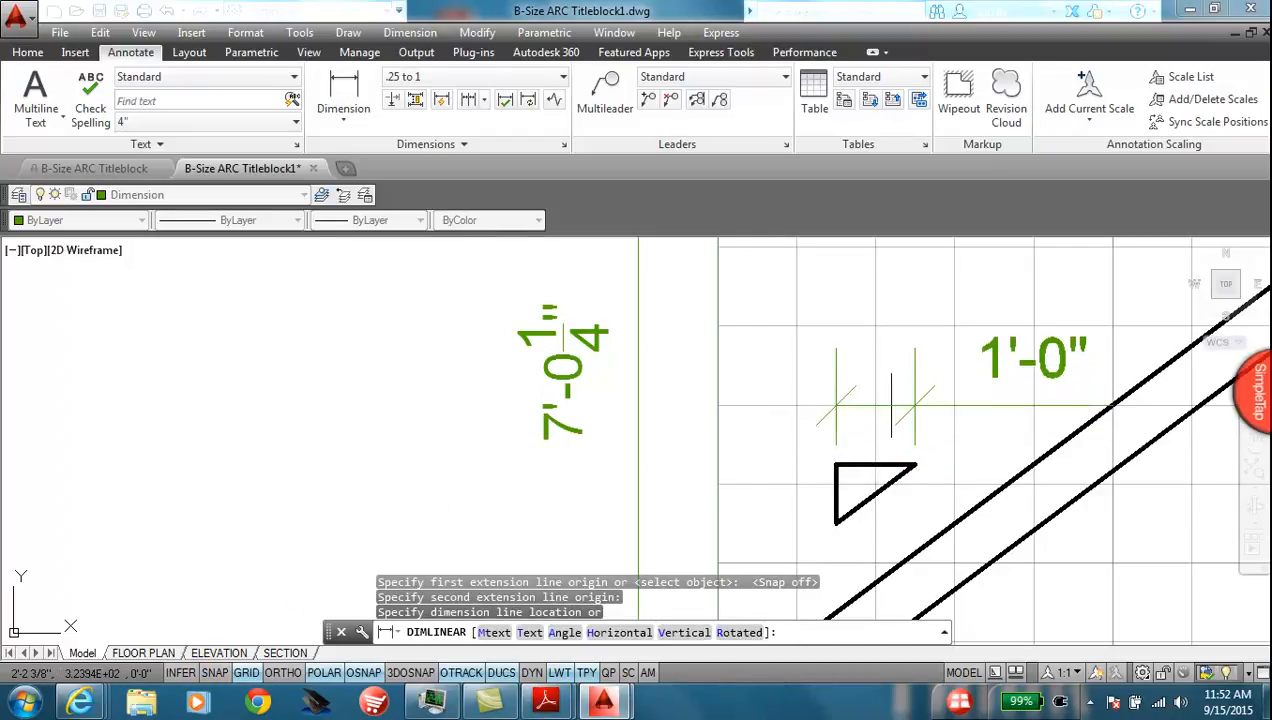
{"action": "left_click", "coordinate": [891, 378]}
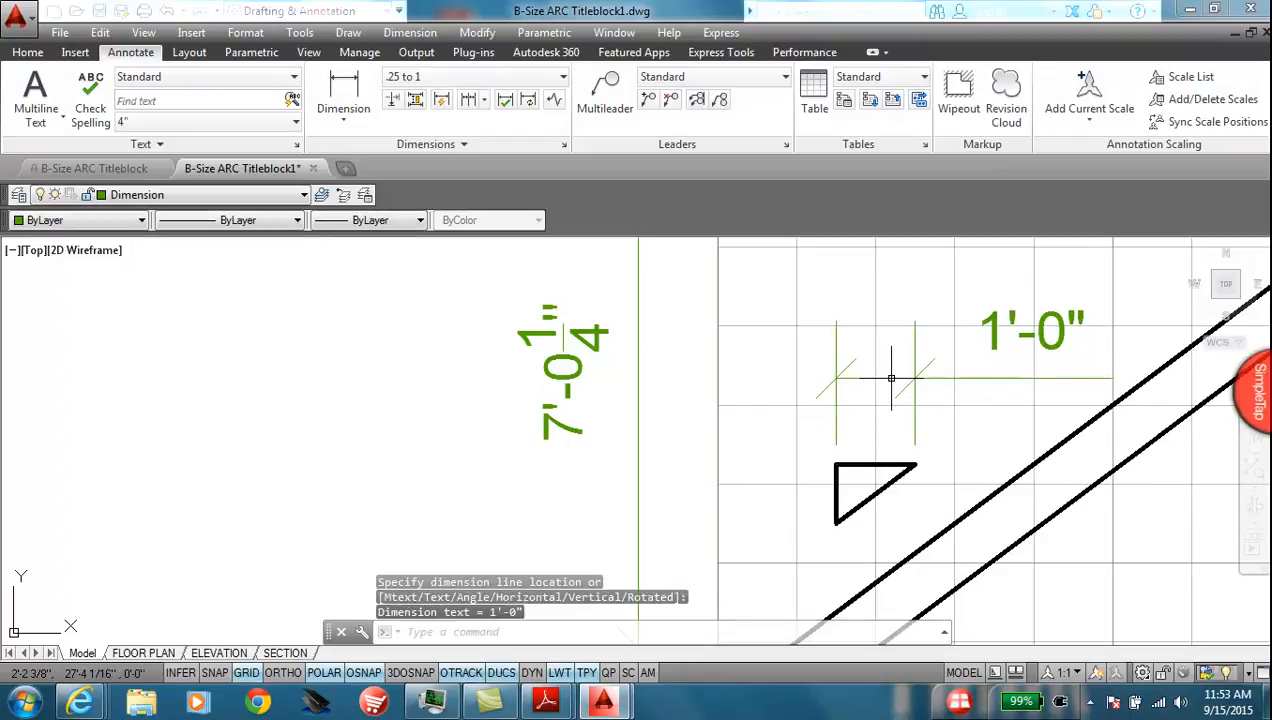
Step: Add a vertical linear dimension of the pitch triangle's vertical edge, placed outside the triangle on its left
{"action": "left_click", "coordinate": [343, 92]}
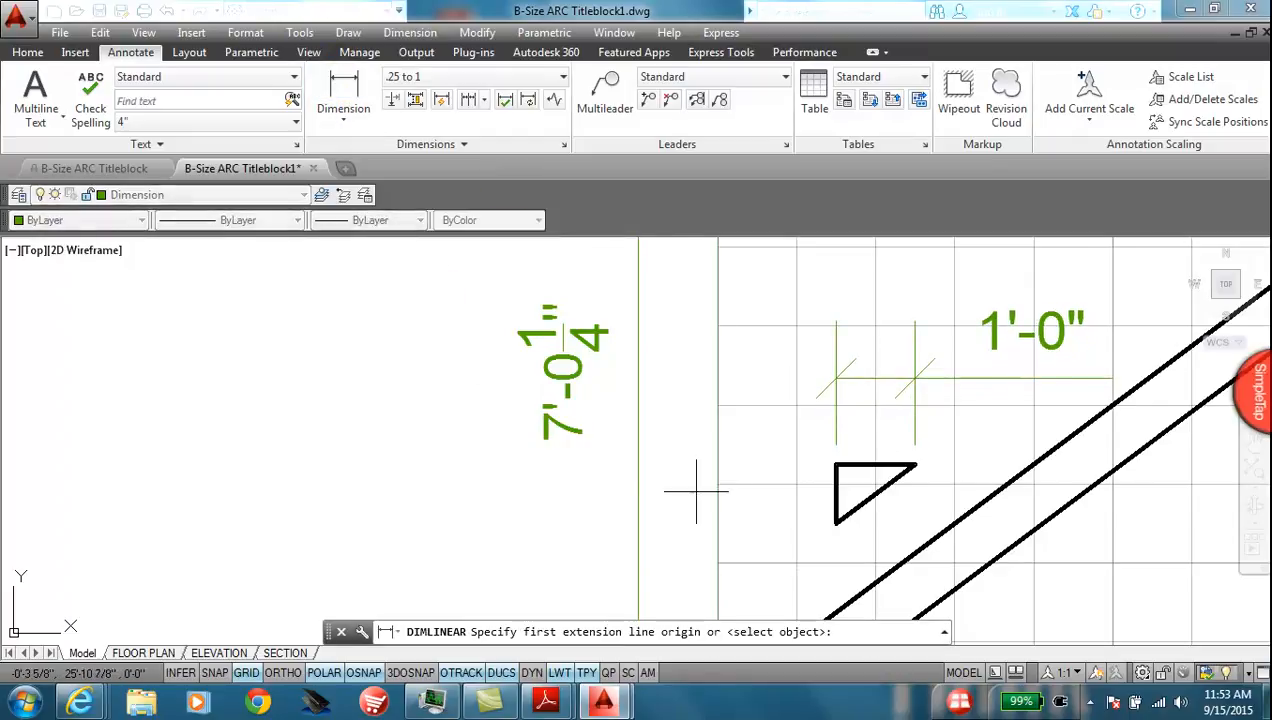
{"action": "left_click", "coordinate": [836, 466]}
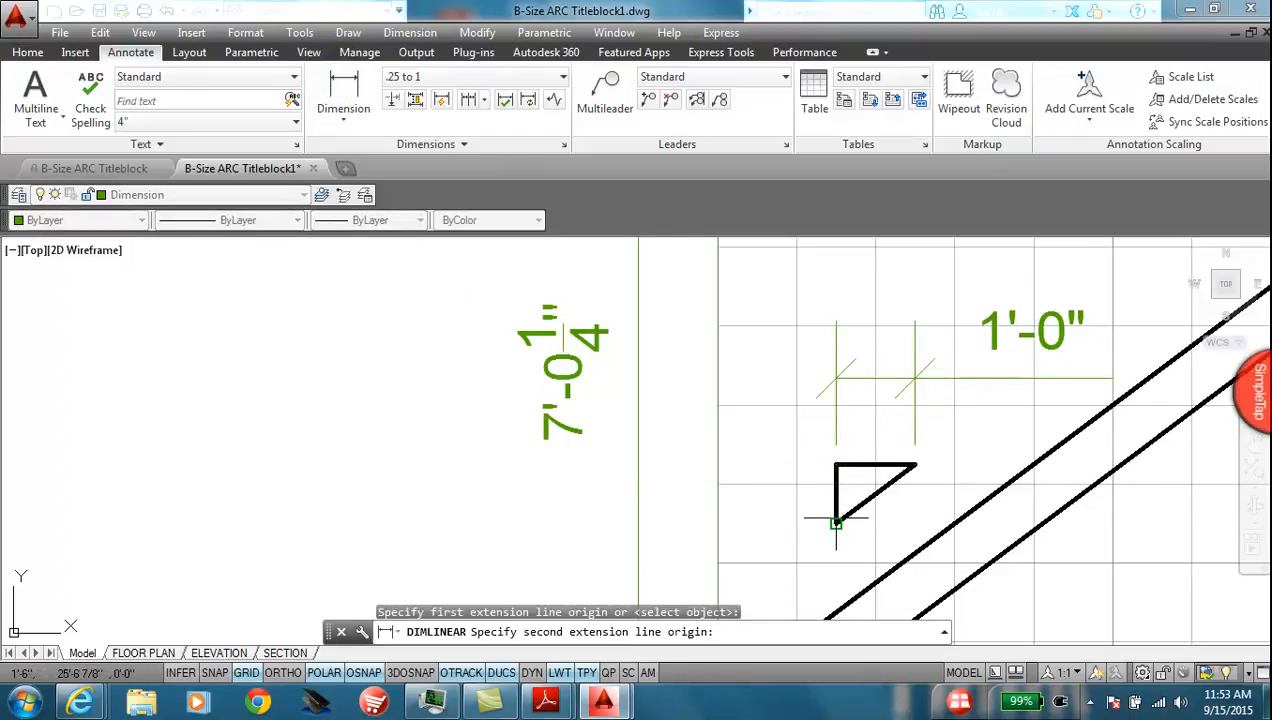
{"action": "left_click", "coordinate": [836, 522]}
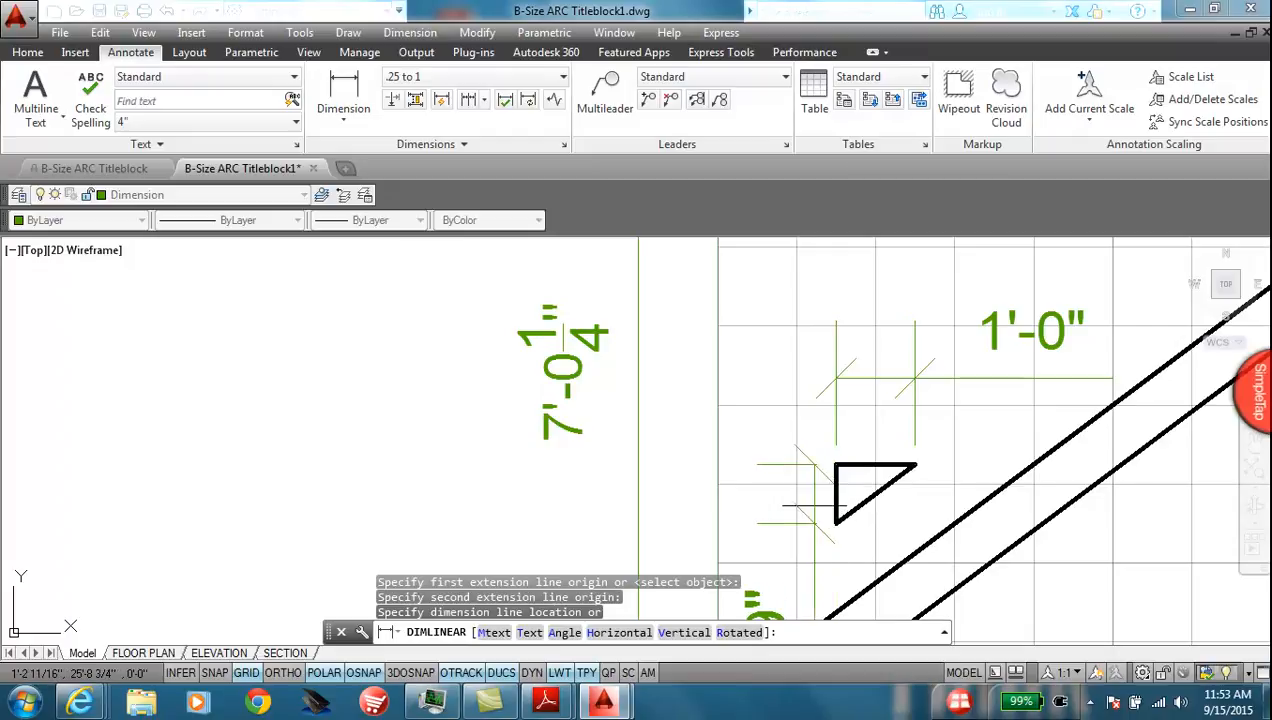
{"action": "left_click", "coordinate": [677, 505]}
Step: Examine the dimensions on the whole front elevation, from the roof and pitch triangle down to the base
{"action": "scroll", "coordinate": [685, 528], "scroll_direction": "down", "scroll_amount": 2}
{"action": "middle_click_drag", "start_coordinate": [698, 497], "coordinate": [392, 355]}
{"action": "scroll", "coordinate": [771, 461], "scroll_direction": "down", "scroll_amount": 3}
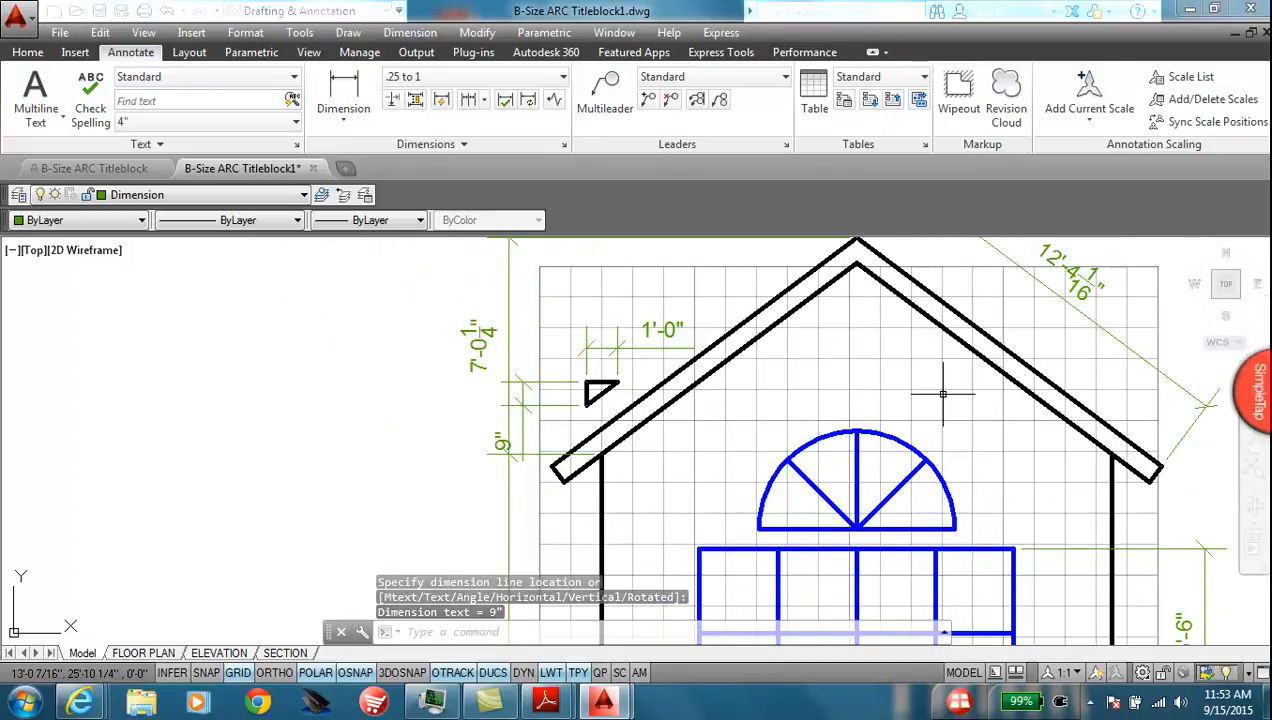
{"action": "middle_click_drag", "start_coordinate": [937, 389], "coordinate": [852, 454]}
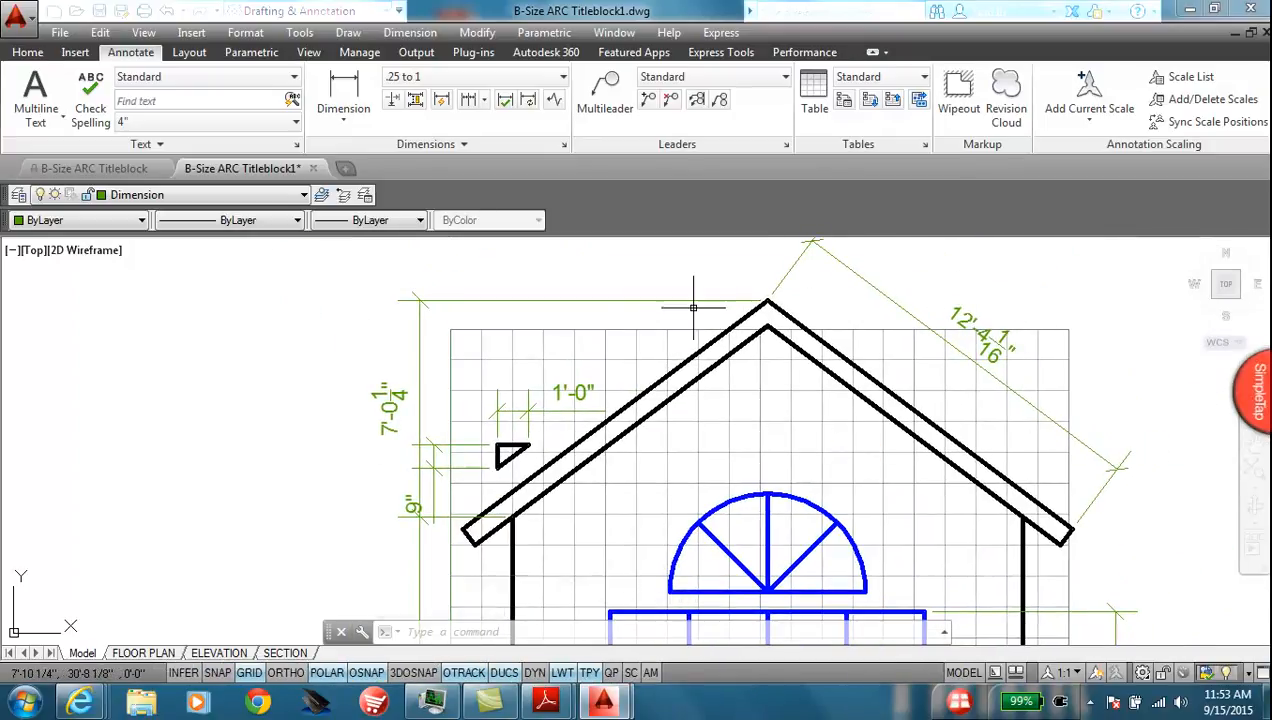
{"action": "scroll", "coordinate": [588, 436], "scroll_direction": "down", "scroll_amount": 2}
{"action": "middle_click_drag", "start_coordinate": [684, 494], "coordinate": [639, 275]}
{"action": "scroll", "coordinate": [612, 420], "scroll_direction": "down", "scroll_amount": 2}
{"action": "mouse_move", "coordinate": [656, 506]}
{"action": "middle_mouse_down"}
{"action": "mouse_move", "coordinate": [656, 386]}
{"action": "mouse_move", "coordinate": [655, 447]}
{"action": "middle_mouse_up"}
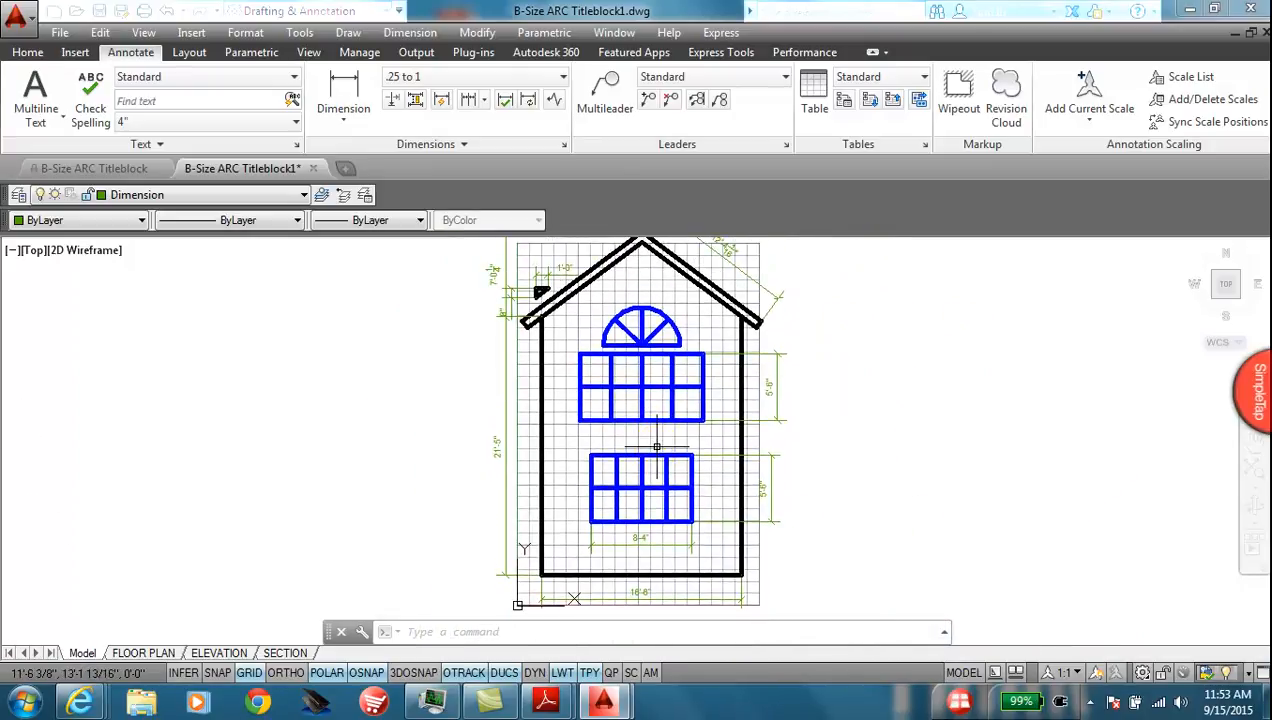